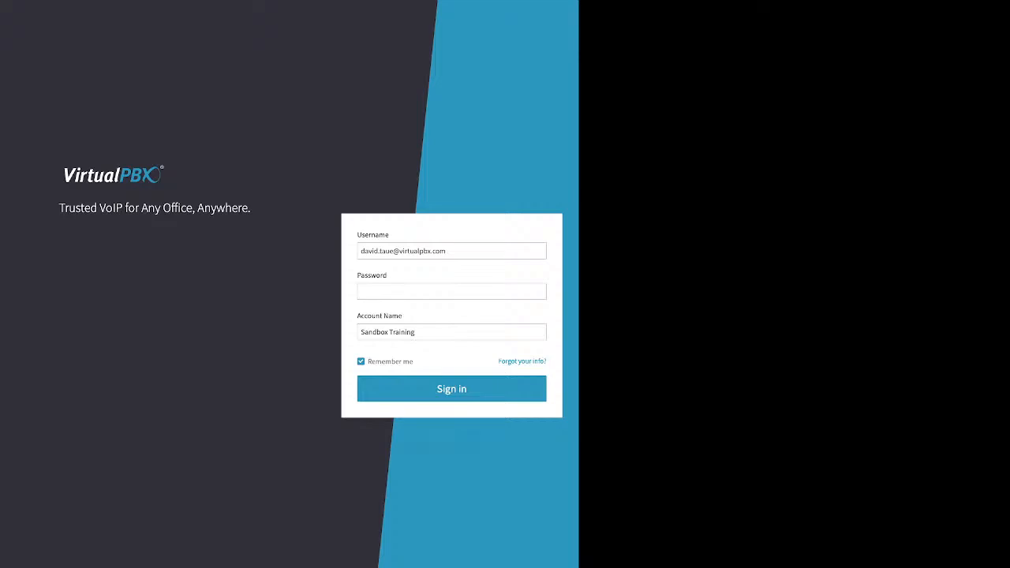
# Step: Open the password recovery form and point out the account name and phone number alternatives
pyautogui.moveTo(498, 361); pyautogui.dragTo(543, 361)
pyautogui.click(550, 362)
pyautogui.click(543, 361)
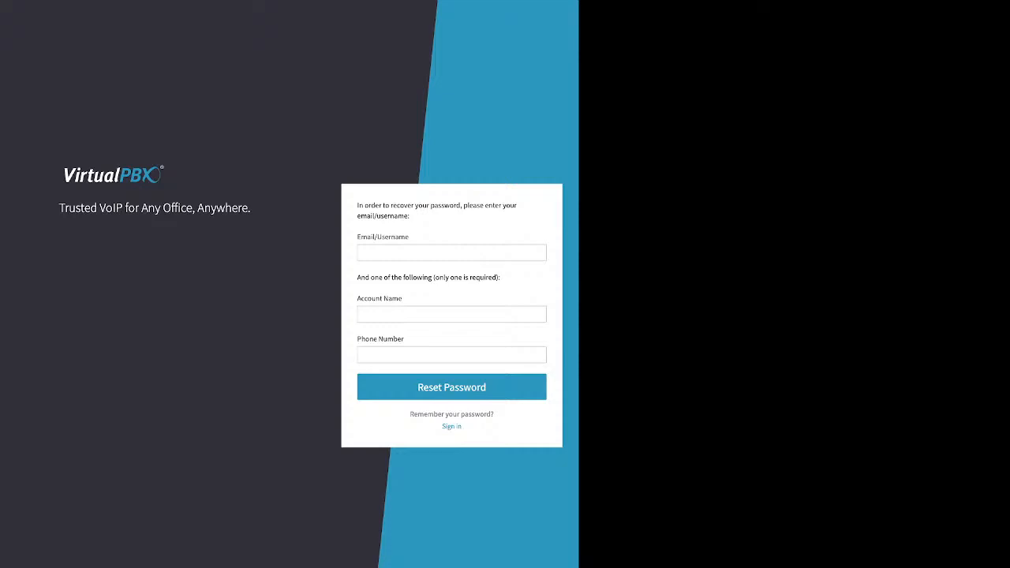
pyautogui.moveTo(357, 277); pyautogui.dragTo(405, 340)
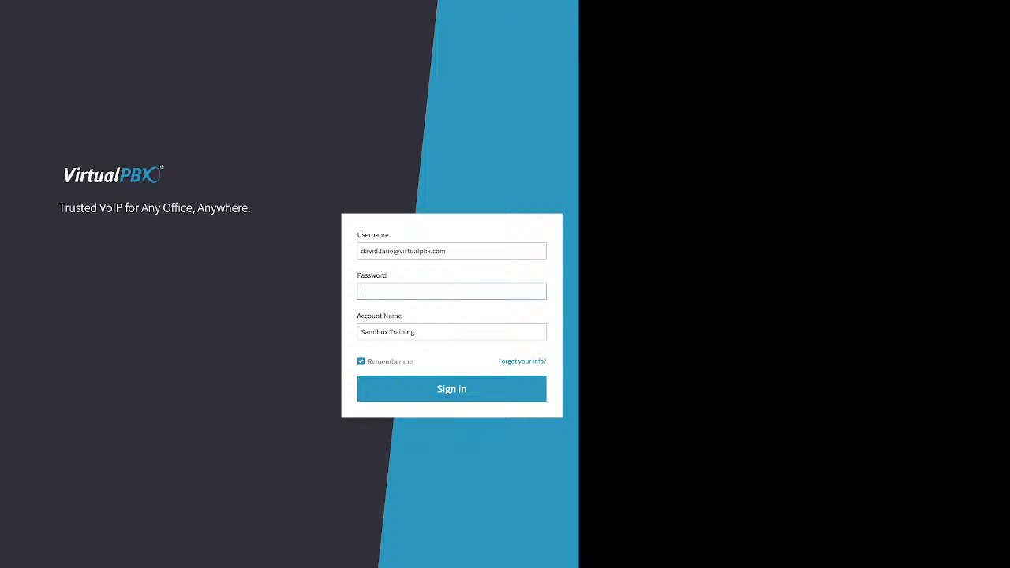
# Step: Sign in with the account password, correcting the mistyped characters after the Invalid Credentials error
pyautogui.write('*********')
pyautogui.tripleClick(391, 362)
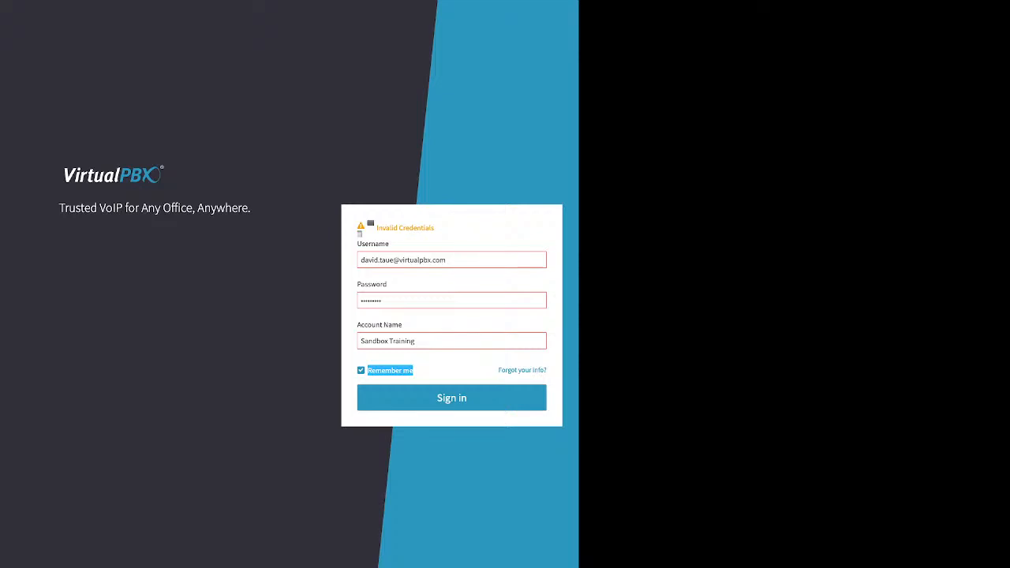
pyautogui.click(362, 301)
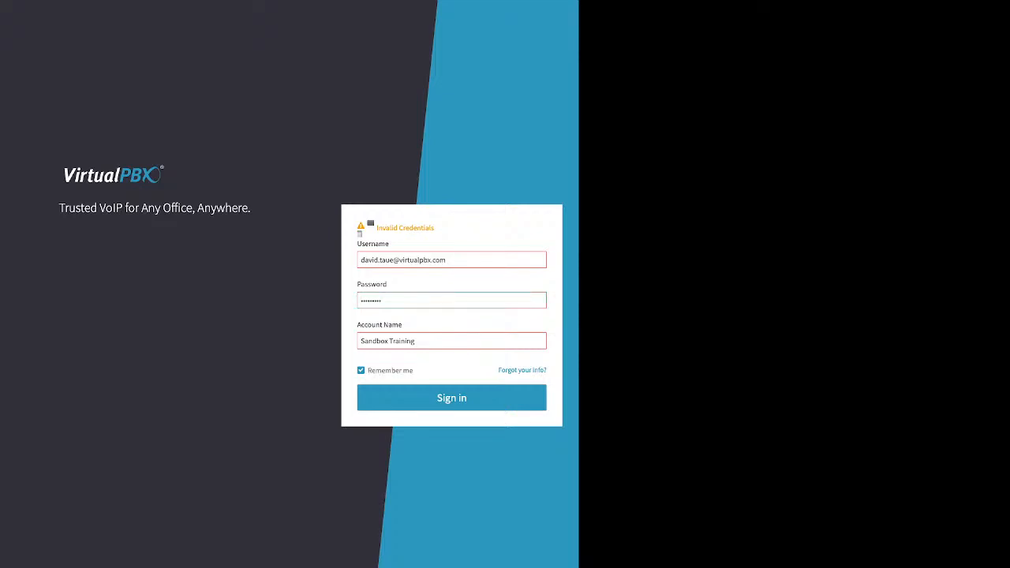
pyautogui.press('BackSpace')
pyautogui.press('BackSpace')
pyautogui.press('BackSpace')
pyautogui.press('BackSpace')
pyautogui.press('BackSpace')
pyautogui.write('•••••••')
pyautogui.press('Return')
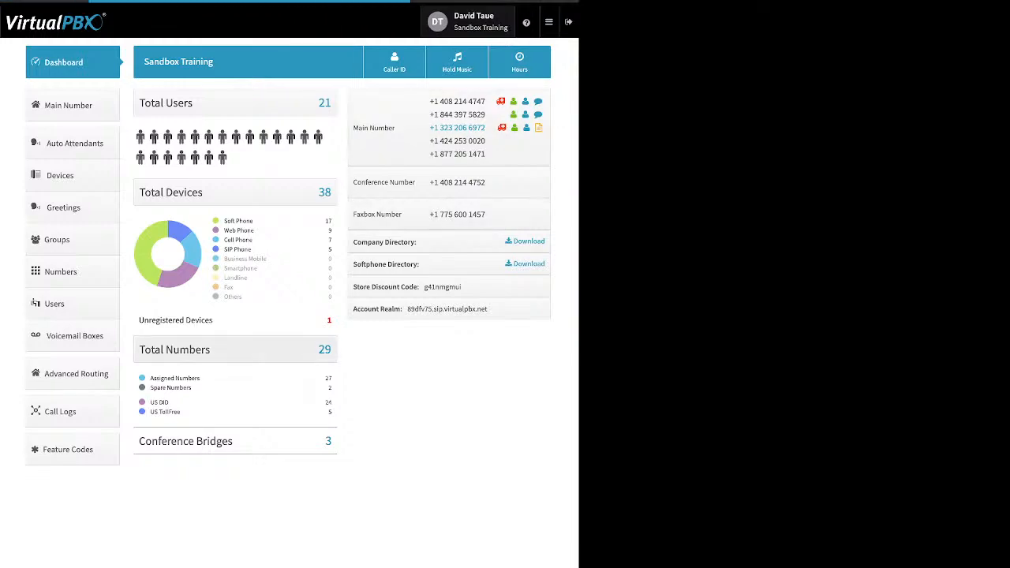
# Step: Review the Password change form and account Timezone & Language (America/Los_Angeles), then return to User settings
pyautogui.click(468, 21)
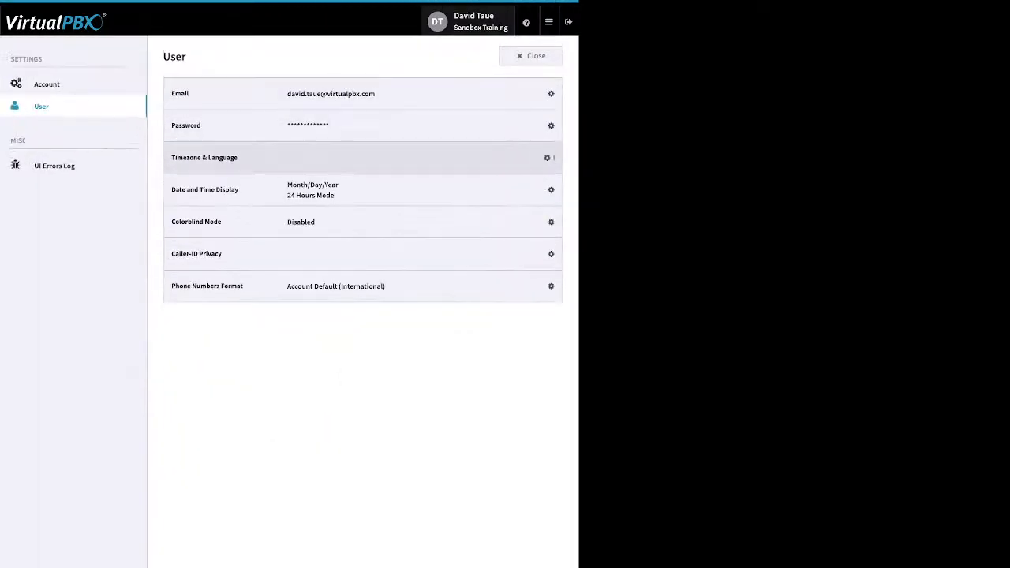
pyautogui.click(544, 125)
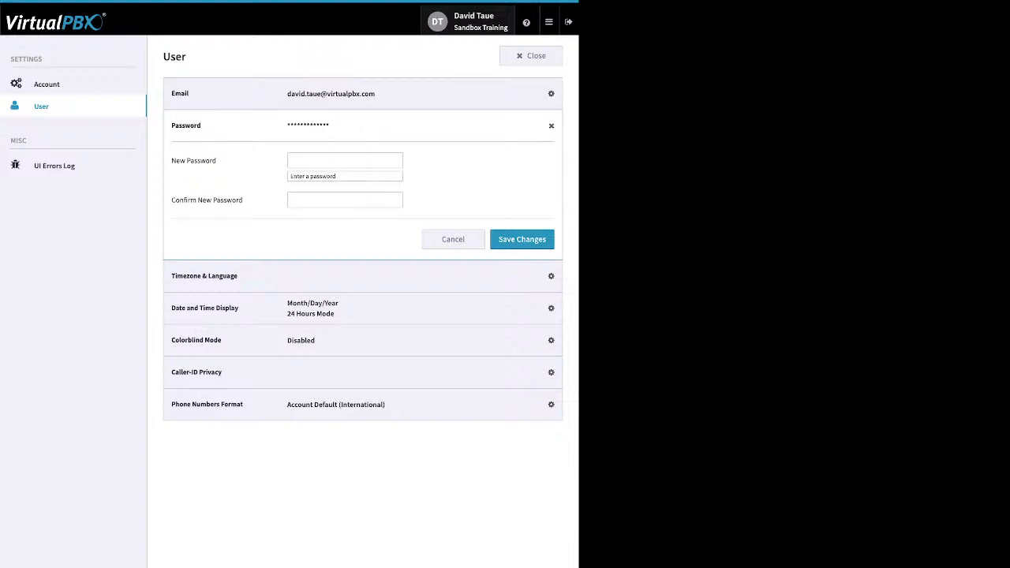
pyautogui.click(46, 85)
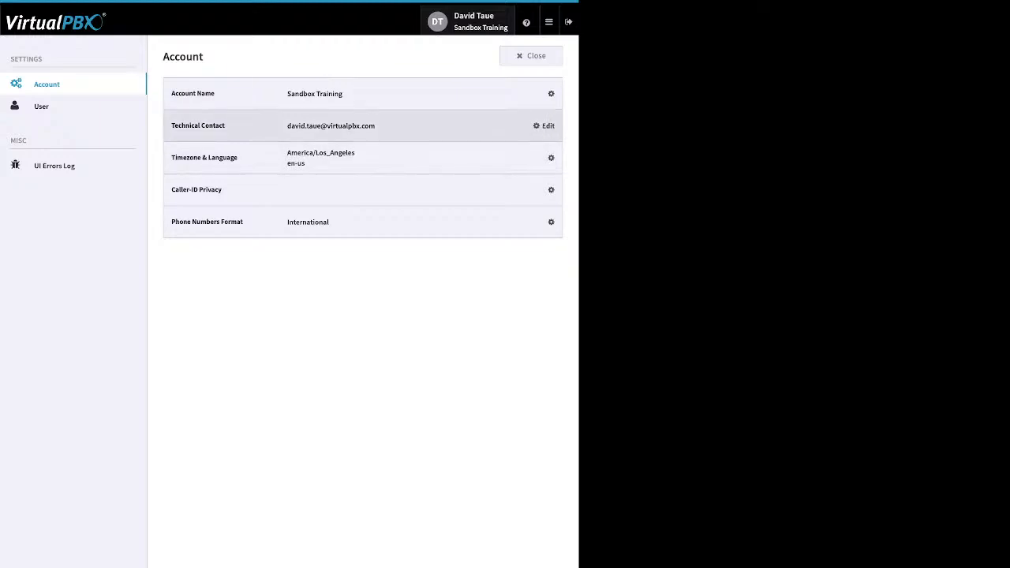
pyautogui.click(551, 158)
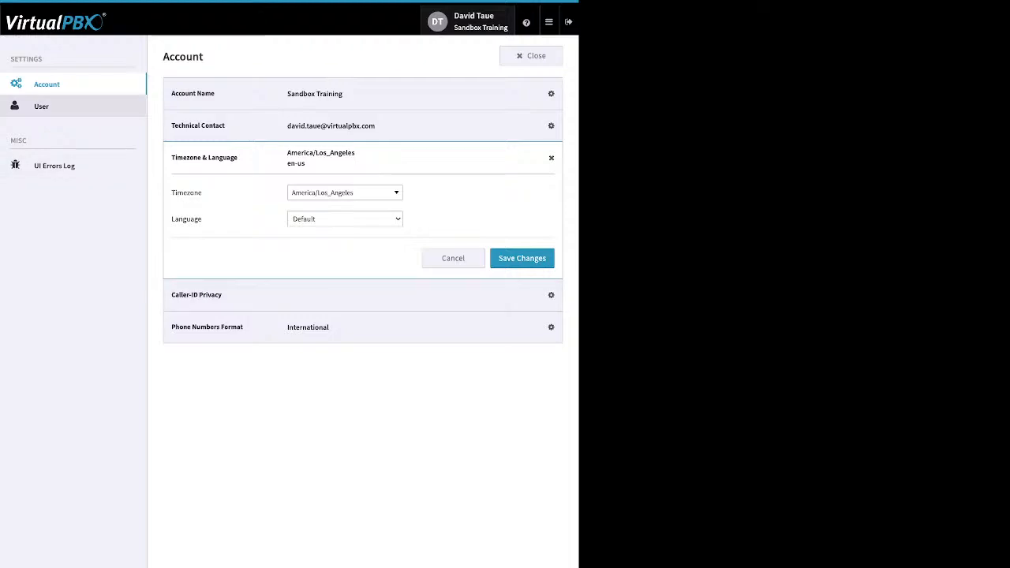
pyautogui.click(41, 107)
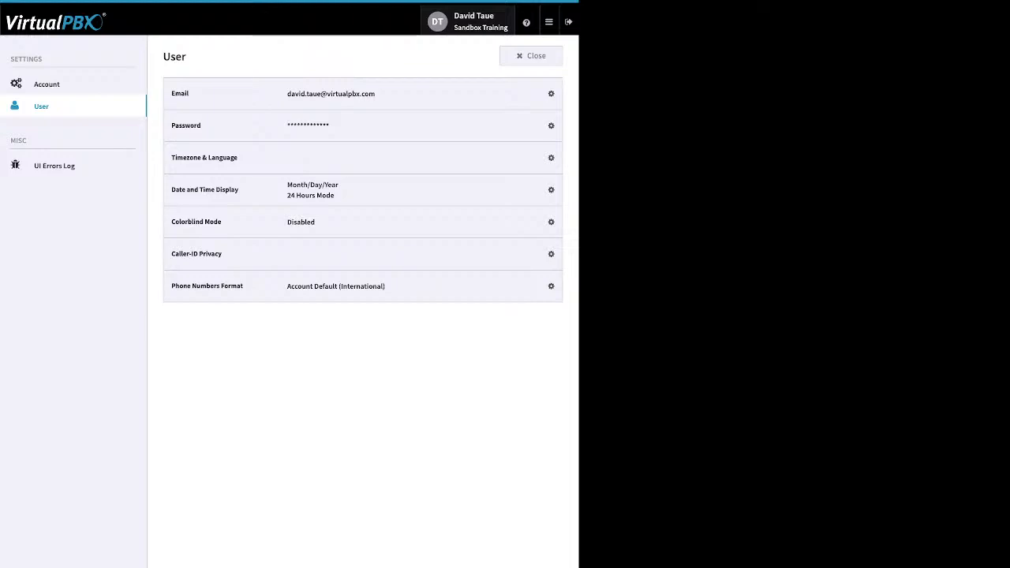
# Step: Close the User settings page to get back to the Sandbox Training dashboard
pyautogui.click(531, 56)
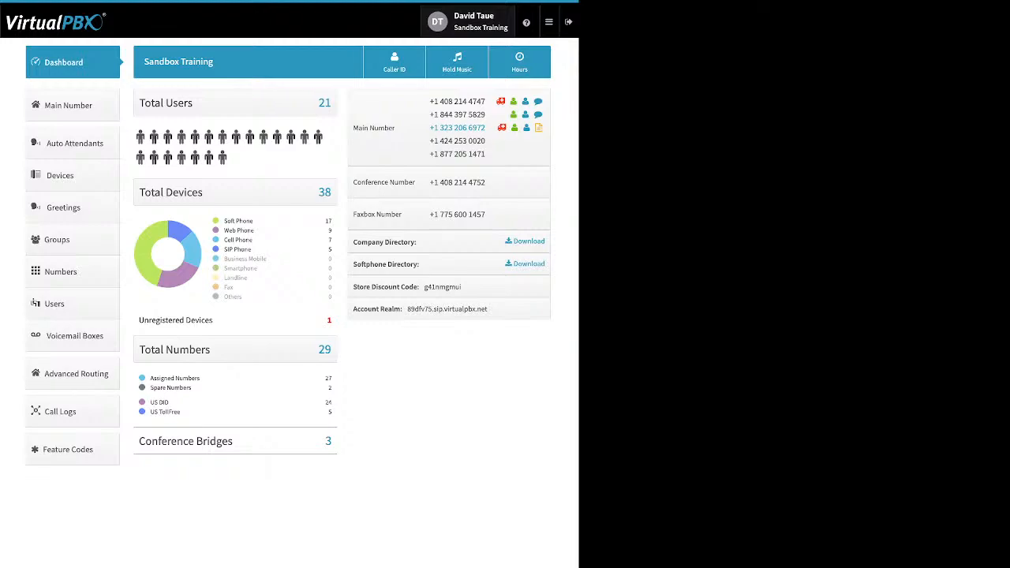
# Step: Open the ? help menu offering Chat with Us, Learn More and Webphone
pyautogui.moveTo(526, 22)
pyautogui.click(526, 22)
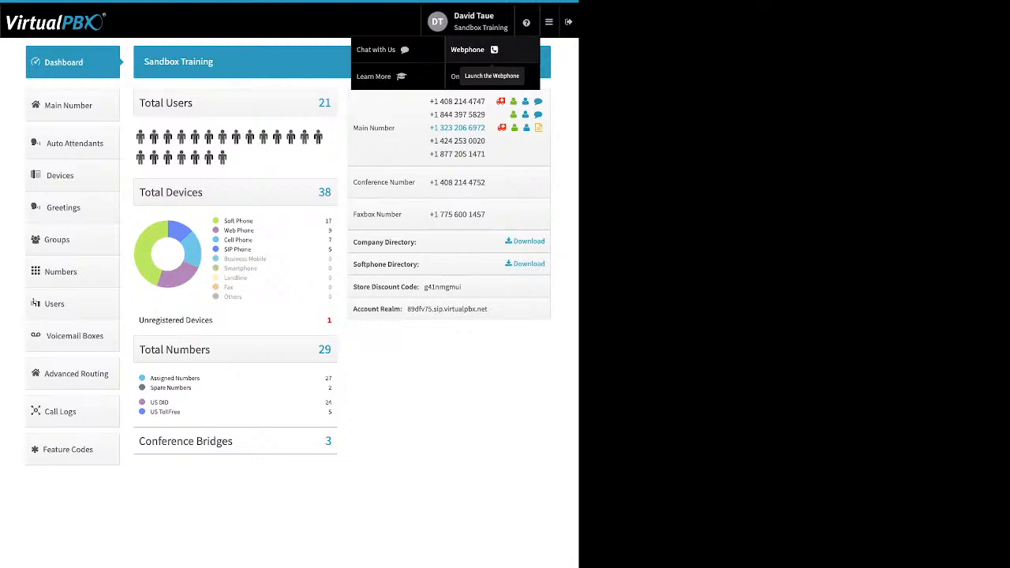
# Step: Bring up the header's hamburger navigation menu, dismissing the help menu
pyautogui.moveTo(550, 22)
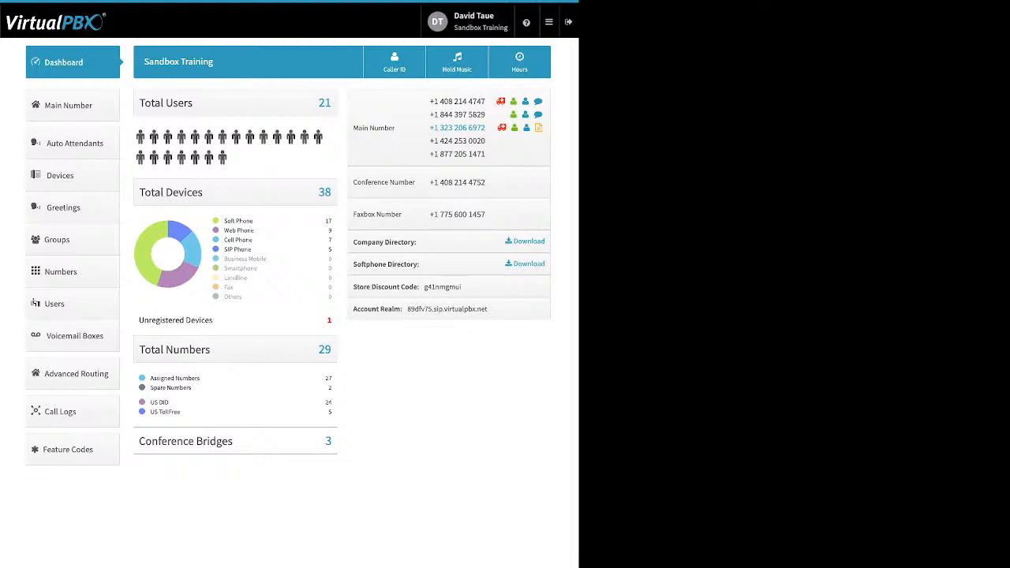
pyautogui.moveTo(253, 221); pyautogui.dragTo(224, 221)
pyautogui.moveTo(254, 230); pyautogui.dragTo(223, 231)
pyautogui.moveTo(224, 240); pyautogui.dragTo(253, 240)
pyautogui.moveTo(225, 250); pyautogui.dragTo(252, 250)
pyautogui.moveTo(213, 321); pyautogui.dragTo(162, 321)
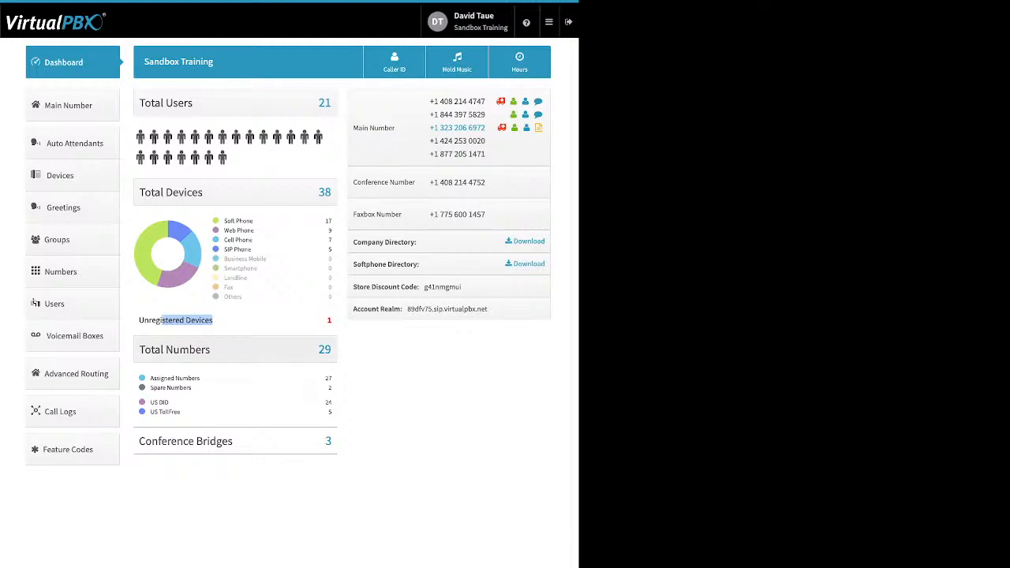
pyautogui.click(228, 320)
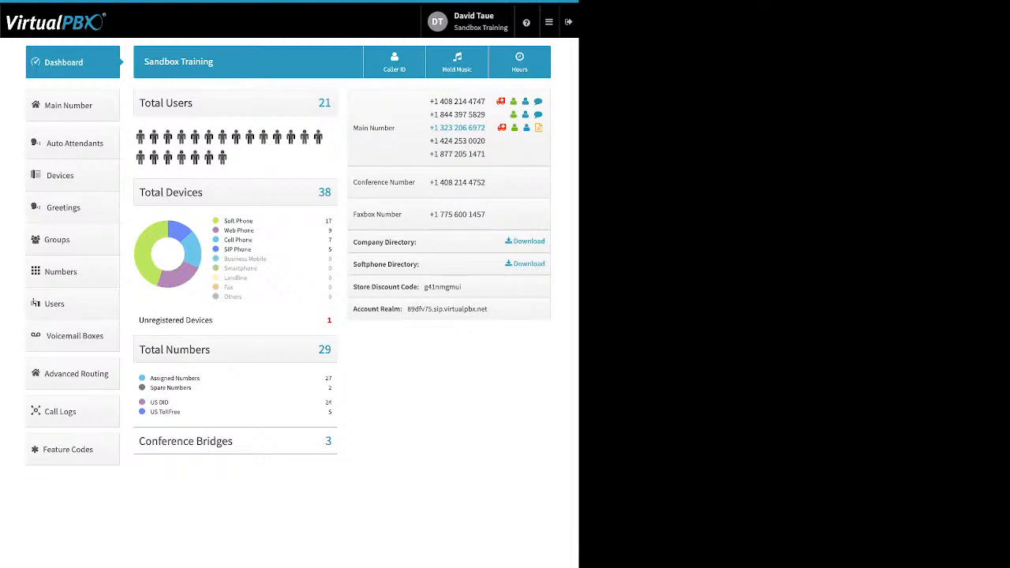
pyautogui.moveTo(191, 387); pyautogui.dragTo(150, 378)
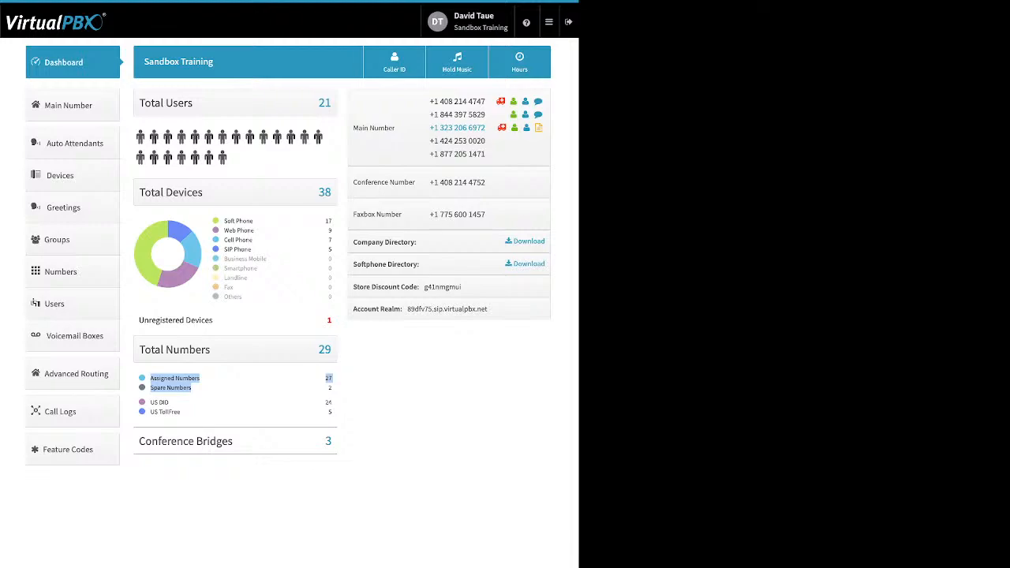
pyautogui.moveTo(181, 412); pyautogui.dragTo(150, 401)
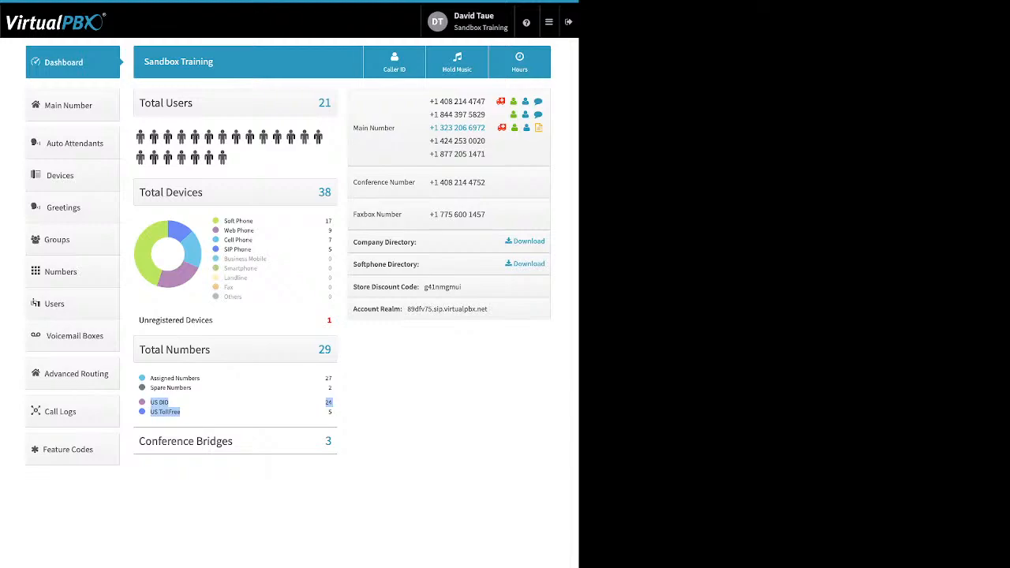
pyautogui.click(251, 414)
pyautogui.moveTo(233, 441); pyautogui.dragTo(167, 441)
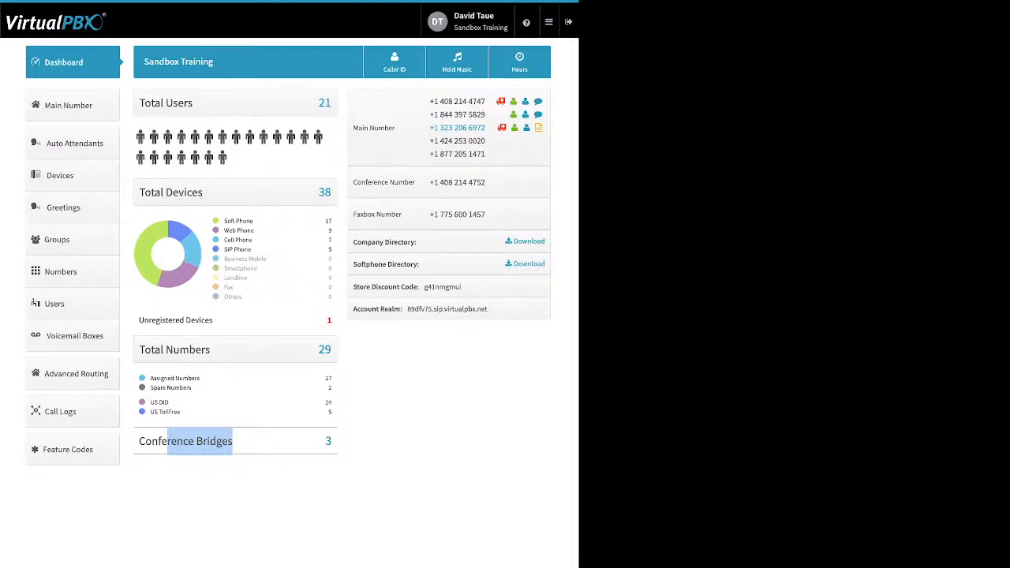
pyautogui.click(379, 403)
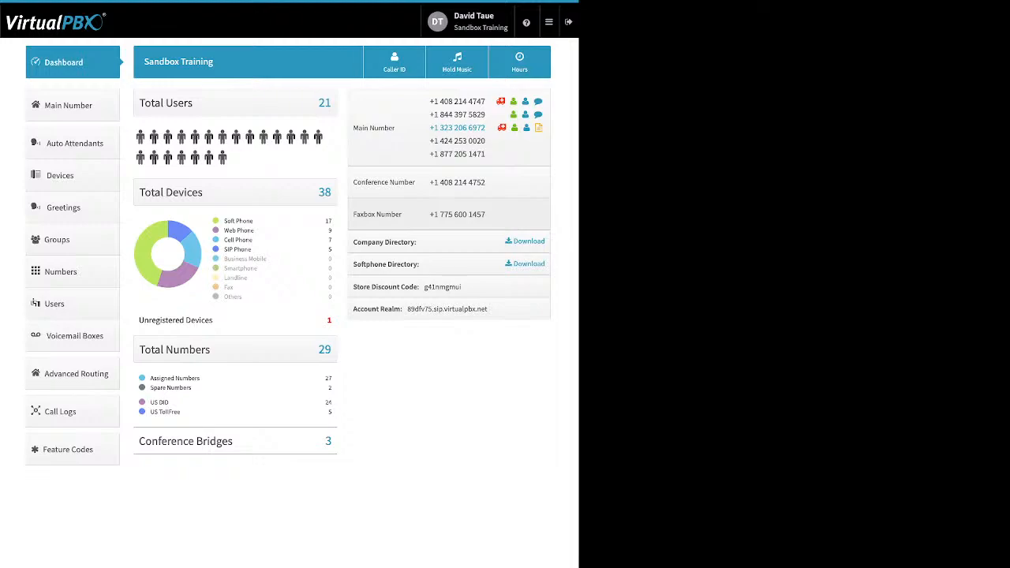
pyautogui.moveTo(486, 182); pyautogui.dragTo(429, 183)
pyautogui.click(73, 106)
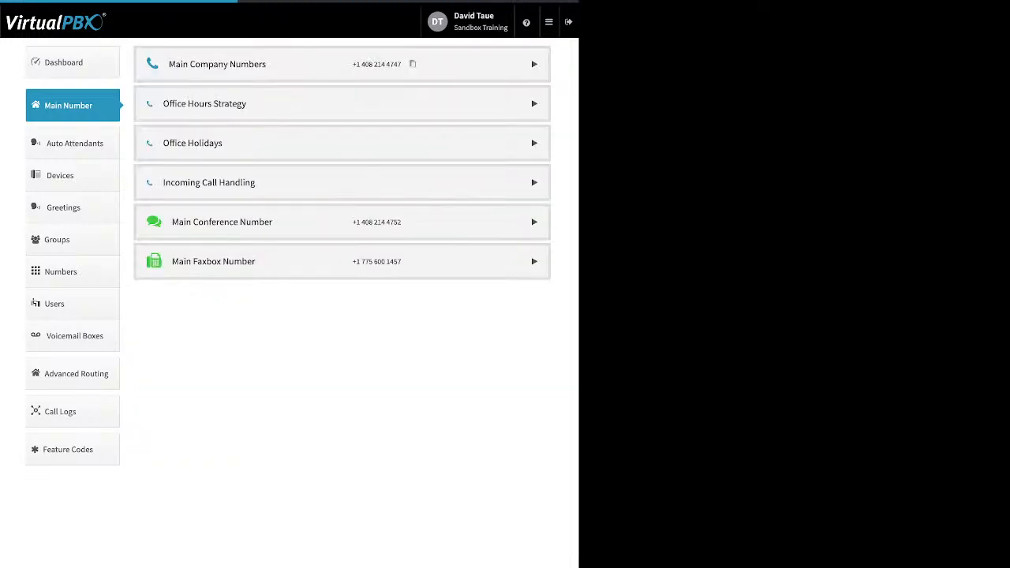
pyautogui.click(342, 222)
pyautogui.click(72, 63)
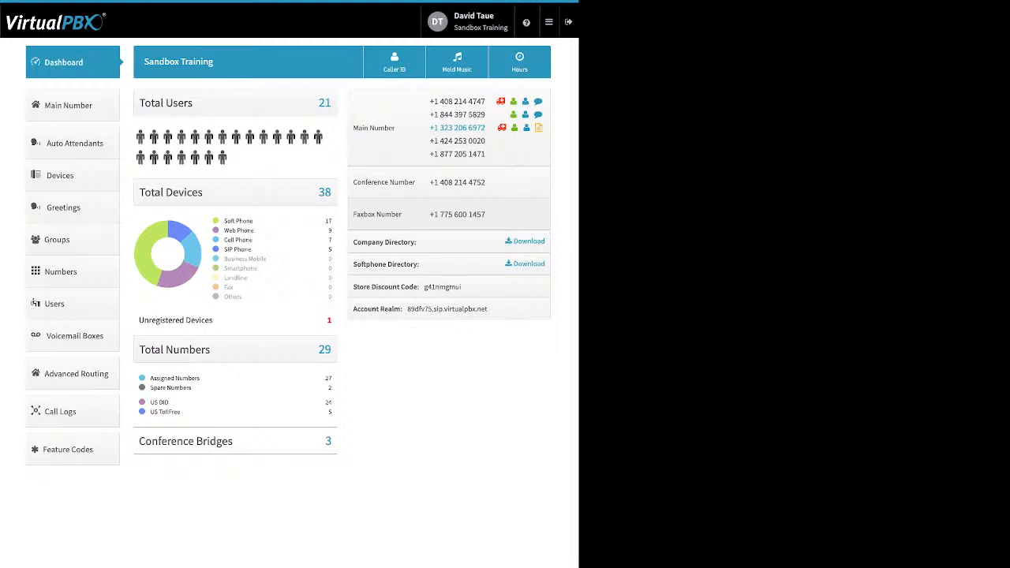
pyautogui.moveTo(417, 242); pyautogui.dragTo(353, 242)
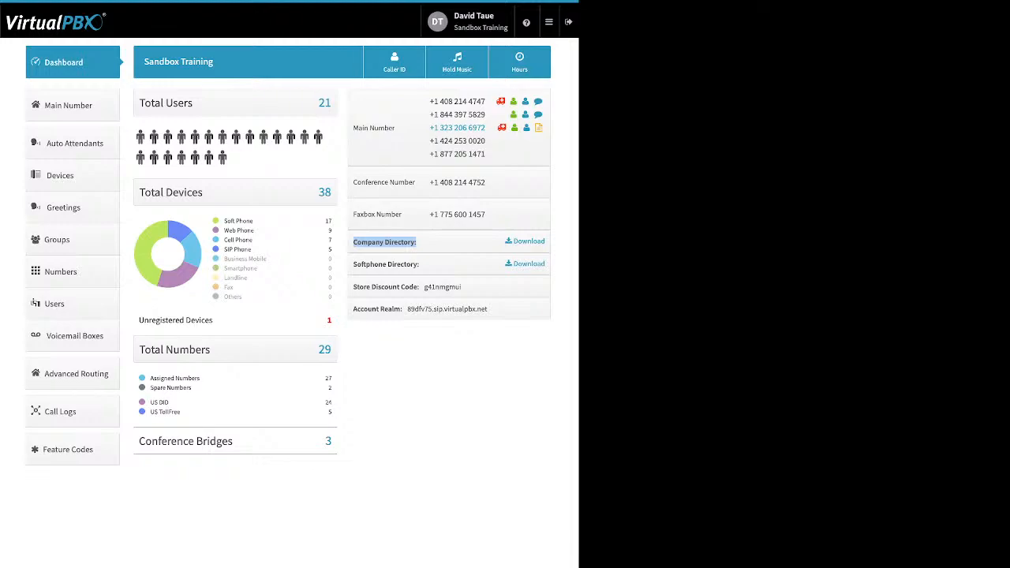
pyautogui.click(416, 244)
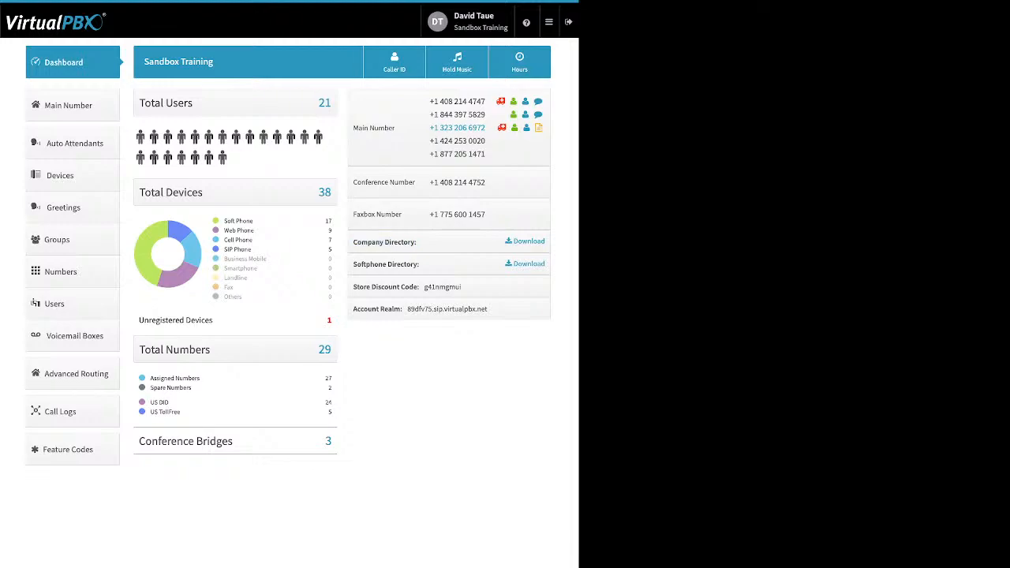
pyautogui.moveTo(420, 265); pyautogui.dragTo(353, 265)
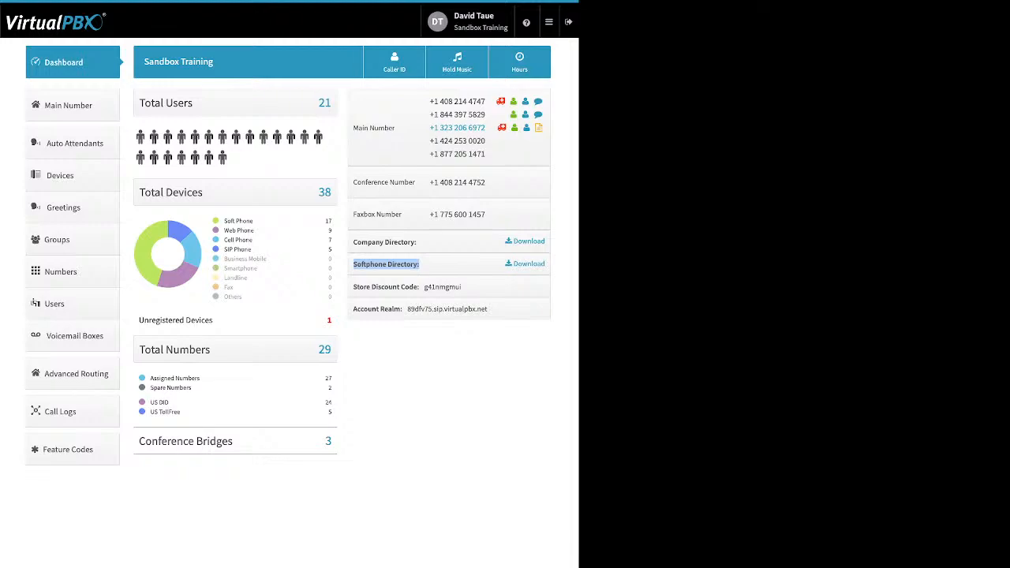
pyautogui.click(400, 266)
pyautogui.moveTo(462, 287); pyautogui.dragTo(423, 287)
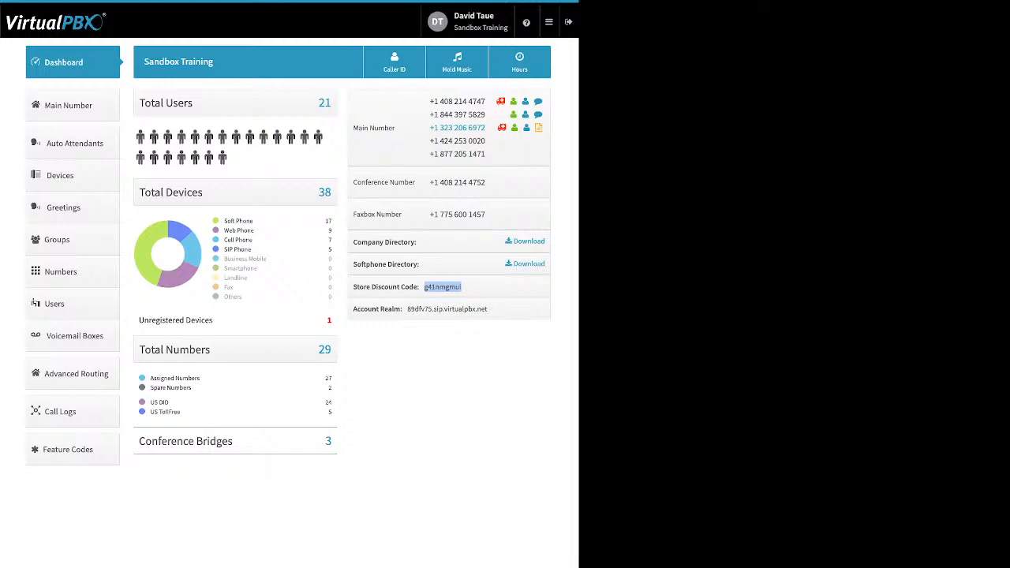
pyautogui.click(442, 288)
pyautogui.moveTo(487, 309); pyautogui.dragTo(407, 309)
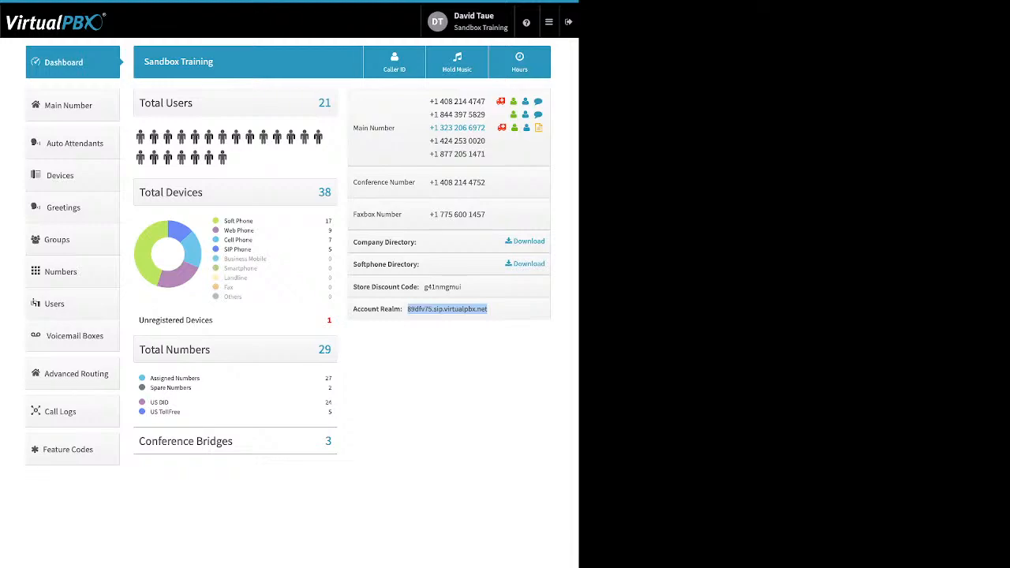
# Step: Open the Company Caller ID dialog from the Dashboard header's Caller ID button
pyautogui.click(394, 63)
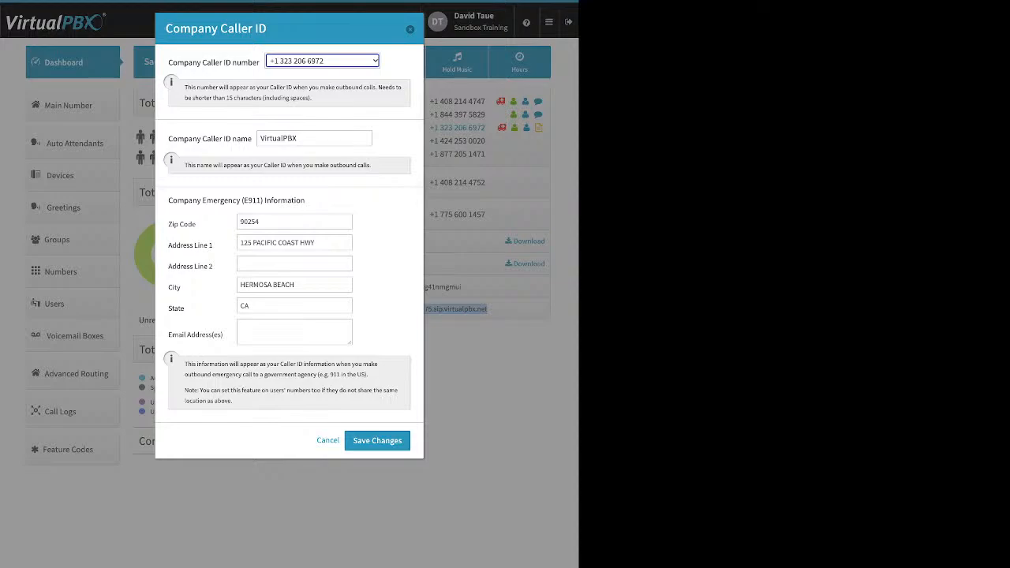
pyautogui.moveTo(168, 139); pyautogui.dragTo(248, 139)
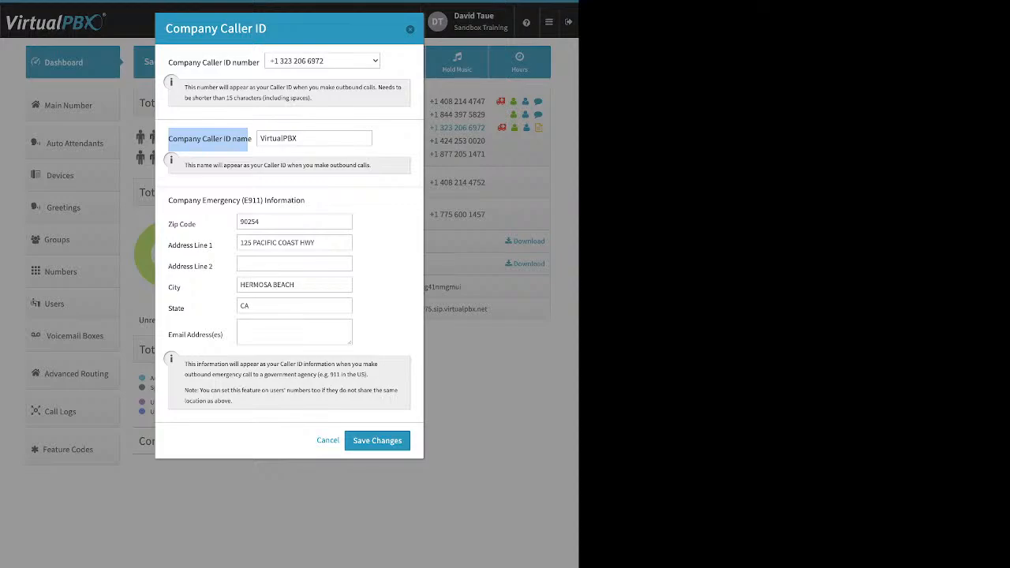
pyautogui.doubleClick(282, 138)
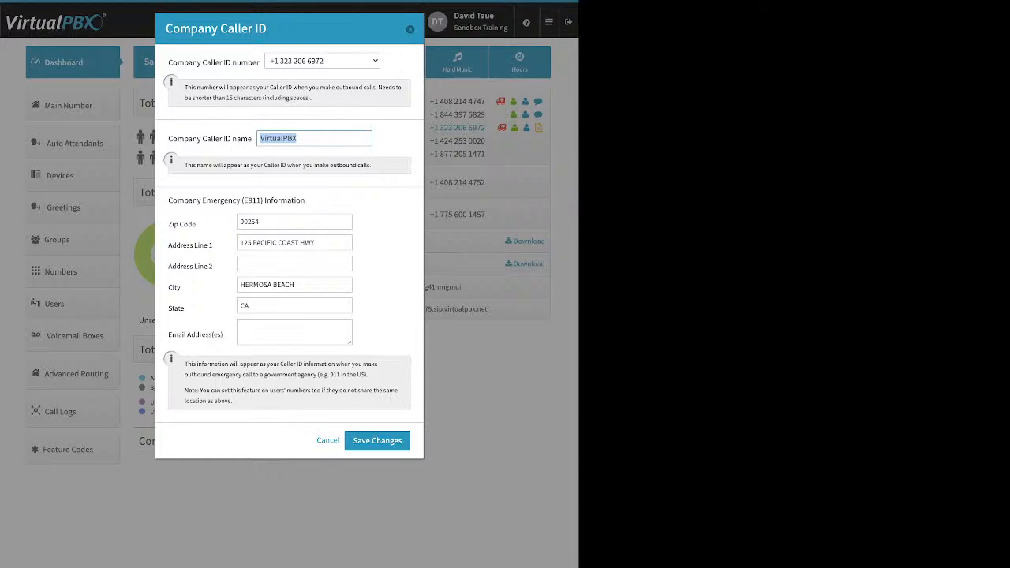
pyautogui.click(306, 138)
pyautogui.moveTo(168, 200); pyautogui.dragTo(304, 201)
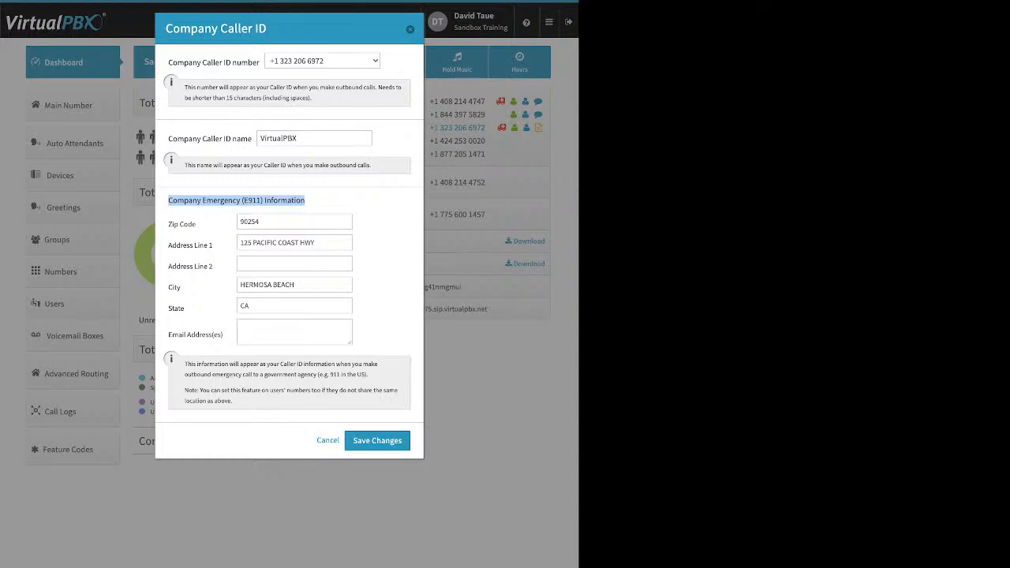
# Step: Highlight the caller ID number, E911 and caller ID name labels, then cancel the Company Caller ID dialog
pyautogui.click(309, 201)
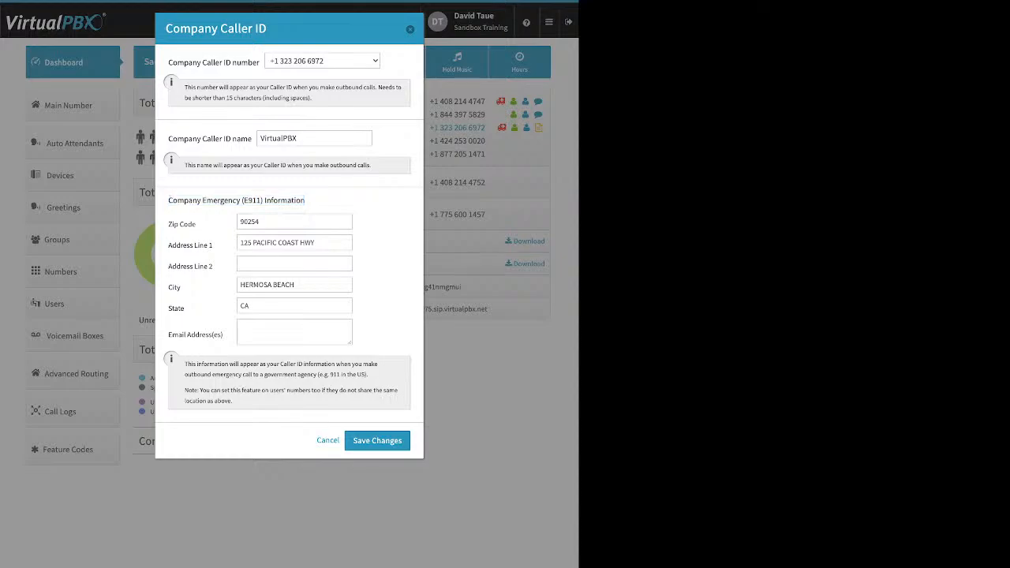
pyautogui.moveTo(168, 62); pyautogui.dragTo(252, 63)
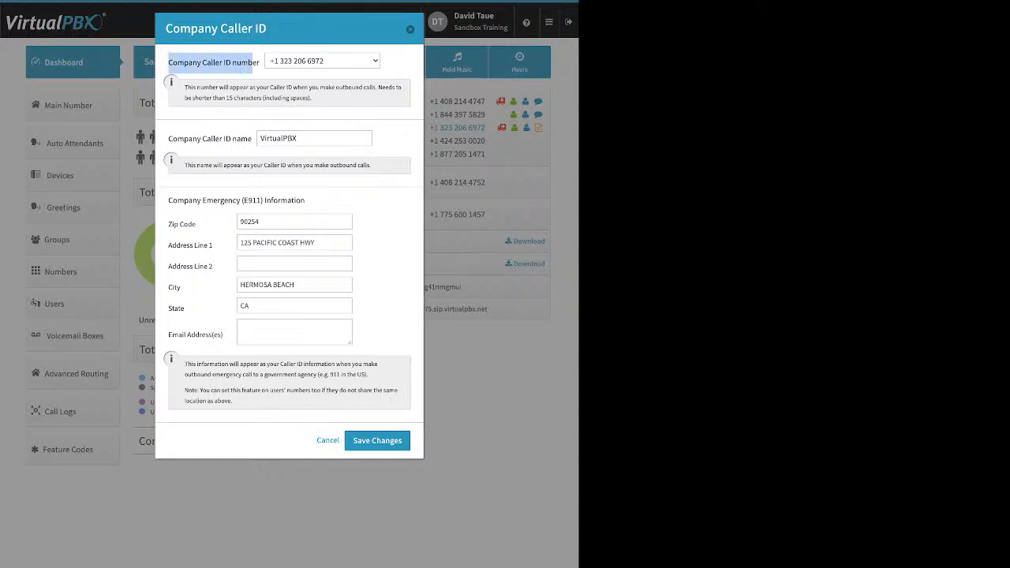
pyautogui.click(252, 64)
pyautogui.moveTo(168, 200); pyautogui.dragTo(307, 201)
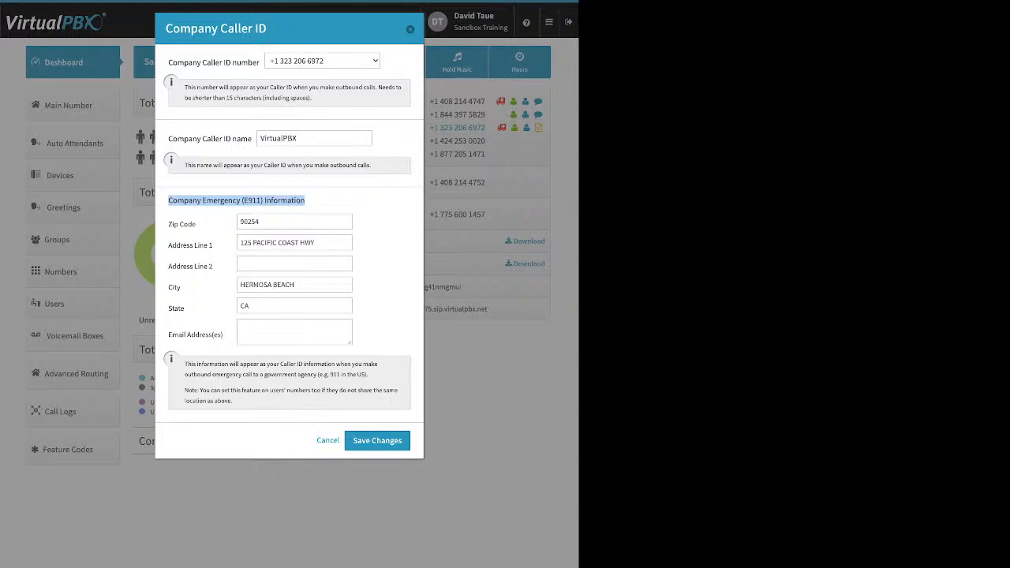
pyautogui.click(306, 201)
pyautogui.moveTo(168, 138); pyautogui.dragTo(250, 139)
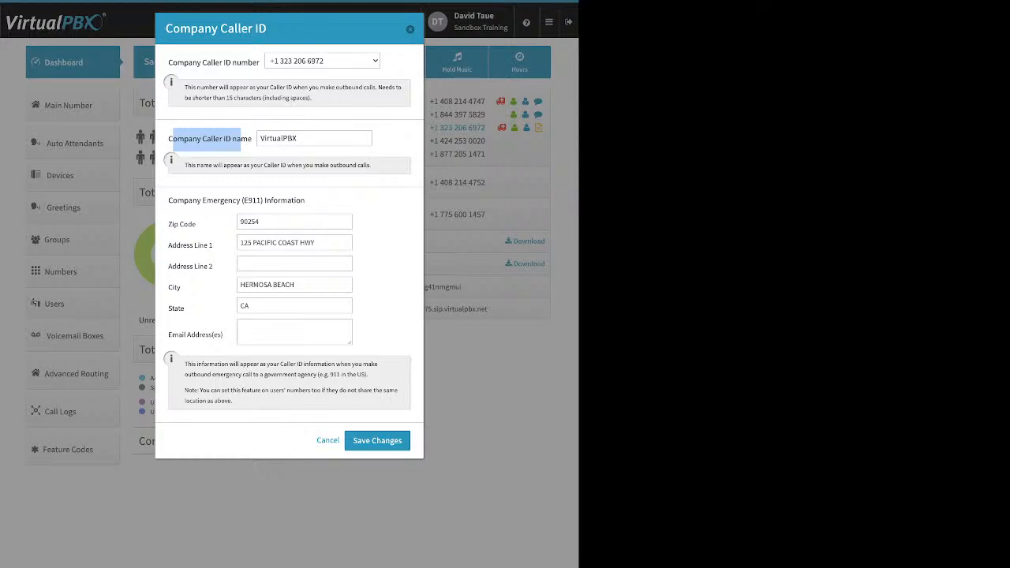
pyautogui.click(327, 440)
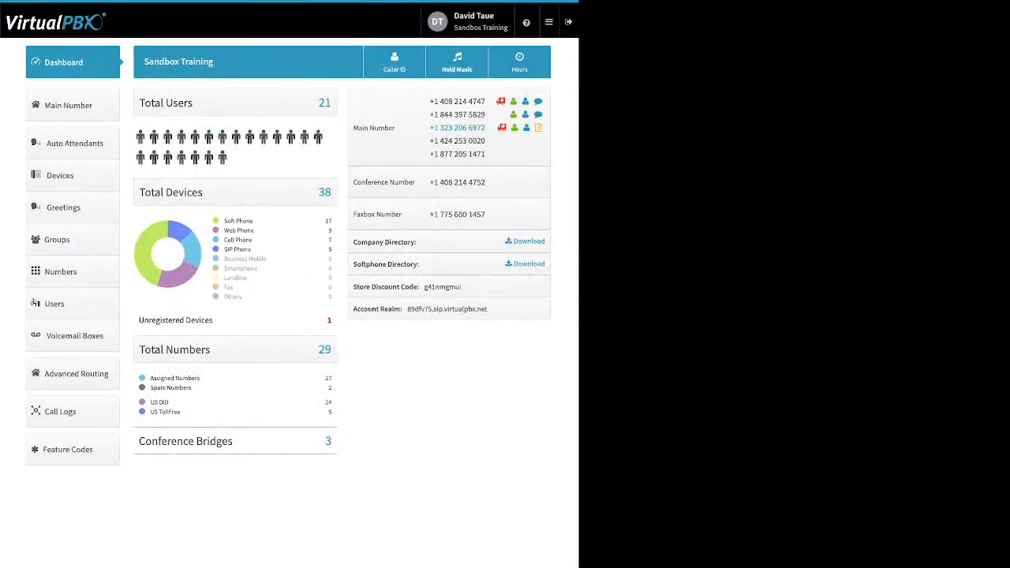
# Step: Review the Music-On-Hold settings (a-new-life-preview.mp3), close them unchanged, and go to Main Number
pyautogui.click(457, 62)
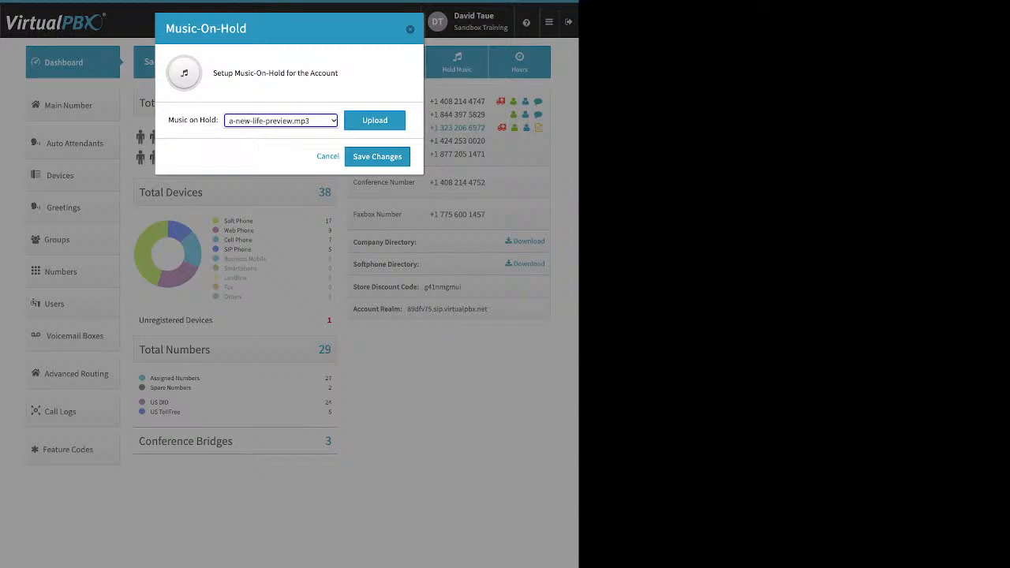
pyautogui.click(375, 122)
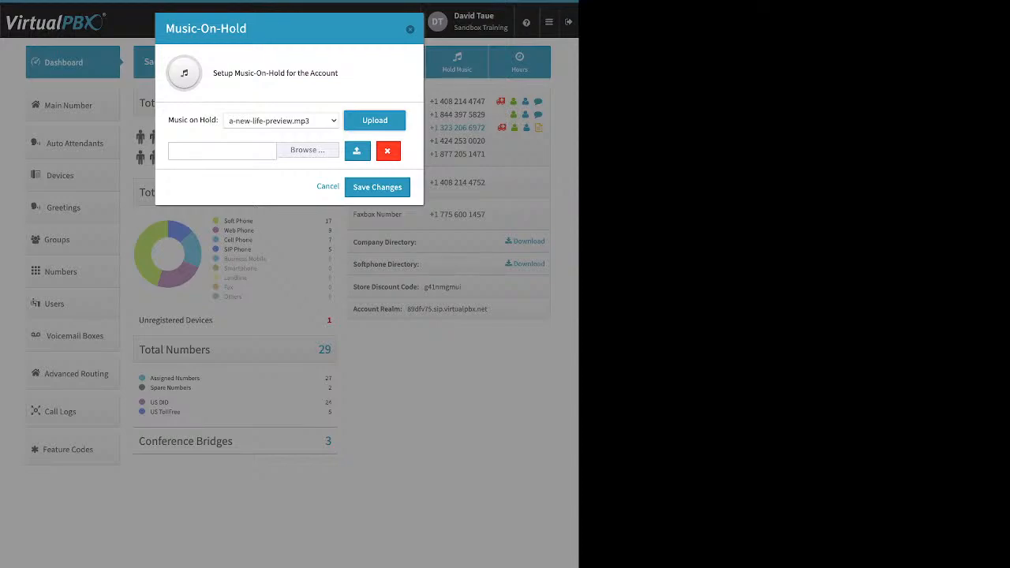
pyautogui.click(375, 121)
pyautogui.click(410, 29)
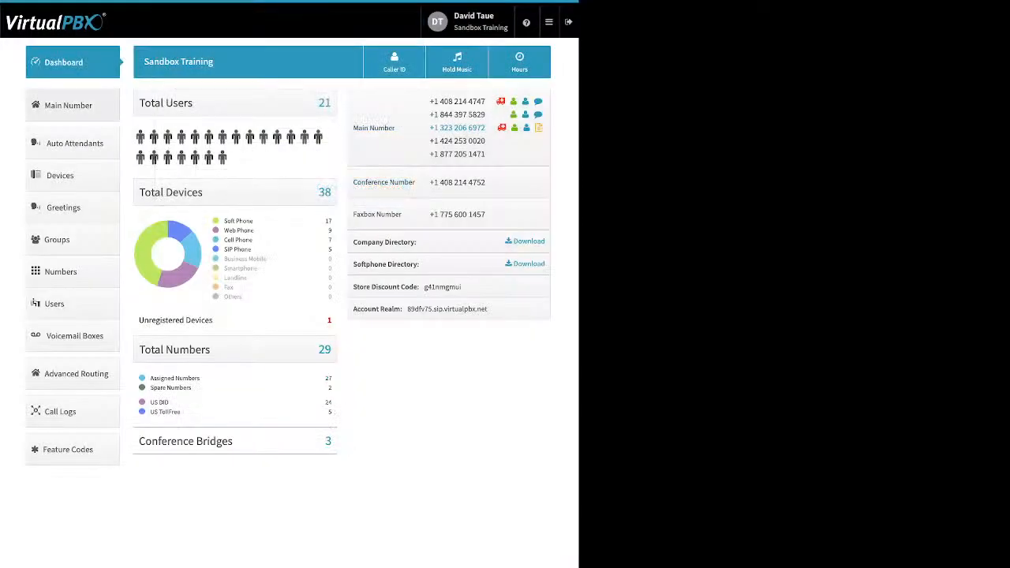
pyautogui.click(72, 105)
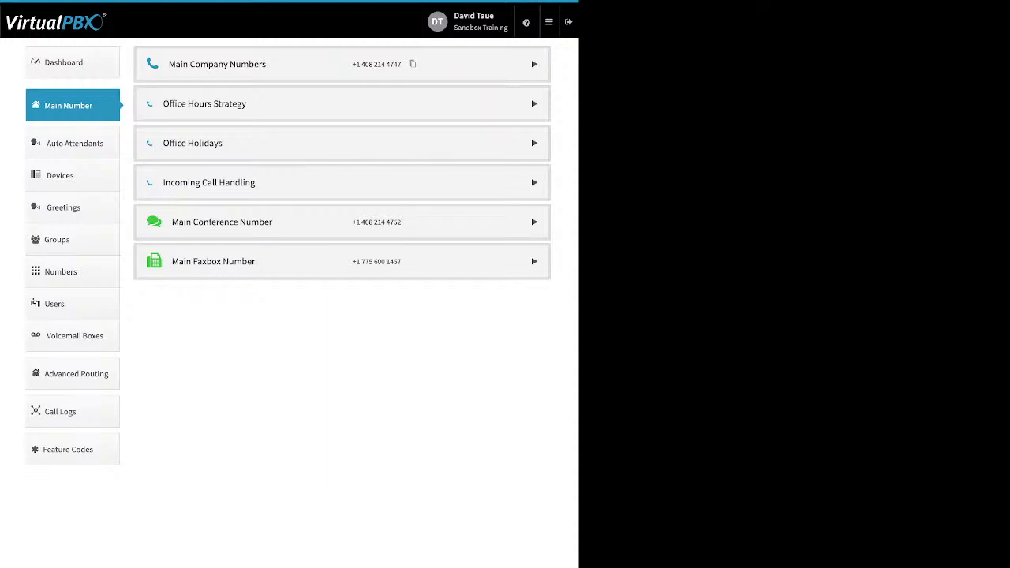
# Step: Un-assign a toll-free number from Main Company Numbers, leaving three, and bring up the Local/Toll-free purchase menu
pyautogui.click(534, 64)
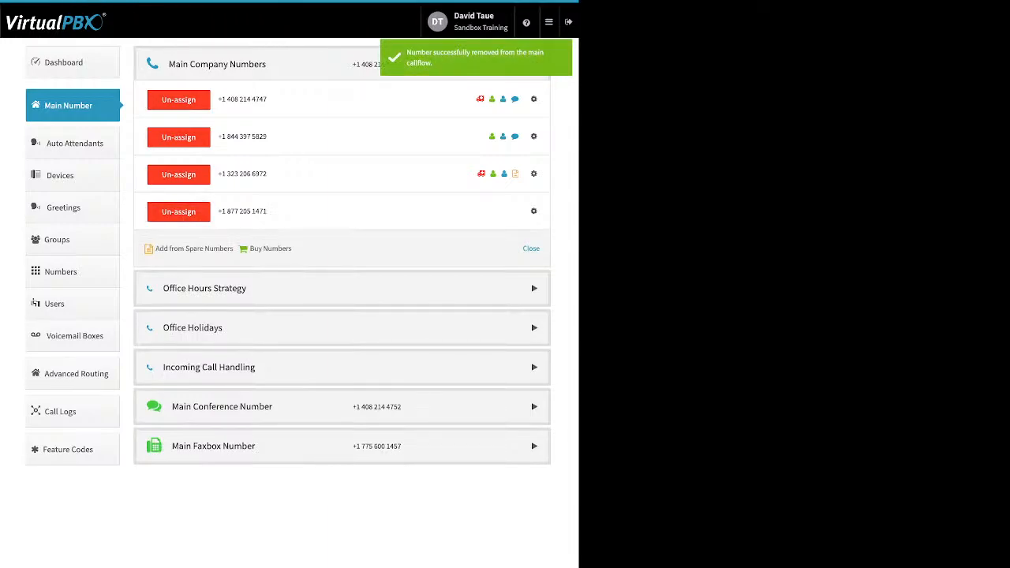
pyautogui.click(180, 211)
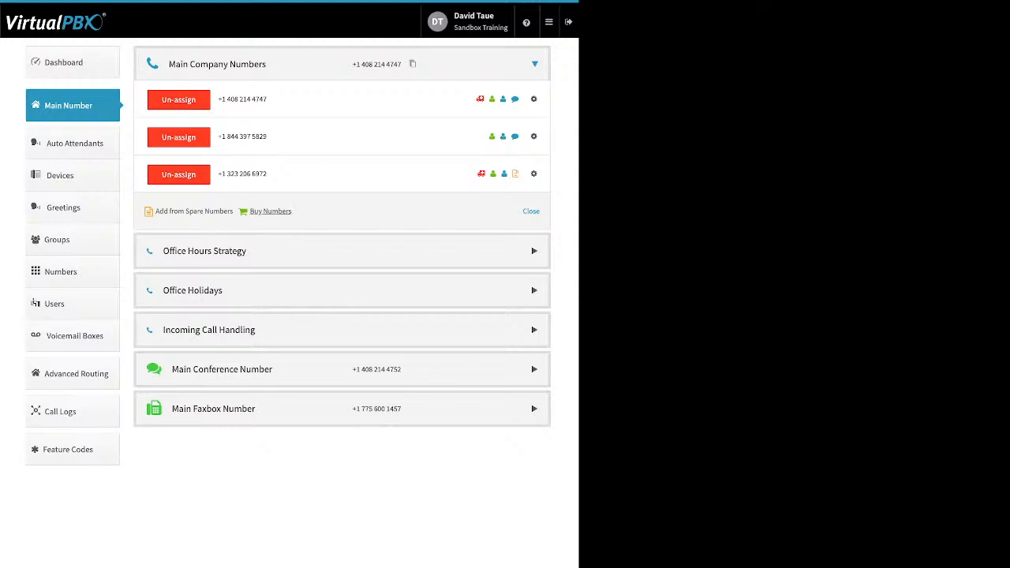
pyautogui.click(270, 212)
pyautogui.tripleClick(270, 212)
pyautogui.click(270, 211)
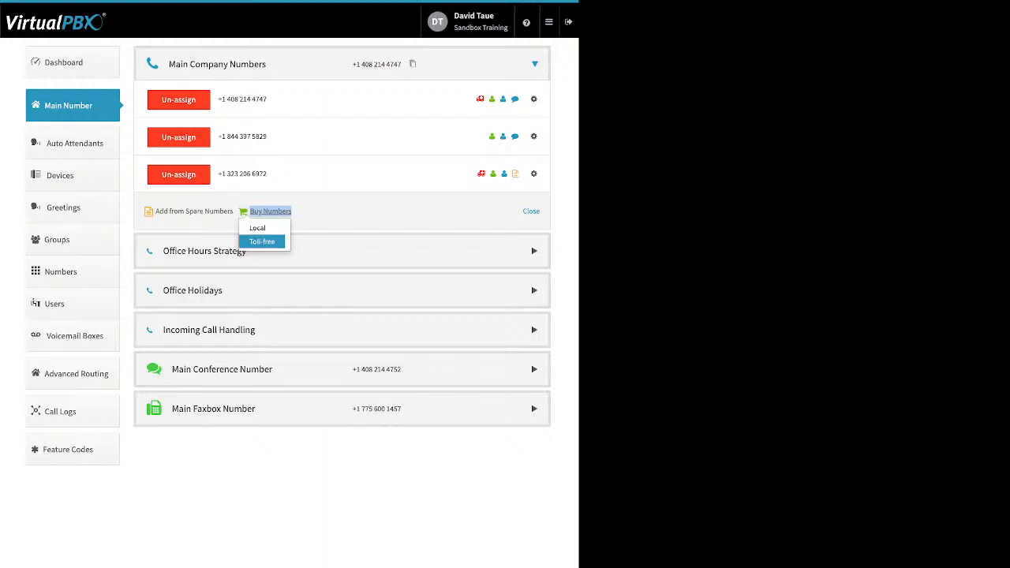
# Step: Buy one toll-free 877 number via the 87* prefix search, dropping the extra number from the cart
pyautogui.click(261, 241)
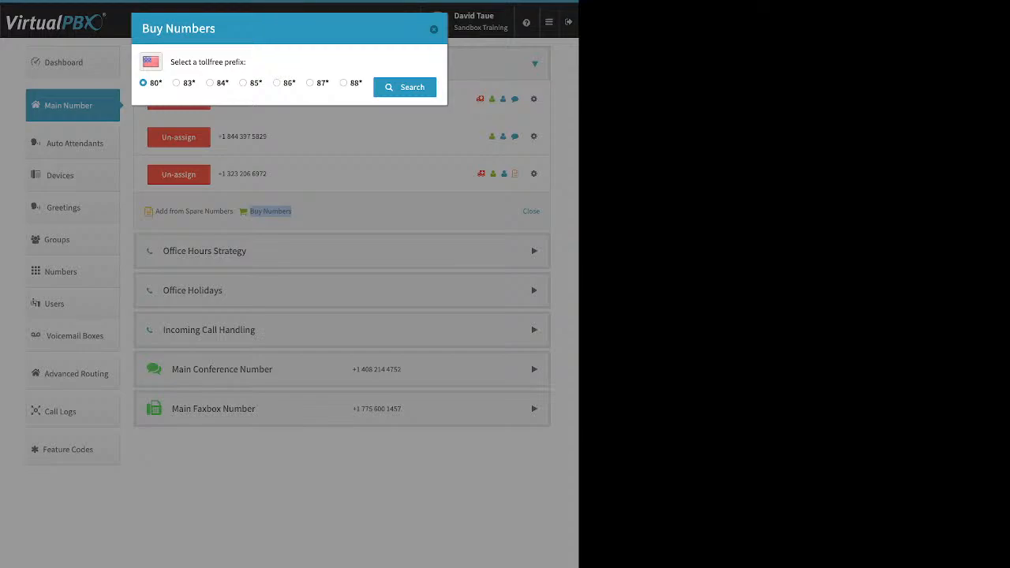
pyautogui.click(311, 83)
pyautogui.click(405, 88)
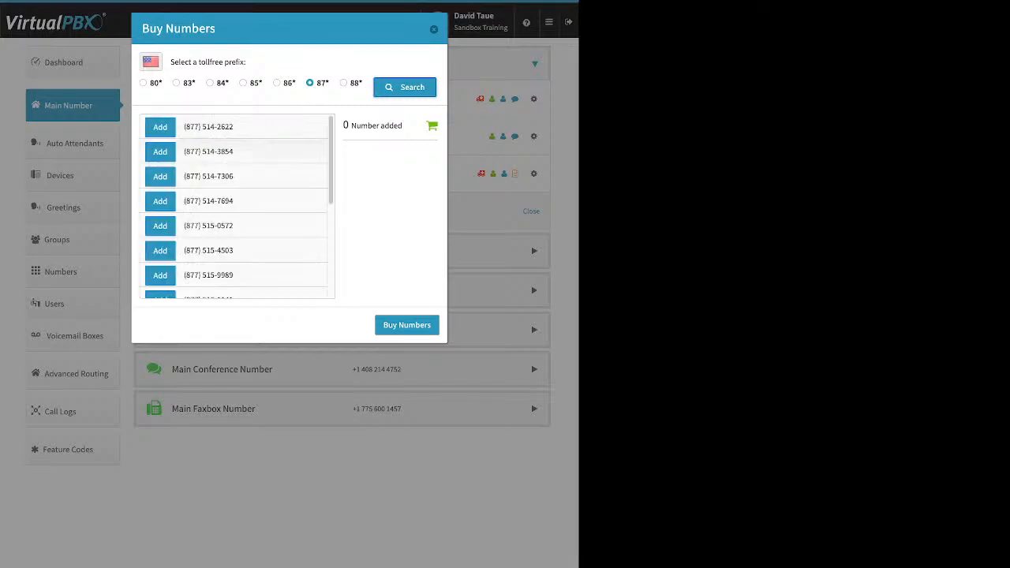
pyautogui.scroll(-5, 237, 205)
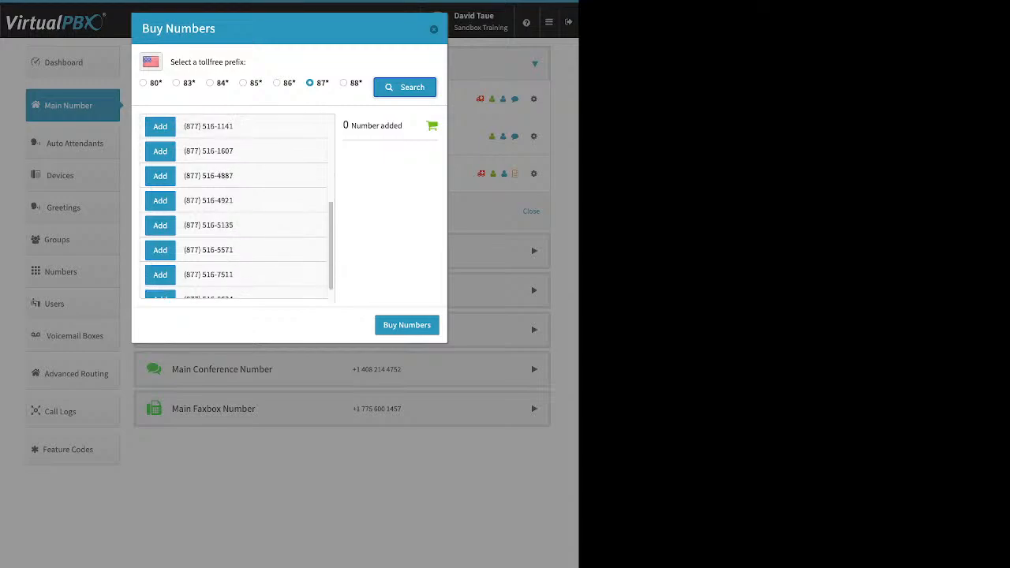
pyautogui.scroll(-5, 237, 206)
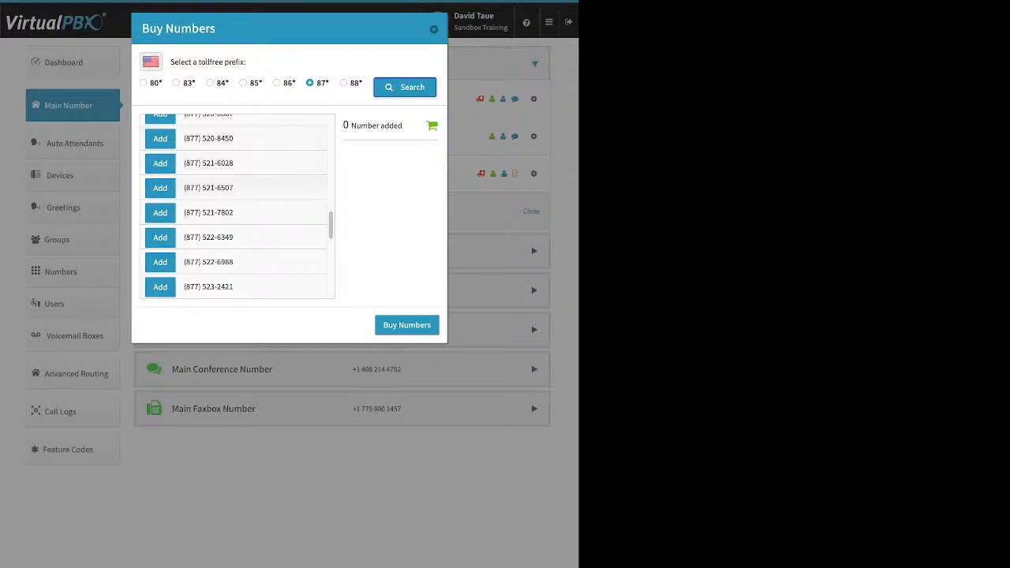
pyautogui.click(160, 188)
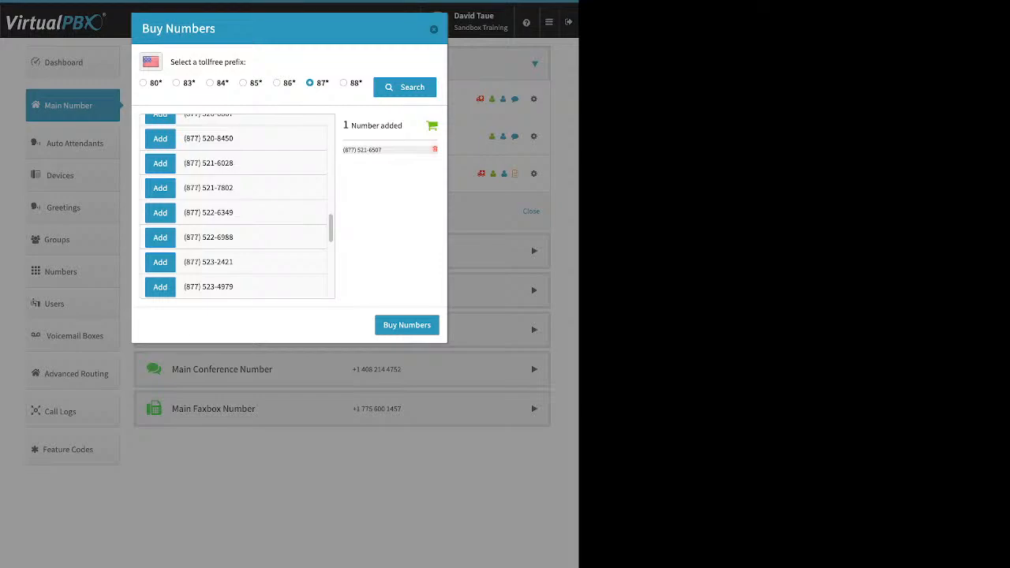
pyautogui.click(160, 237)
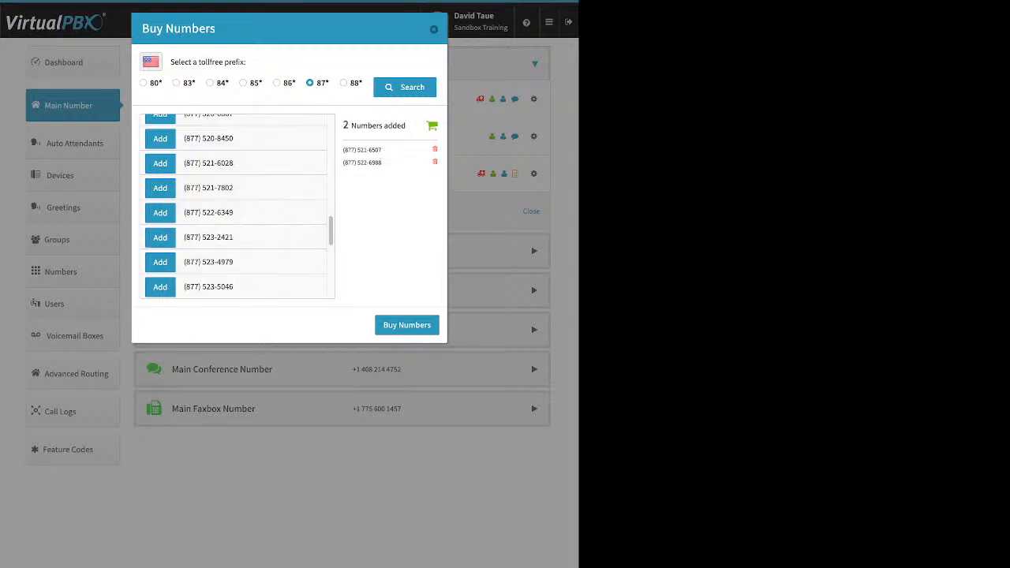
pyautogui.click(434, 162)
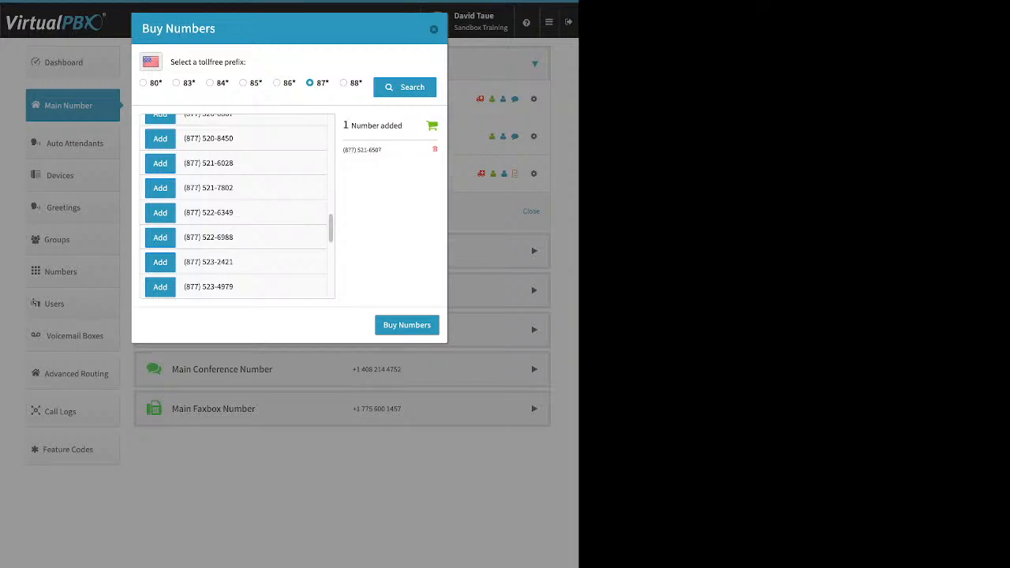
pyautogui.click(407, 325)
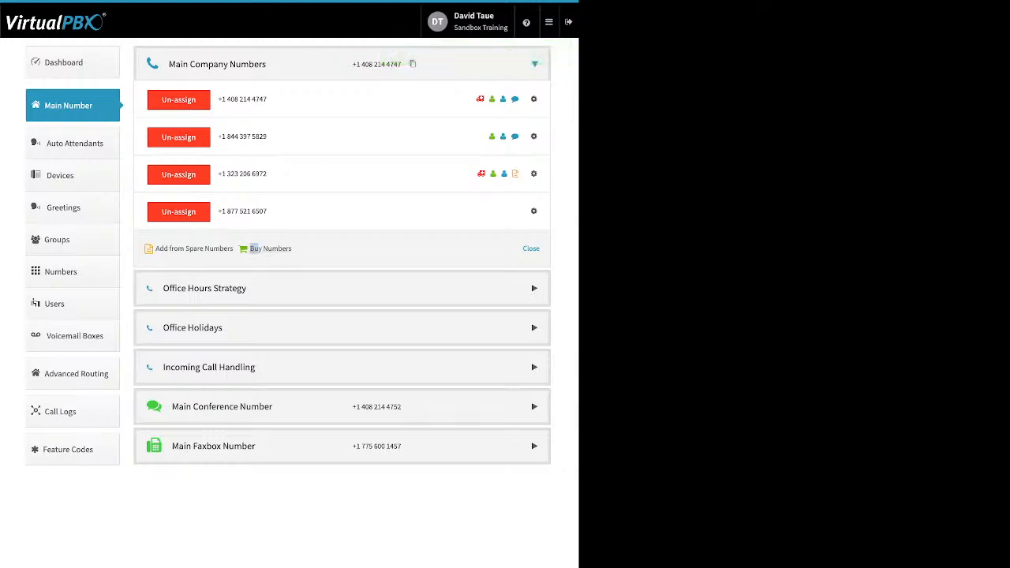
# Step: Search for local numbers in area code 310, which finds no available numbers
pyautogui.click(254, 248)
pyautogui.click(259, 265)
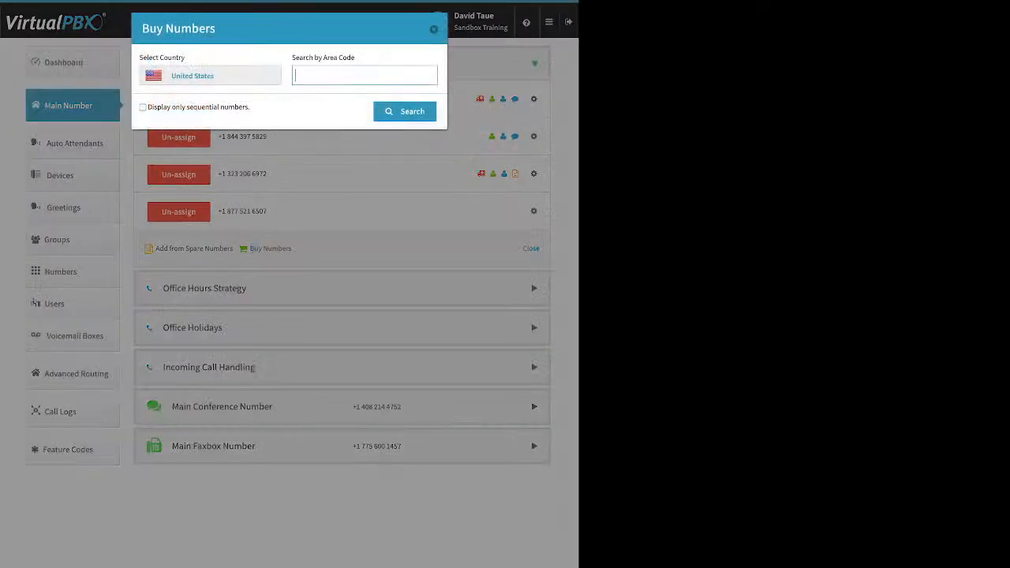
pyautogui.write('310')
pyautogui.press('Return')
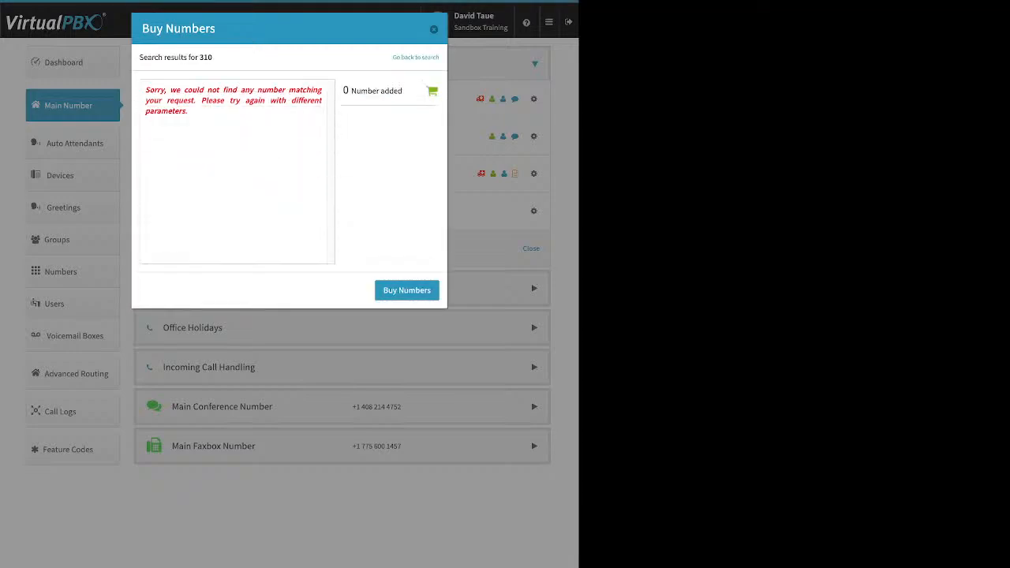
pyautogui.moveTo(145, 89); pyautogui.dragTo(189, 112)
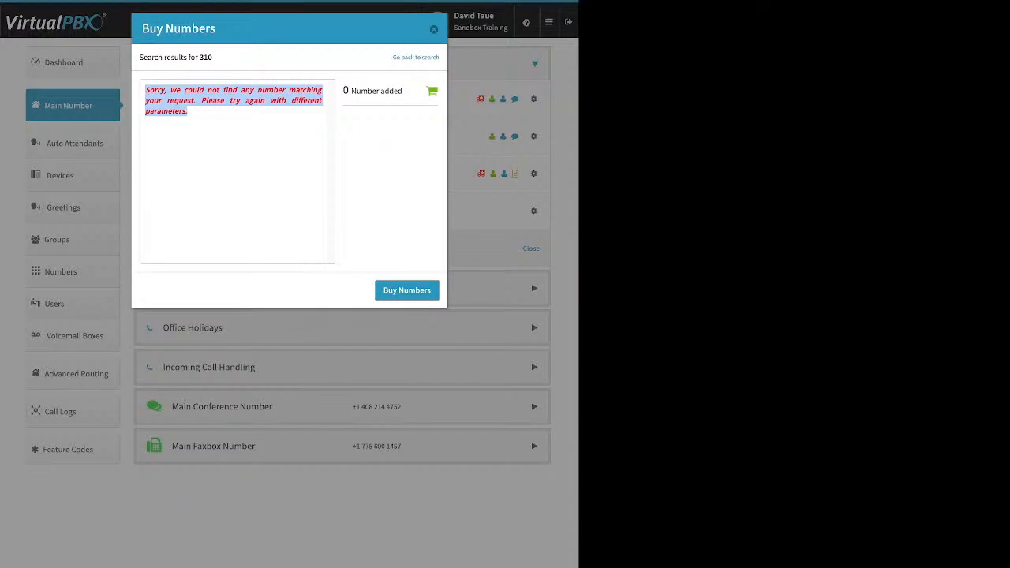
pyautogui.click(233, 157)
# Step: Search area code 424 instead and buy one local 424 number
pyautogui.click(416, 58)
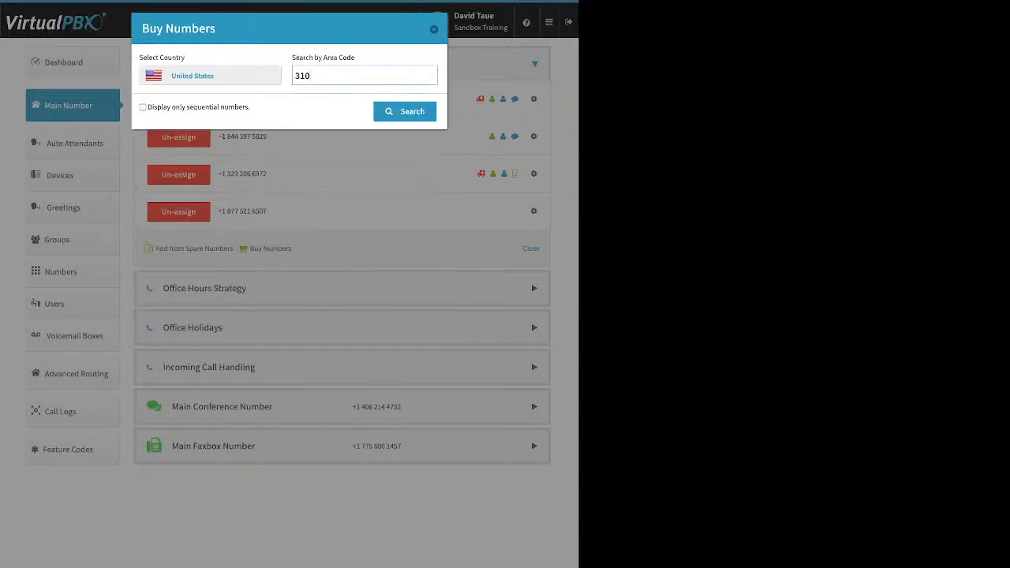
pyautogui.doubleClick(303, 75)
pyautogui.write('424')
pyautogui.press('Return')
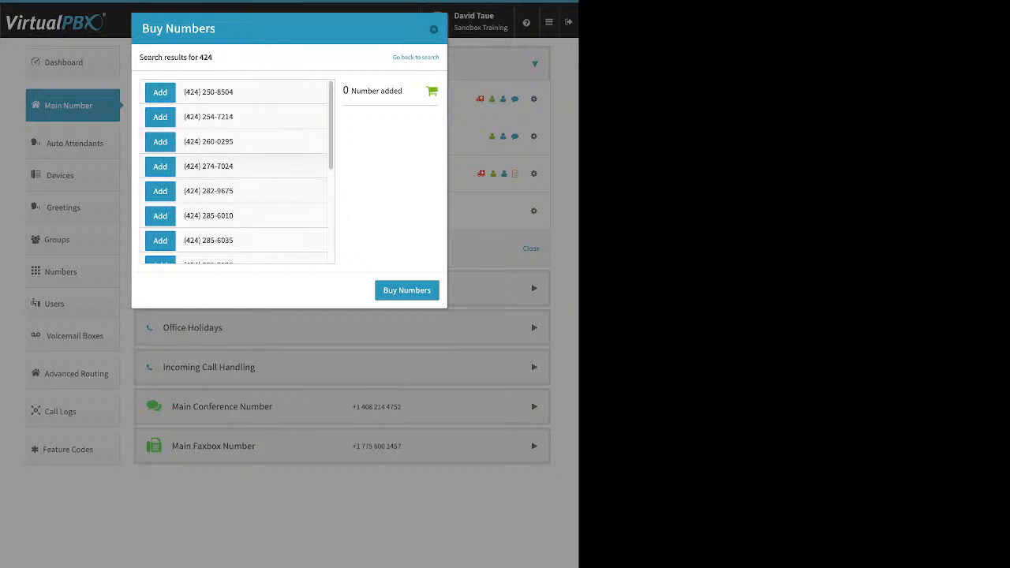
pyautogui.click(160, 166)
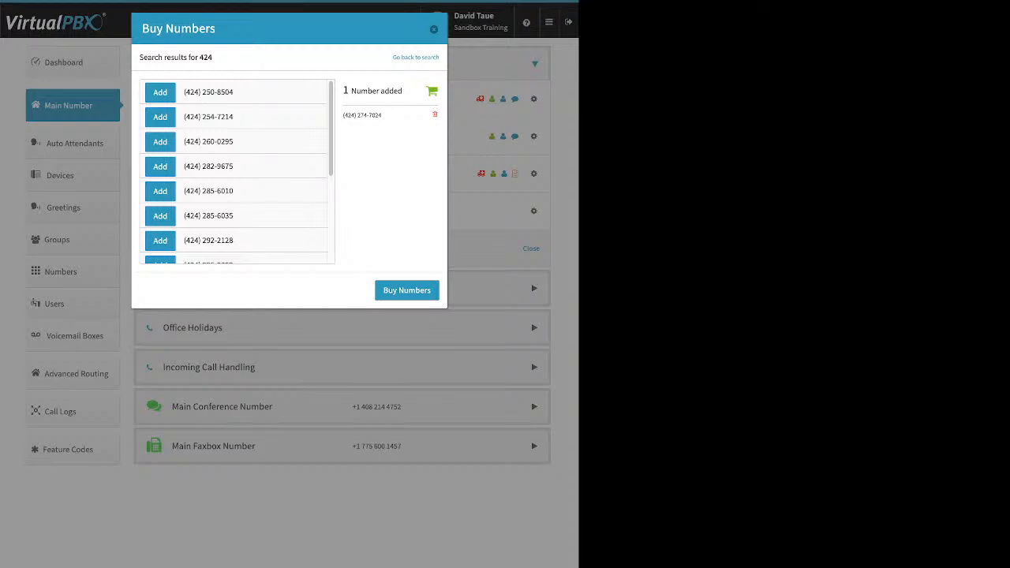
pyautogui.click(407, 290)
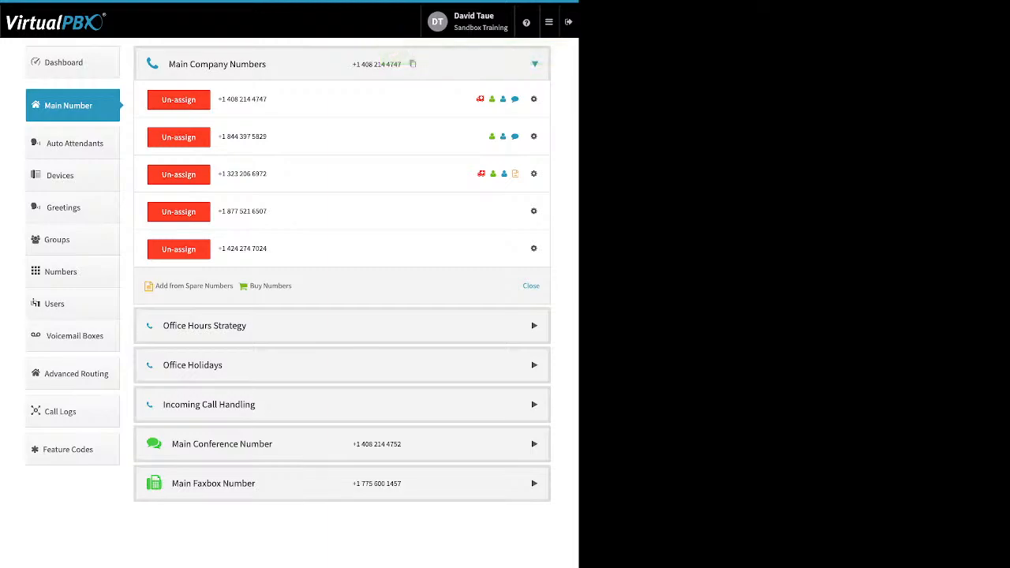
pyautogui.click(534, 212)
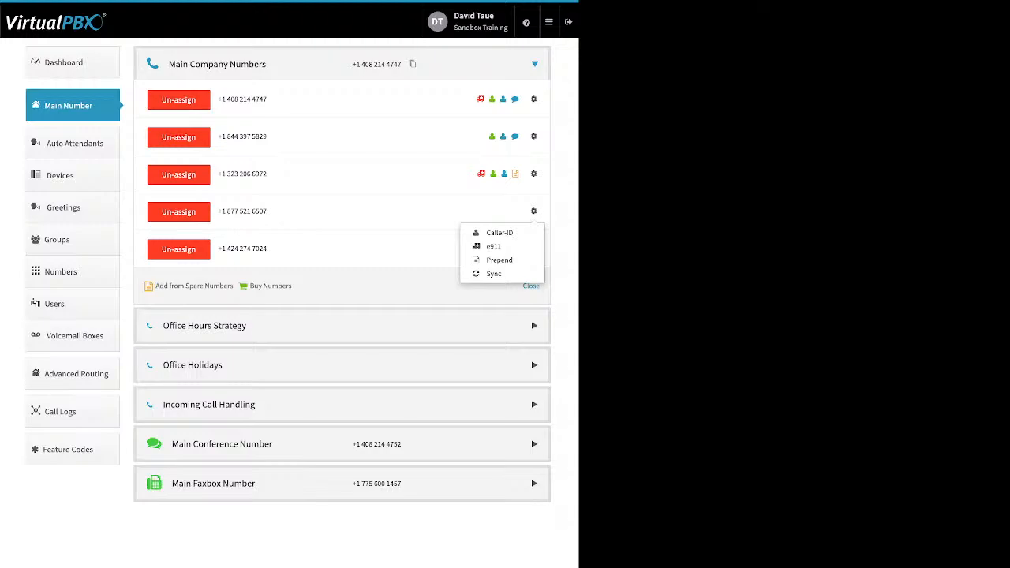
pyautogui.click(499, 233)
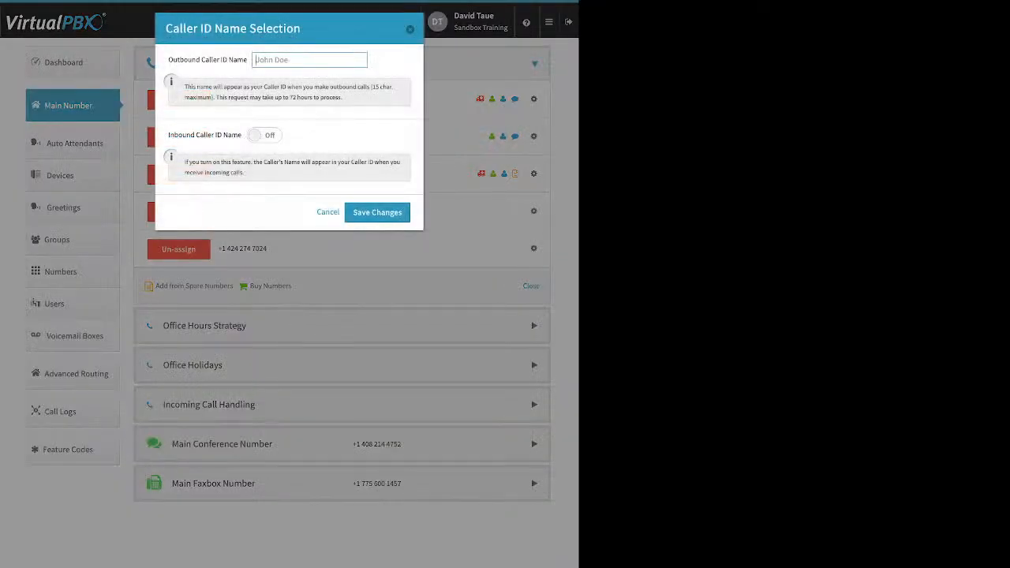
pyautogui.click(264, 135)
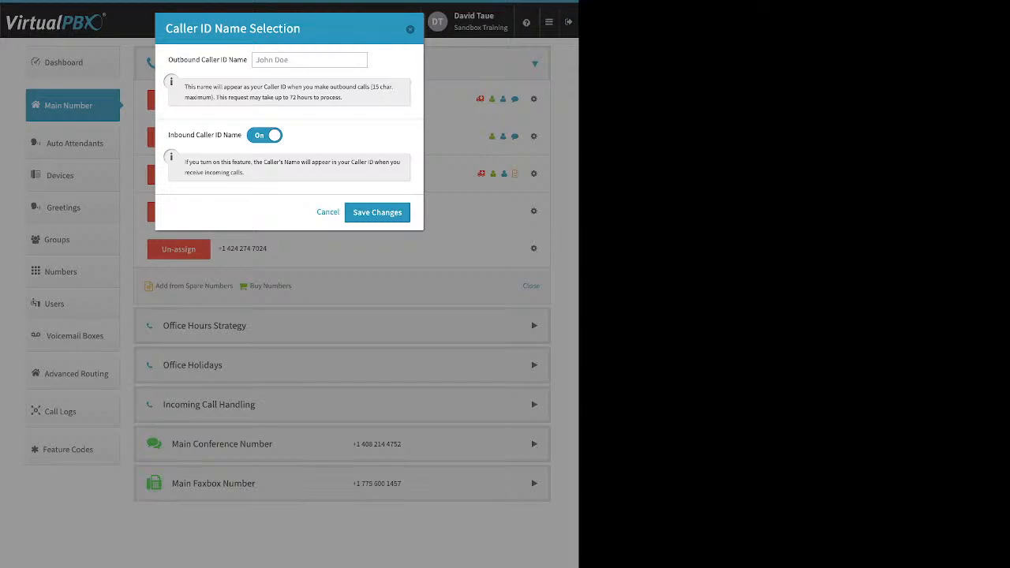
pyautogui.press('Escape')
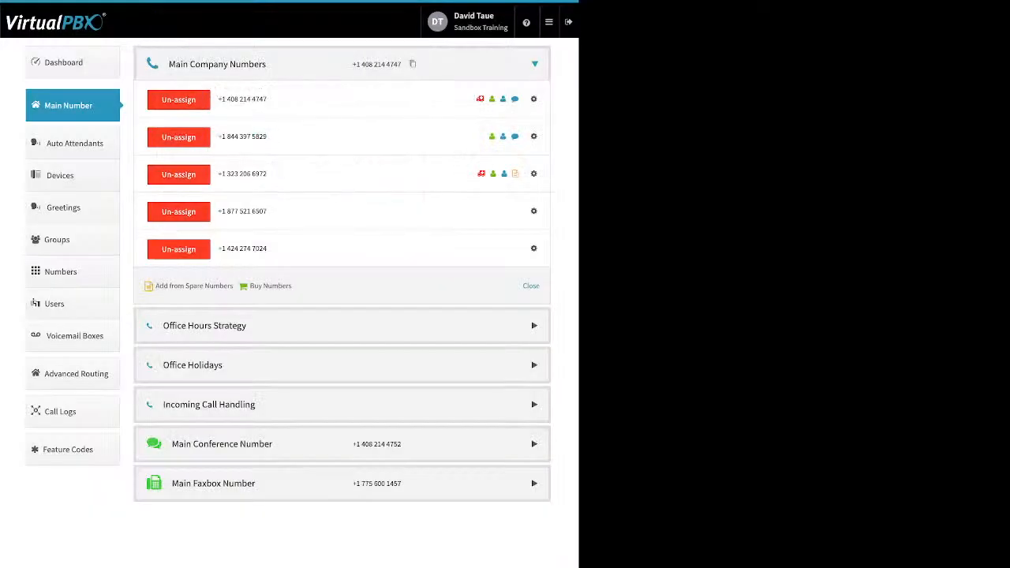
pyautogui.click(533, 211)
pyautogui.click(489, 246)
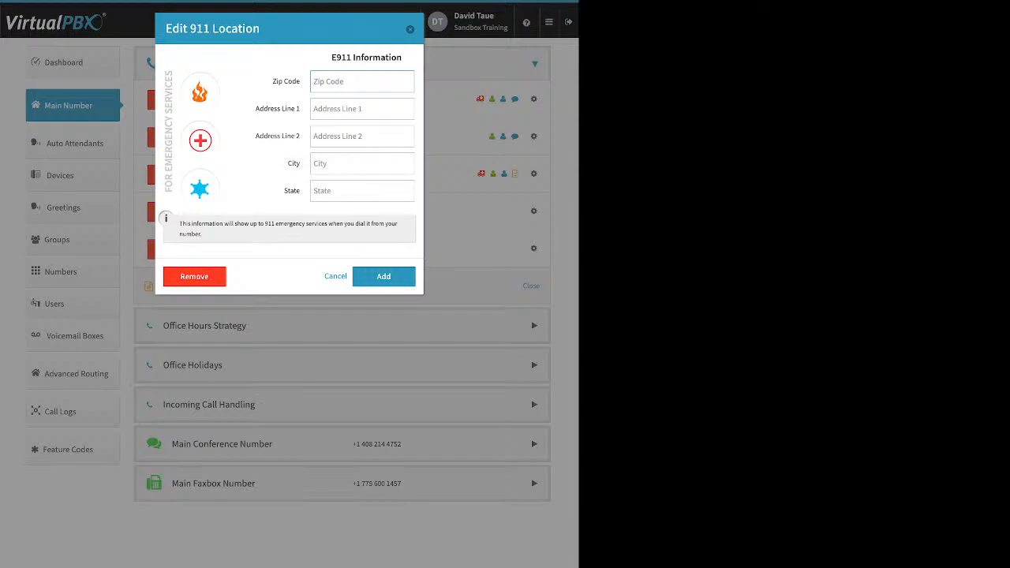
pyautogui.press('Escape')
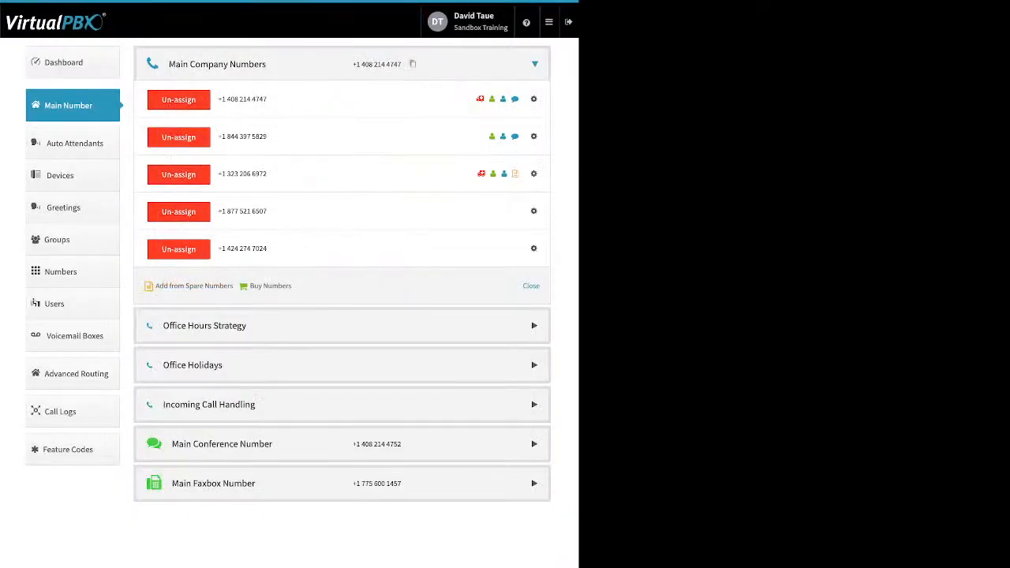
pyautogui.click(534, 211)
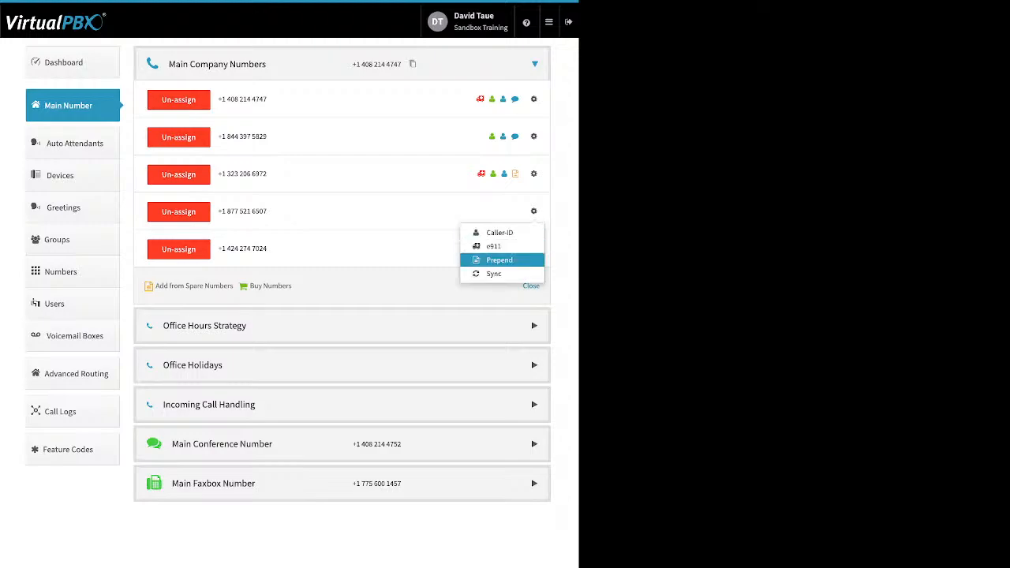
# Step: Prepend 'new location' to incoming calls on the toll-free 877 number and save
pyautogui.click(499, 259)
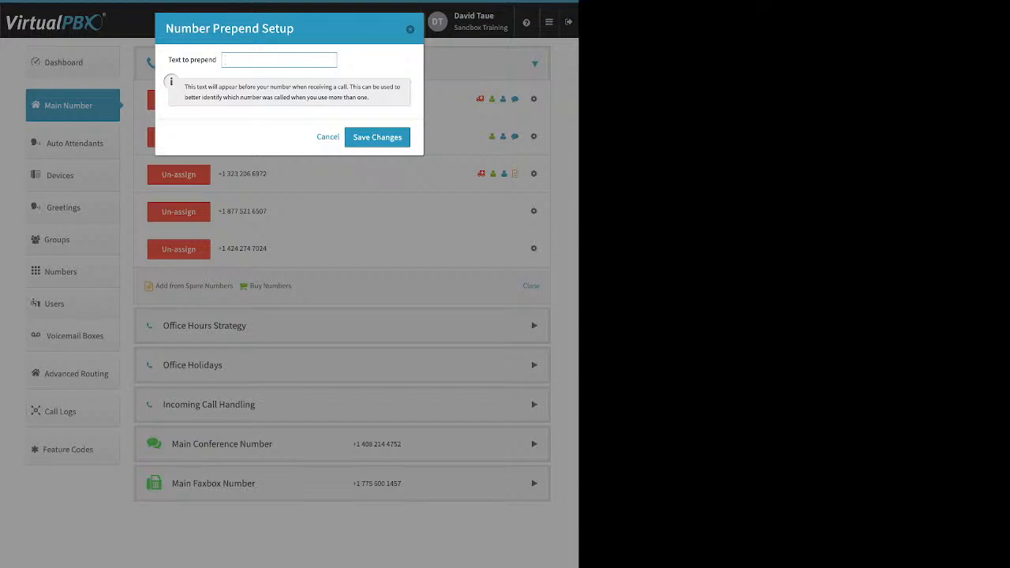
pyautogui.write('new location')
pyautogui.click(382, 137)
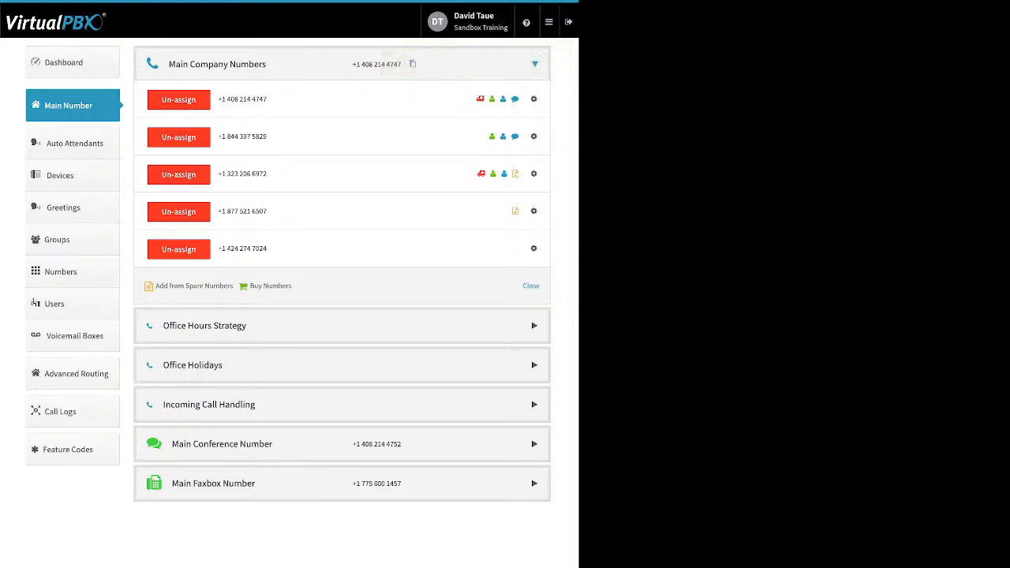
pyautogui.click(534, 64)
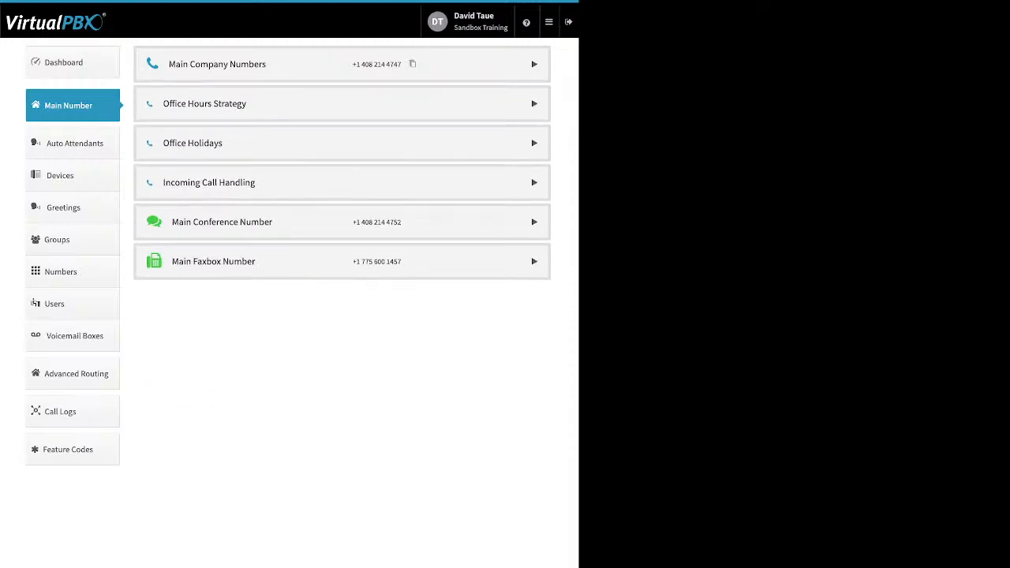
pyautogui.click(534, 104)
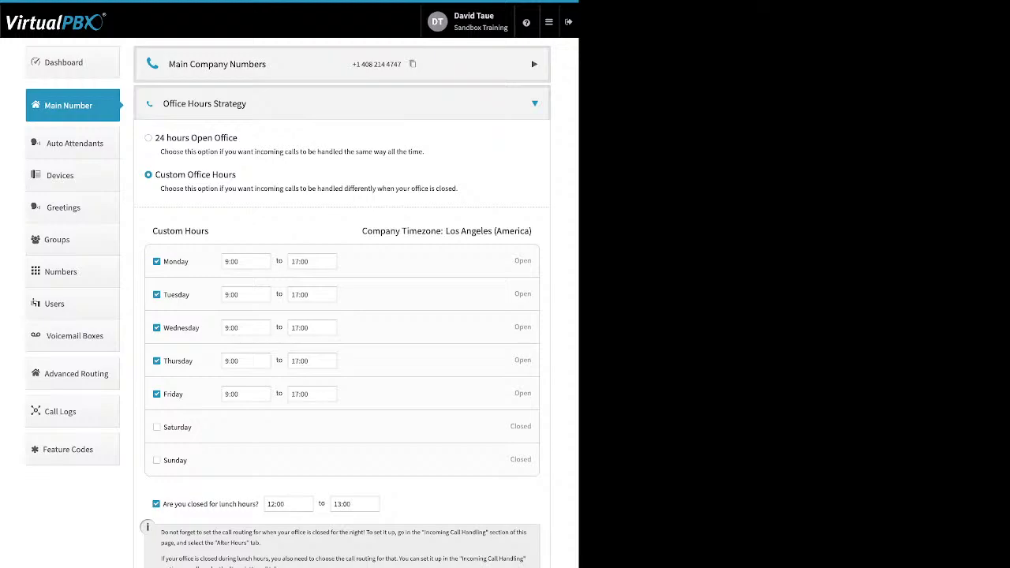
pyautogui.moveTo(238, 138); pyautogui.dragTo(166, 138)
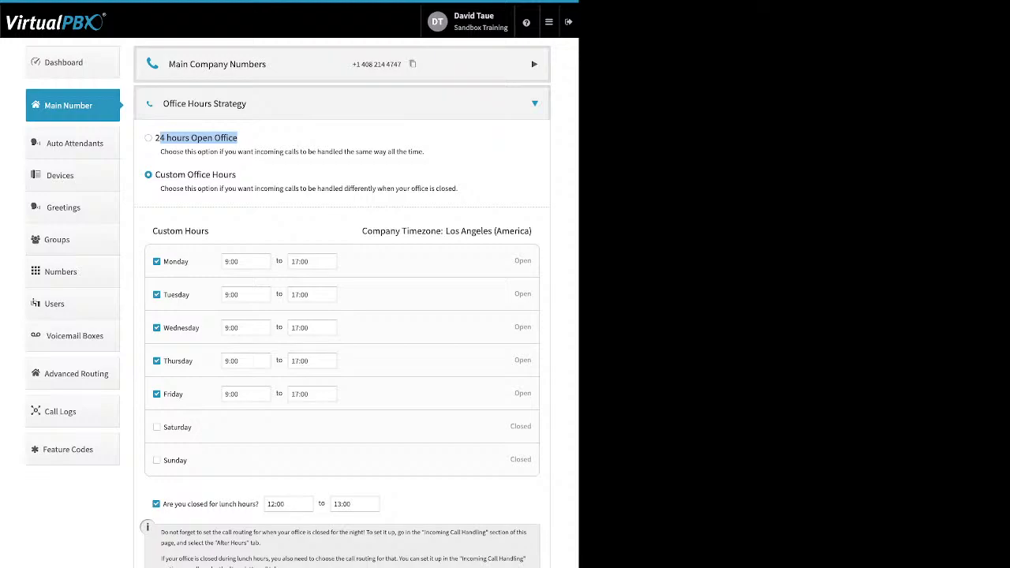
pyautogui.moveTo(237, 175); pyautogui.dragTo(179, 175)
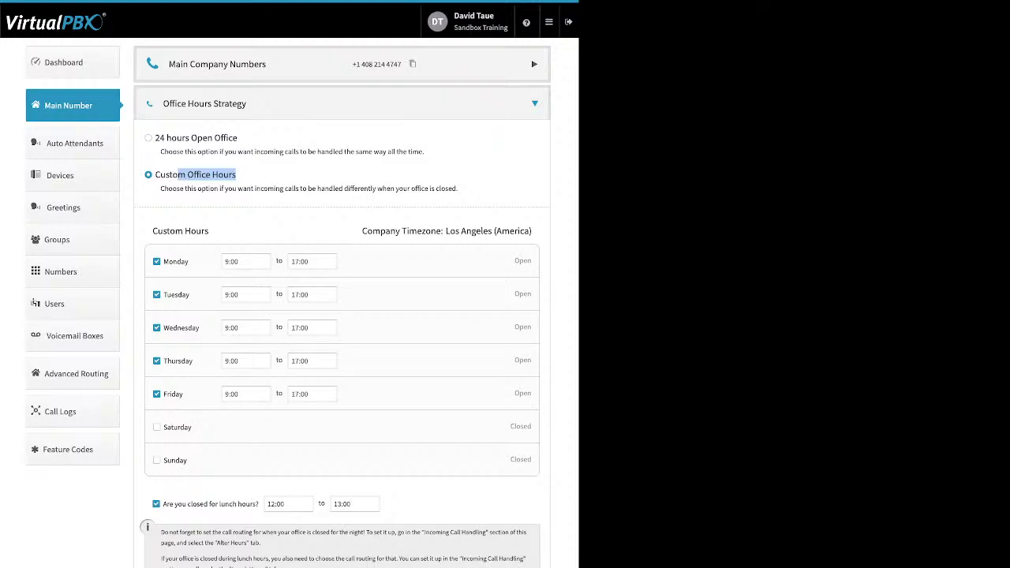
pyautogui.moveTo(190, 261); pyautogui.dragTo(163, 262)
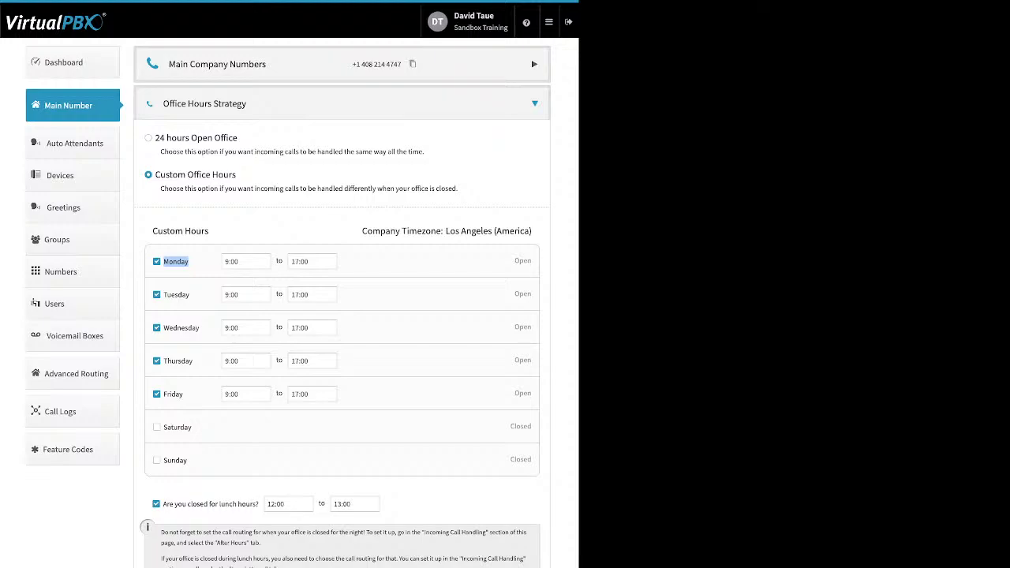
pyautogui.click(246, 262)
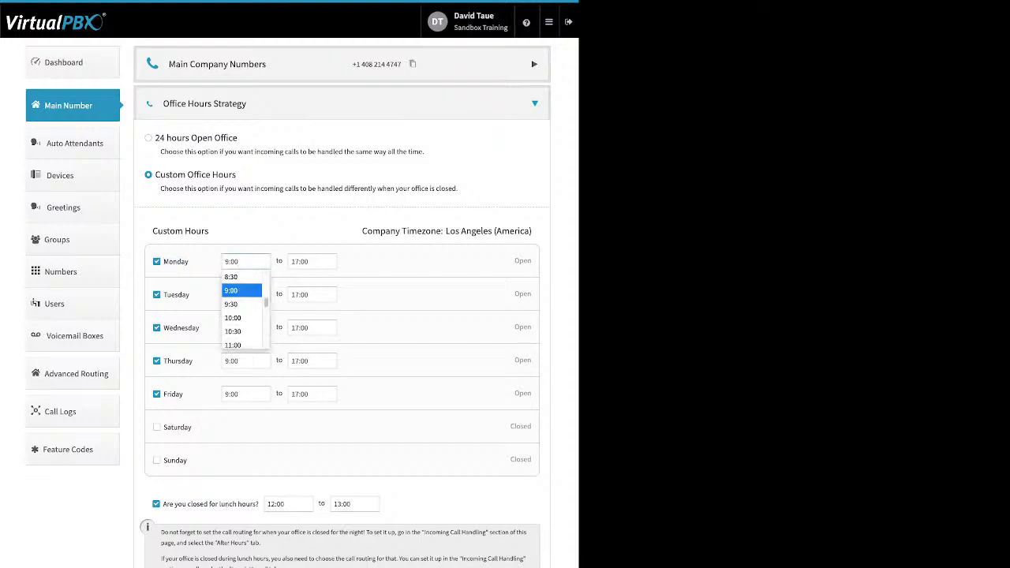
pyautogui.click(293, 262)
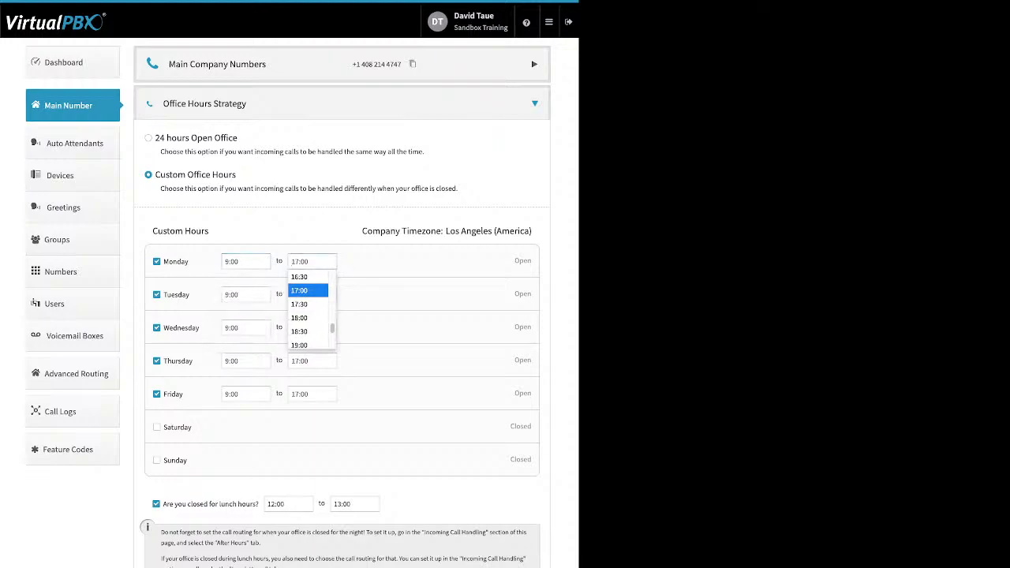
pyautogui.click(300, 290)
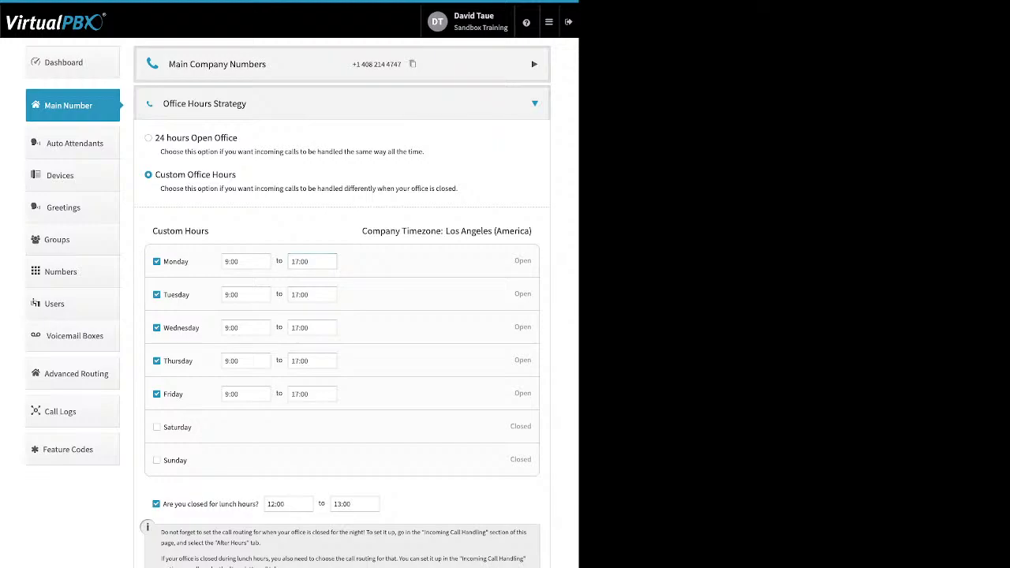
pyautogui.moveTo(259, 504); pyautogui.dragTo(162, 504)
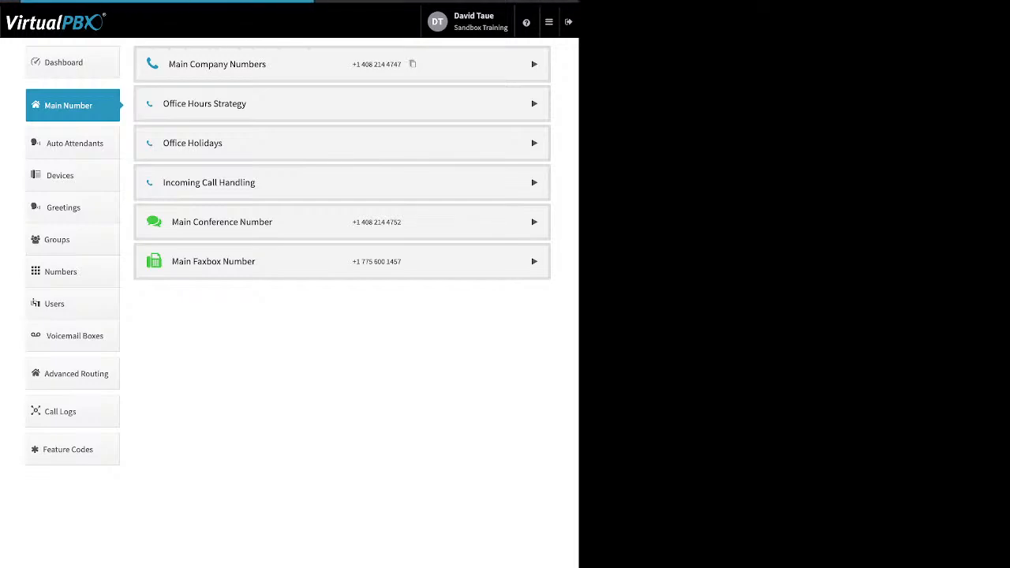
# Step: Expand Office Holidays to review the closed-for-holidays setting and the Add Holiday types
pyautogui.click(534, 143)
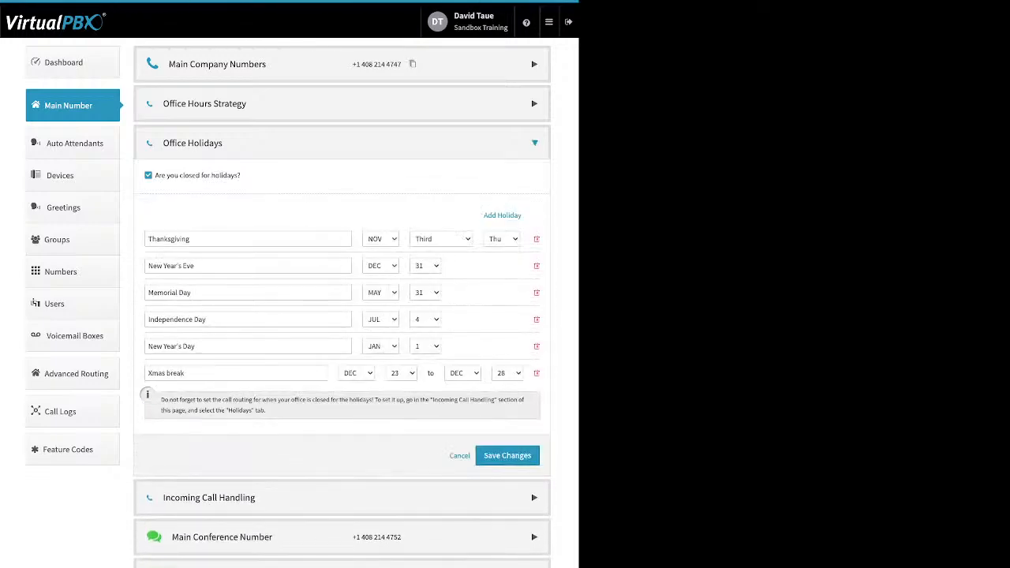
pyautogui.moveTo(241, 175); pyautogui.dragTo(154, 175)
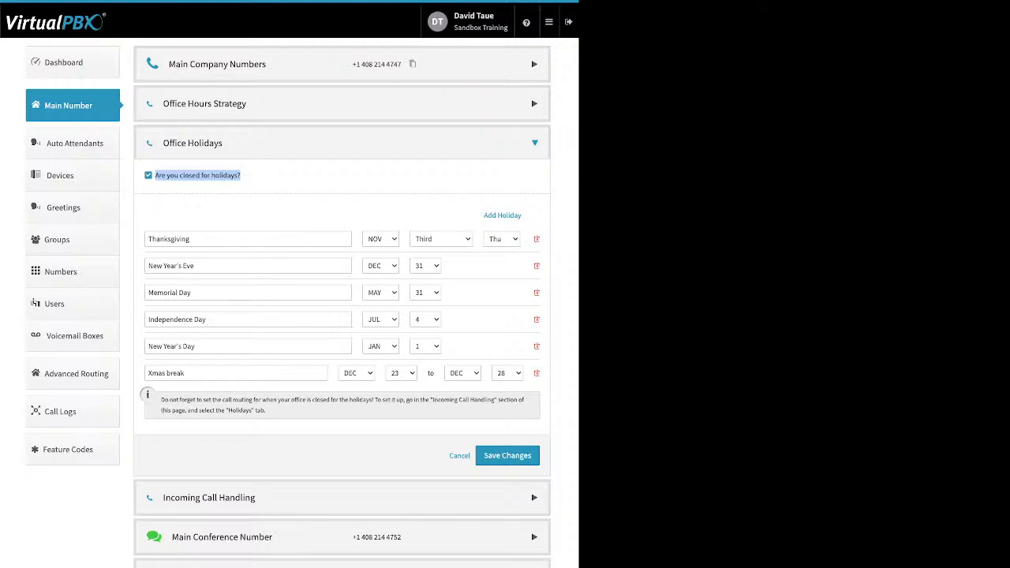
pyautogui.moveTo(483, 216); pyautogui.dragTo(522, 216)
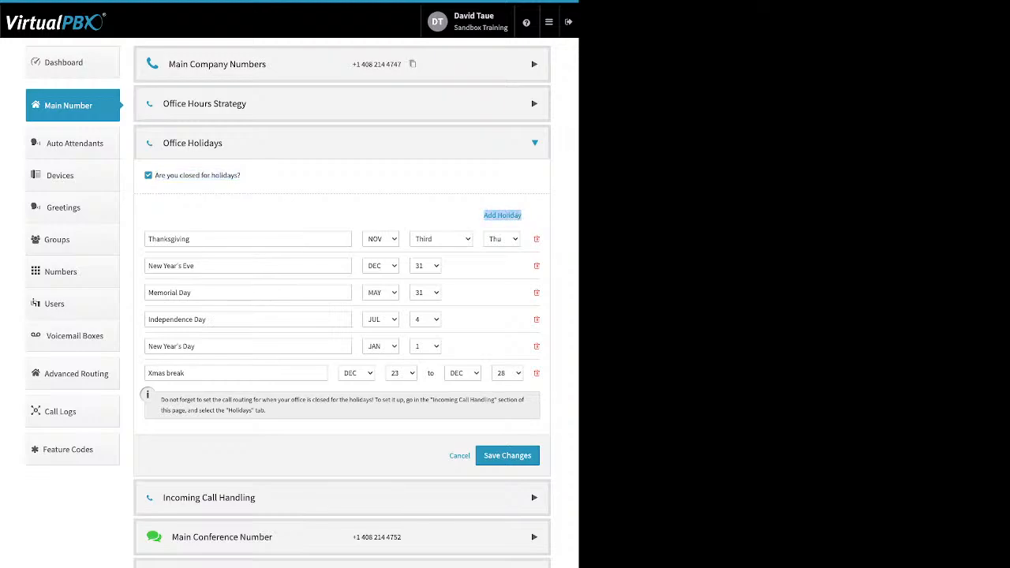
pyautogui.click(503, 215)
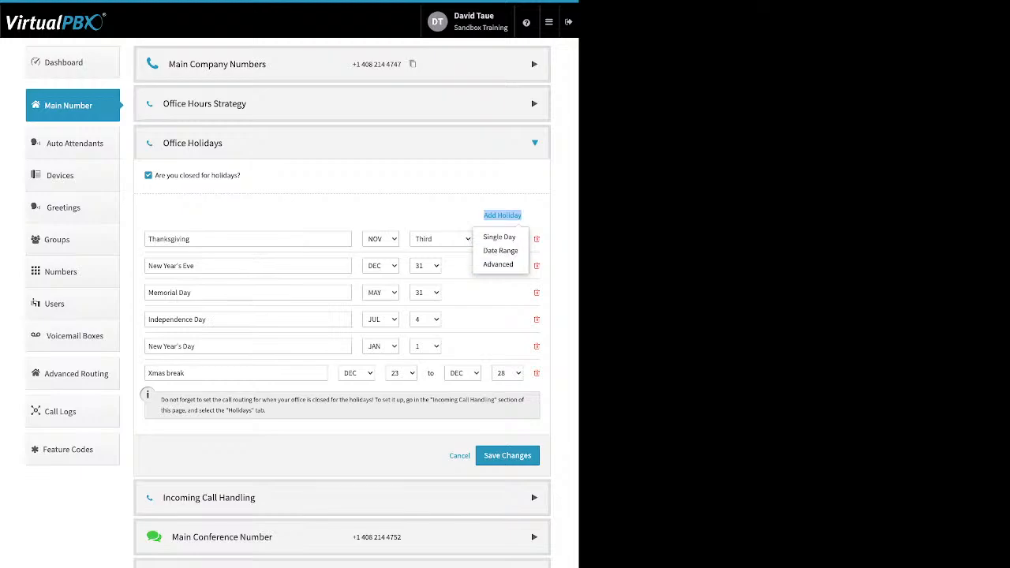
pyautogui.click(502, 215)
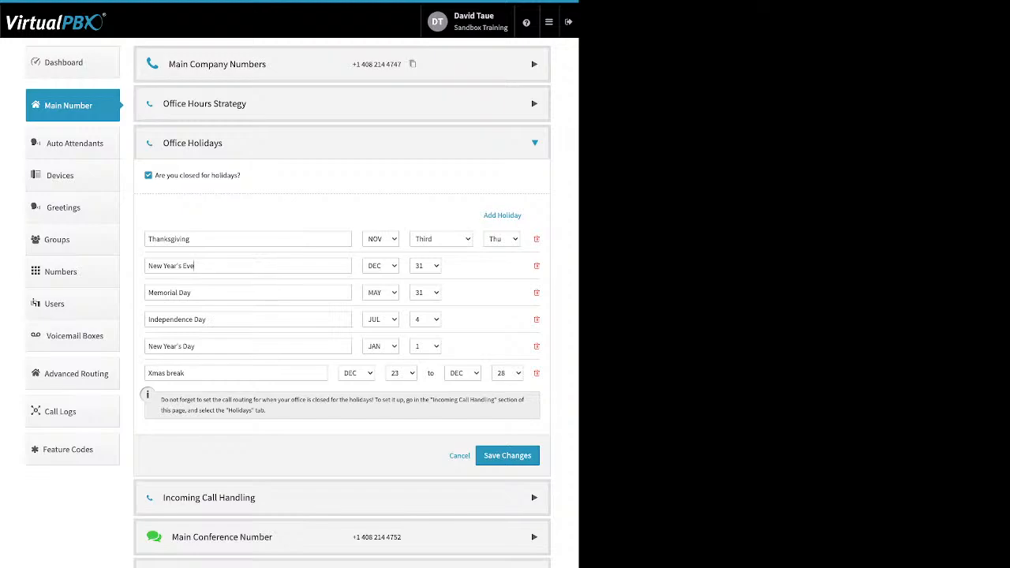
# Step: Review the New Year's Eve, Xmas break and Thanksgiving entries, then save the holiday list
pyautogui.hotkey('ctrl', 'a')
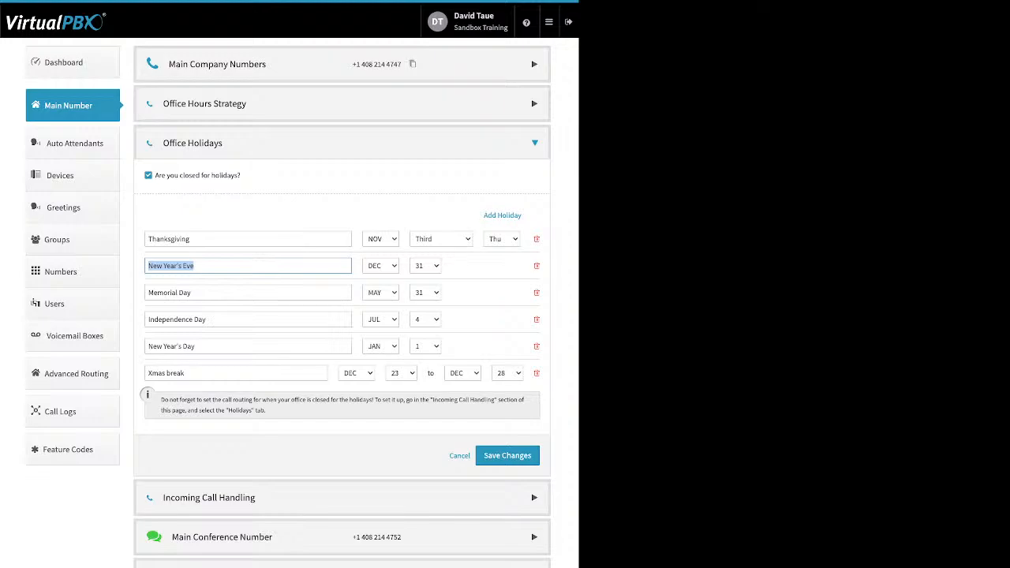
pyautogui.click(166, 373)
pyautogui.tripleClick(166, 373)
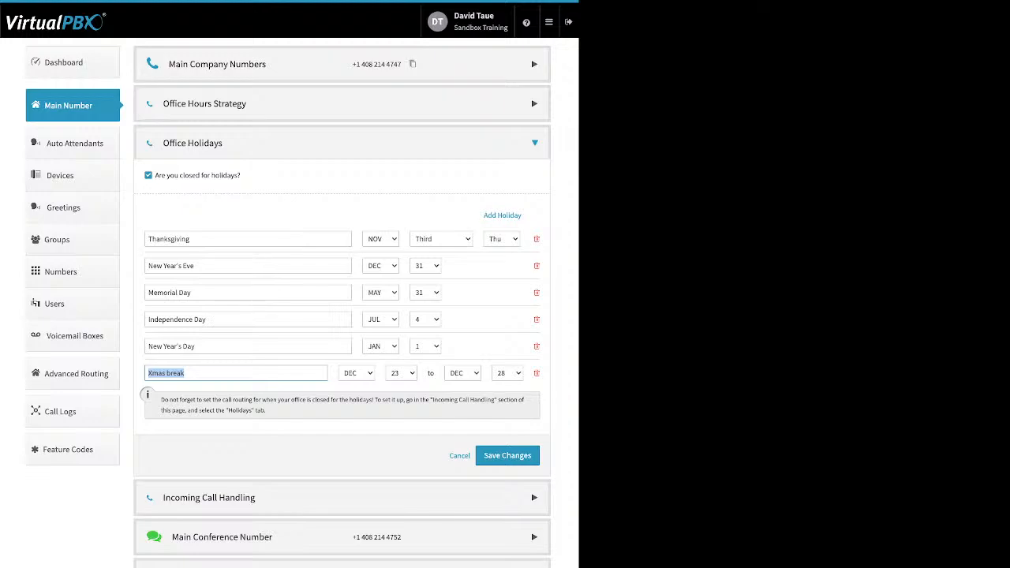
pyautogui.moveTo(203, 239); pyautogui.dragTo(146, 239)
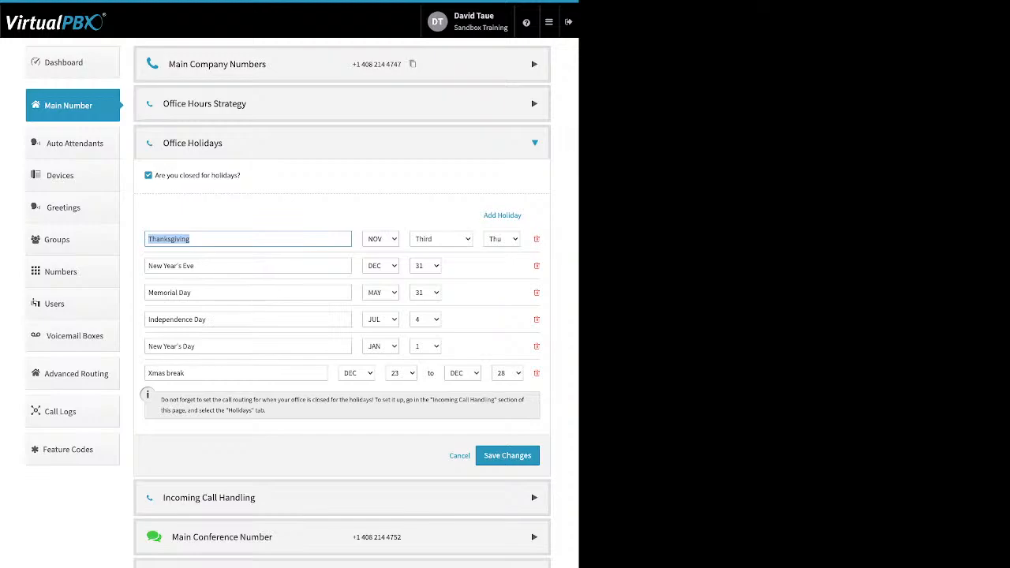
pyautogui.click(507, 456)
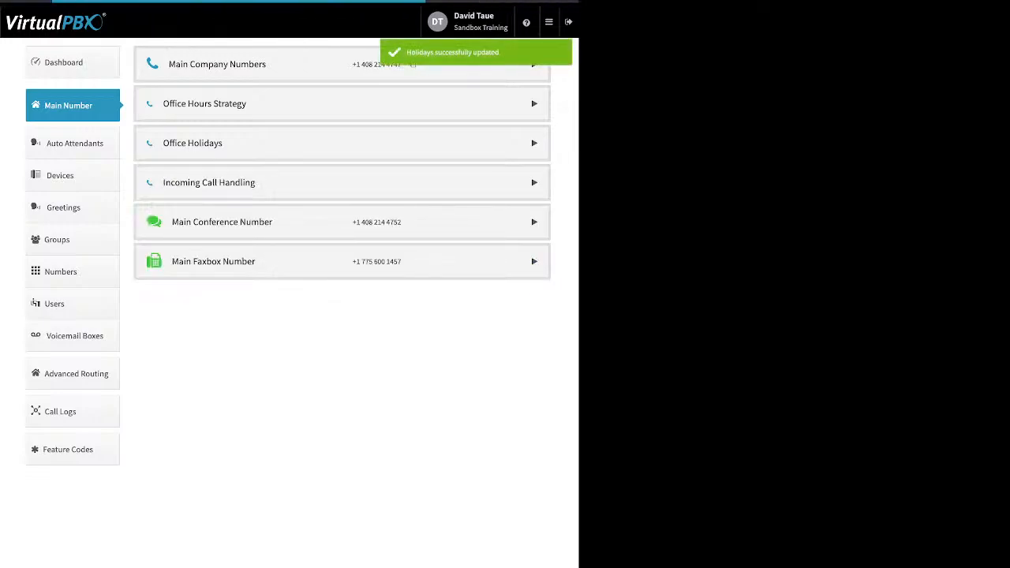
pyautogui.click(209, 182)
# Step: Review Incoming Call Handling routing for lunch hours, after hours and holidays
pyautogui.click(192, 143)
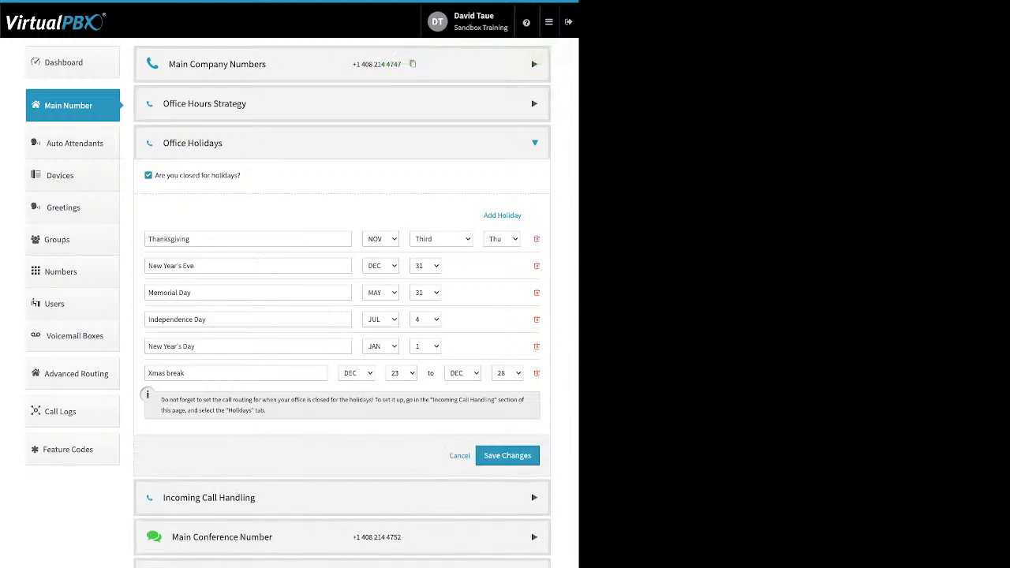
pyautogui.click(193, 142)
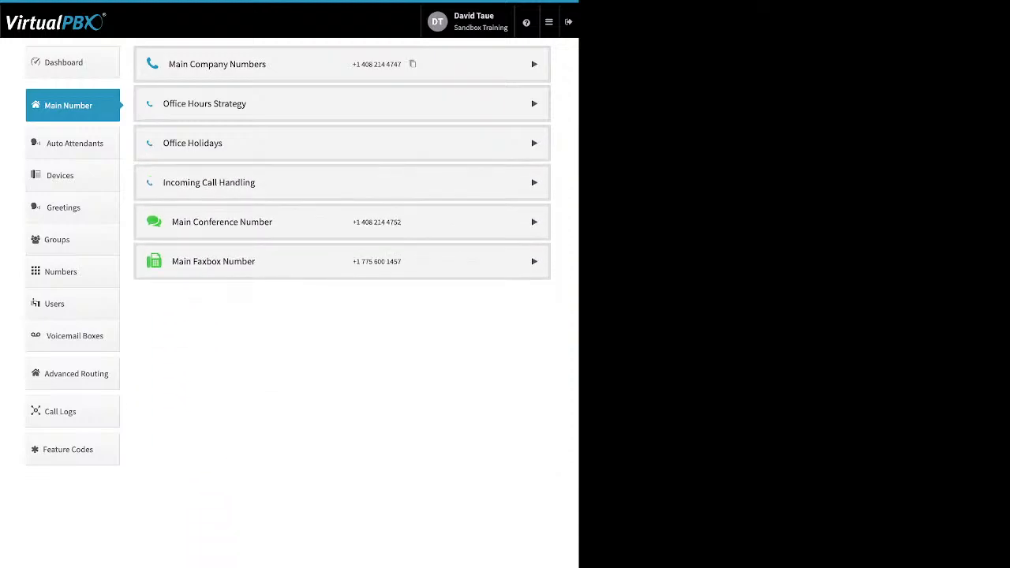
pyautogui.click(209, 183)
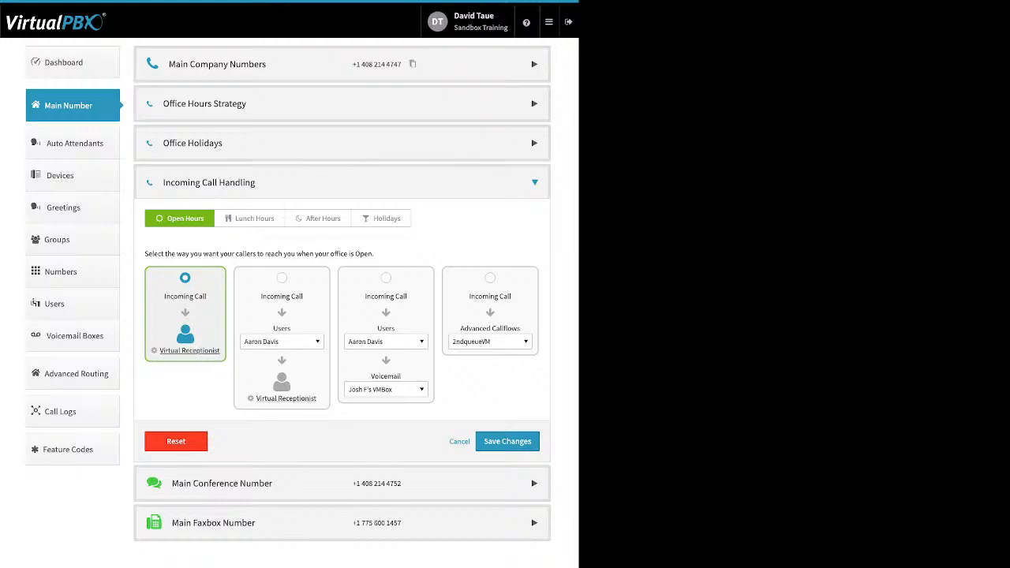
pyautogui.click(251, 219)
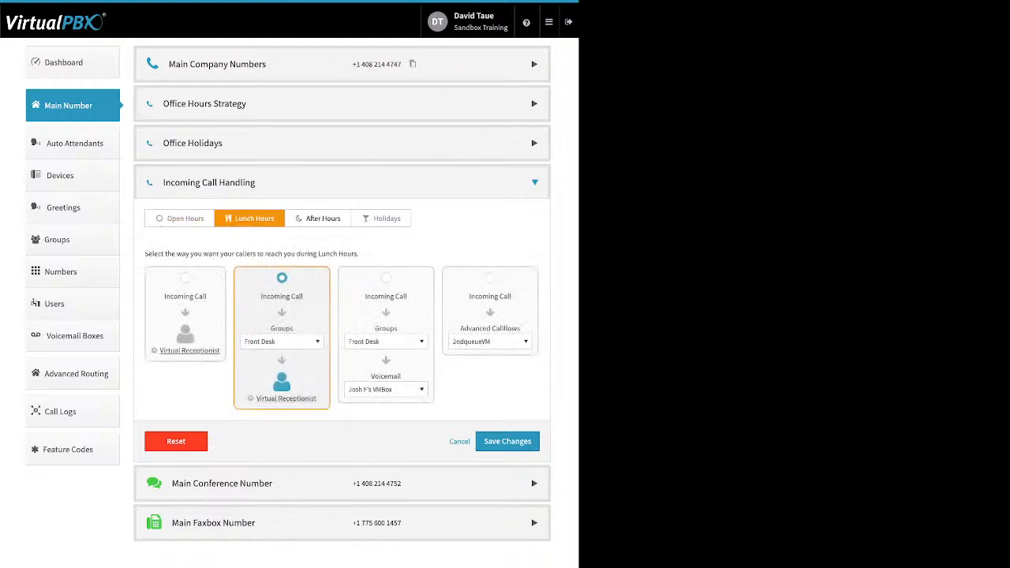
pyautogui.click(318, 219)
pyautogui.click(381, 218)
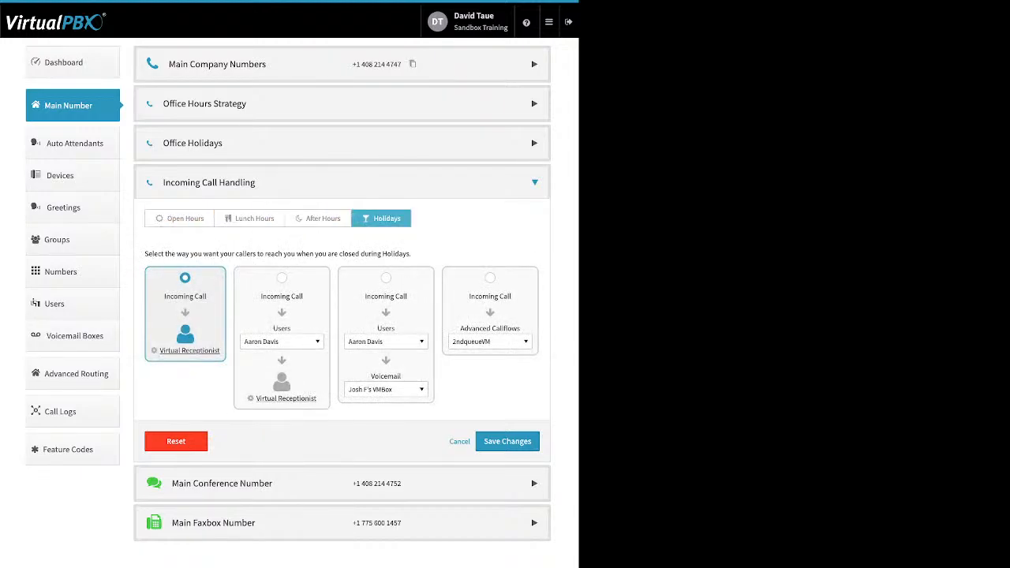
# Step: Uncheck closed-for-lunch, then open the Open Hours Virtual Receptionist settings
pyautogui.click(342, 104)
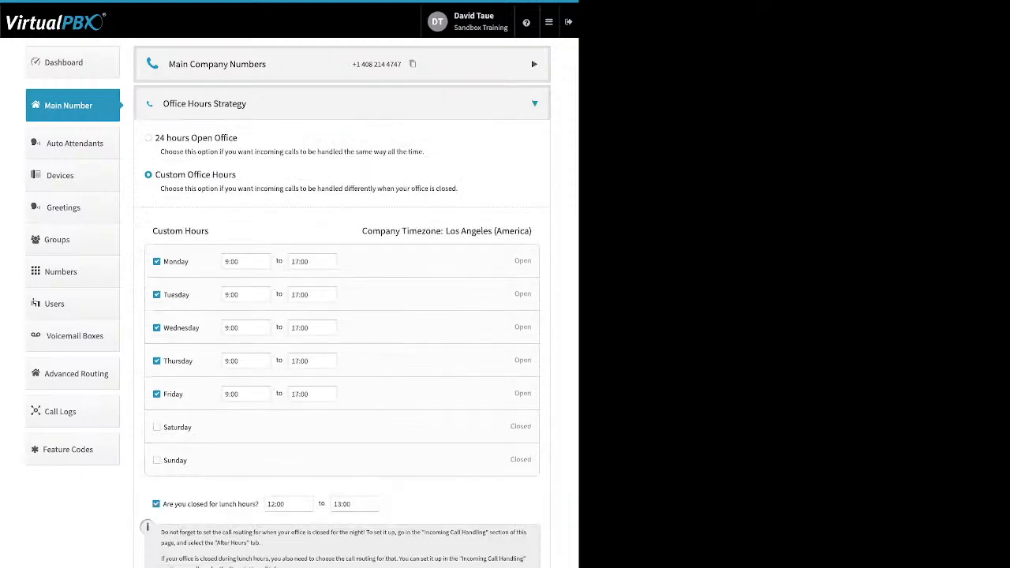
pyautogui.click(156, 503)
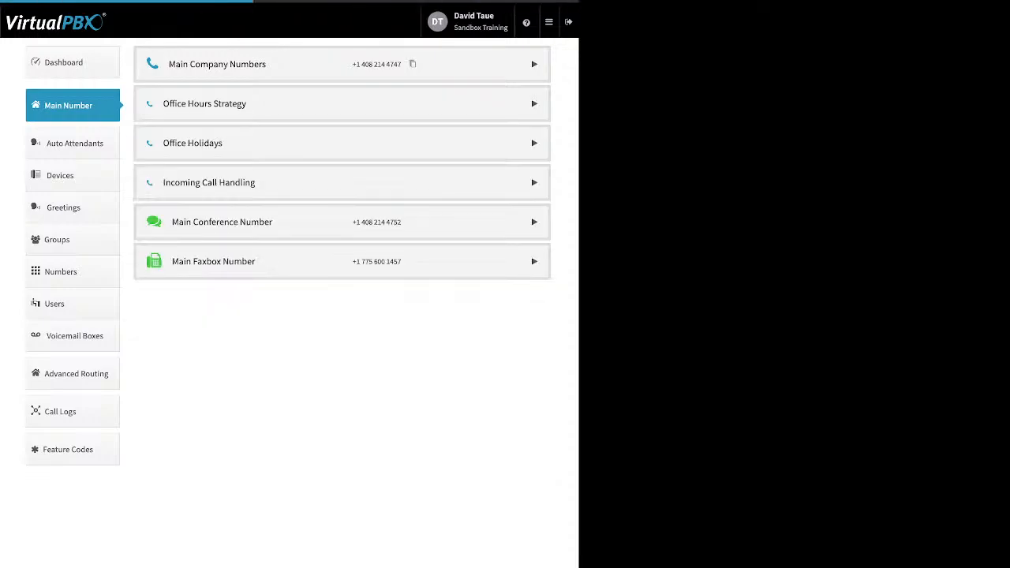
pyautogui.click(209, 182)
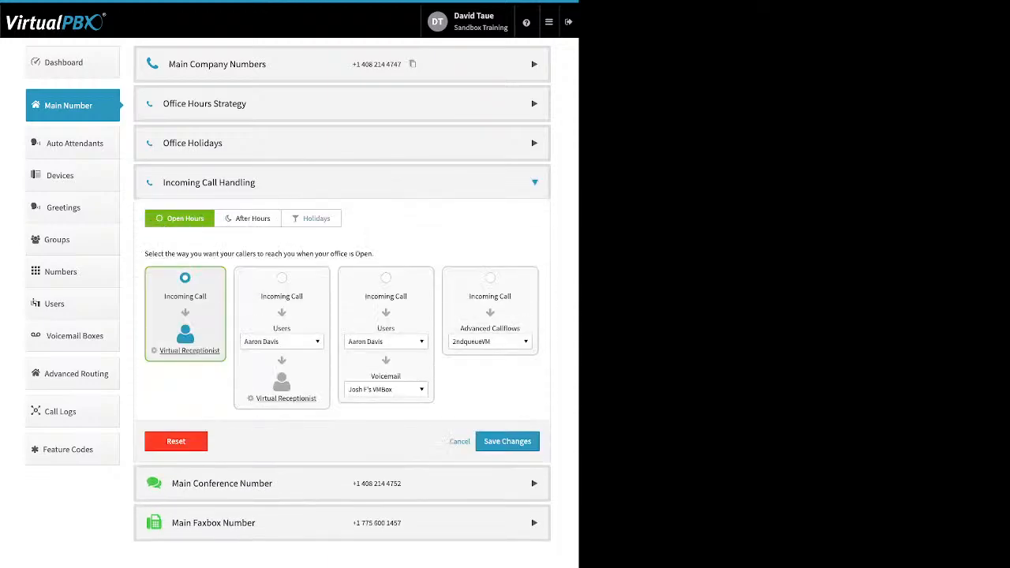
pyautogui.click(248, 219)
pyautogui.click(310, 219)
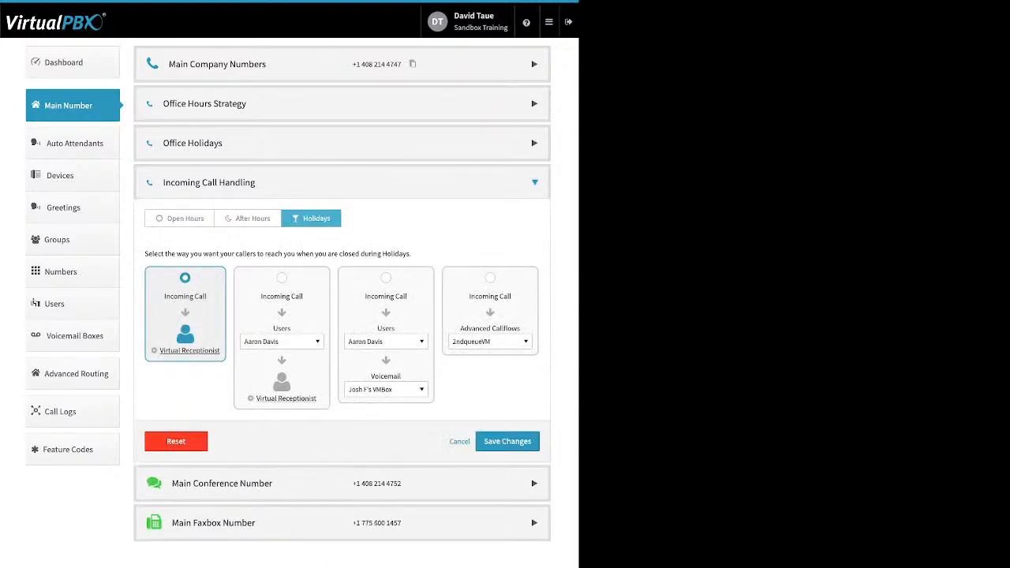
pyautogui.click(180, 219)
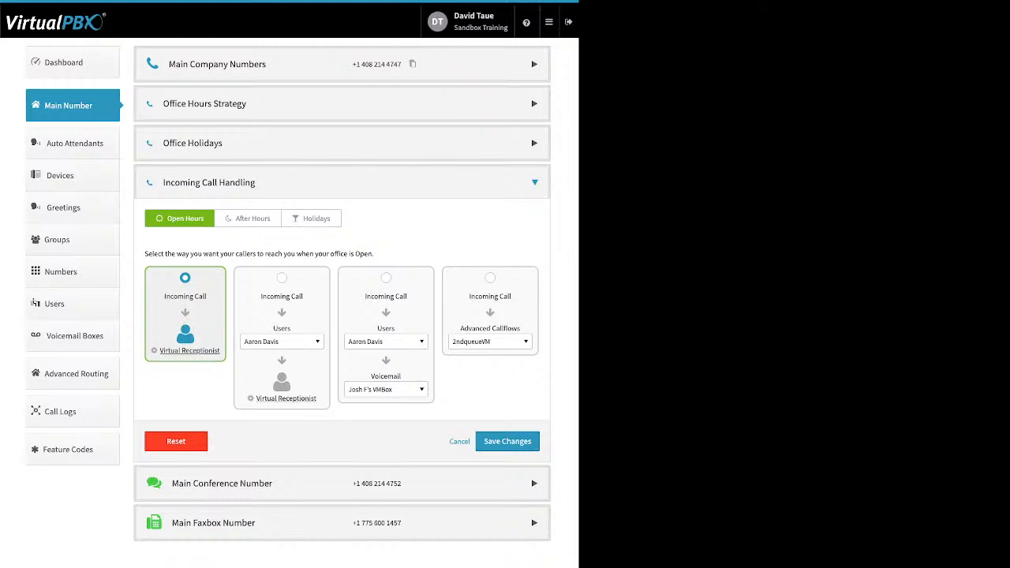
pyautogui.click(189, 351)
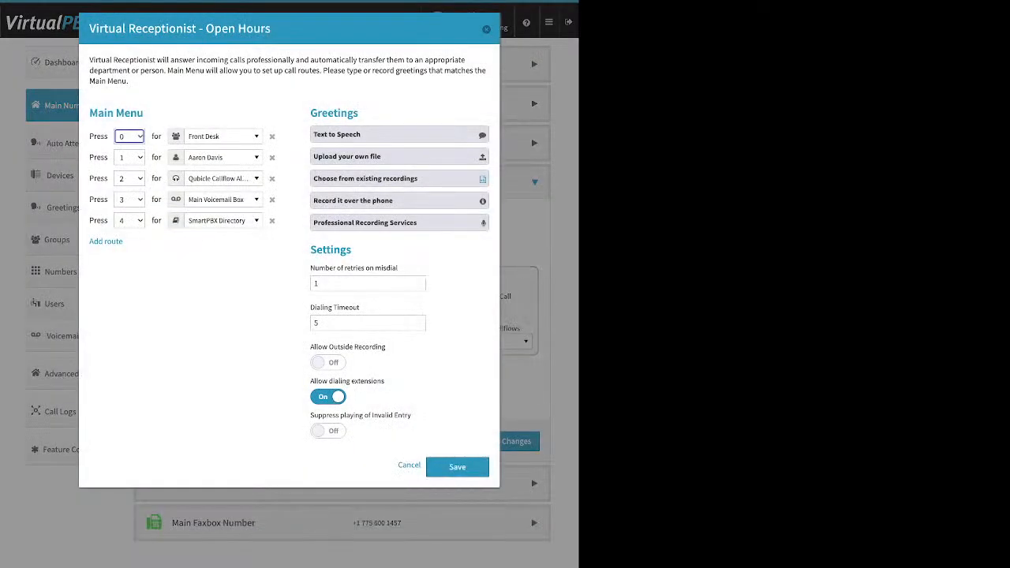
pyautogui.moveTo(145, 113); pyautogui.dragTo(89, 112)
pyautogui.click(147, 113)
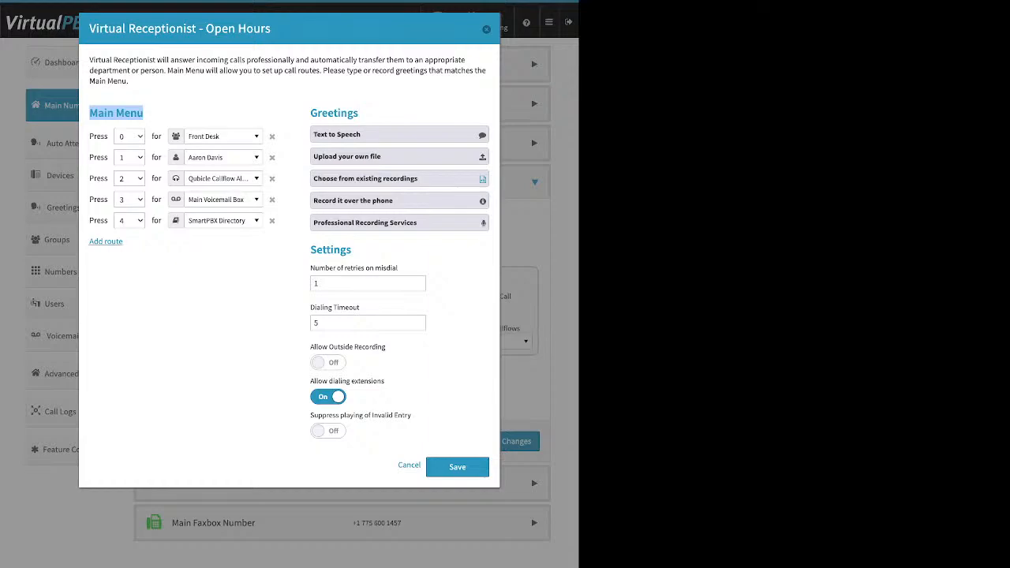
pyautogui.moveTo(124, 241); pyautogui.dragTo(89, 242)
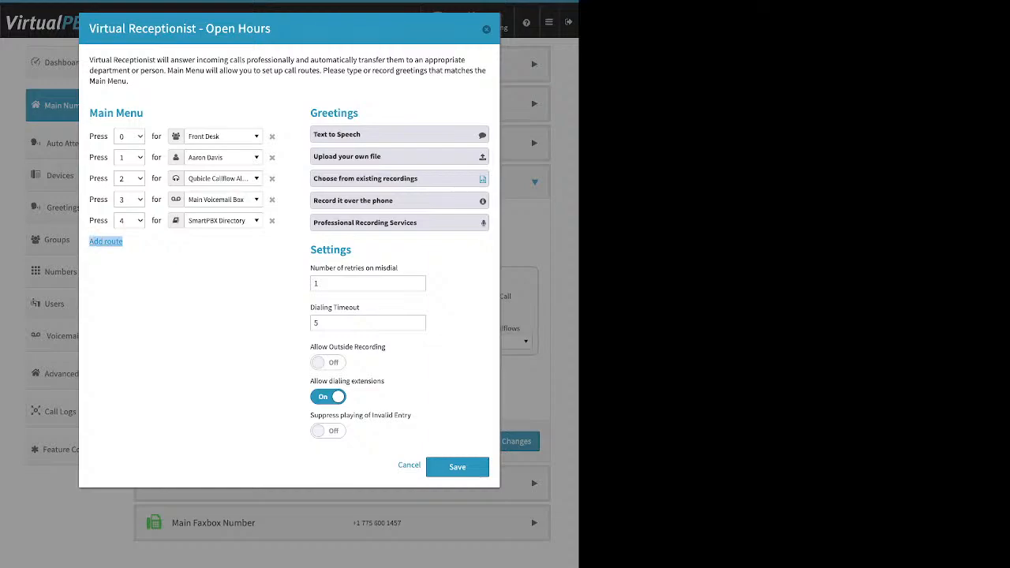
pyautogui.click(106, 242)
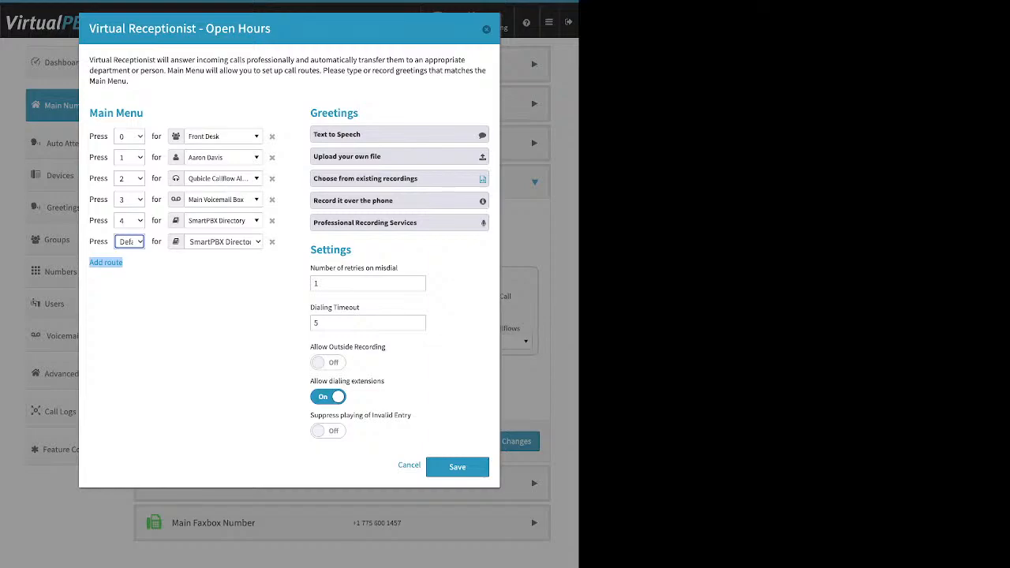
pyautogui.click(223, 136)
pyautogui.scroll(1, 238, 181)
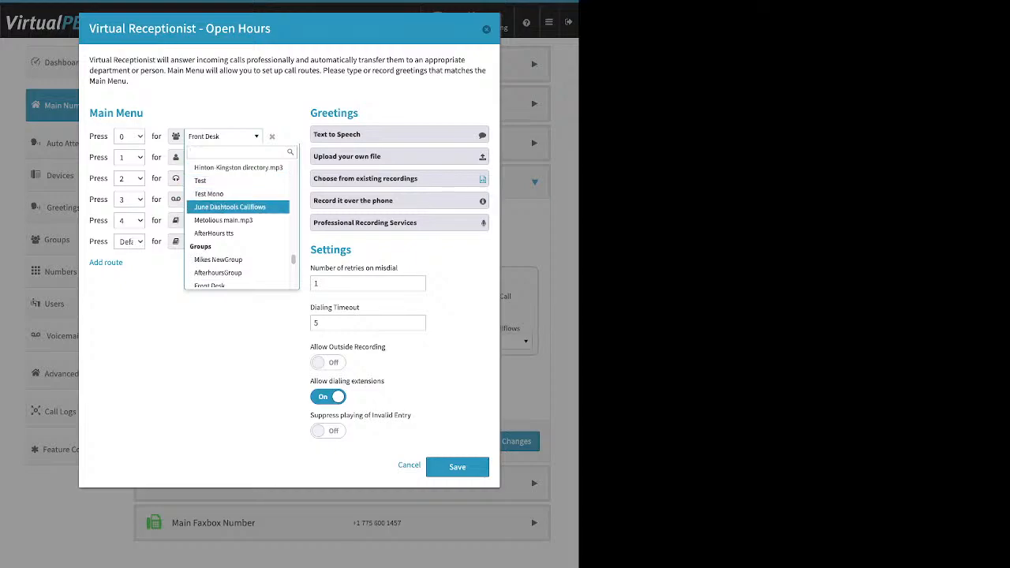
pyautogui.scroll(-1, 241, 221)
pyautogui.scroll(10, 241, 221)
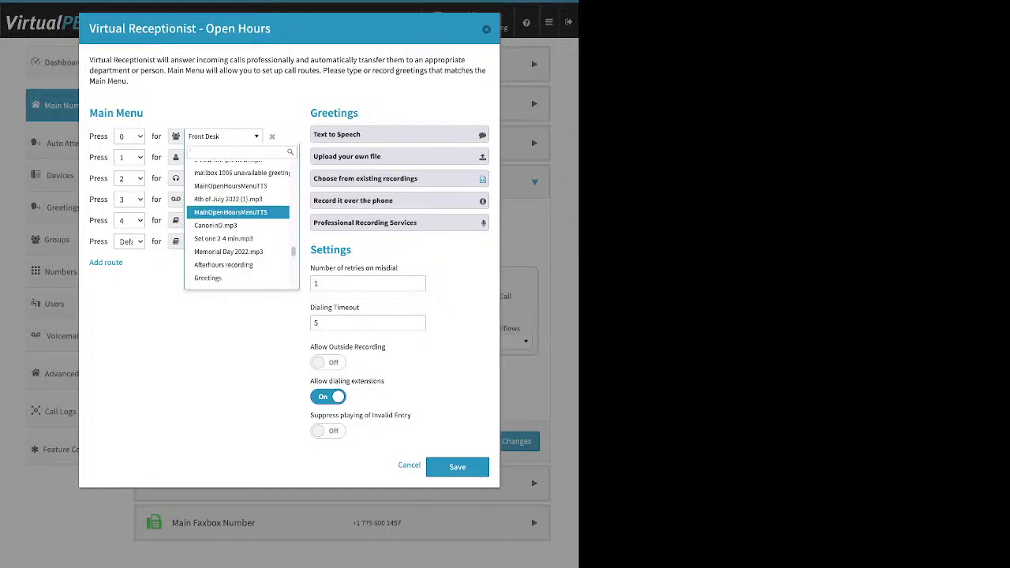
pyautogui.scroll(5, 241, 221)
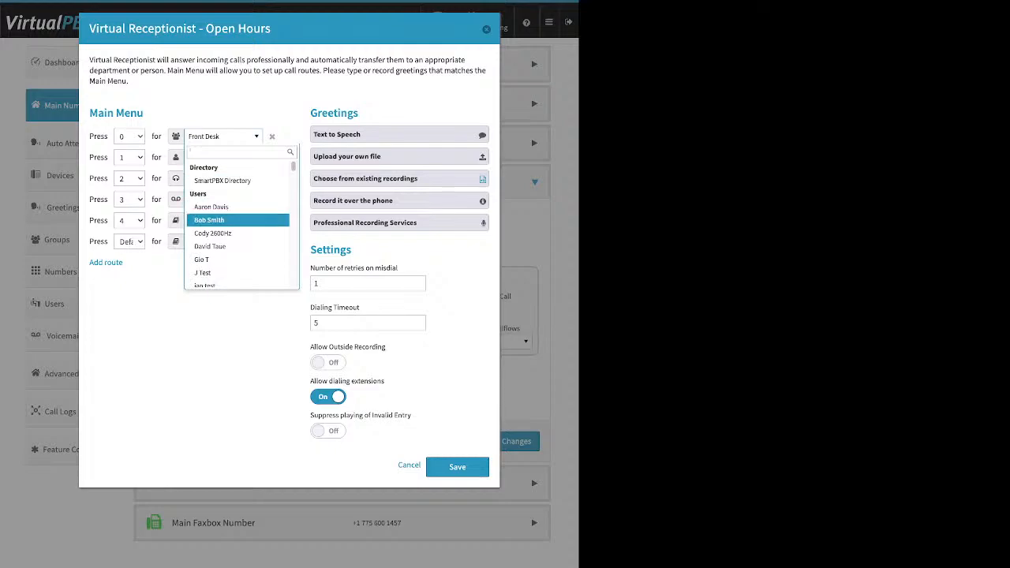
pyautogui.scroll(-1, 237, 221)
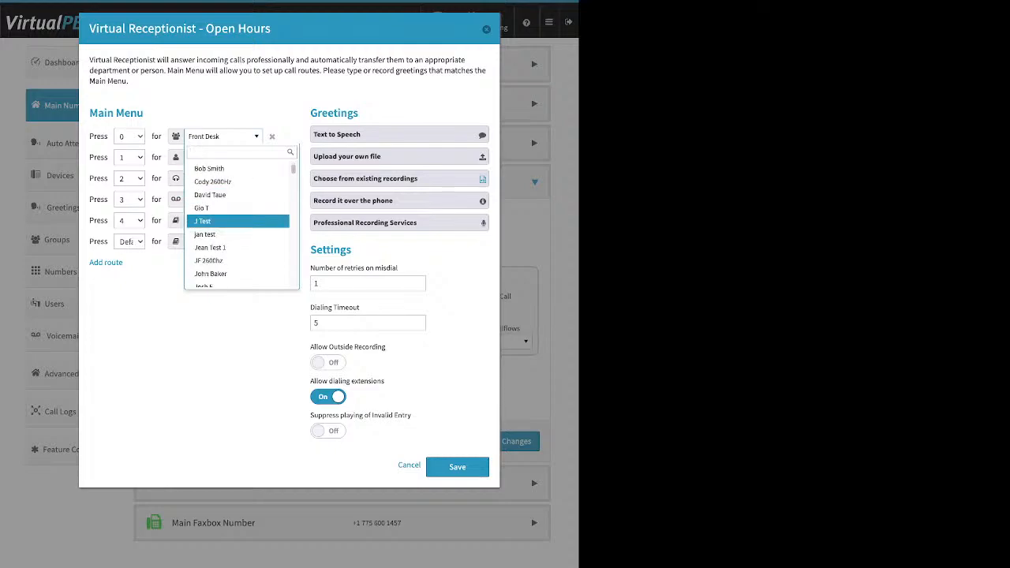
pyautogui.scroll(-1, 237, 217)
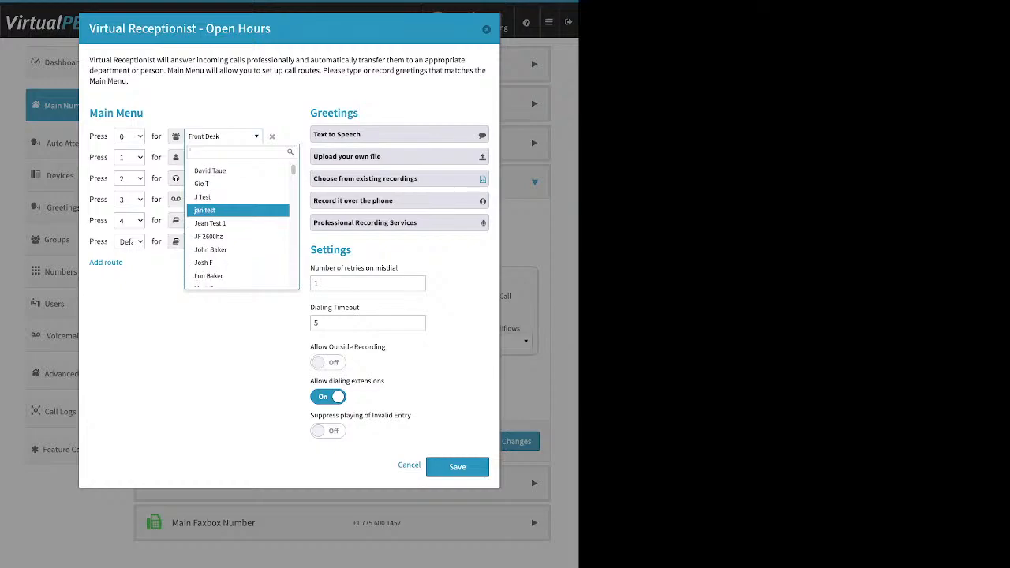
pyautogui.scroll(-4, 237, 221)
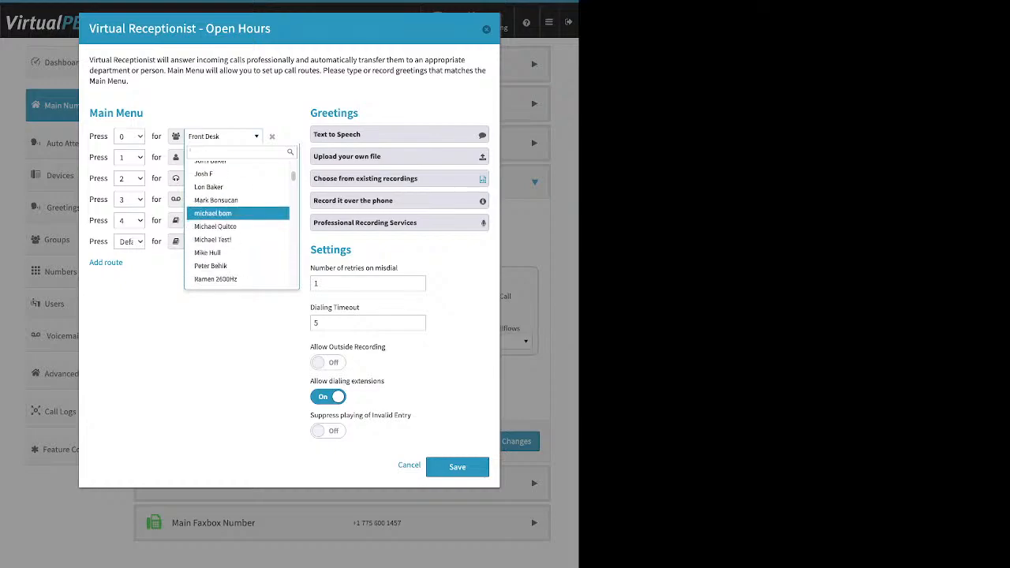
pyautogui.scroll(-2, 237, 221)
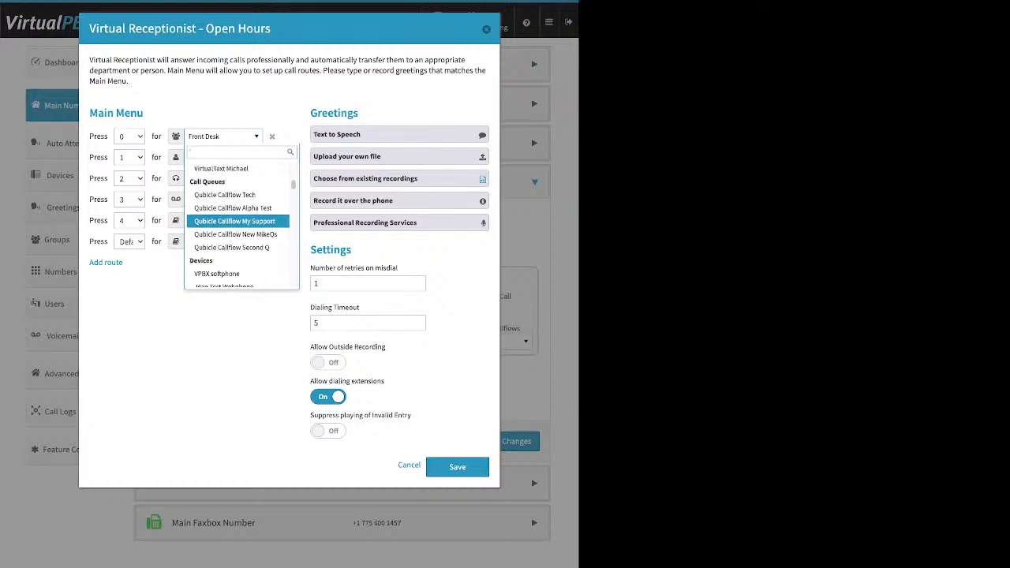
pyautogui.scroll(1, 237, 217)
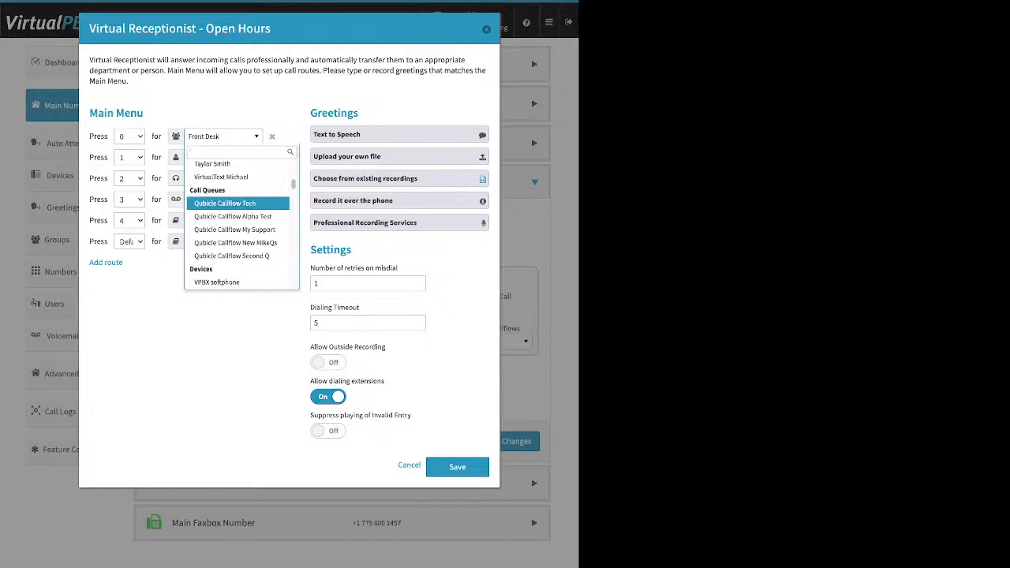
pyautogui.scroll(-5, 237, 221)
pyautogui.scroll(-1, 237, 221)
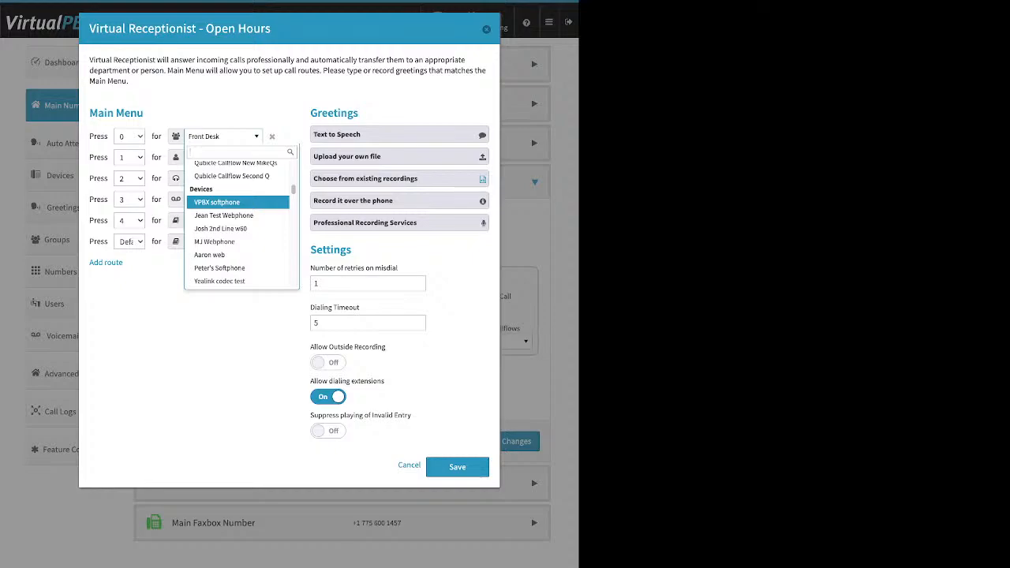
pyautogui.scroll(-10, 237, 201)
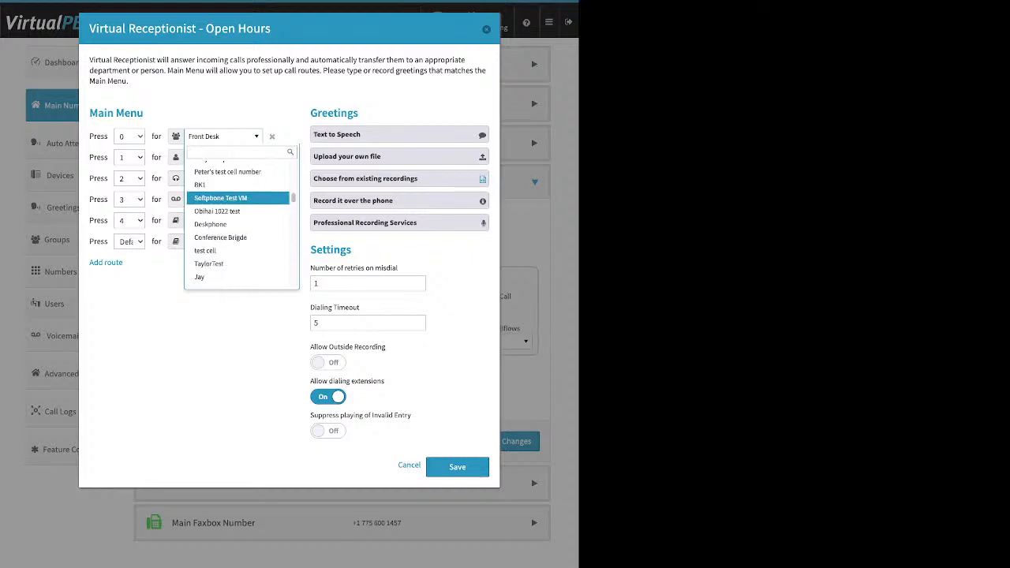
pyautogui.scroll(-3, 237, 204)
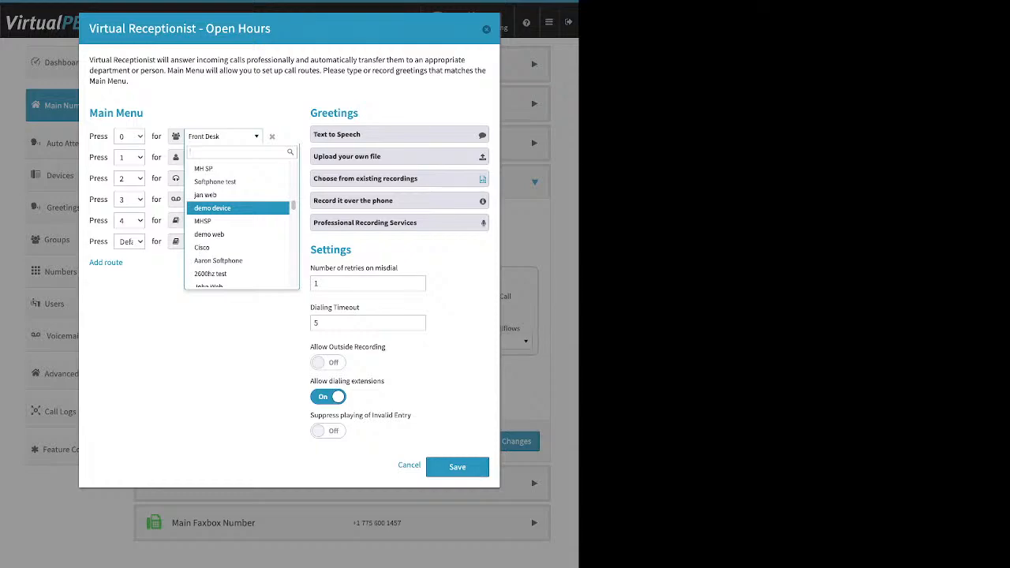
pyautogui.scroll(-8, 237, 207)
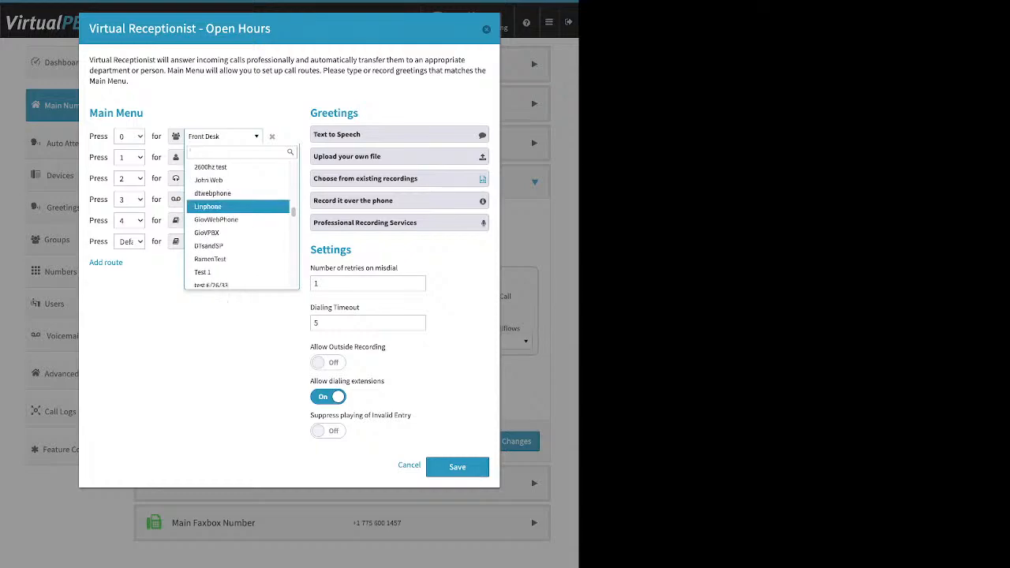
pyautogui.scroll(-5, 237, 205)
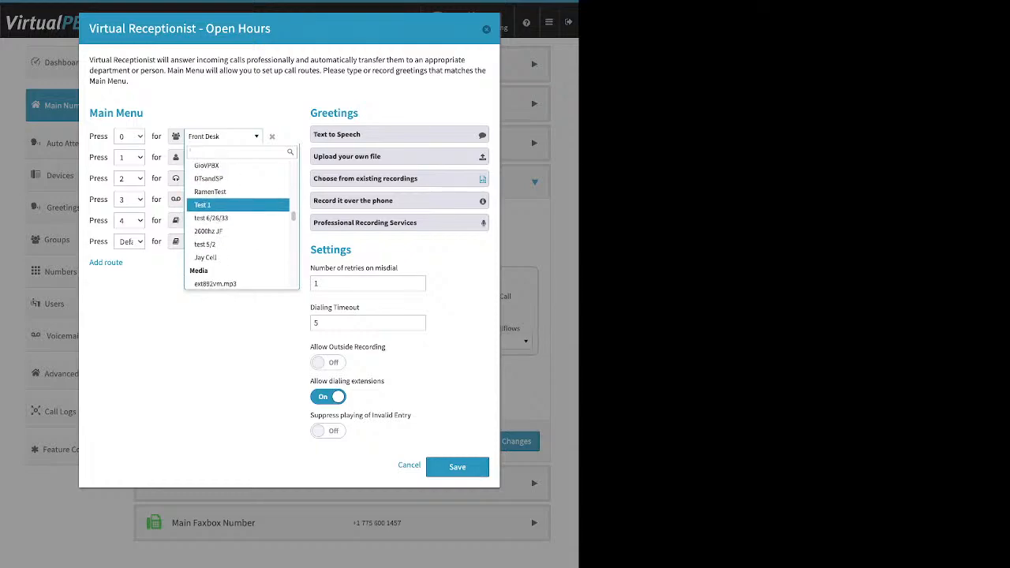
pyautogui.scroll(-5, 237, 217)
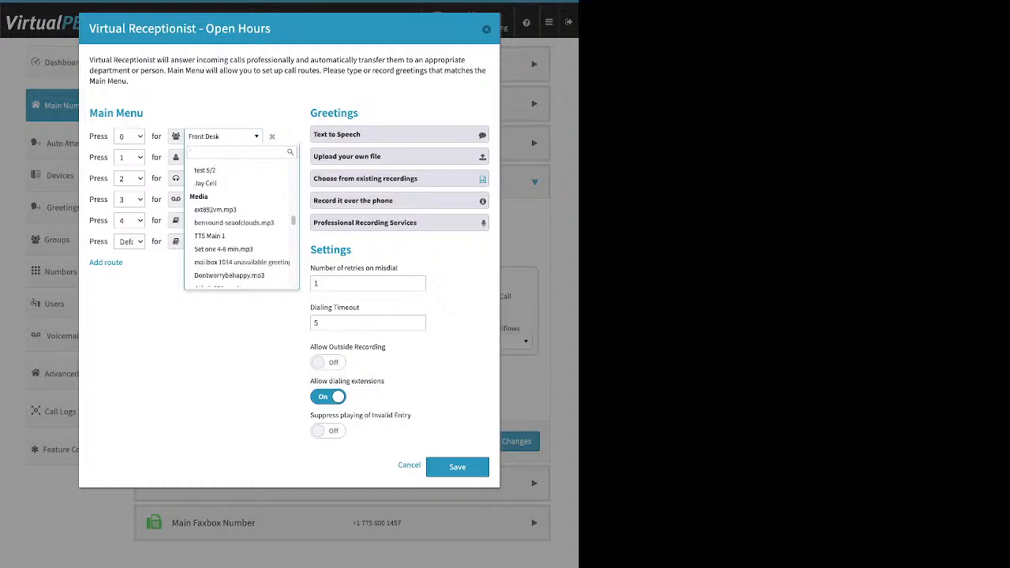
pyautogui.scroll(-1, 237, 202)
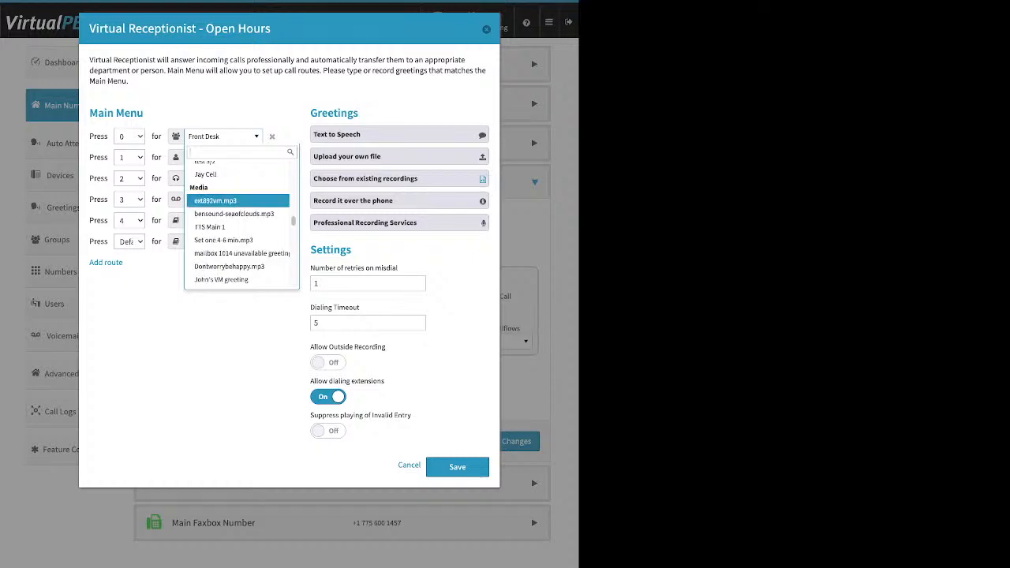
pyautogui.scroll(-3, 237, 202)
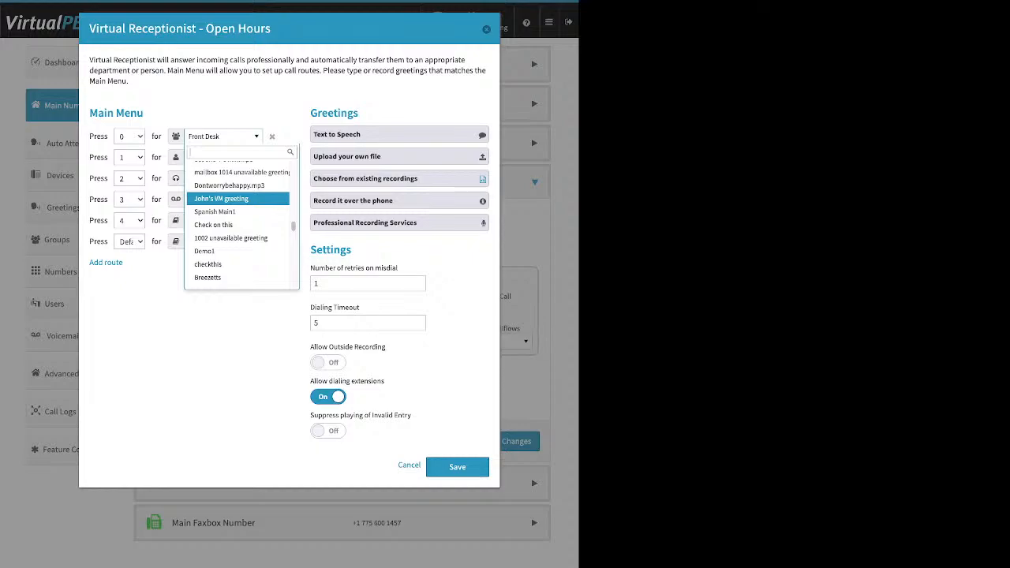
pyautogui.scroll(-3, 236, 202)
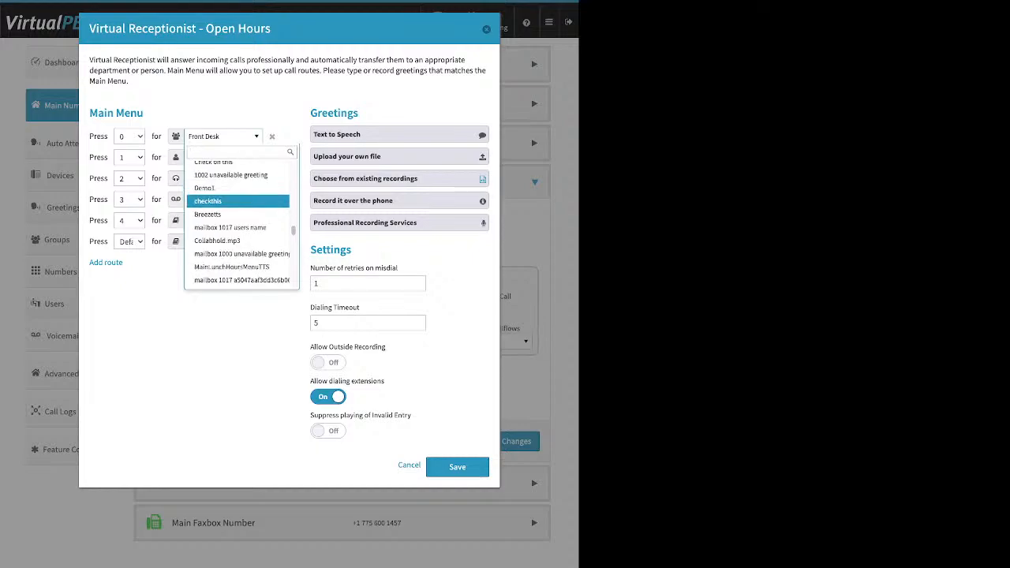
pyautogui.scroll(-6, 237, 200)
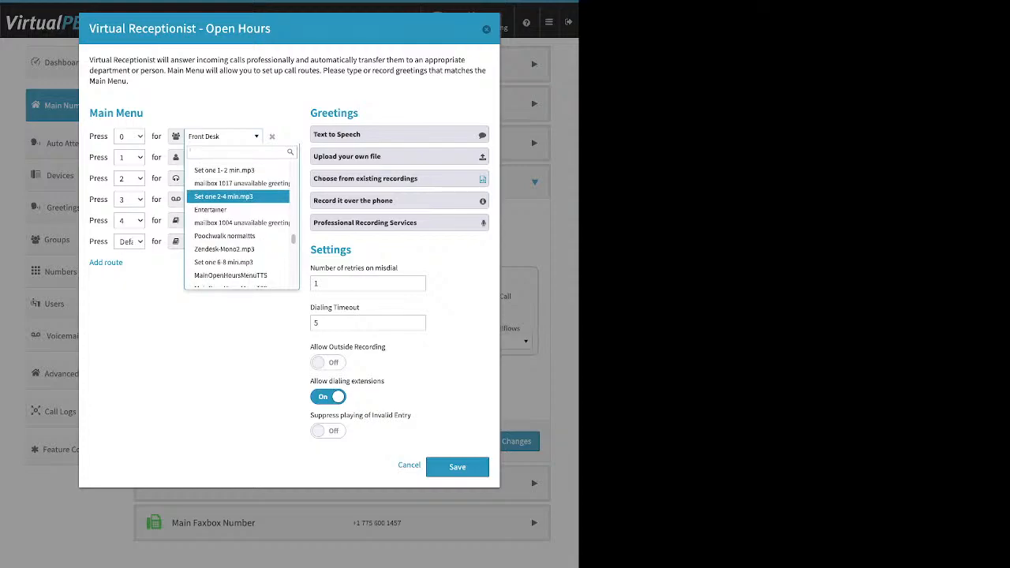
pyautogui.scroll(-8, 237, 198)
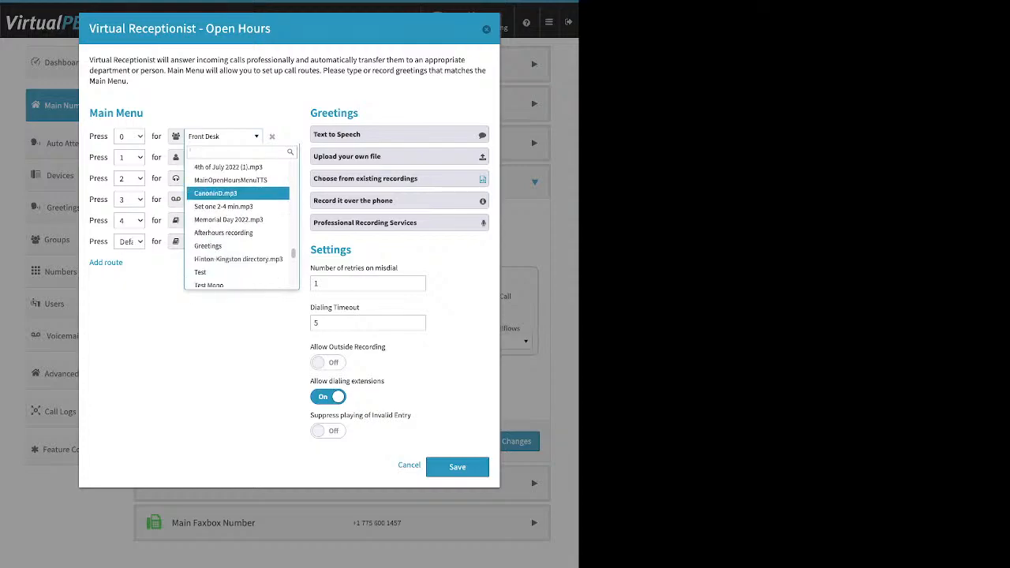
pyautogui.scroll(-5, 237, 200)
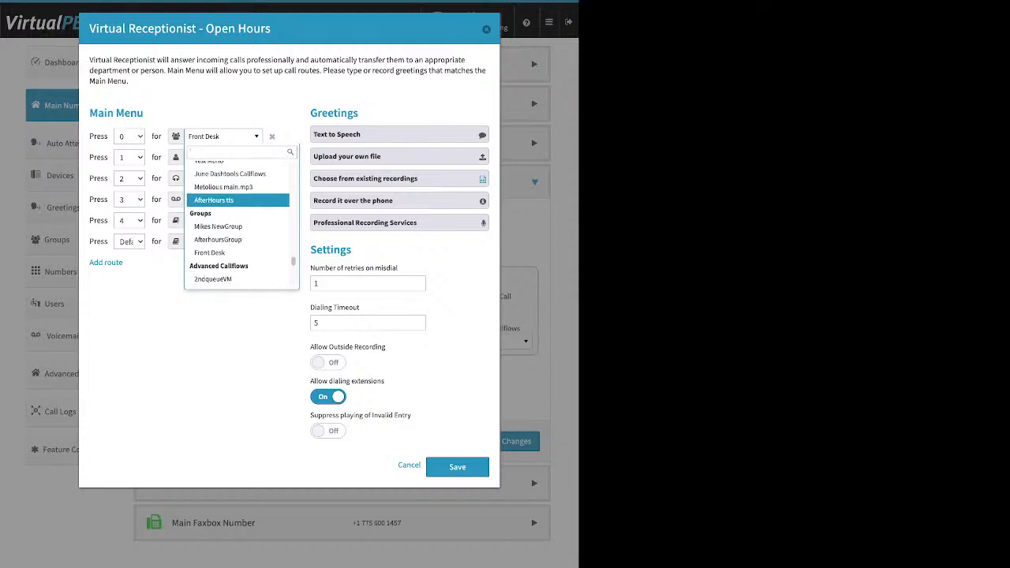
pyautogui.scroll(-1, 237, 197)
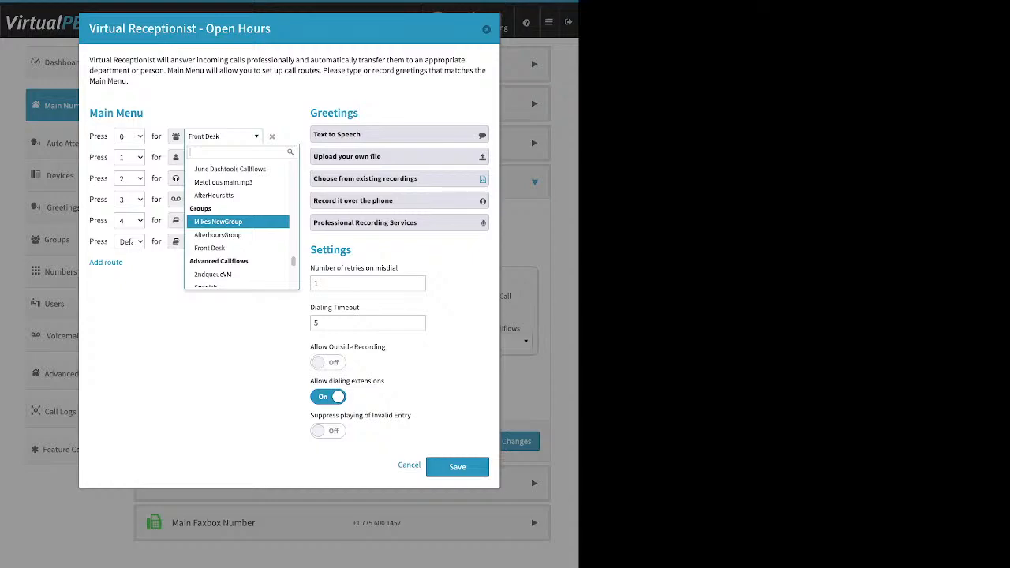
pyautogui.scroll(-2, 237, 221)
pyautogui.scroll(-1, 237, 229)
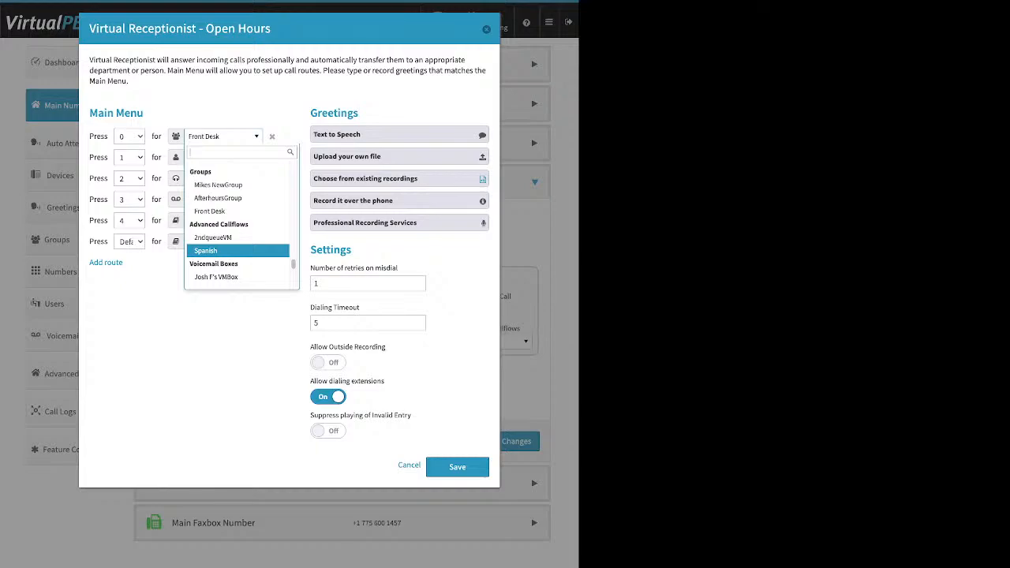
pyautogui.scroll(-10, 237, 250)
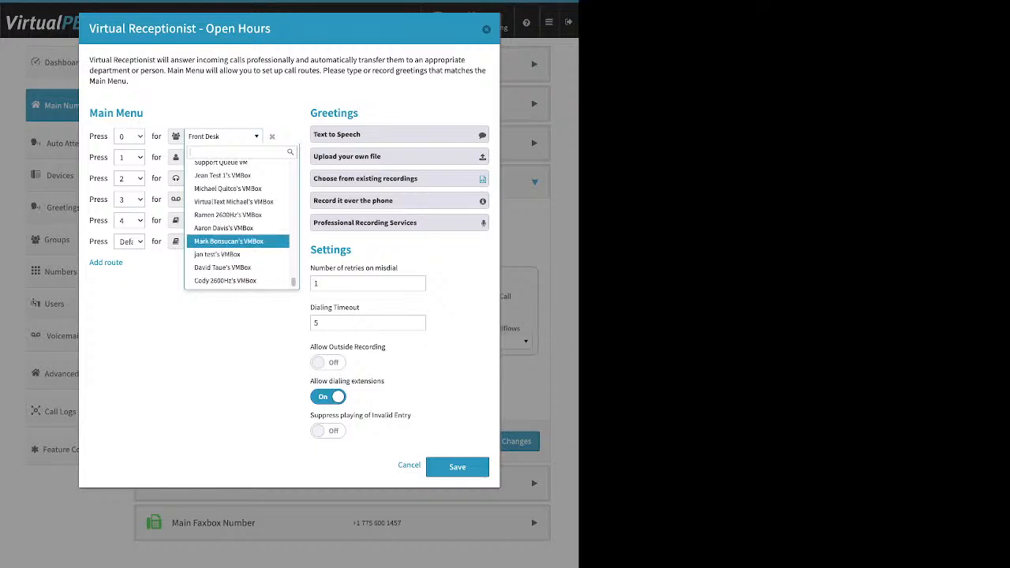
pyautogui.press('Escape')
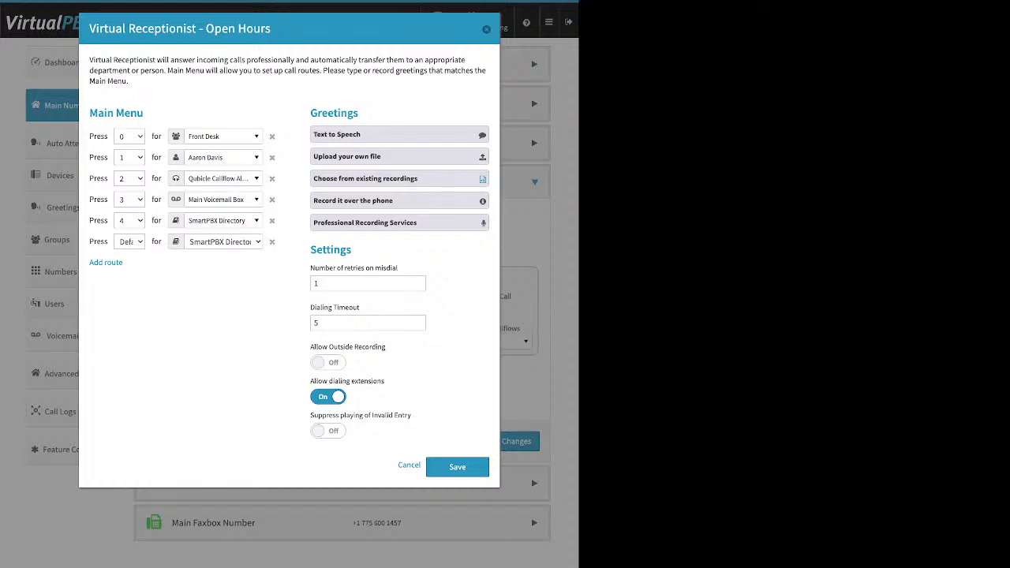
# Step: Expand the Text to Speech greeting and place the cursor in its empty message box
pyautogui.moveTo(359, 113); pyautogui.dragTo(310, 113)
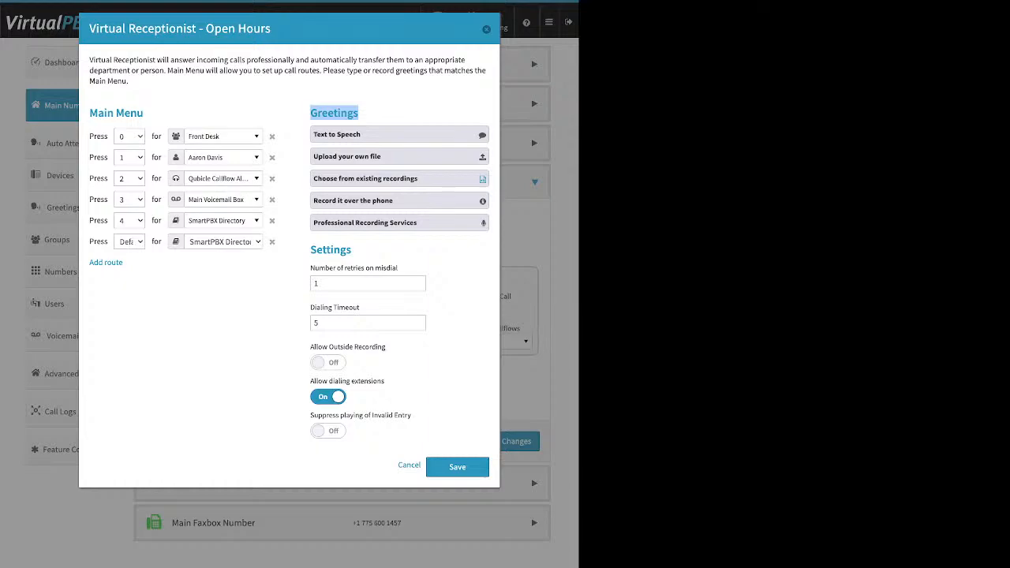
pyautogui.click(400, 134)
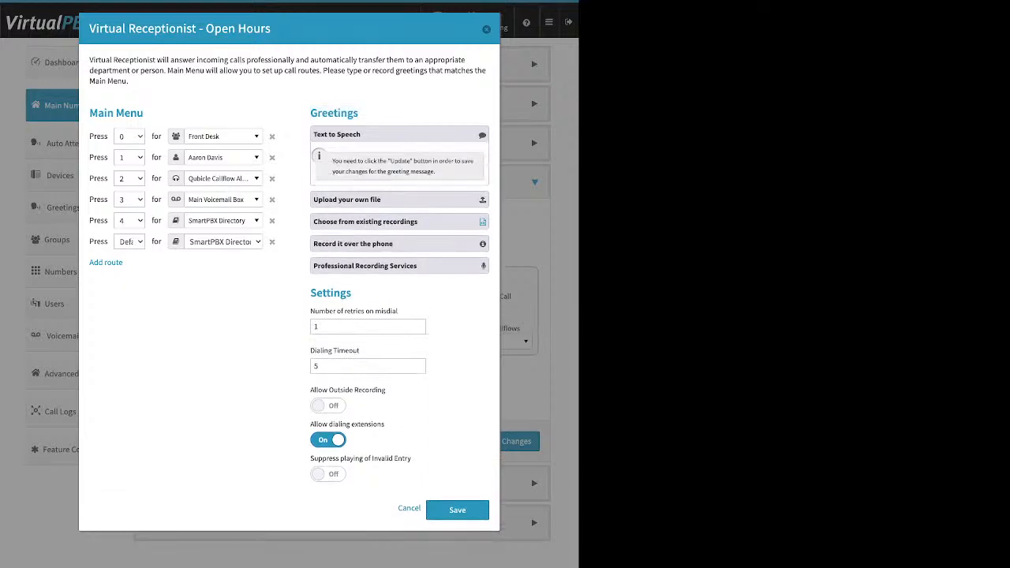
pyautogui.click(399, 209)
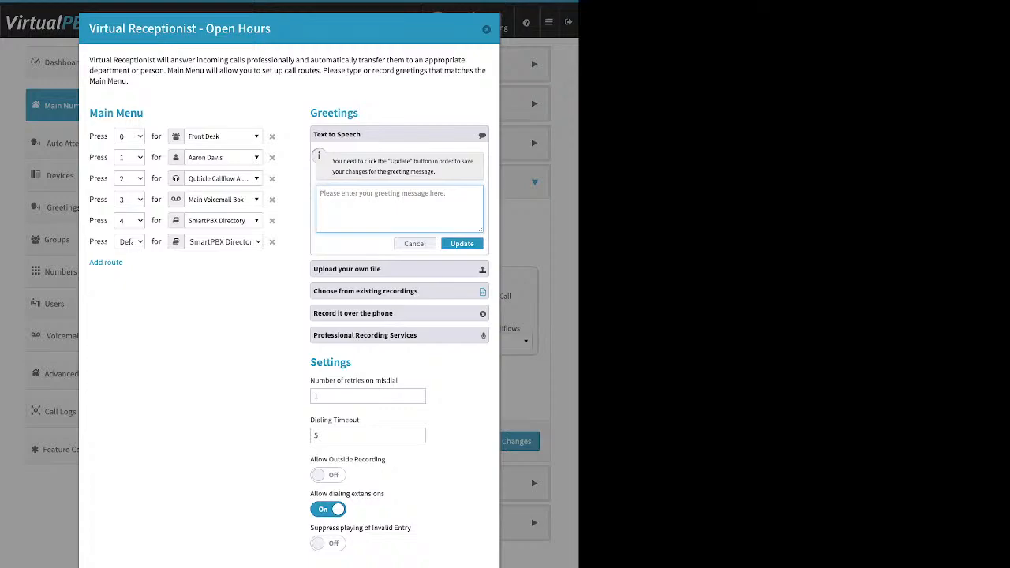
pyautogui.moveTo(272, 28); pyautogui.dragTo(204, 29)
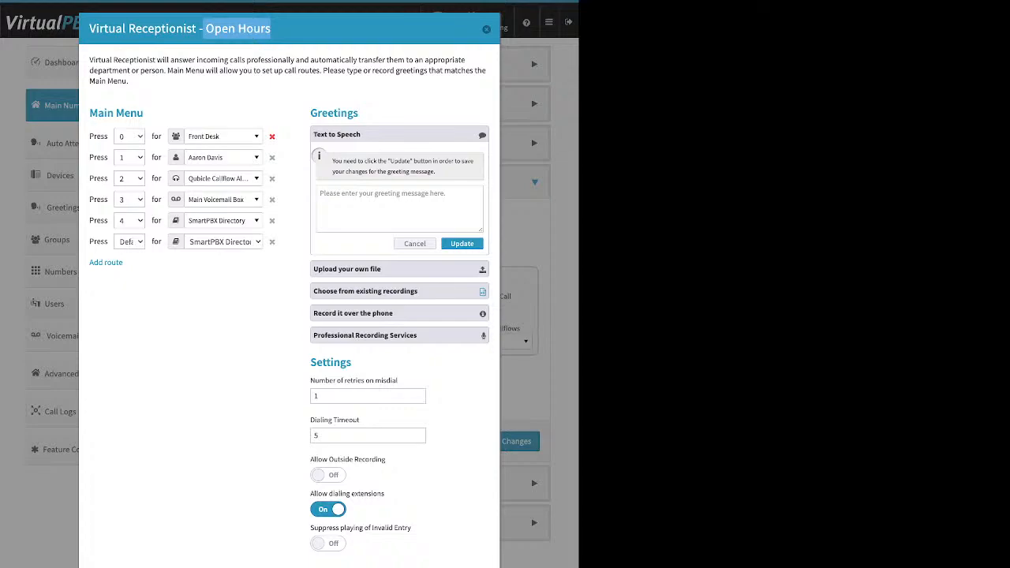
pyautogui.click(390, 207)
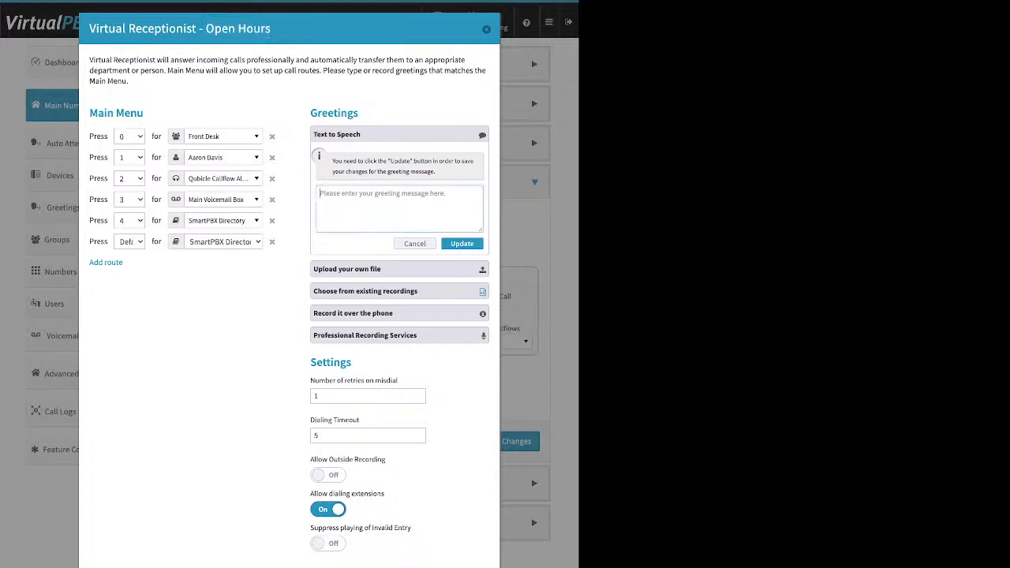
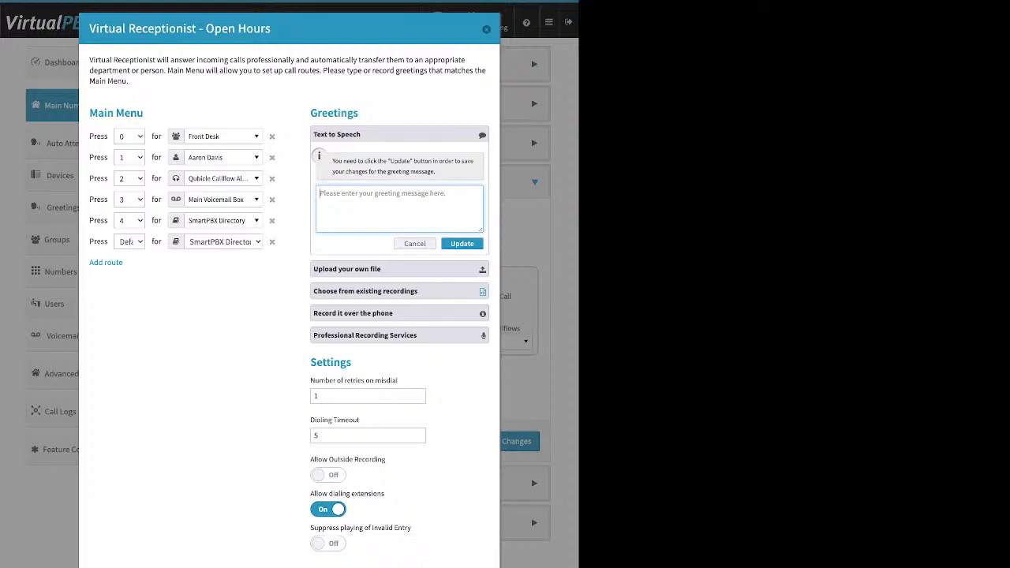
# Step: Collapse the Text to Speech greeting option and expand Upload your own file
pyautogui.click(415, 244)
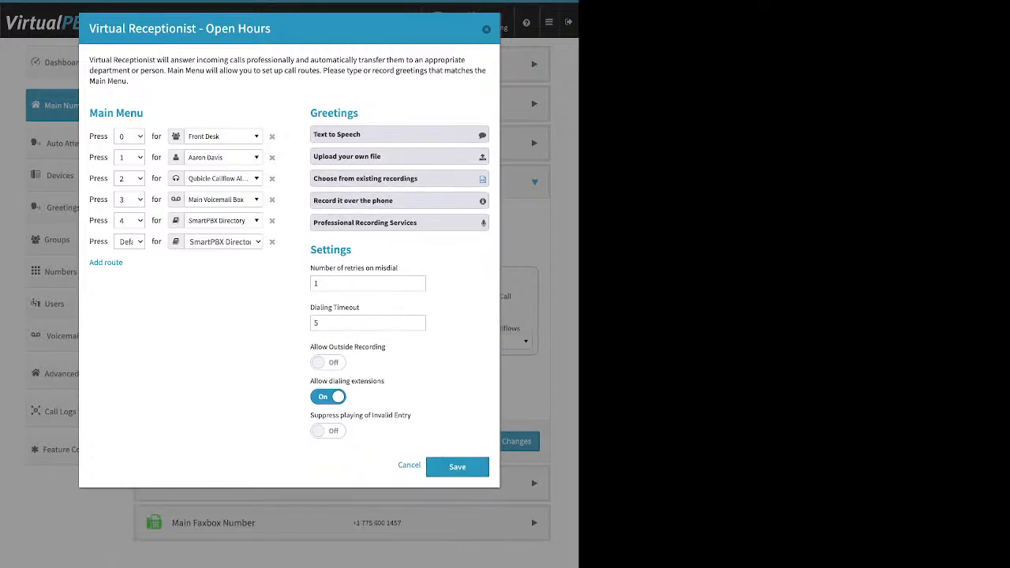
pyautogui.click(399, 156)
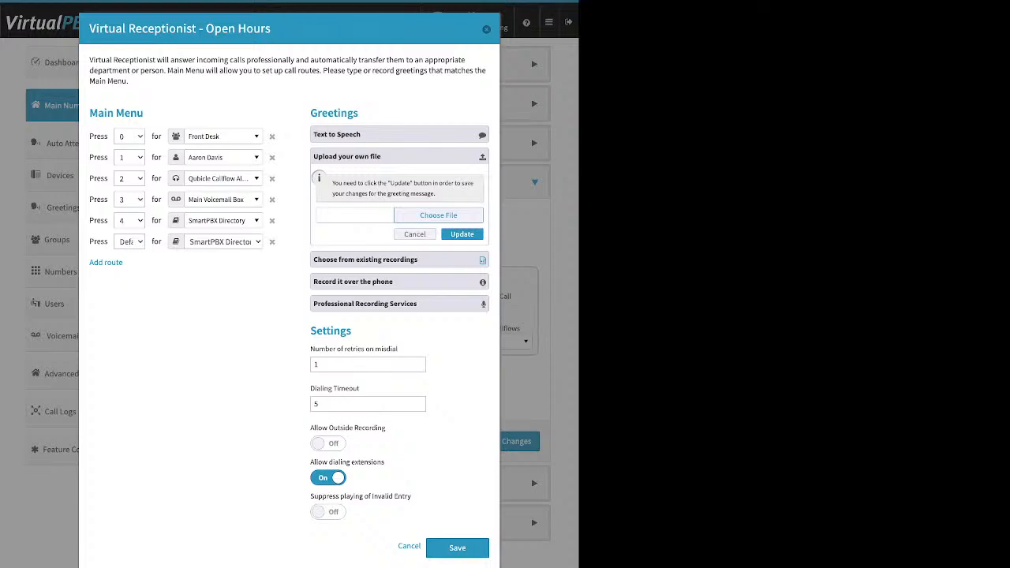
# Step: Browse the existing-recordings greeting source, then show the record-over-the-phone instructions
pyautogui.click(399, 259)
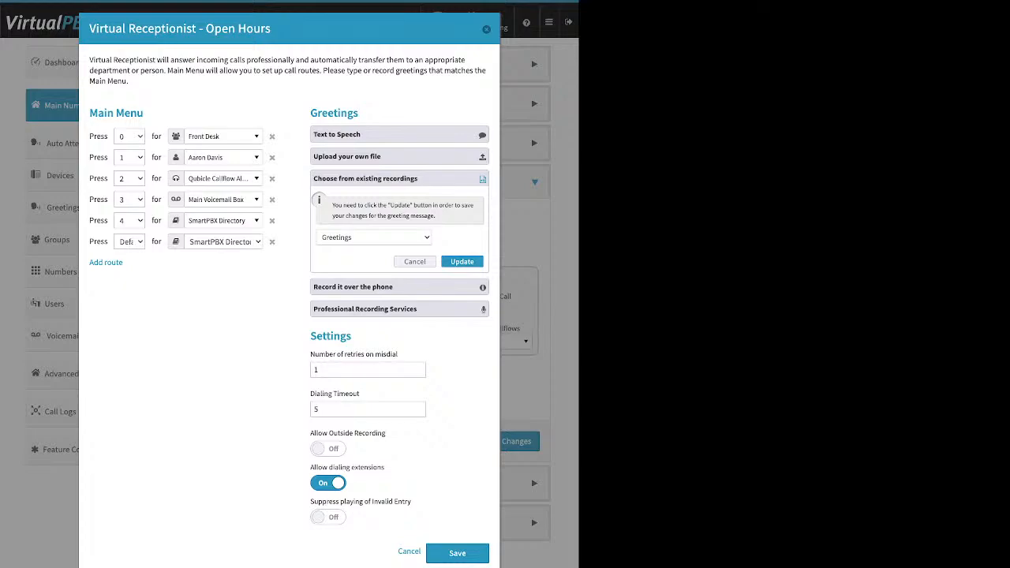
pyautogui.click(365, 179)
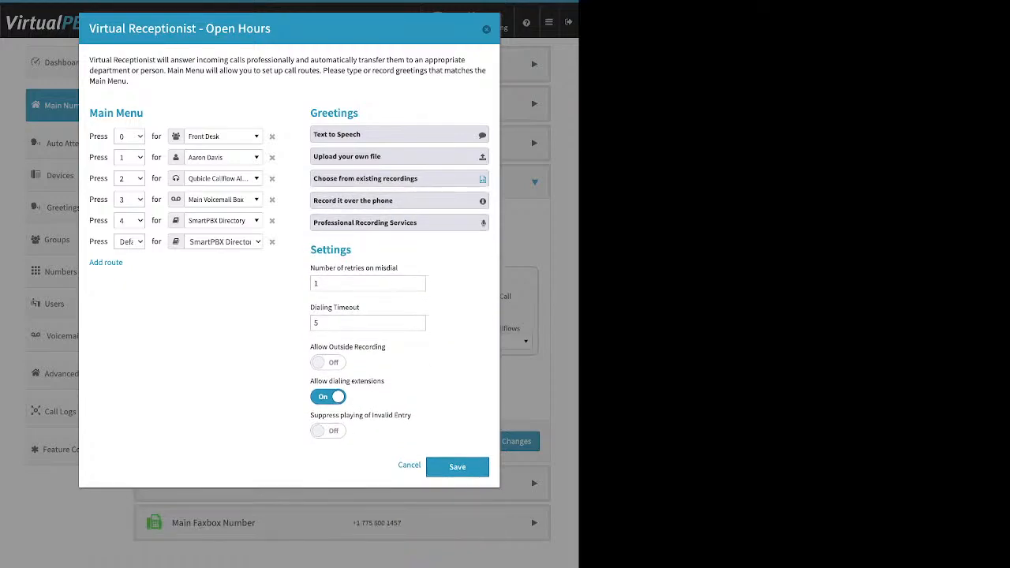
pyautogui.click(365, 201)
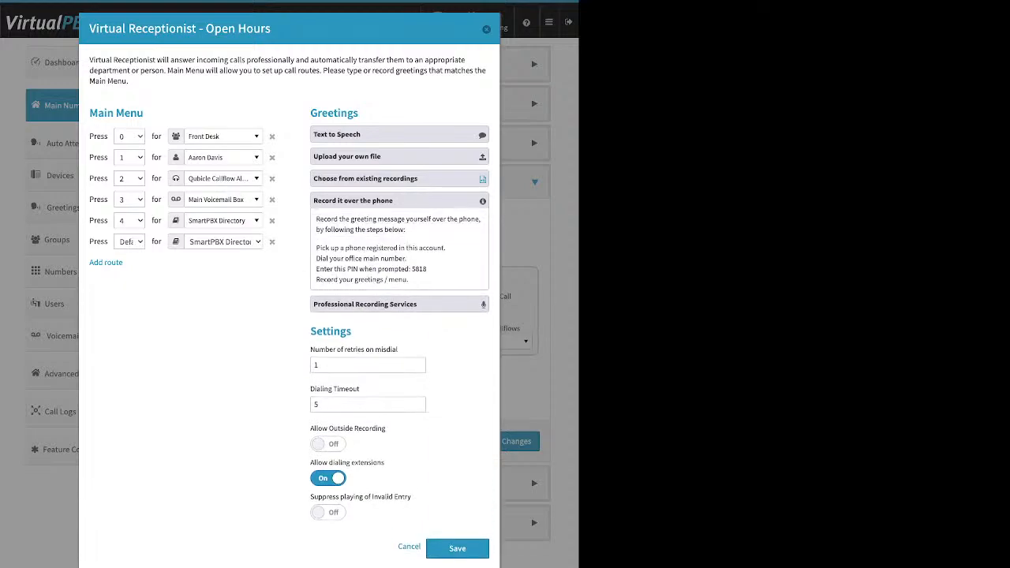
pyautogui.moveTo(444, 248); pyautogui.dragTo(306, 249)
pyautogui.click(306, 249)
pyautogui.moveTo(446, 248); pyautogui.dragTo(316, 248)
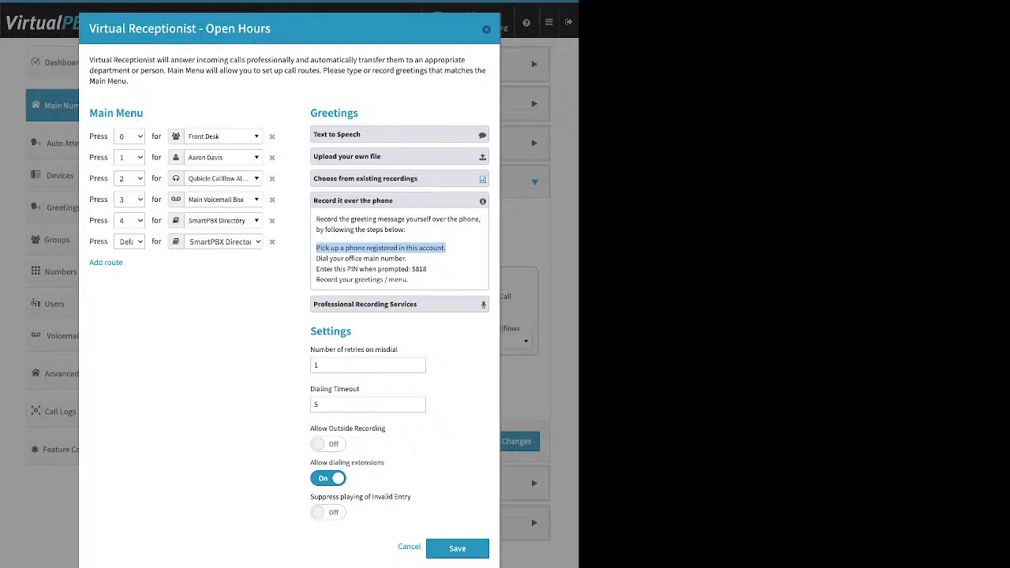
pyautogui.moveTo(428, 269); pyautogui.dragTo(410, 269)
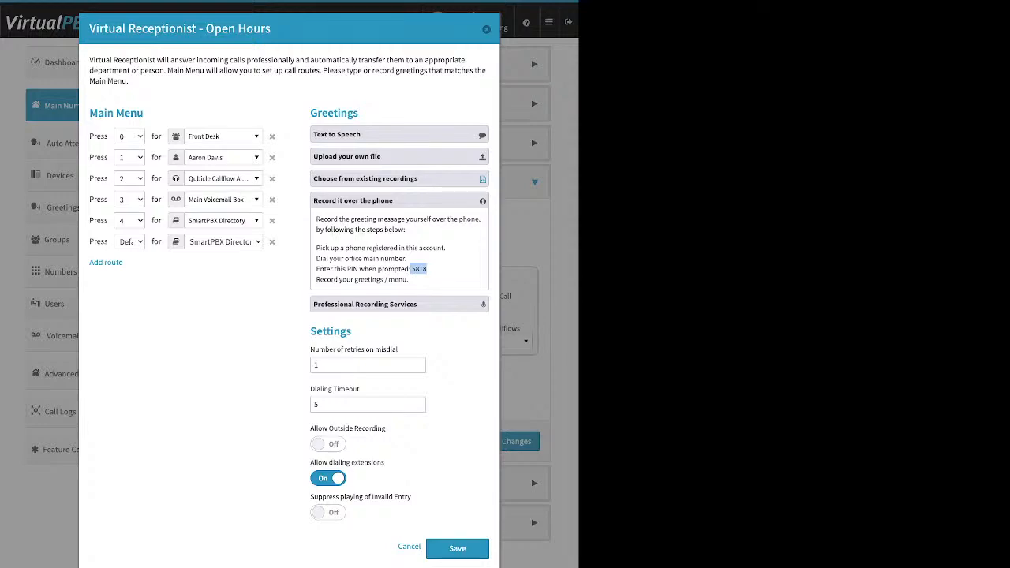
pyautogui.click(427, 269)
pyautogui.doubleClick(330, 331)
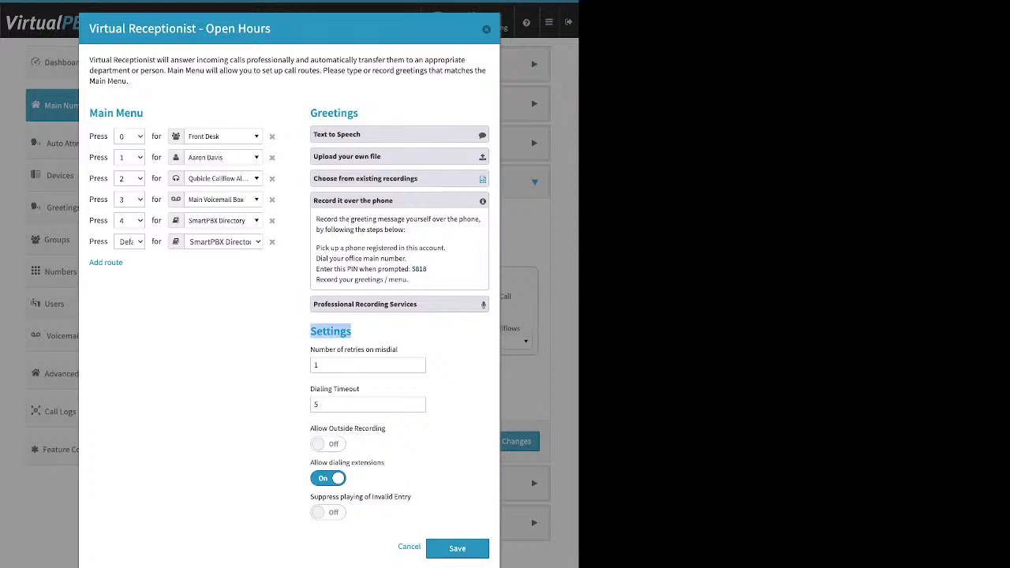
# Step: Turn Allow Outside Recording on and show Professional Recording Services pricing from $50 per greeting
pyautogui.moveTo(386, 429); pyautogui.dragTo(310, 428)
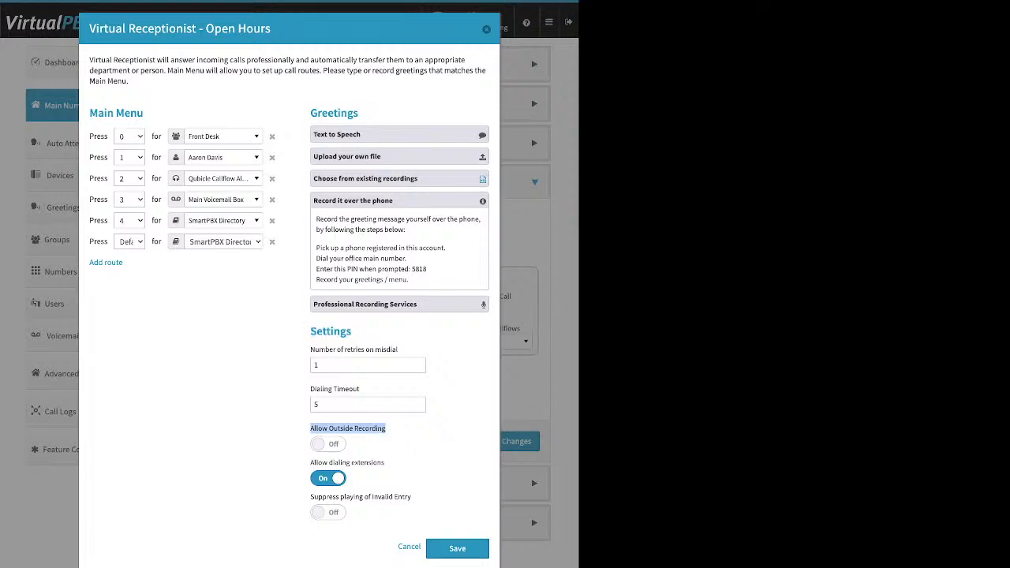
pyautogui.click(328, 444)
pyautogui.moveTo(317, 269); pyautogui.dragTo(419, 269)
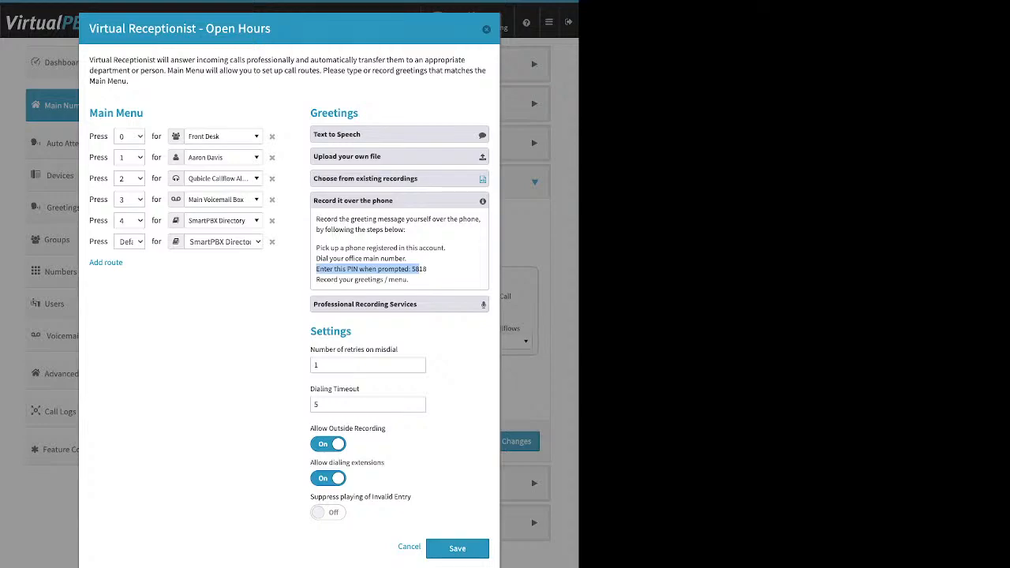
pyautogui.click(386, 305)
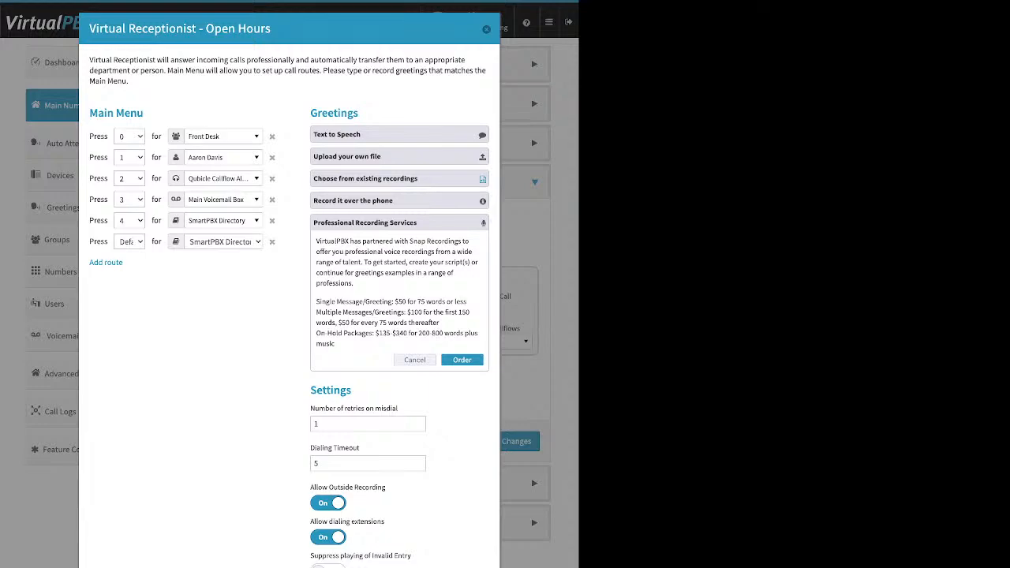
# Step: Turn Allow Outside Recording off and select the retries on misdial value
pyautogui.click(399, 156)
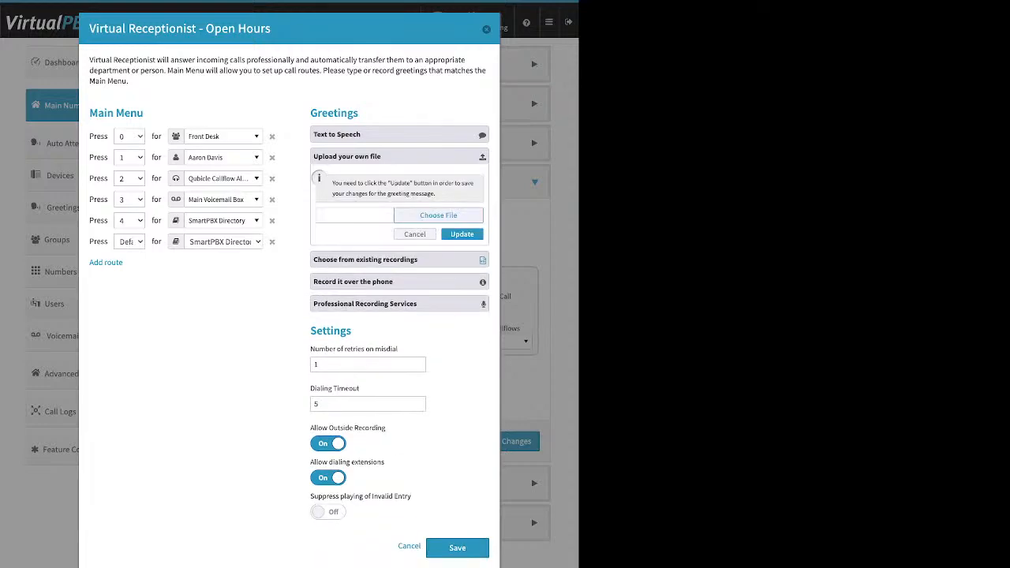
pyautogui.click(399, 156)
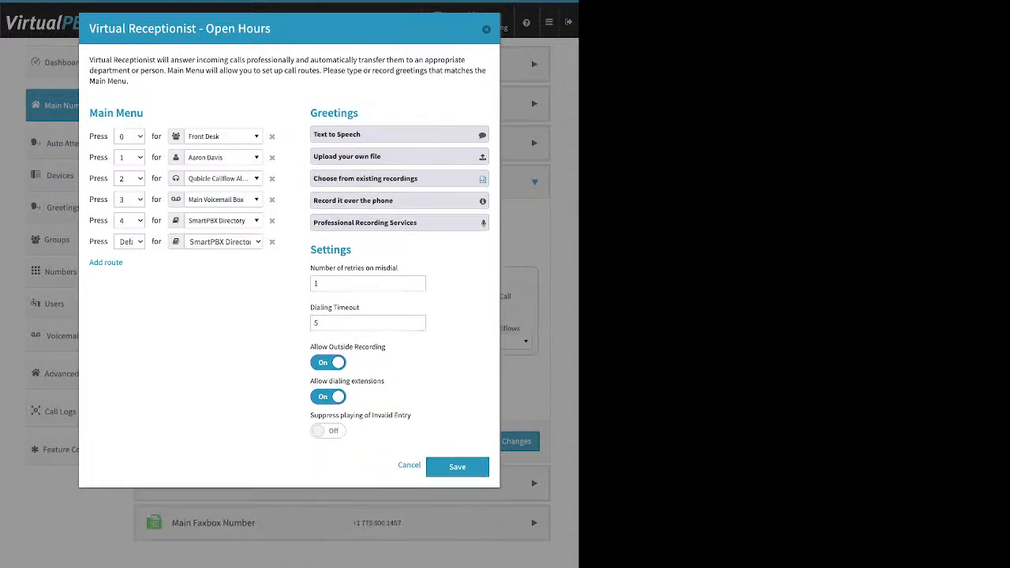
pyautogui.click(329, 363)
pyautogui.moveTo(352, 250); pyautogui.dragTo(360, 307)
pyautogui.click(319, 283)
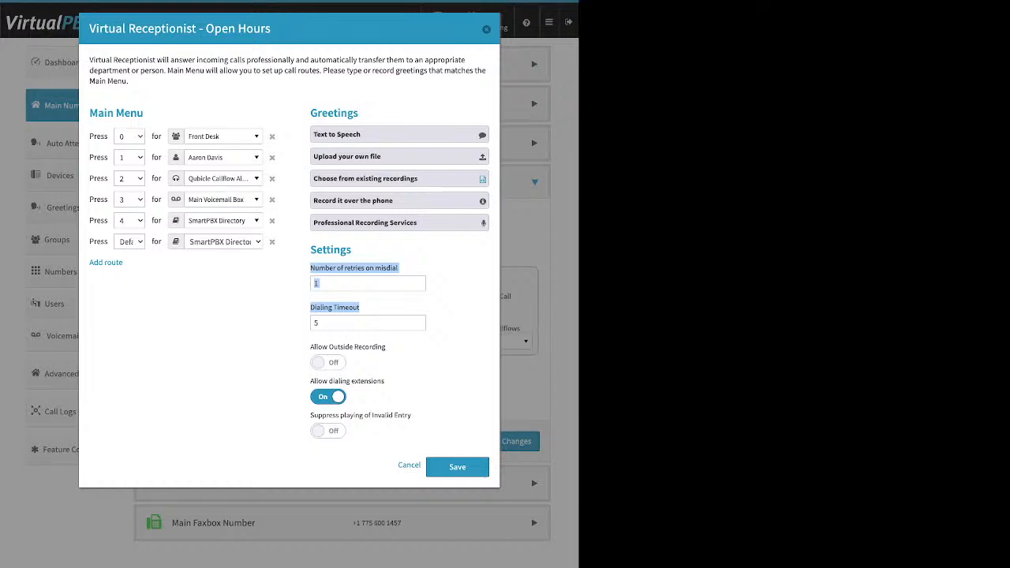
pyautogui.press('Tab')
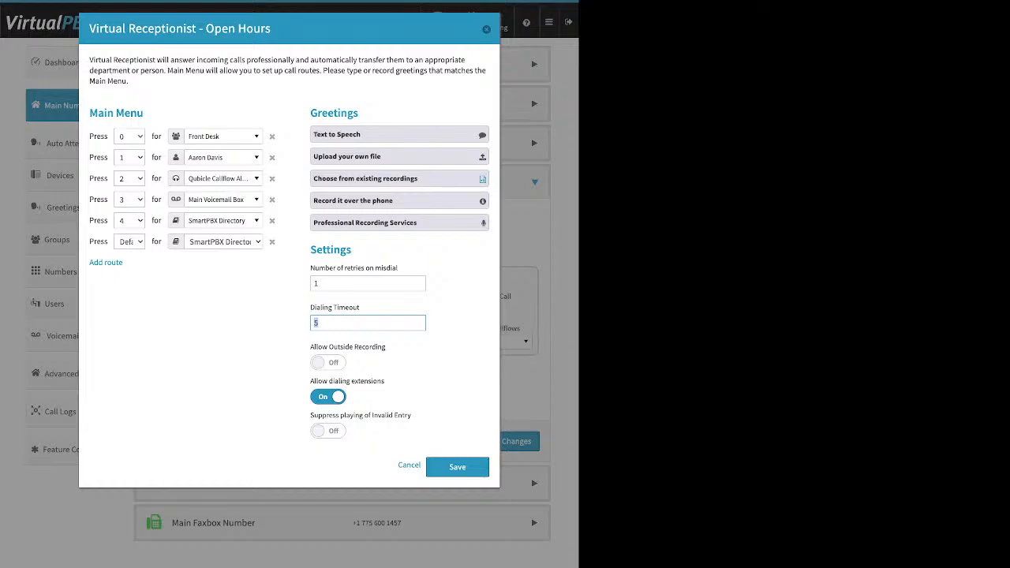
pyautogui.hotkey('shift', 'Tab')
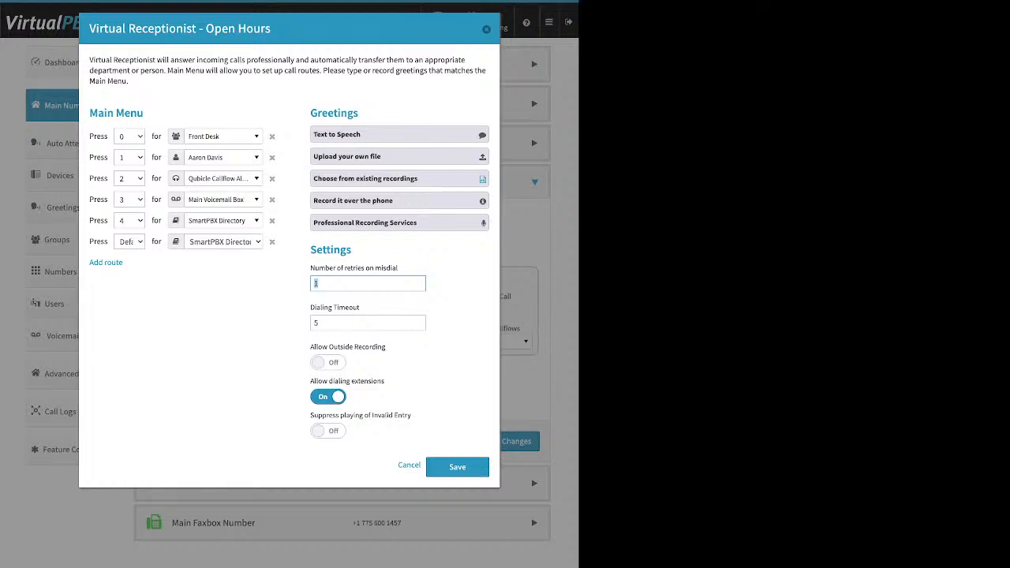
# Step: Remove the Default route from the main menu, keeping Allow dialing extensions on
pyautogui.click(457, 296)
pyautogui.click(271, 241)
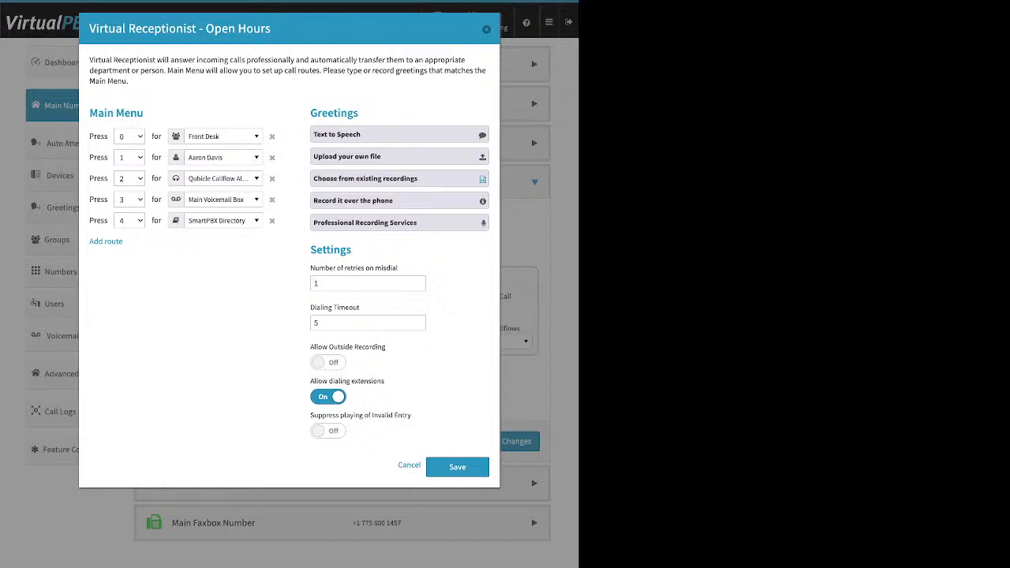
pyautogui.moveTo(385, 381); pyautogui.dragTo(310, 381)
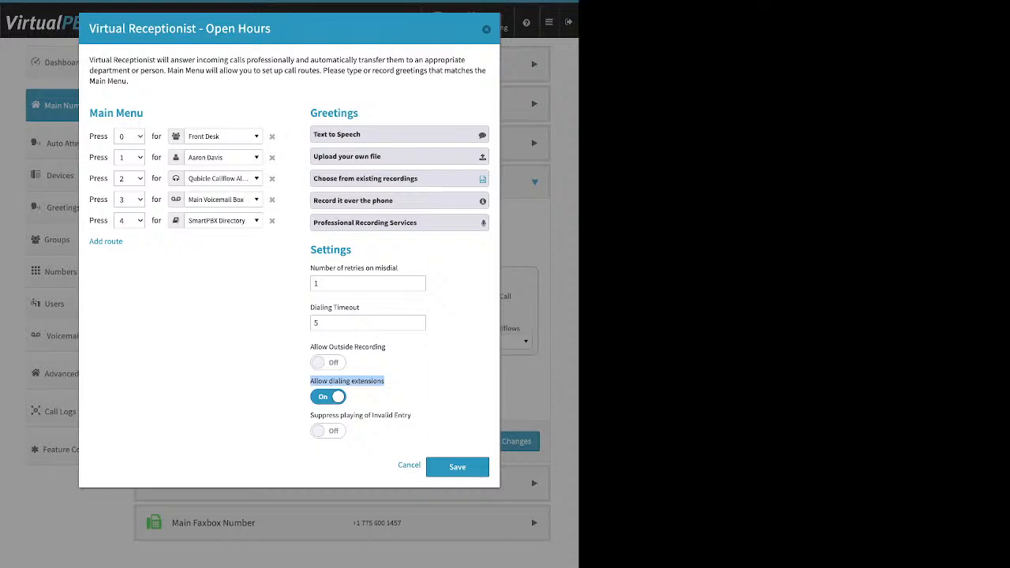
pyautogui.click(328, 397)
pyautogui.click(328, 397)
# Step: Turn on Suppress playing of Invalid Entry and save the Open Hours receptionist settings
pyautogui.tripleClick(360, 415)
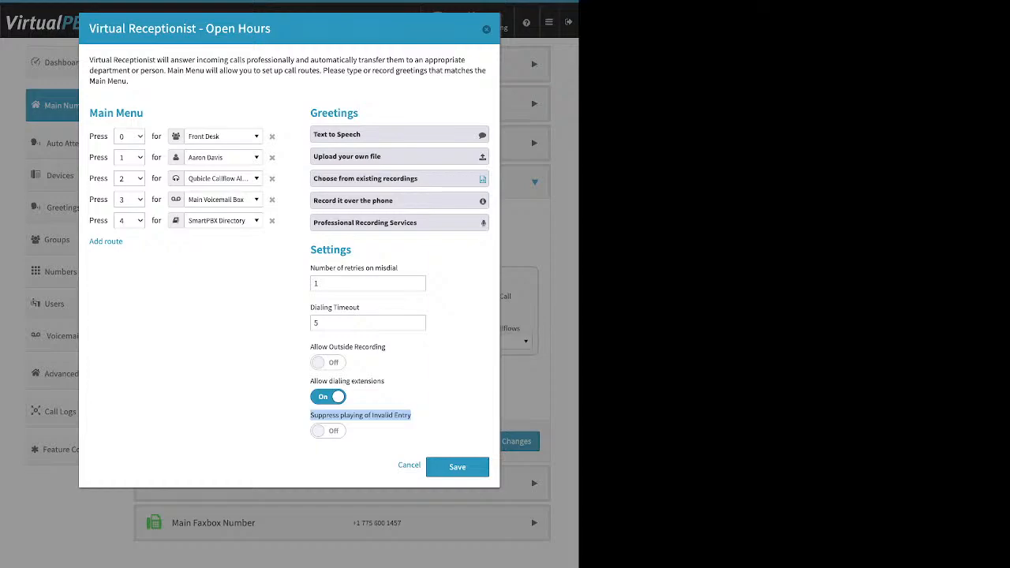
pyautogui.click(328, 431)
pyautogui.click(457, 467)
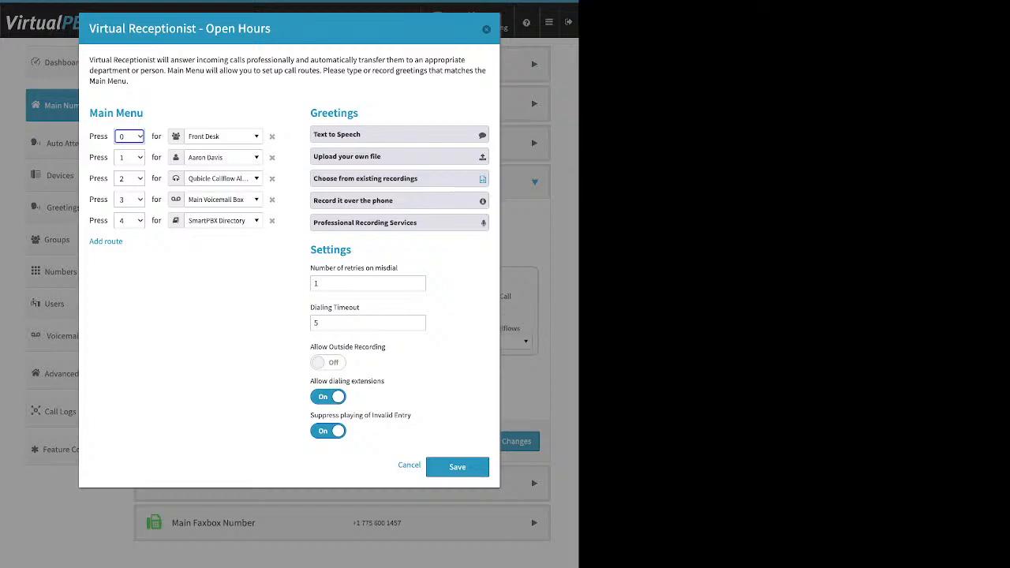
pyautogui.click(456, 467)
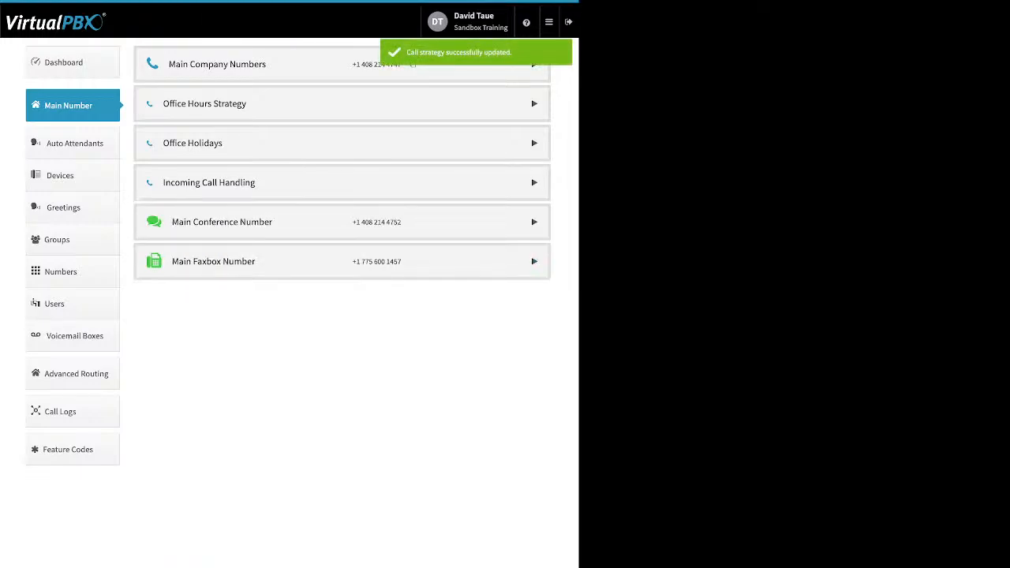
# Step: Set after-hours calls to go to a user, then Virtual Receptionist, closing its receptionist settings
pyautogui.click(341, 182)
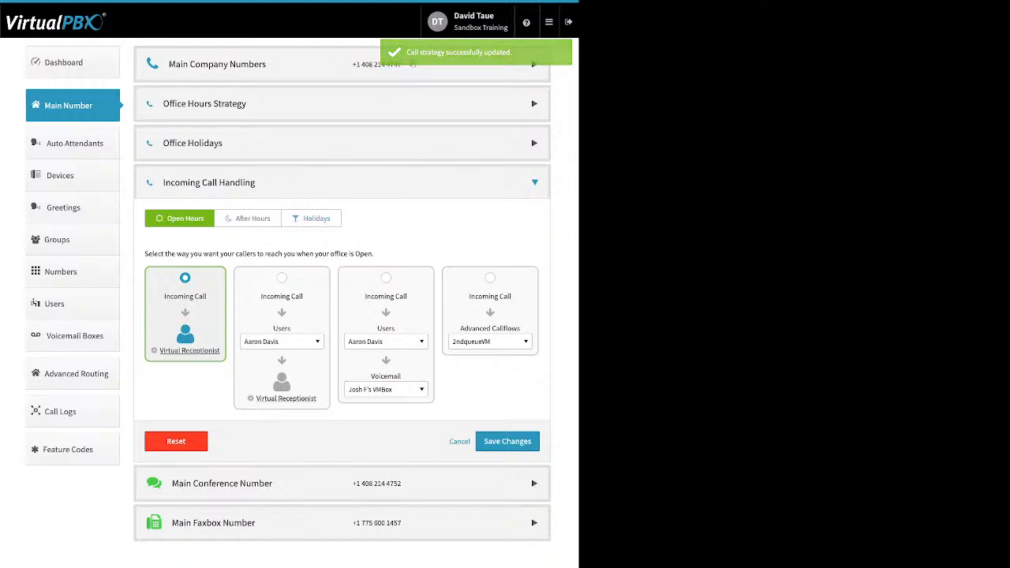
pyautogui.click(282, 278)
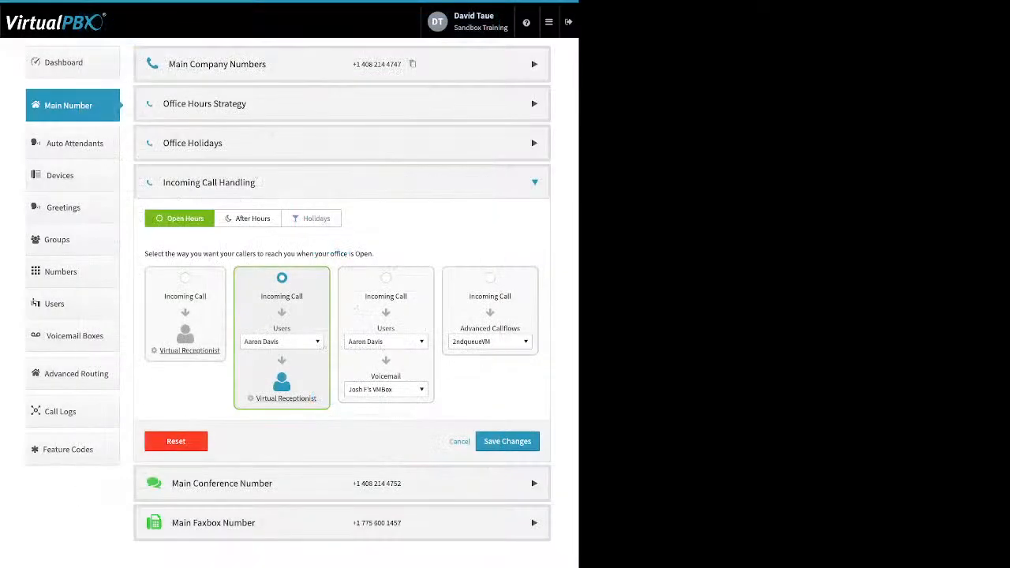
pyautogui.click(281, 278)
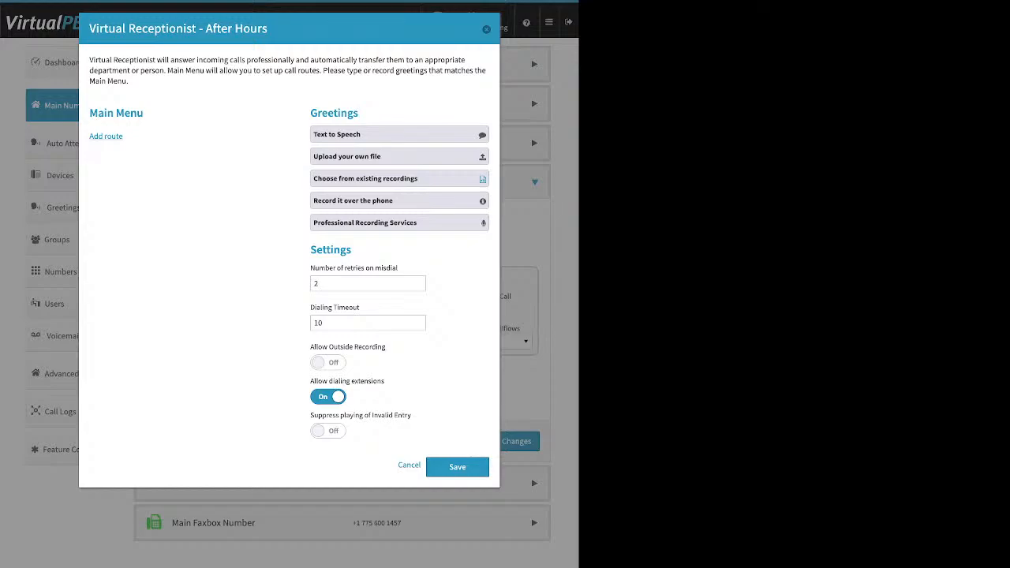
pyautogui.press('Escape')
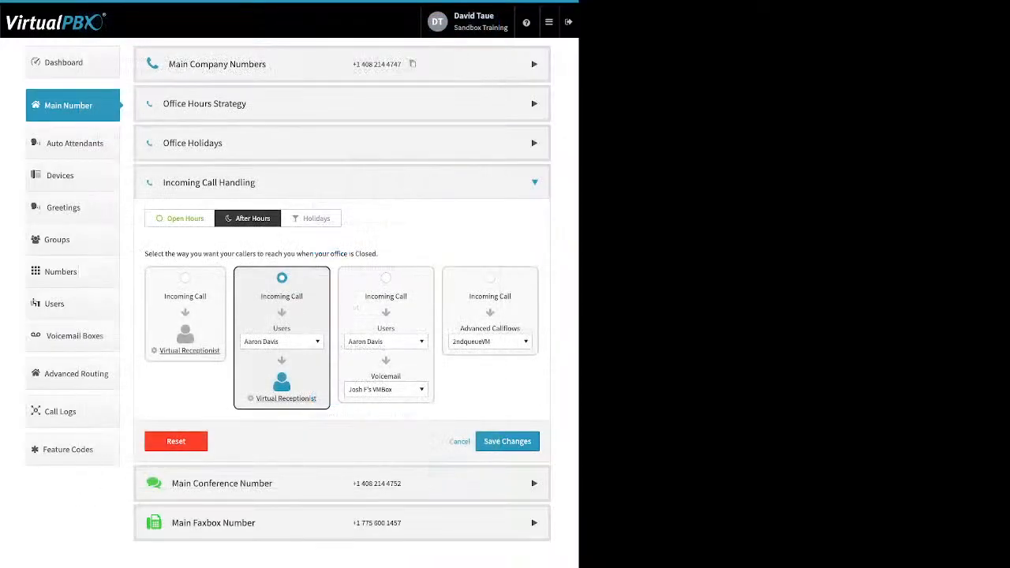
pyautogui.click(179, 218)
# Step: Route the second open-hours call option to the Front Desk group
pyautogui.click(282, 342)
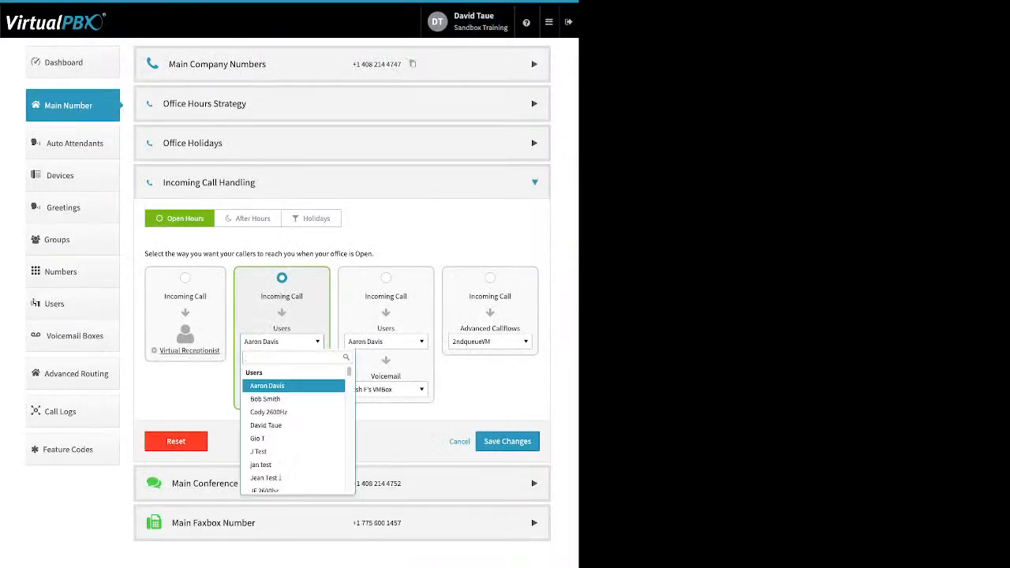
pyautogui.scroll(-3, 294, 400)
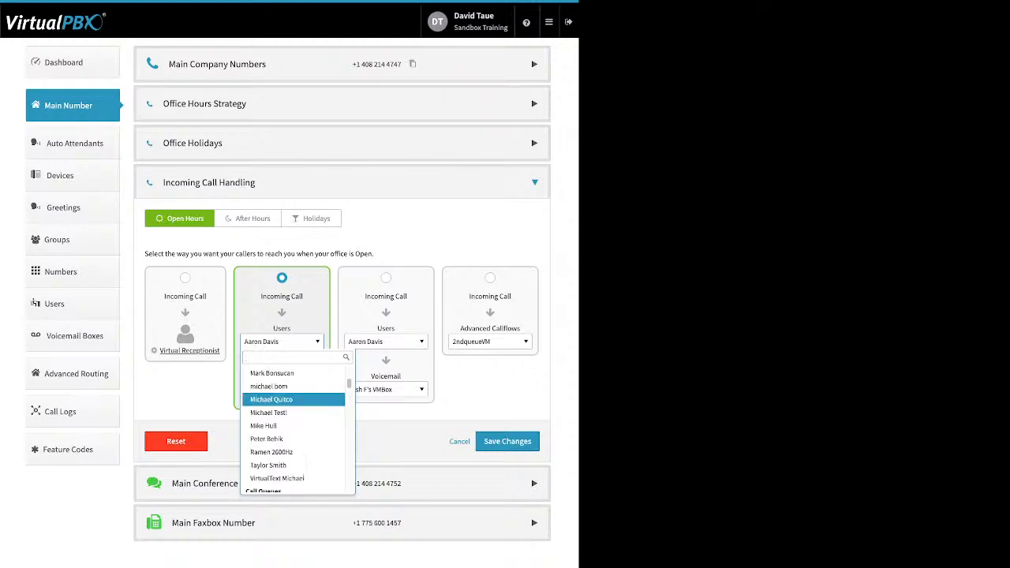
pyautogui.scroll(-10, 294, 399)
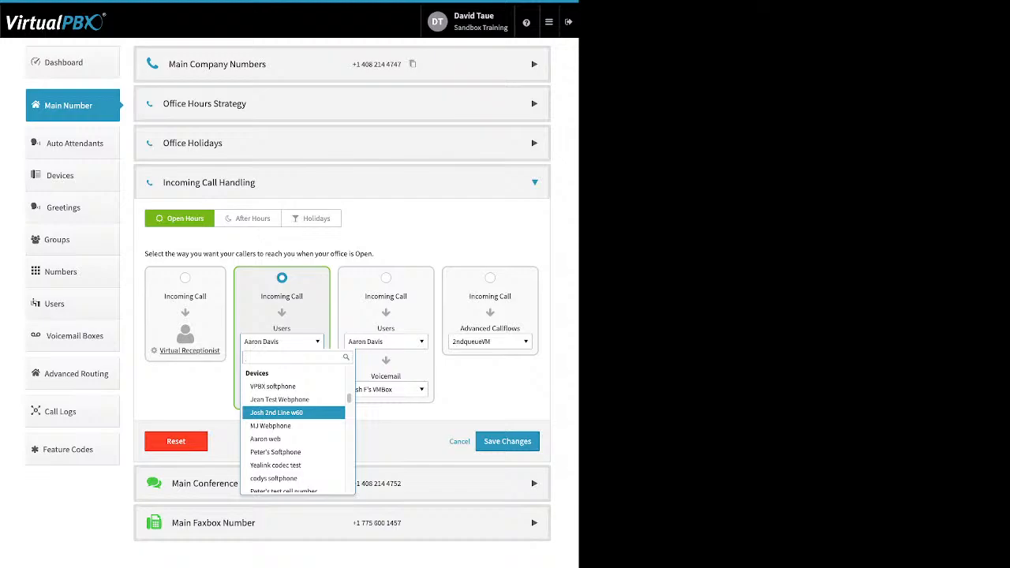
pyautogui.scroll(-10, 294, 413)
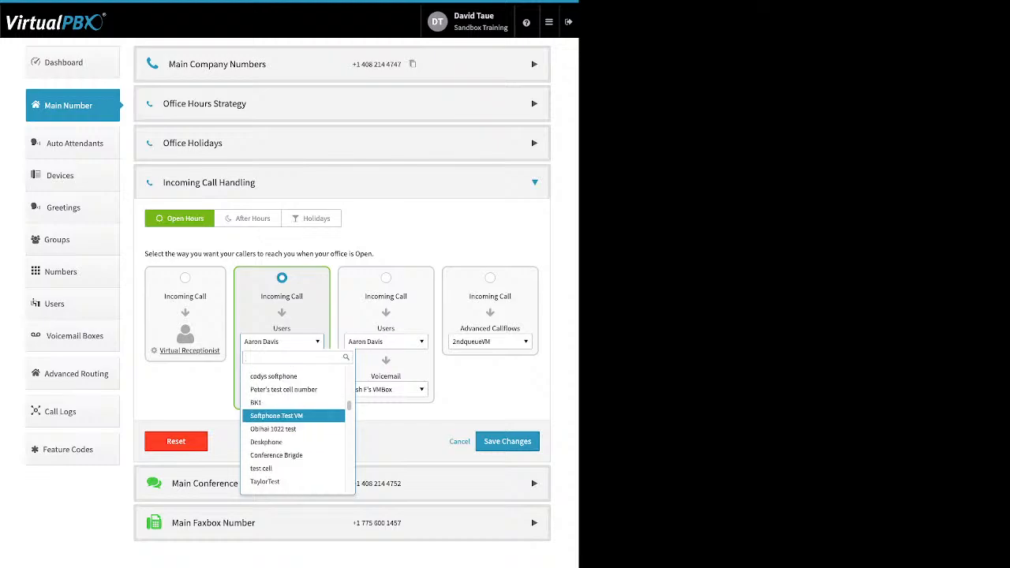
pyautogui.scroll(-10, 293, 411)
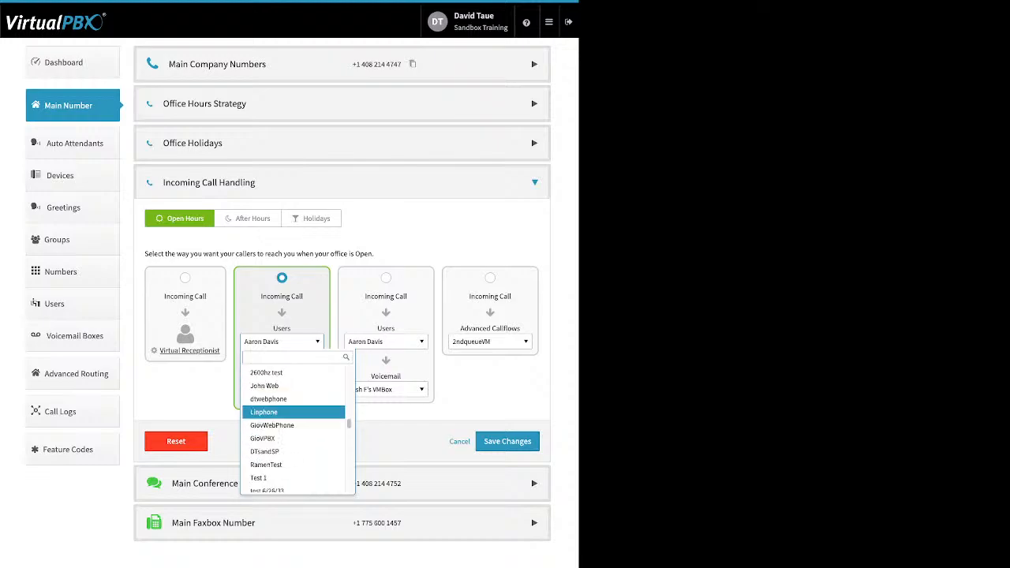
pyautogui.scroll(-3, 293, 415)
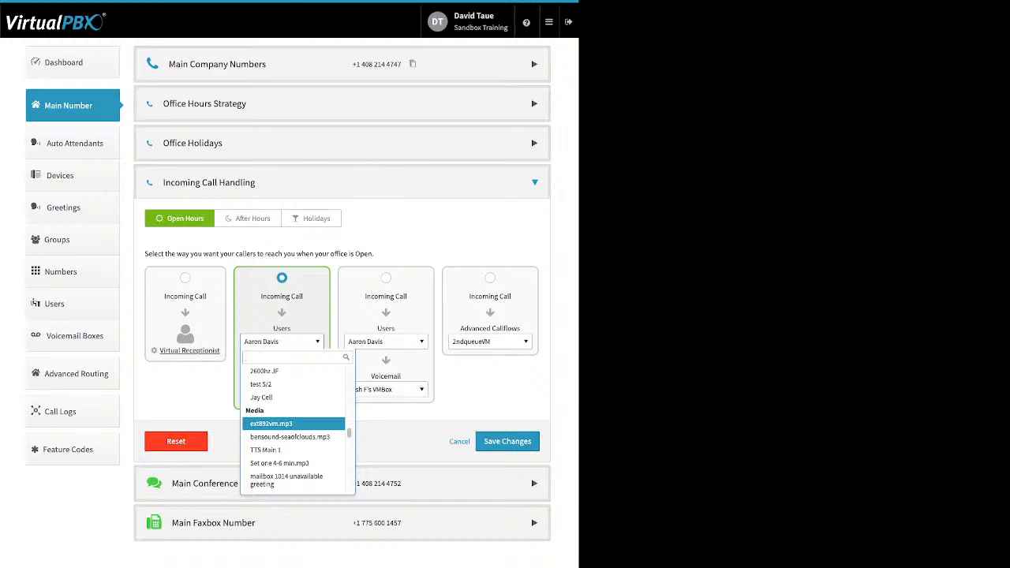
pyautogui.scroll(-2, 293, 426)
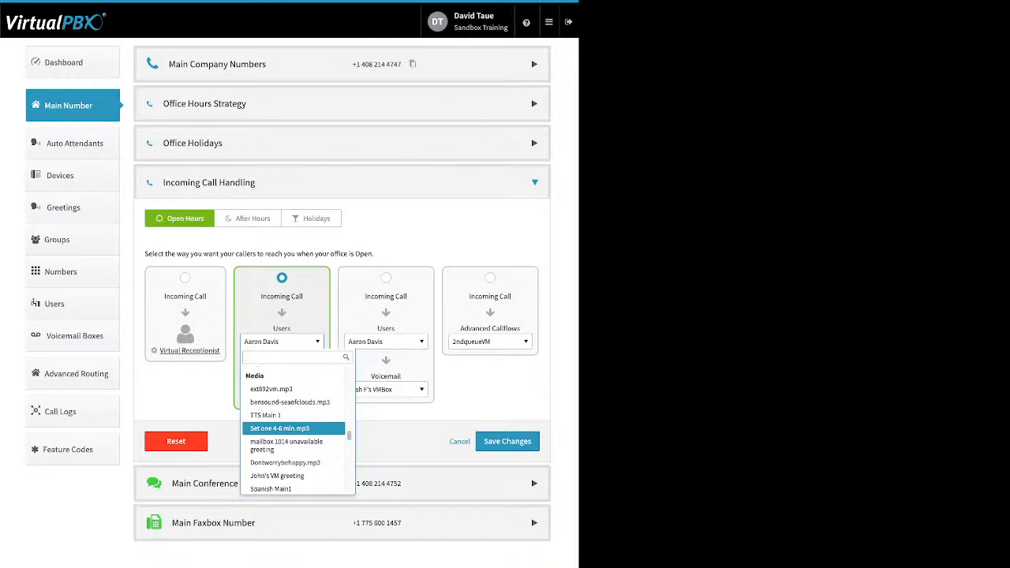
pyautogui.scroll(-10, 294, 426)
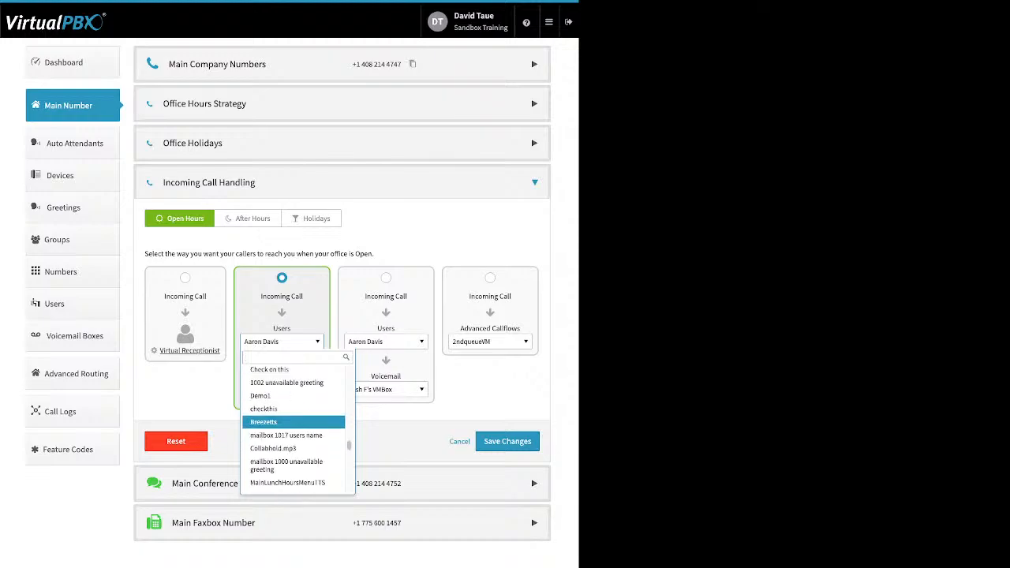
pyautogui.scroll(-10, 293, 430)
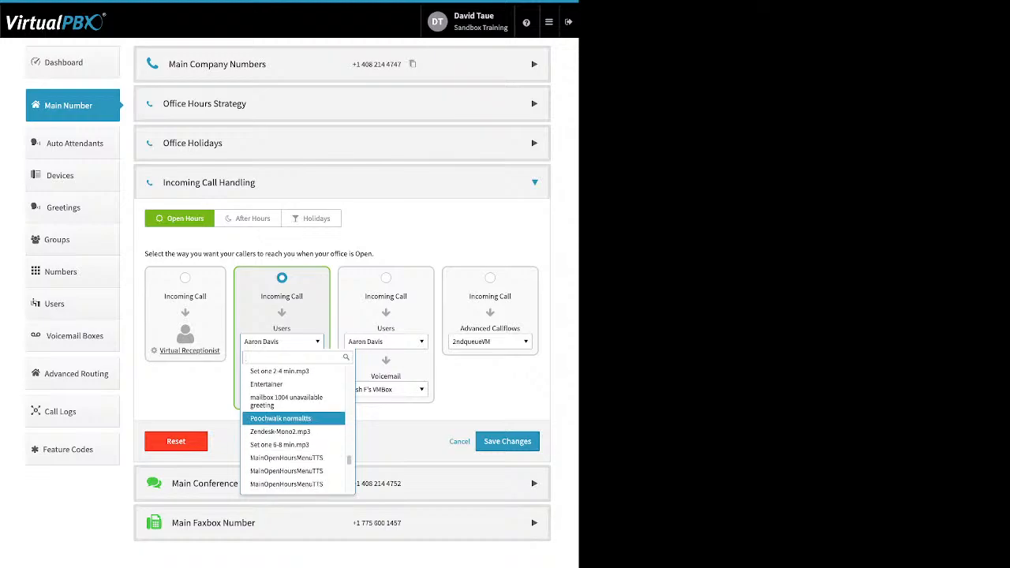
pyautogui.scroll(-10, 294, 430)
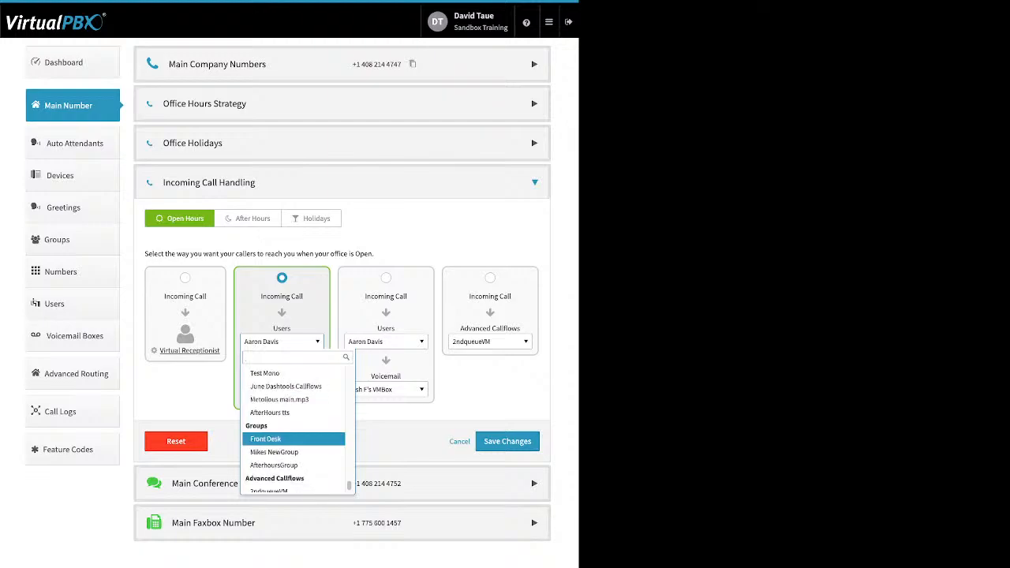
pyautogui.scroll(-1, 294, 430)
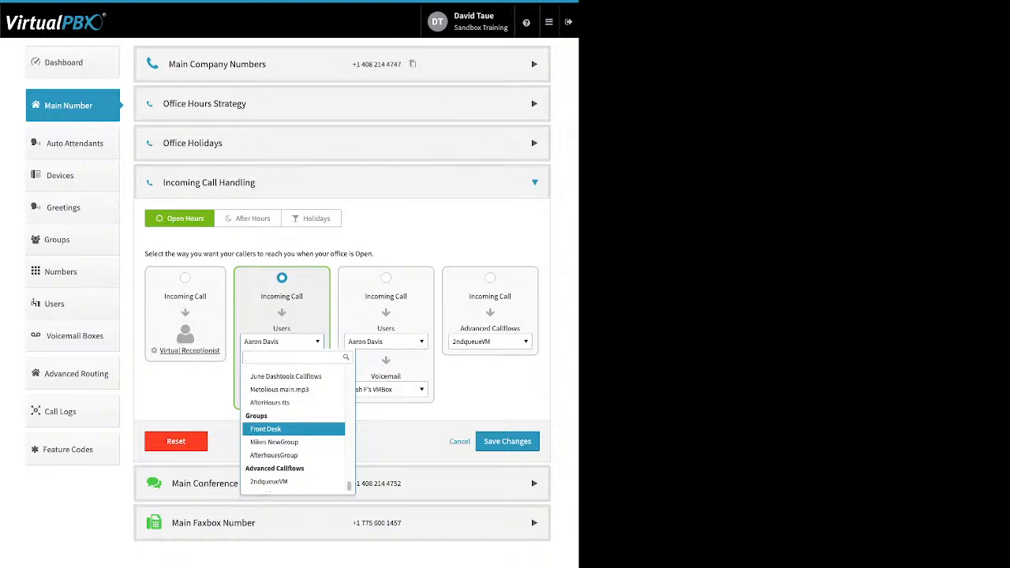
pyautogui.scroll(-1, 293, 430)
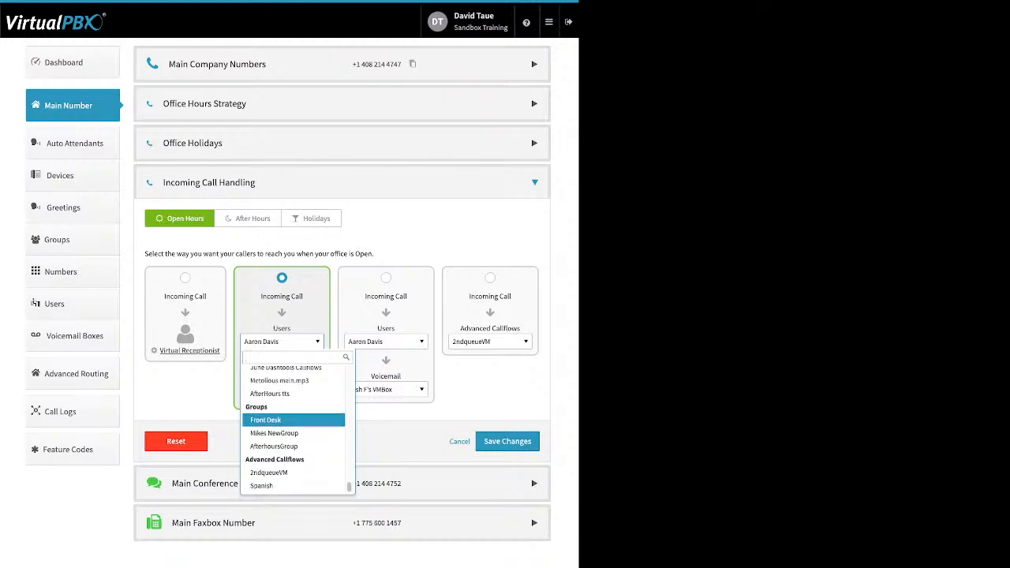
pyautogui.click(293, 420)
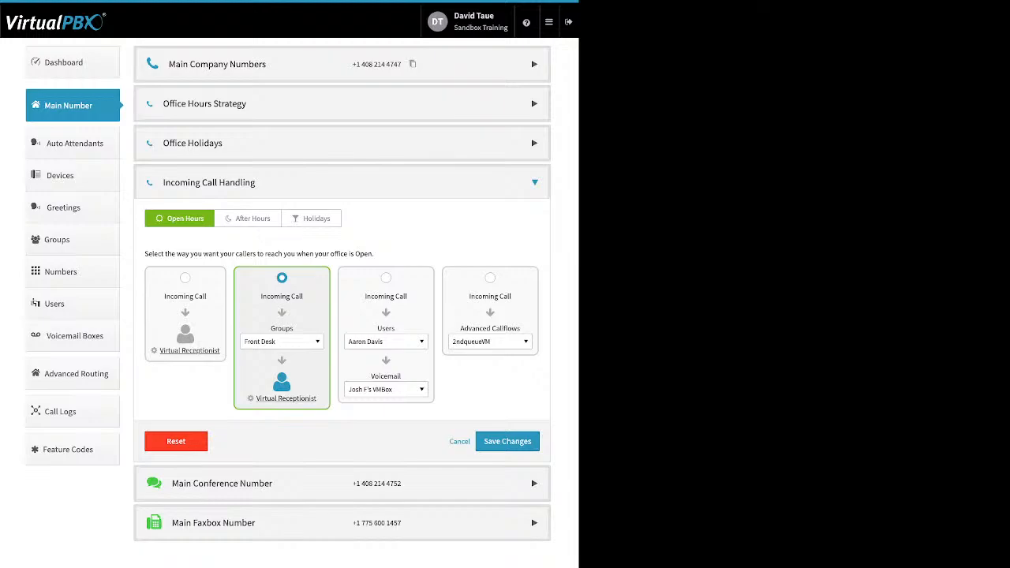
# Step: Make user-then-voicemail the open-hours choice, sending calls to Skip to Voicemail
pyautogui.click(386, 277)
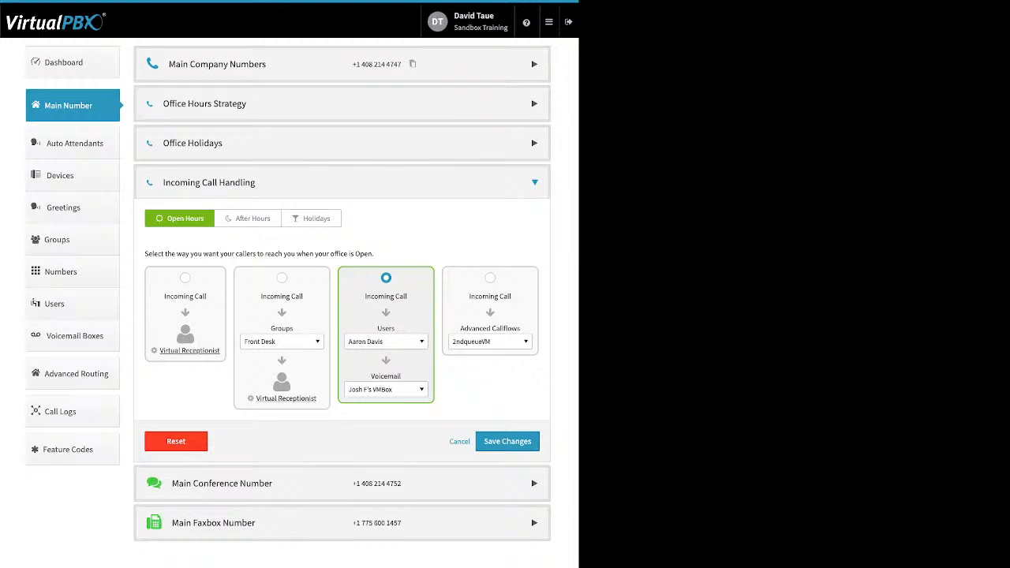
pyautogui.click(386, 342)
pyautogui.scroll(-2, 394, 426)
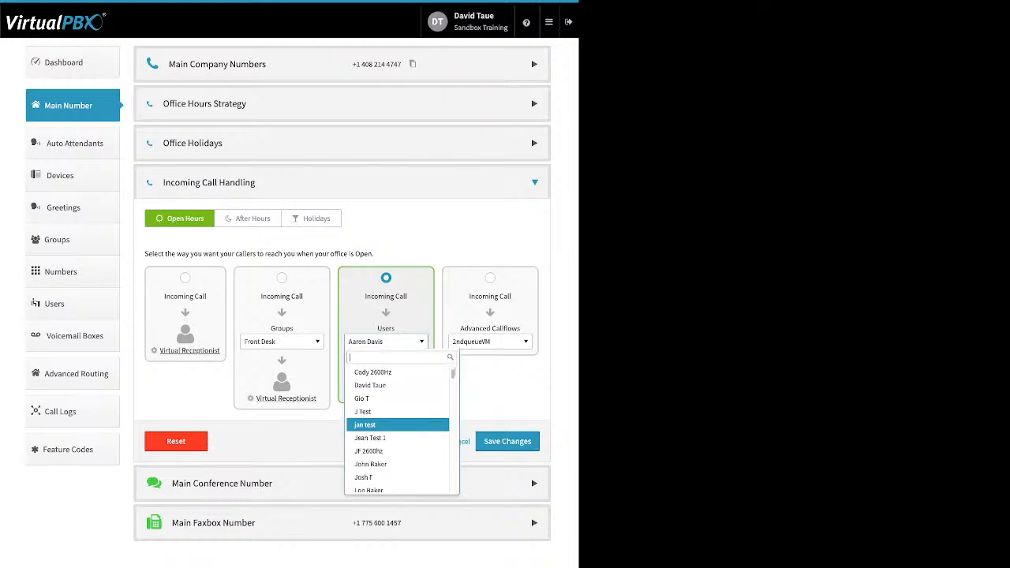
pyautogui.scroll(-5, 395, 426)
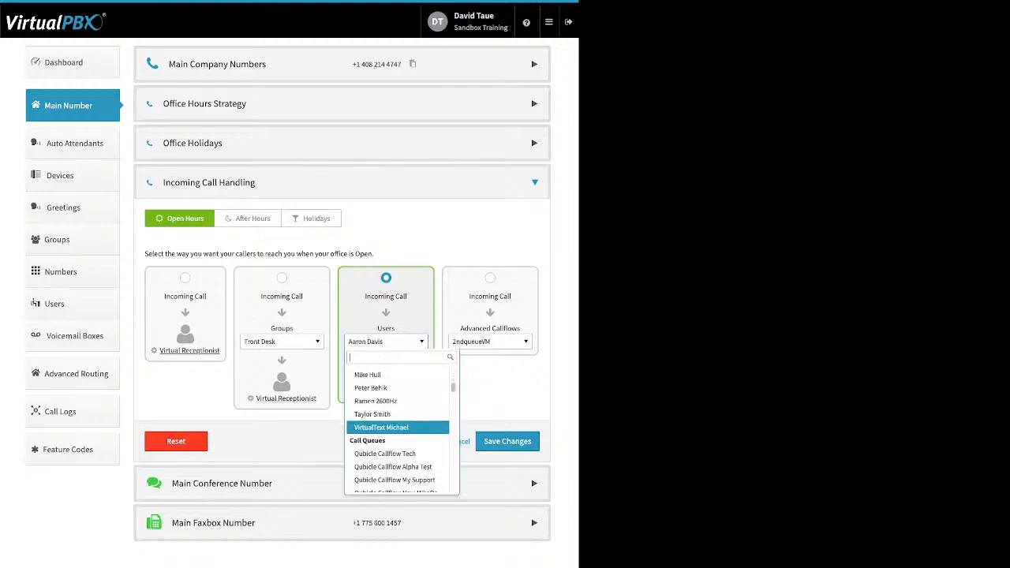
pyautogui.scroll(-4, 399, 426)
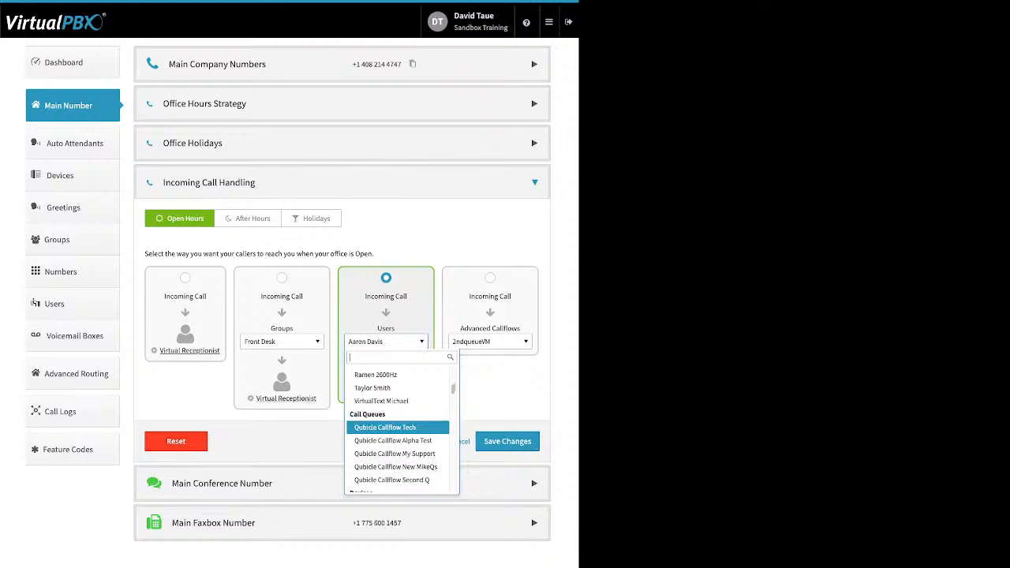
pyautogui.scroll(-2, 398, 426)
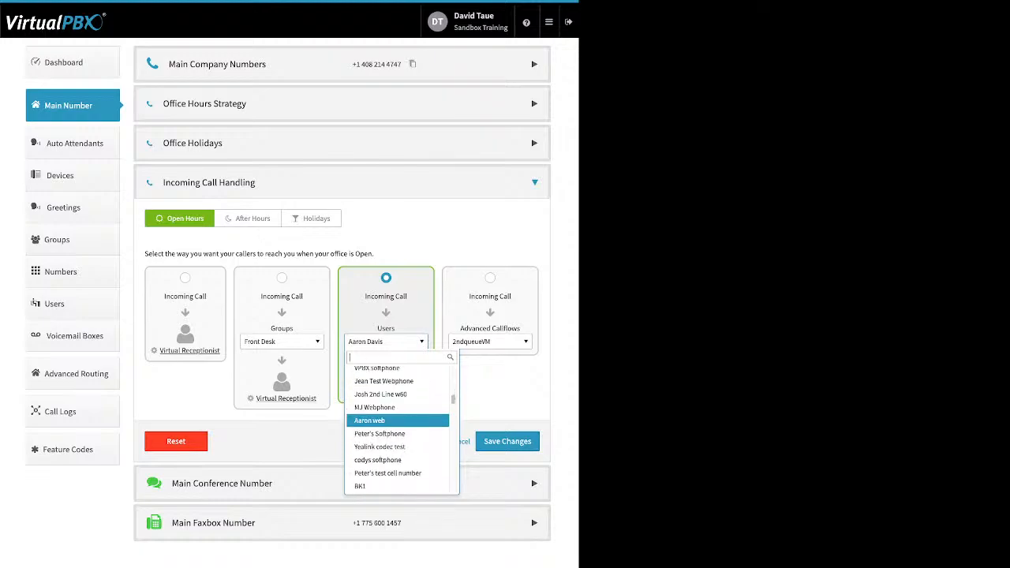
pyautogui.scroll(-1, 398, 426)
pyautogui.scroll(-8, 399, 426)
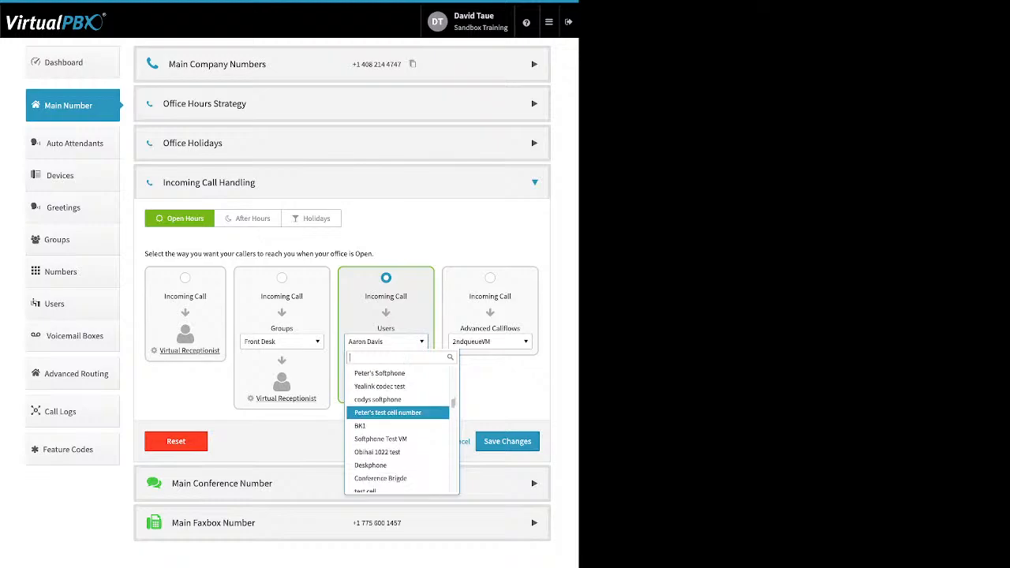
pyautogui.scroll(-10, 398, 418)
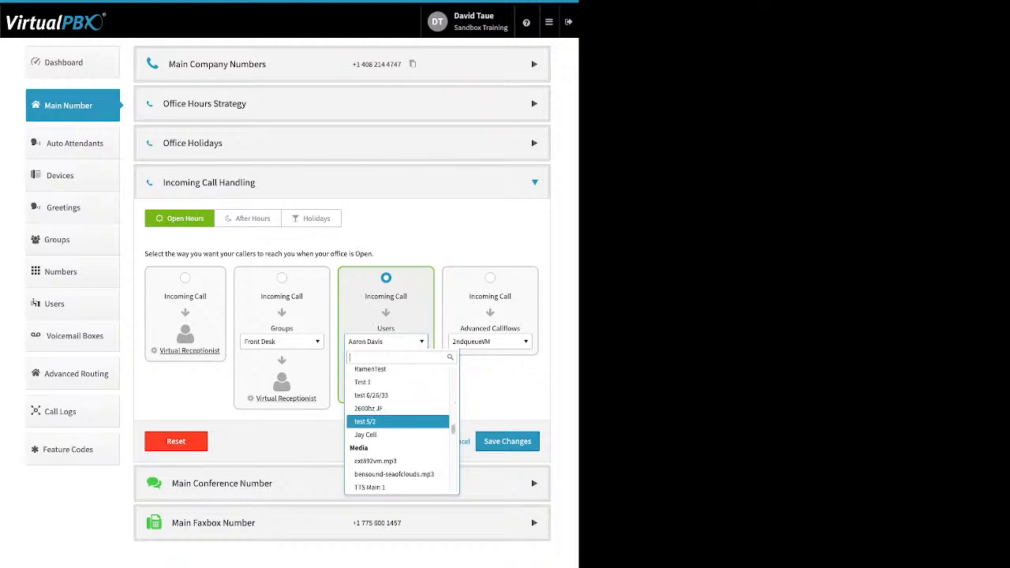
pyautogui.scroll(-10, 398, 418)
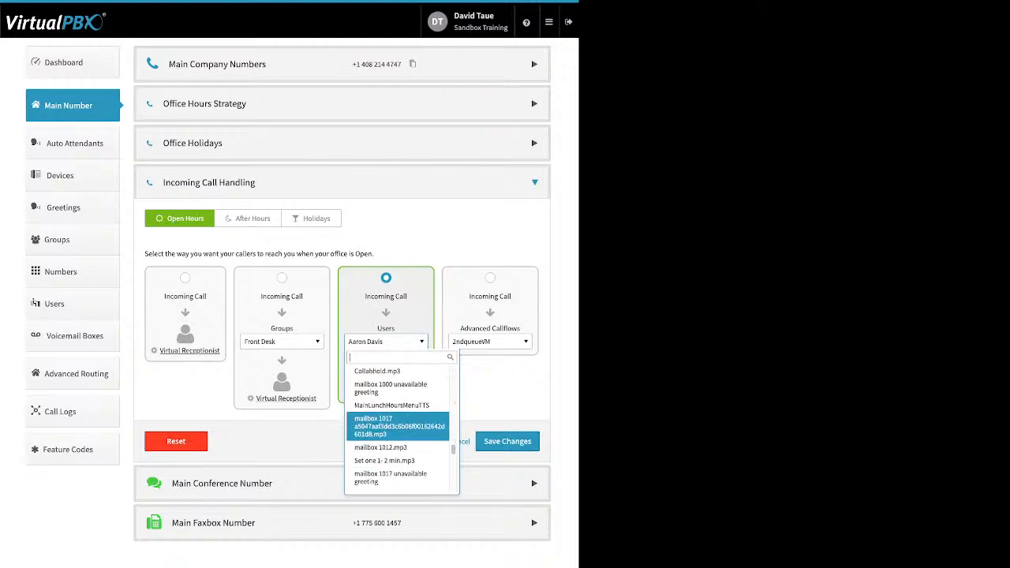
pyautogui.scroll(-5, 398, 418)
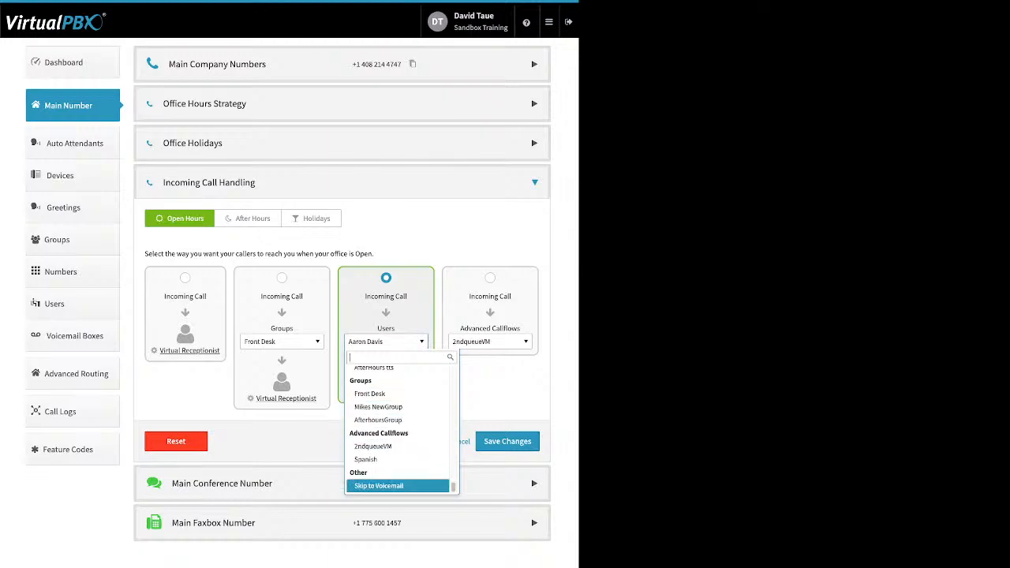
pyautogui.click(398, 485)
# Step: Switch open-hours handling to Advanced Callflows, review 2ndqueueVM and Spanish, then collapse Incoming Call Handling
pyautogui.click(385, 390)
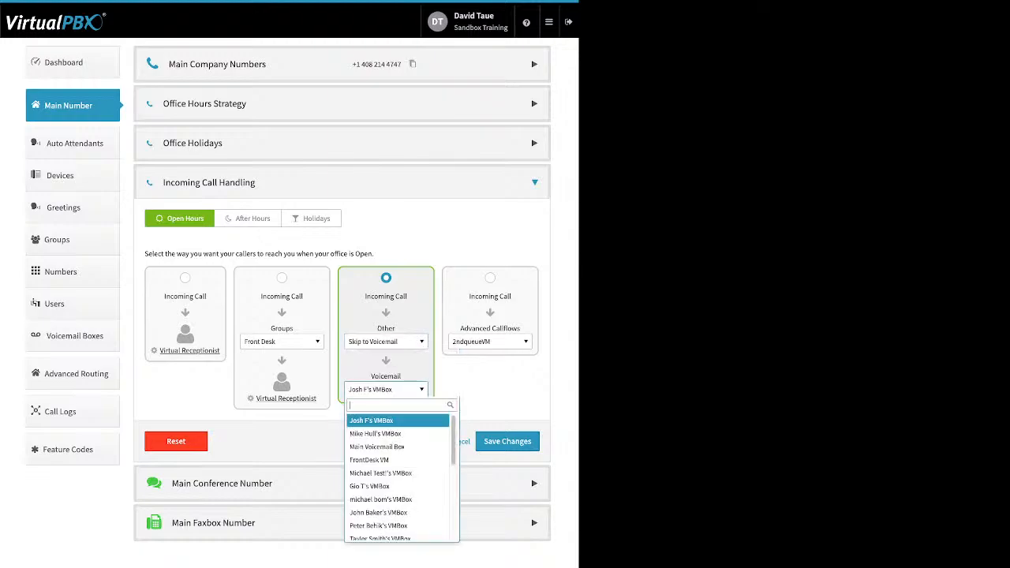
pyautogui.click(386, 390)
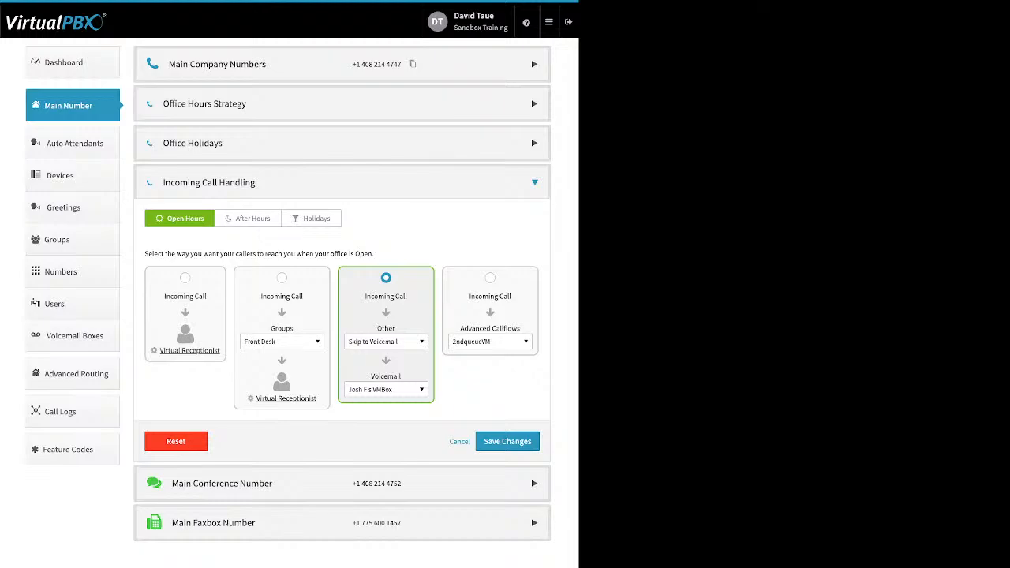
pyautogui.click(490, 278)
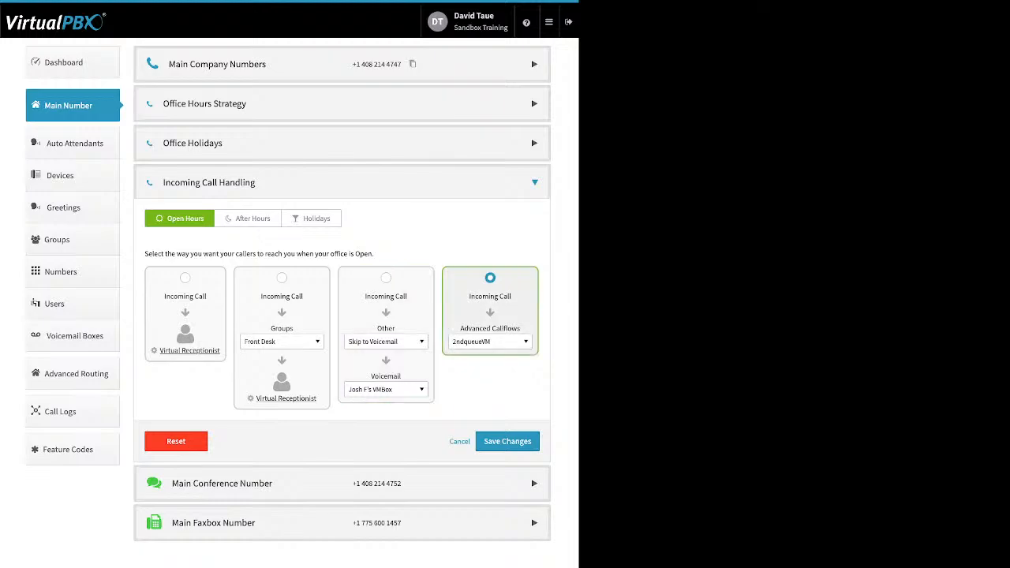
pyautogui.click(489, 342)
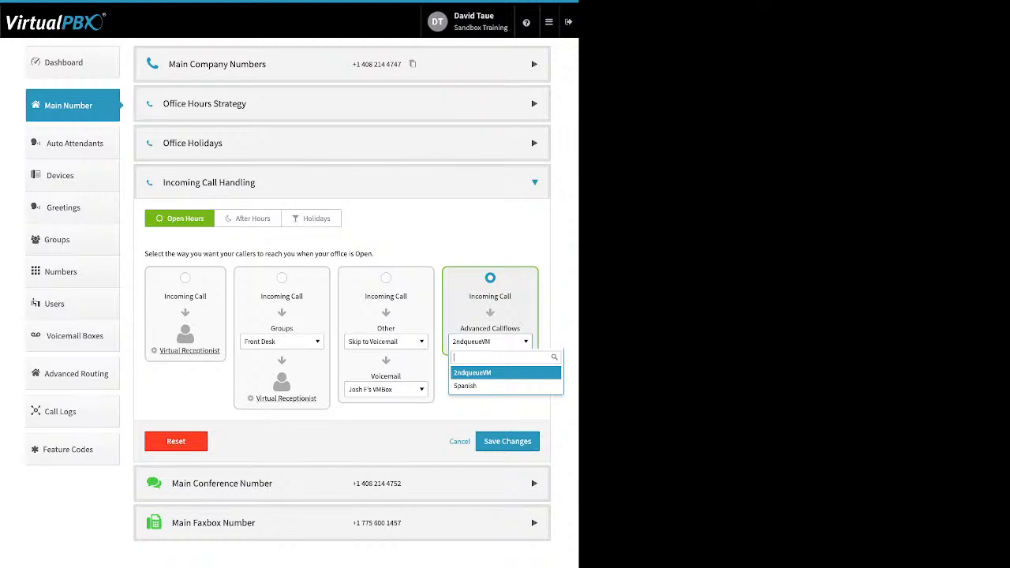
pyautogui.click(459, 442)
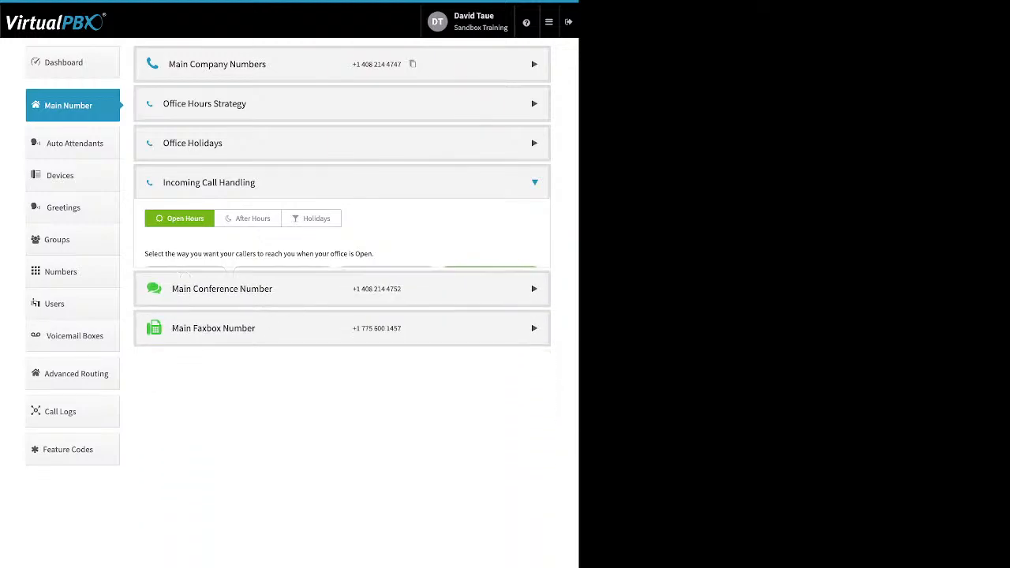
# Step: Expand Main Conference Number and preview enabling its custom greeting without saving
pyautogui.click(535, 221)
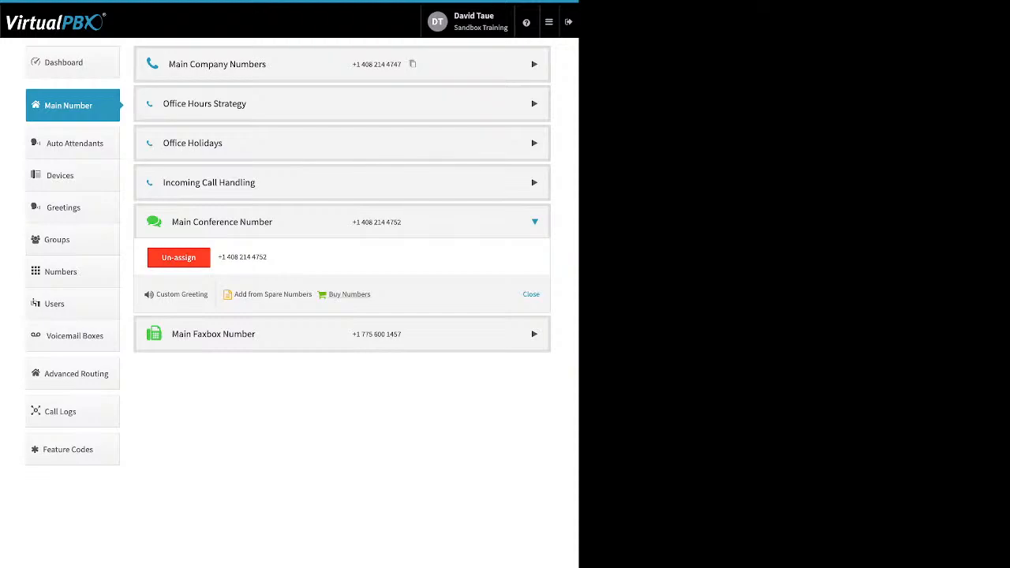
pyautogui.click(181, 293)
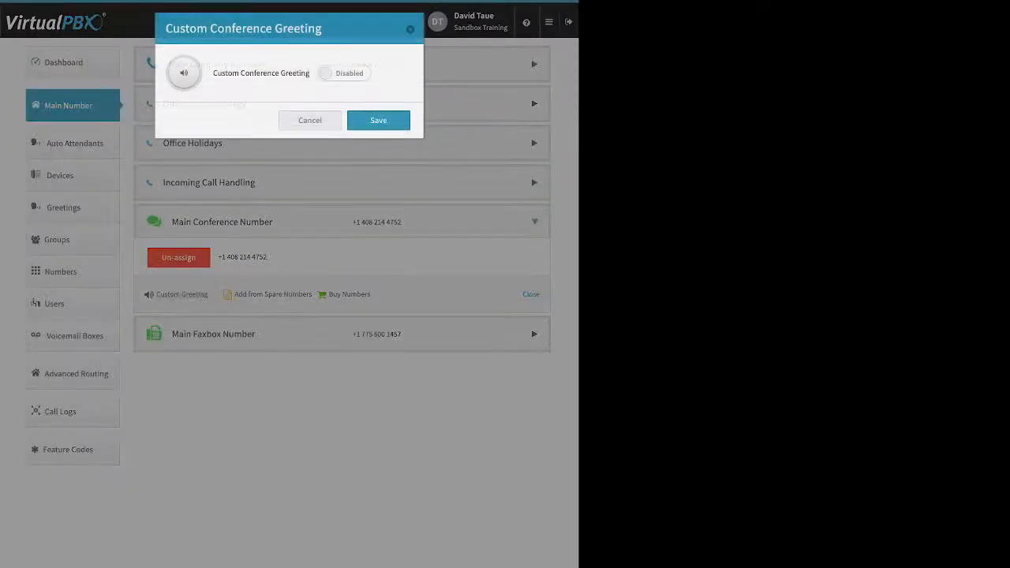
pyautogui.click(344, 74)
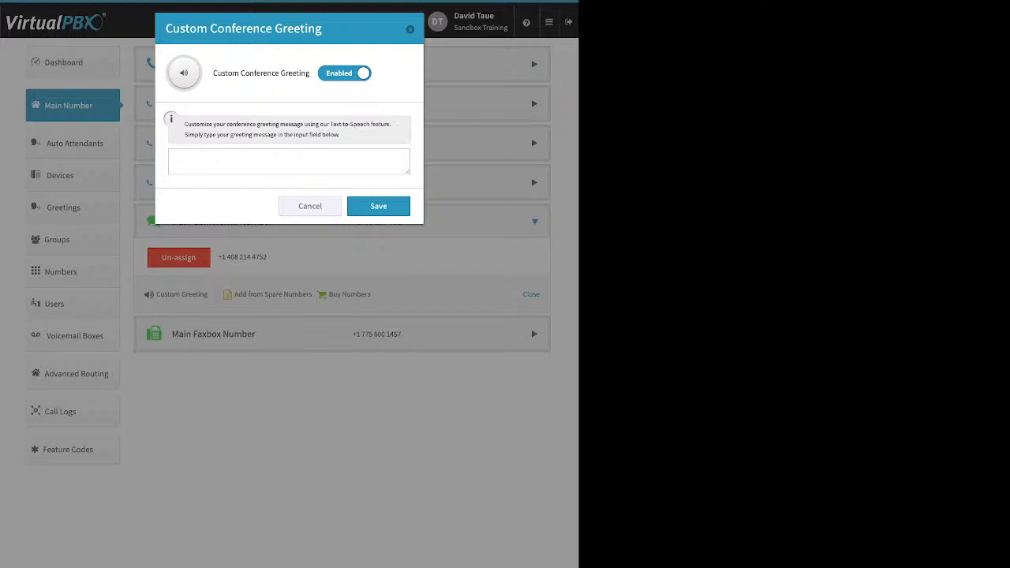
pyautogui.press('Escape')
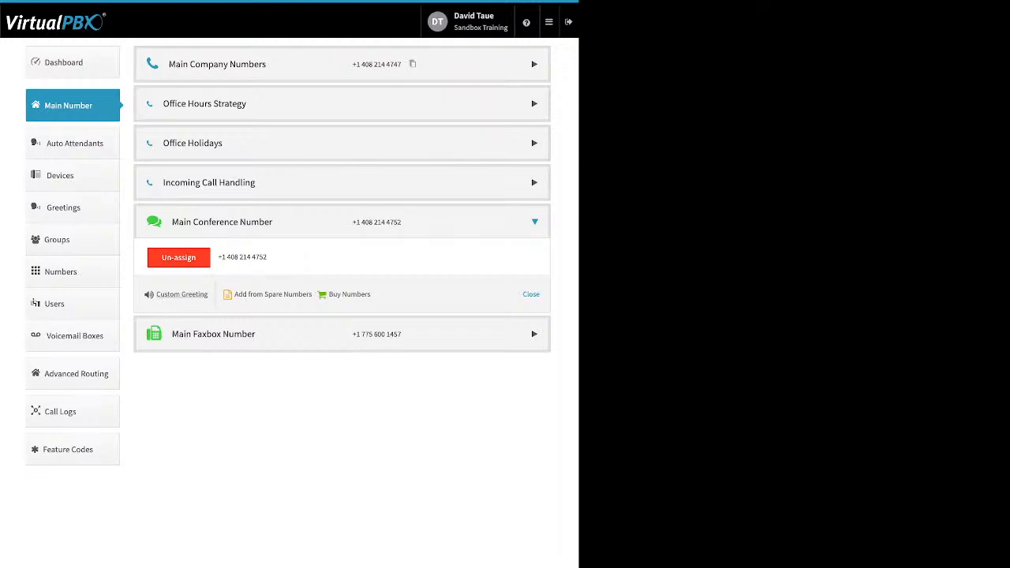
pyautogui.click(534, 334)
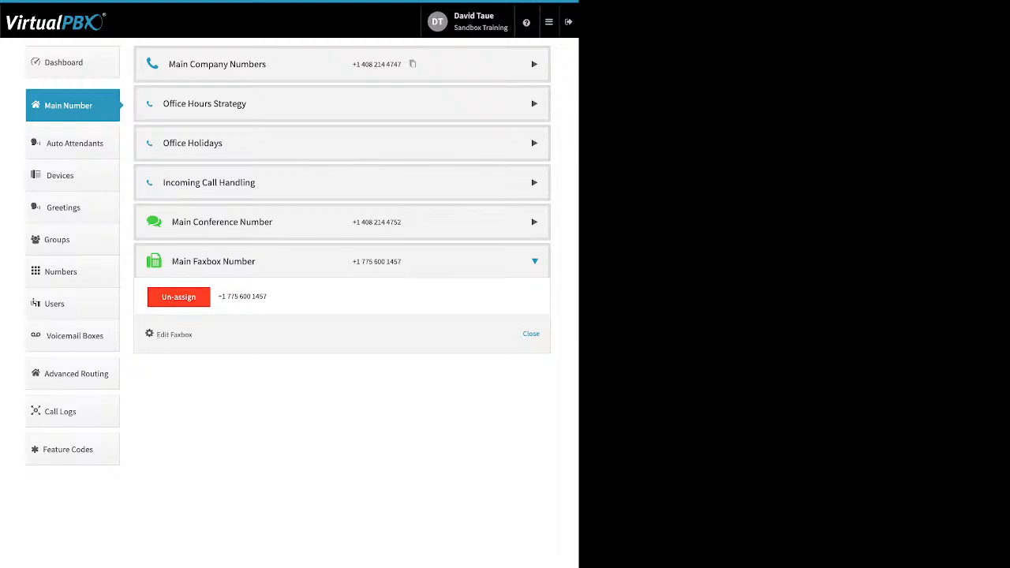
# Step: Review the main faxbox's Inbound Notification Email and Email Permissions settings, closing without saving
pyautogui.rightClick(175, 334)
pyautogui.click(175, 334)
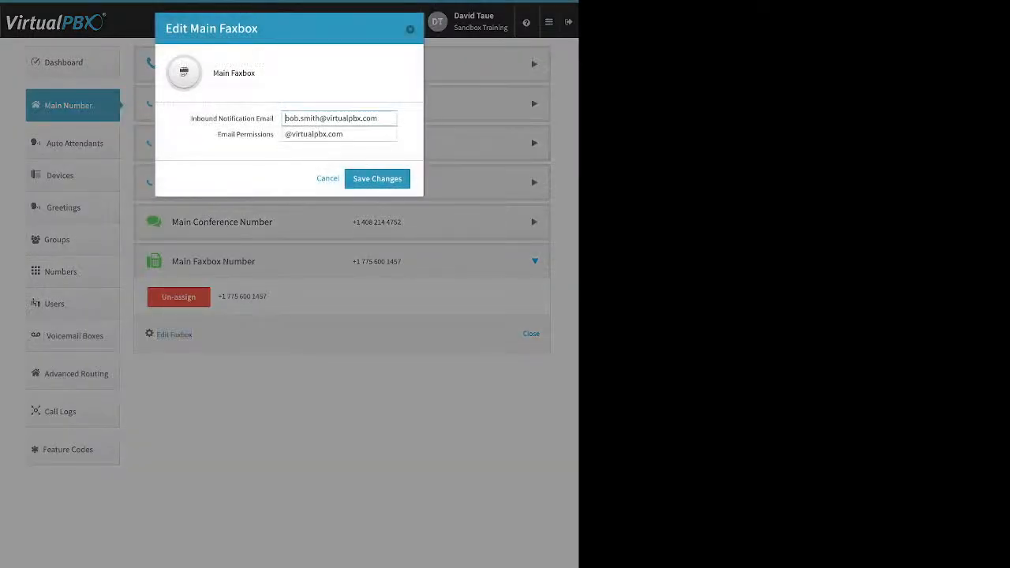
pyautogui.moveTo(191, 119); pyautogui.dragTo(273, 118)
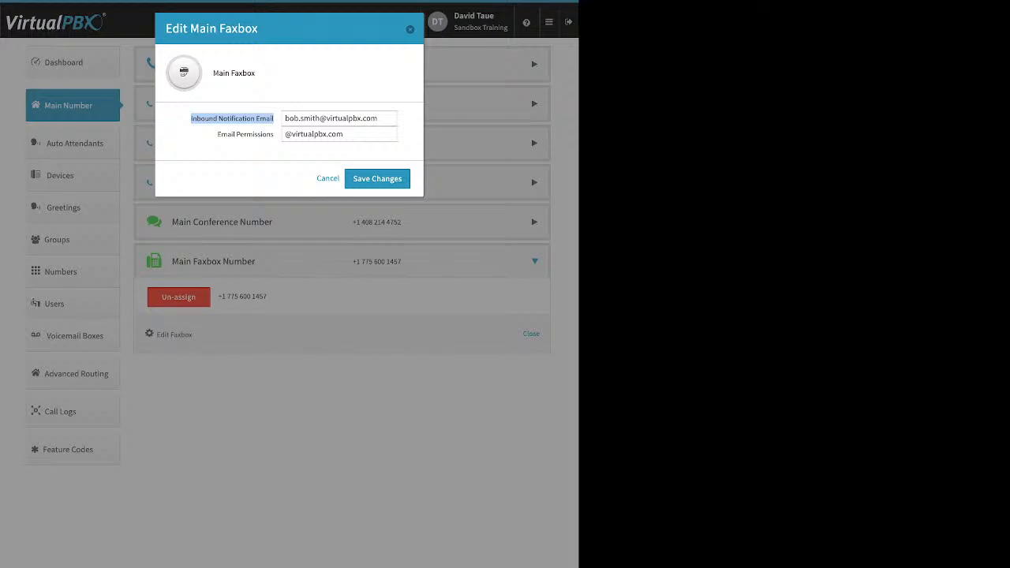
pyautogui.click(217, 134)
pyautogui.moveTo(216, 134); pyautogui.dragTo(344, 134)
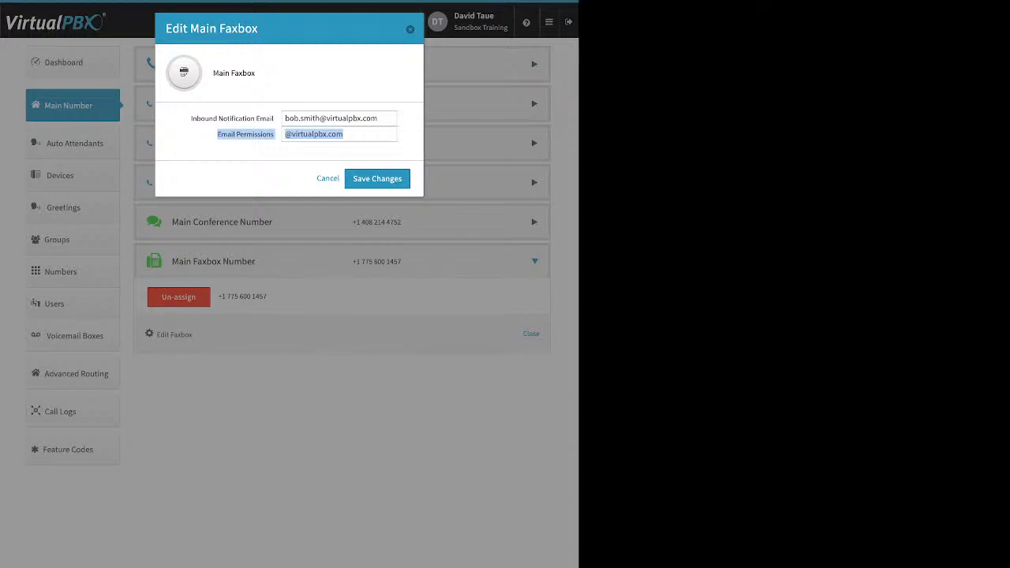
pyautogui.press('Escape')
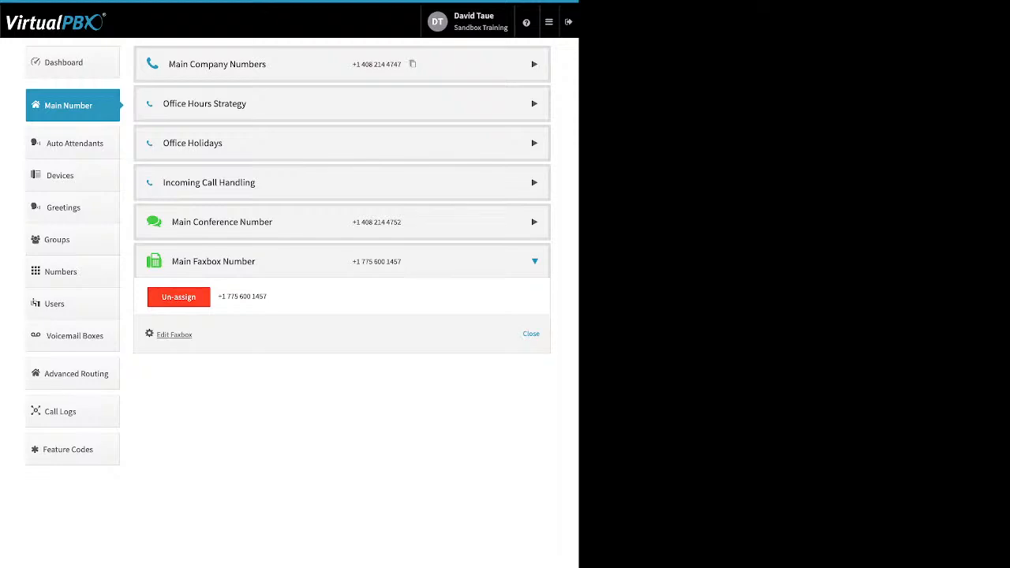
pyautogui.click(74, 144)
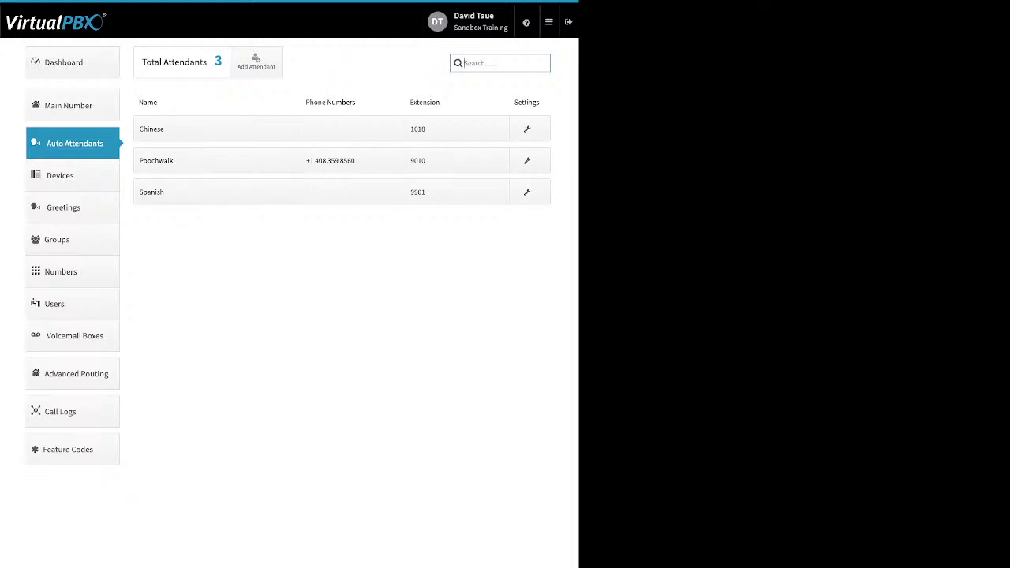
# Step: Open the Spanish attendant's (9901) settings panel from the Auto Attendants list
pyautogui.moveTo(164, 192); pyautogui.dragTo(139, 191)
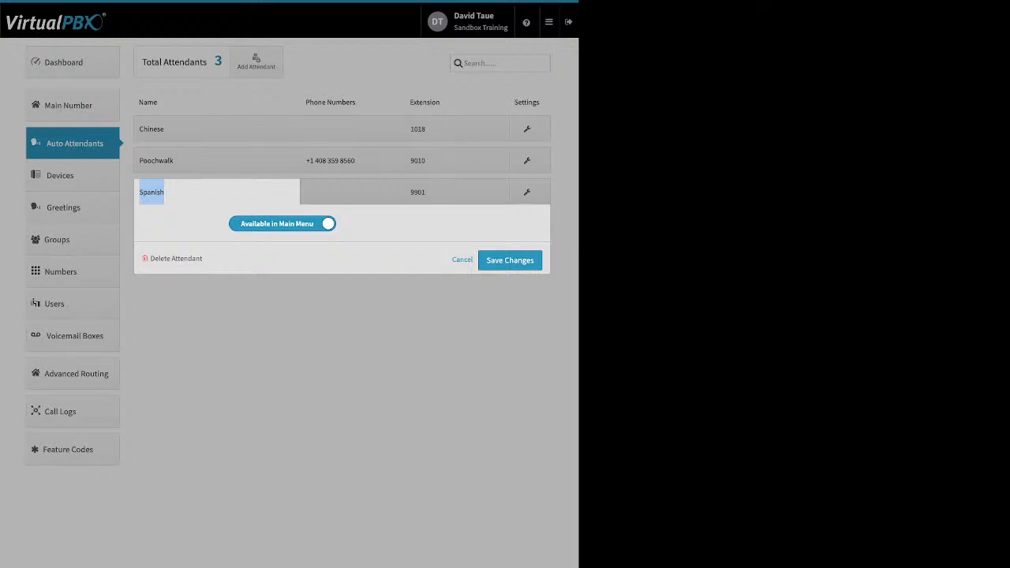
# Step: Collapse the Spanish panel, preview and cancel the Add Attendant dialog, then open Poochwalk's settings
pyautogui.click(462, 259)
pyautogui.click(256, 61)
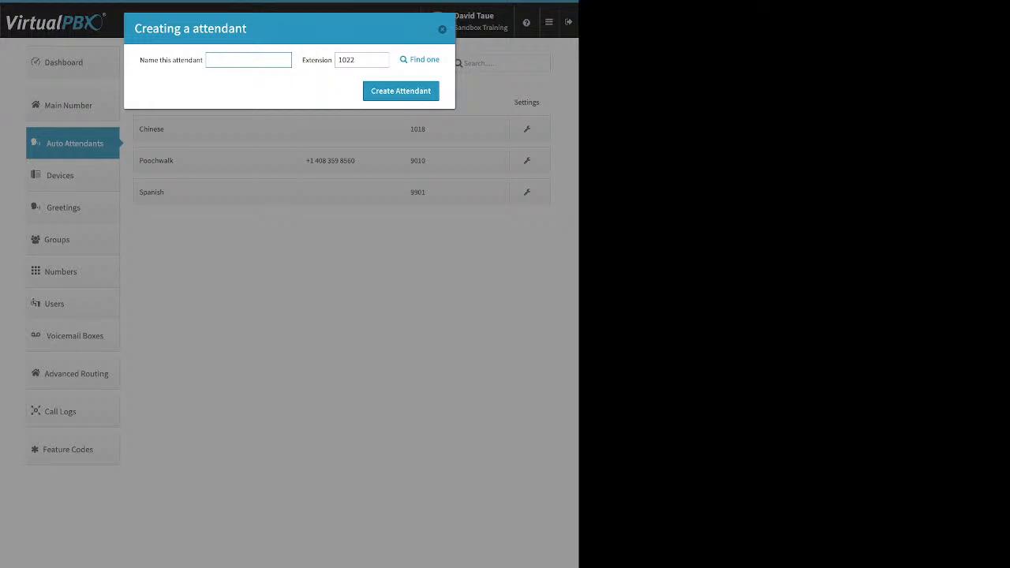
pyautogui.click(442, 29)
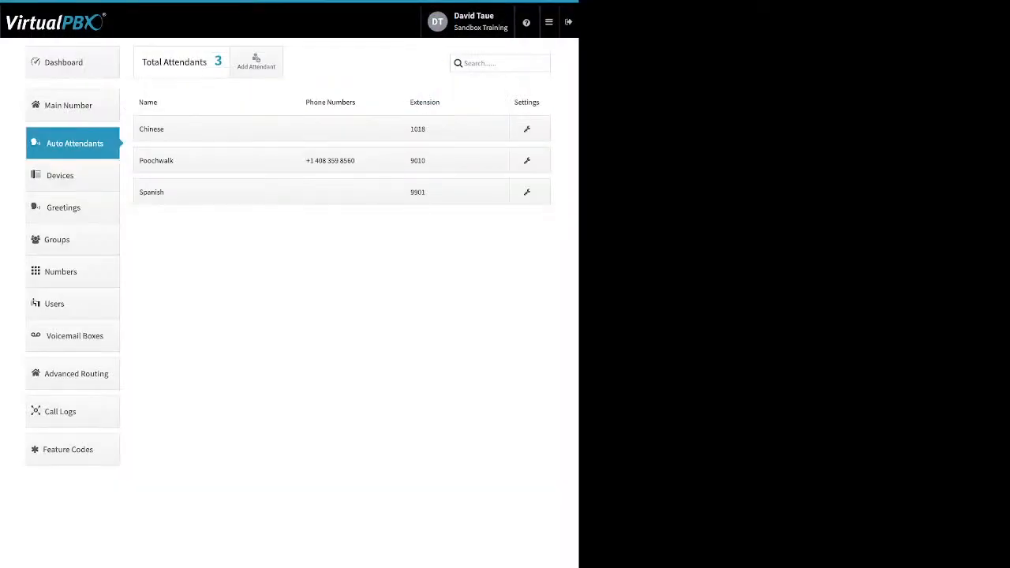
pyautogui.click(189, 161)
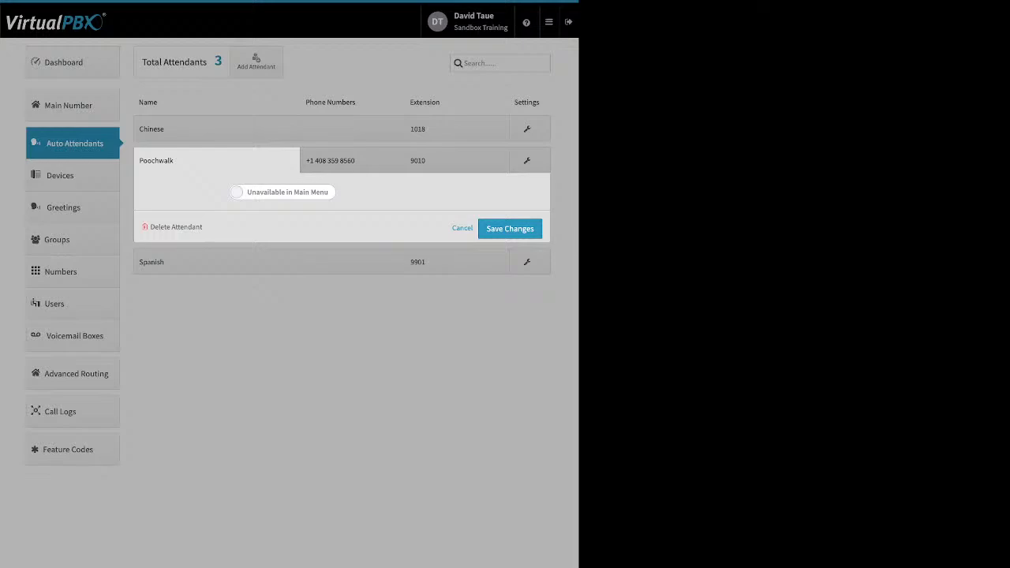
# Step: Toggle Poochwalk's main-menu availability on and back off, discard it, and glance at Spanish's settings
pyautogui.click(283, 192)
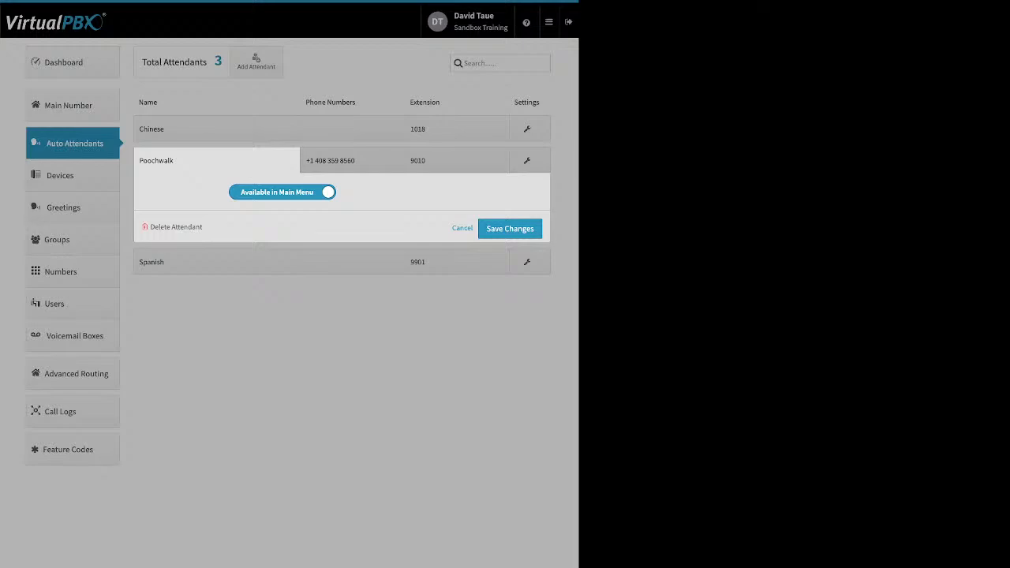
pyautogui.click(283, 192)
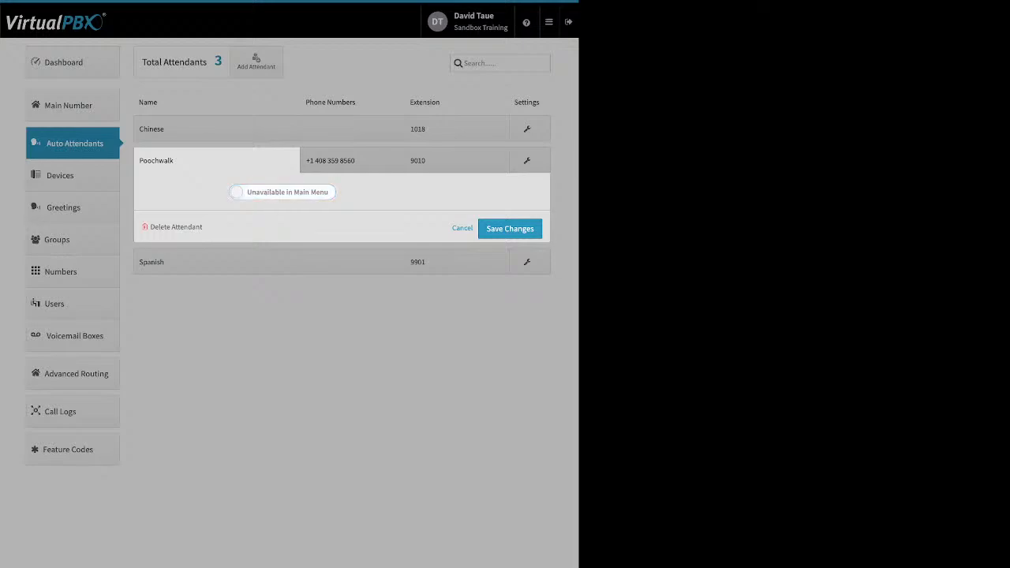
pyautogui.click(463, 228)
pyautogui.click(217, 191)
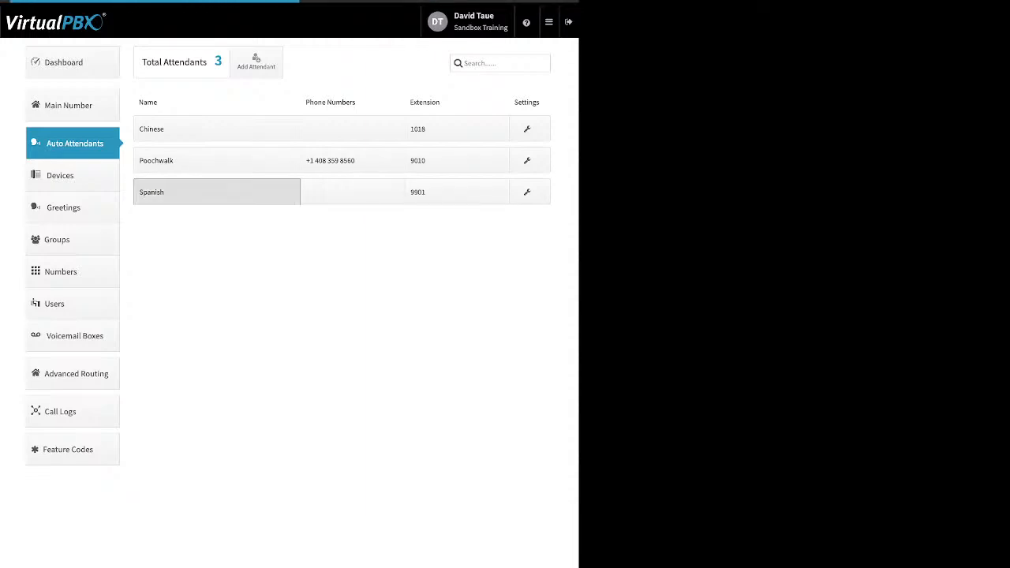
pyautogui.click(462, 260)
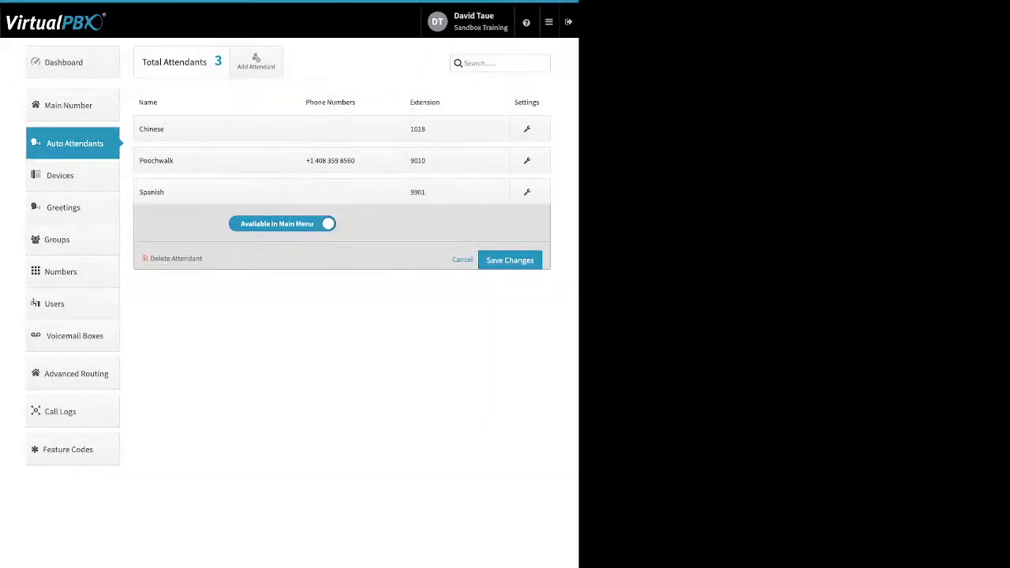
# Step: View Poochwalk's assigned phone number and its options, then open its 9010 extension settings
pyautogui.click(352, 160)
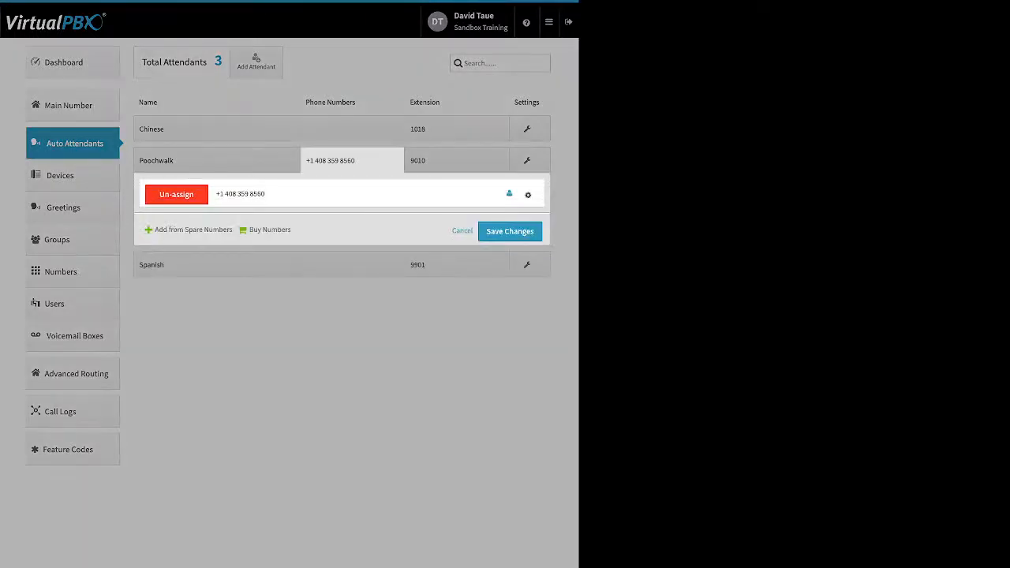
pyautogui.click(528, 194)
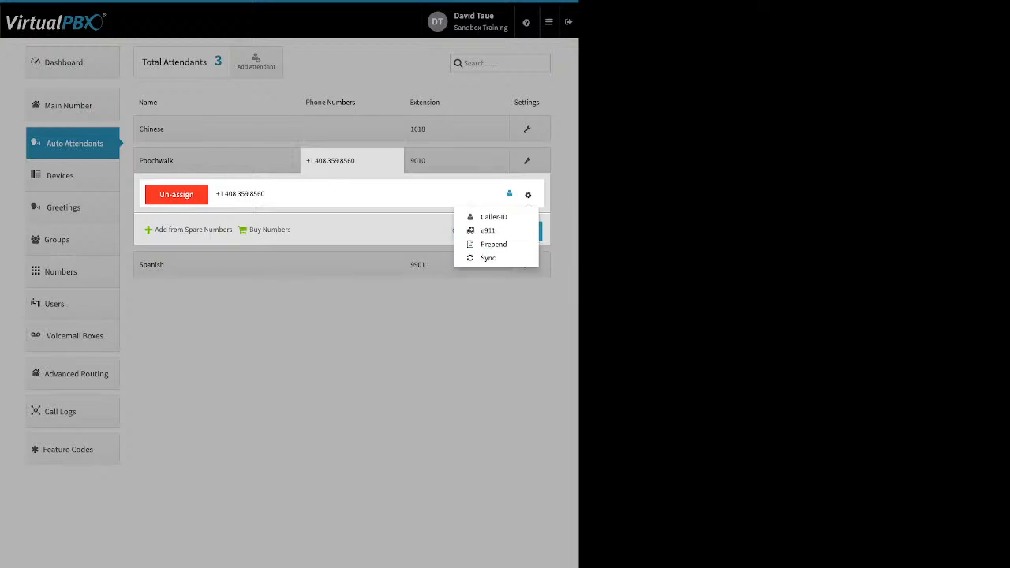
pyautogui.click(456, 161)
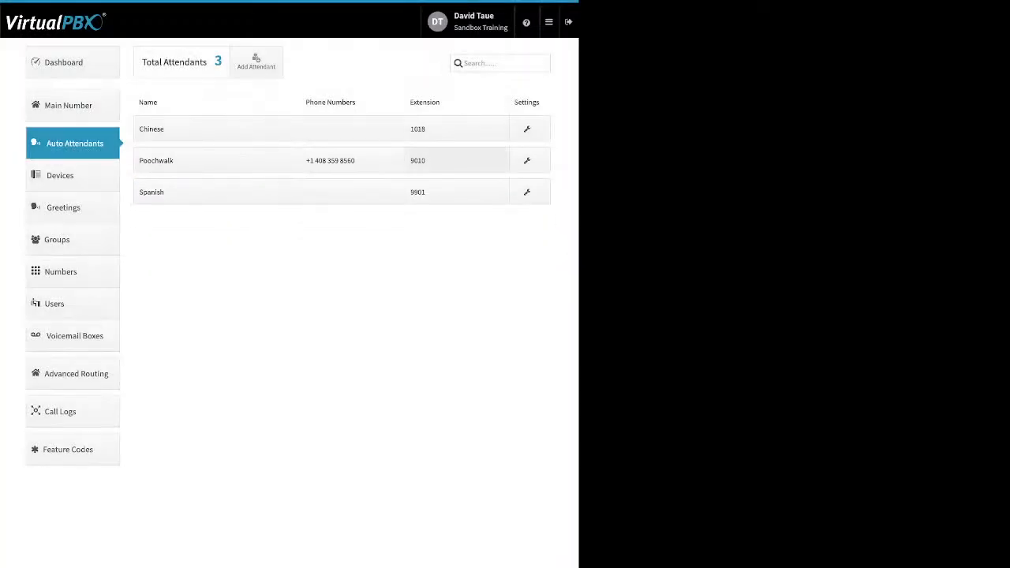
pyautogui.click(456, 160)
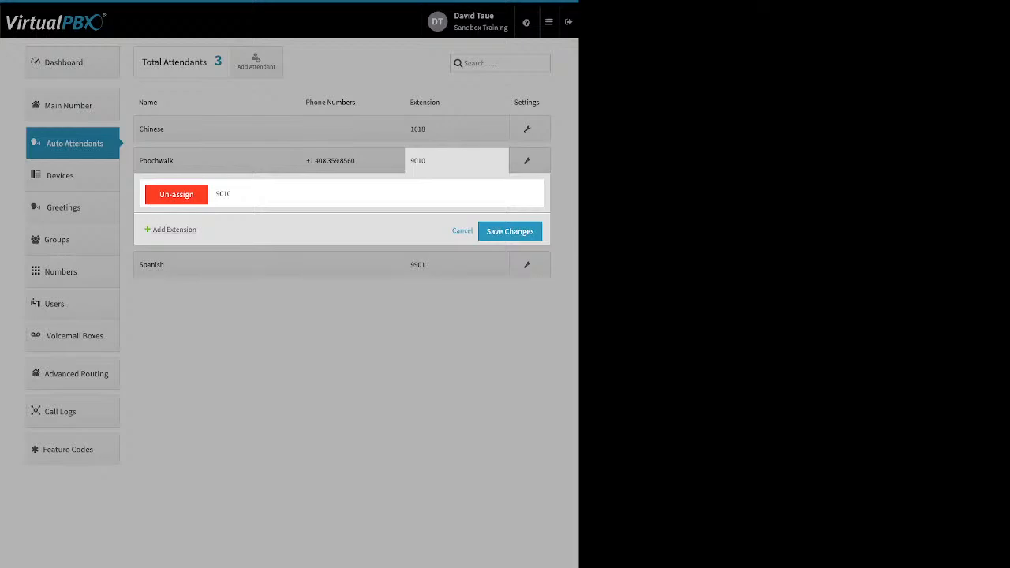
# Step: Start adding extension 1007 to Poochwalk, then discard it so only 9010 remains
pyautogui.click(174, 230)
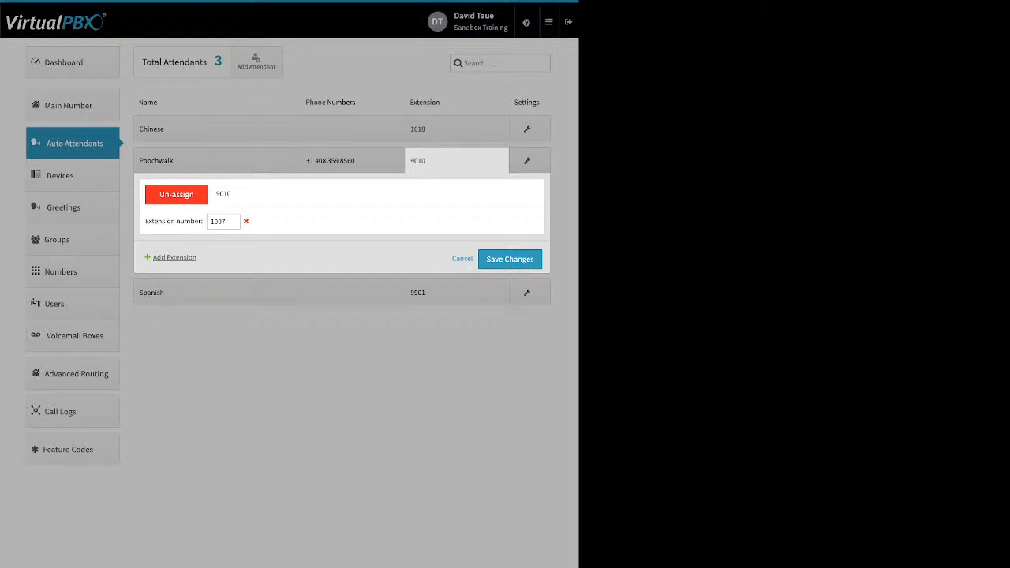
pyautogui.click(463, 259)
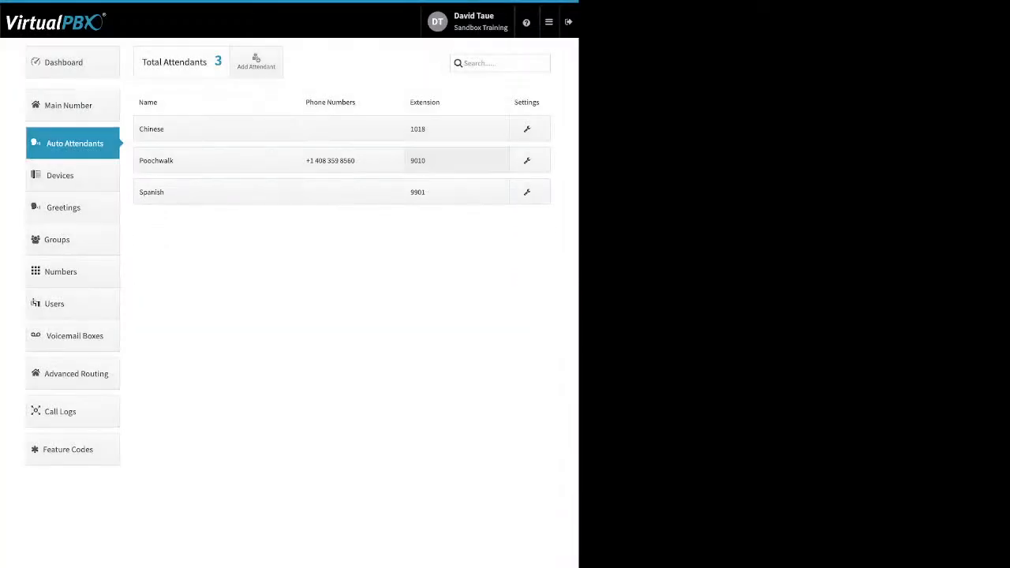
pyautogui.click(457, 161)
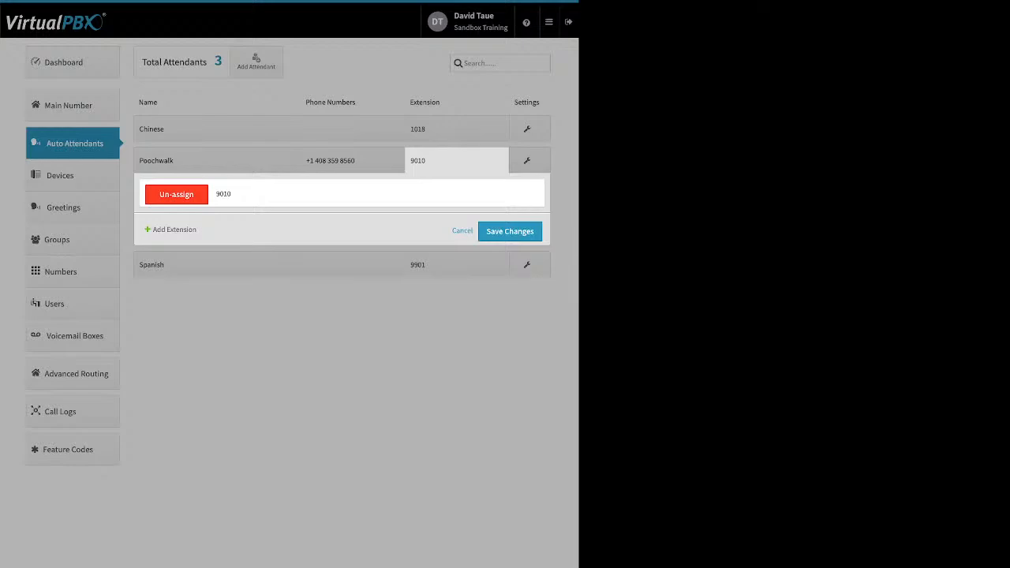
pyautogui.click(462, 230)
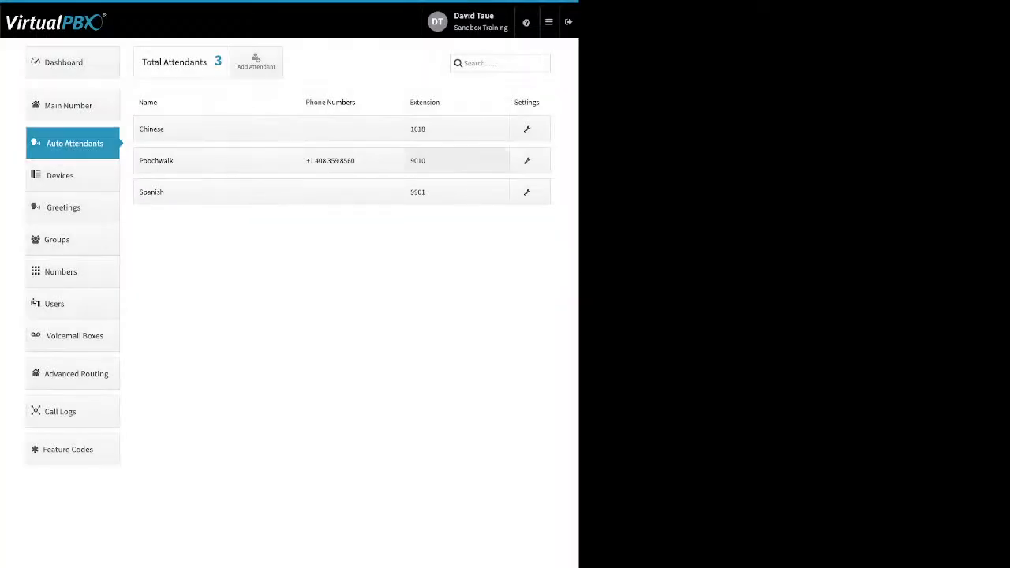
# Step: Open Poochwalk's call-flow settings and review the After Hours, Holidays and Open Hours flows
pyautogui.click(527, 161)
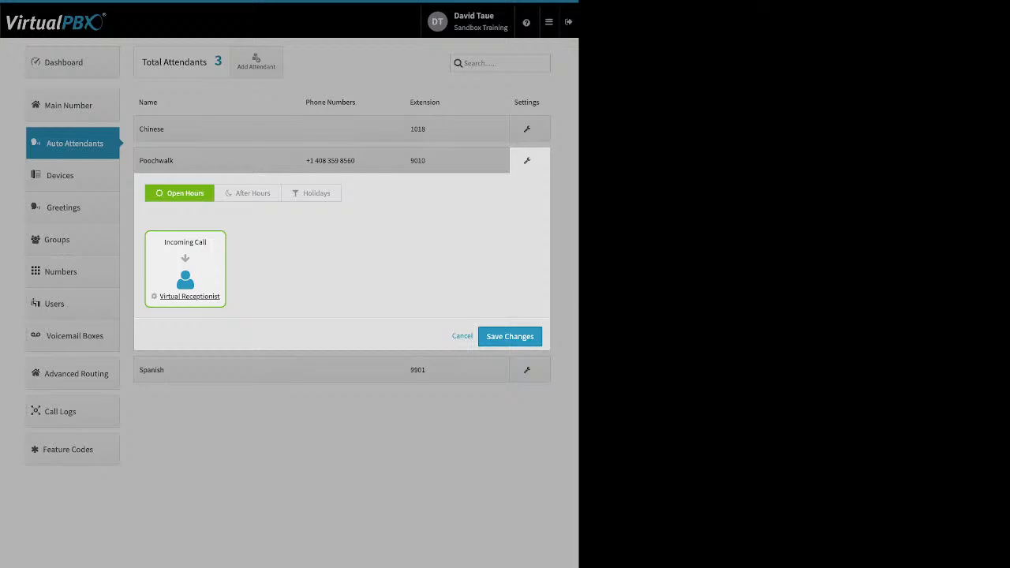
pyautogui.click(248, 194)
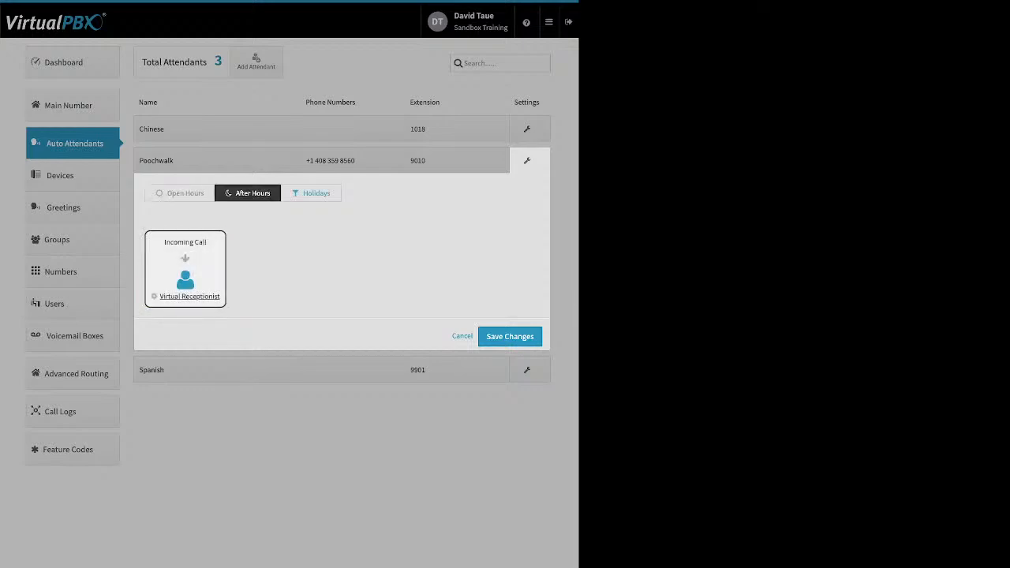
pyautogui.click(311, 193)
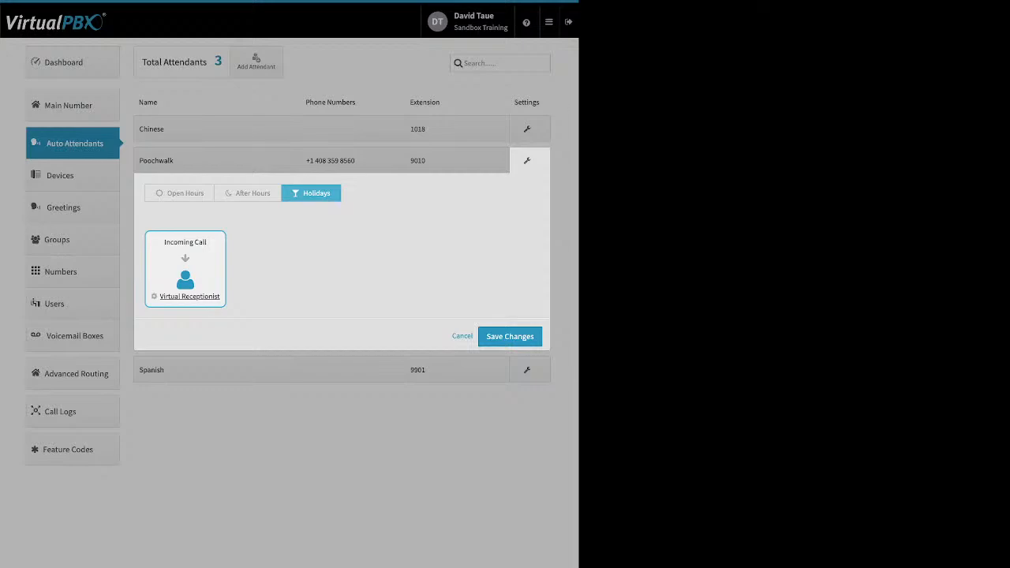
pyautogui.click(180, 193)
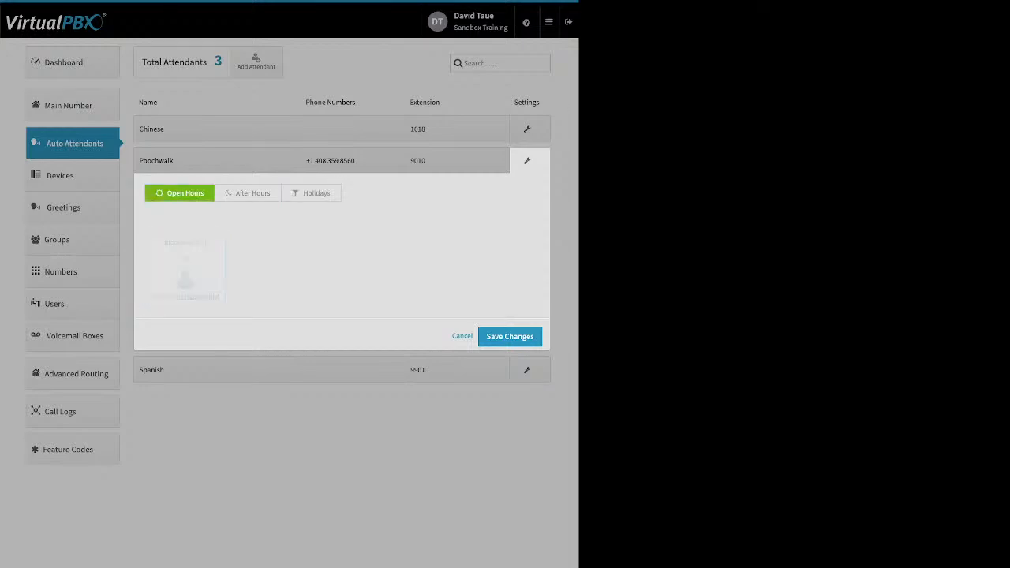
# Step: Save the Open Hours virtual receptionist settings and Poochwalk's updated call strategy
pyautogui.click(189, 297)
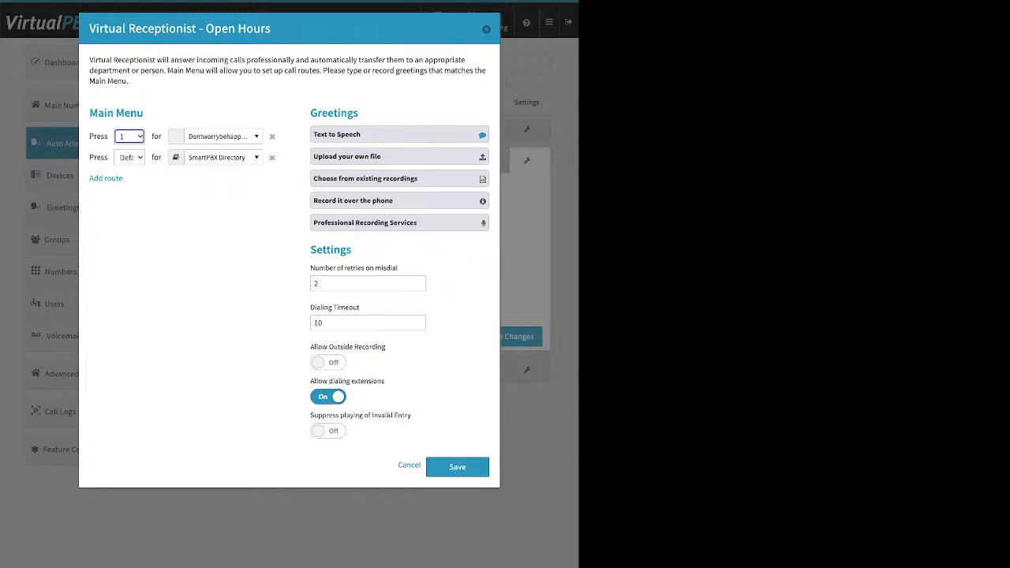
pyautogui.click(466, 465)
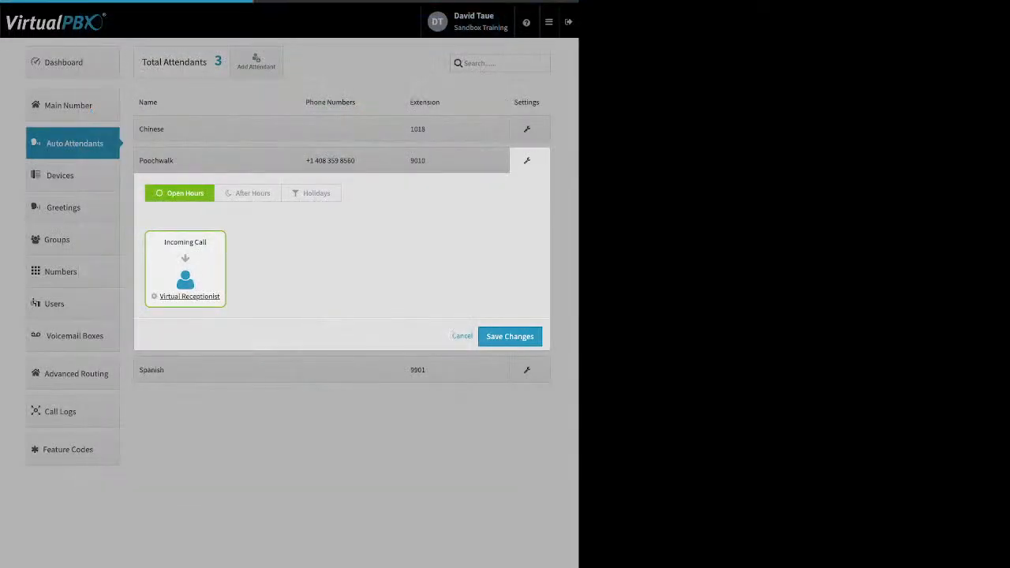
pyautogui.click(483, 336)
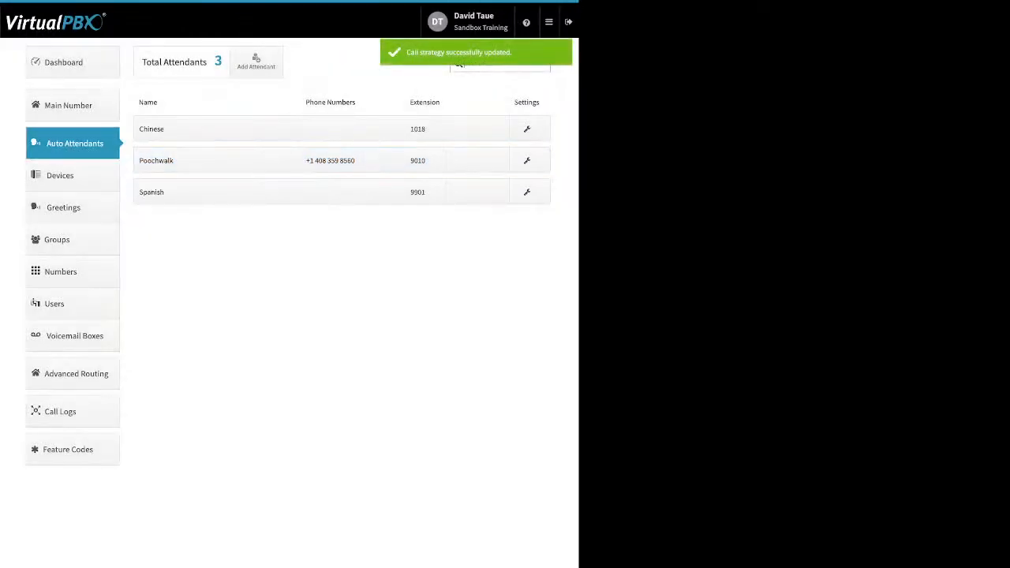
pyautogui.click(63, 175)
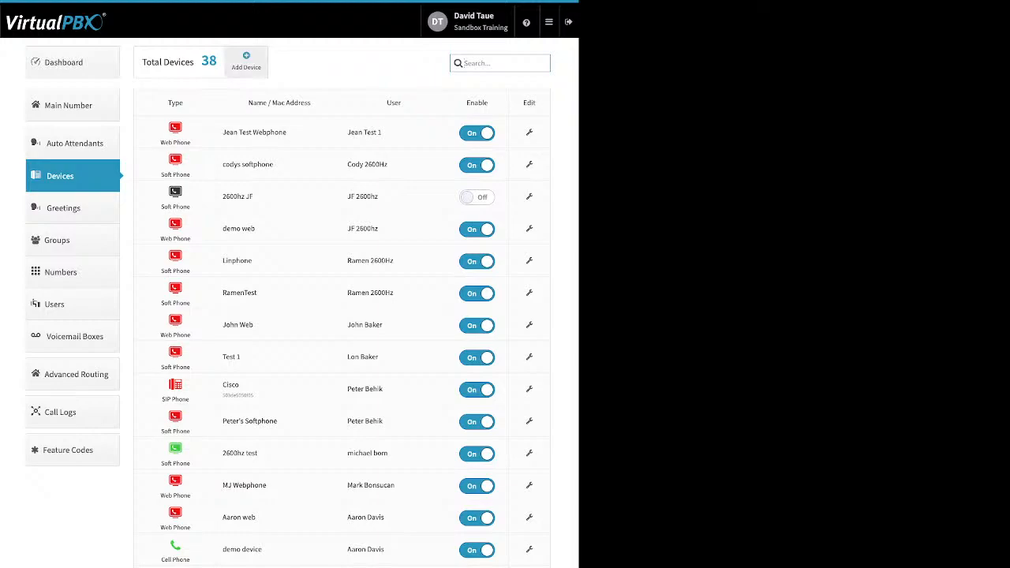
# Step: Choose SIP Phone under Add Device to bring up the Yealink, Poly, Obihai, Htek, Grandstream and Cisco brands
pyautogui.click(246, 61)
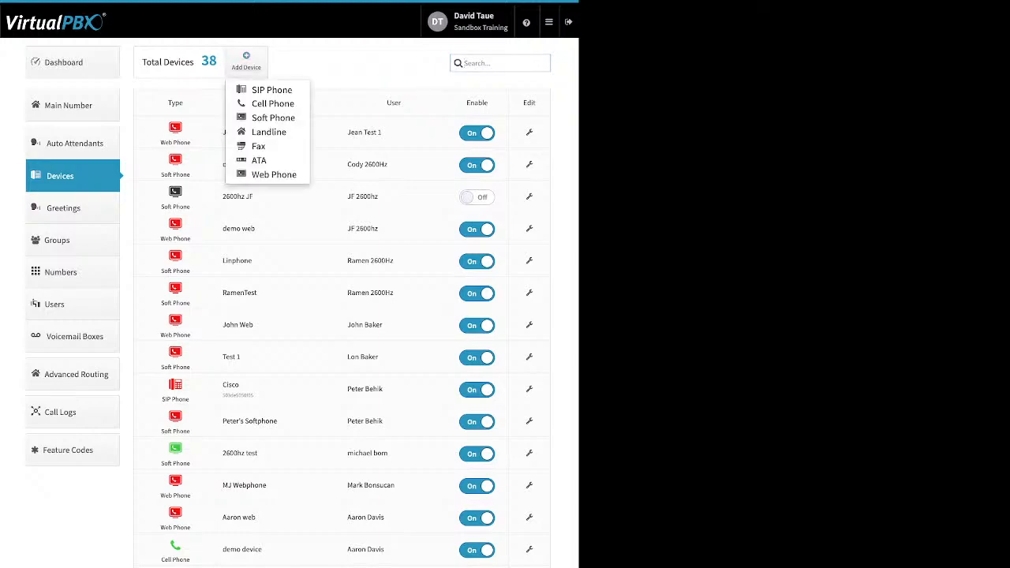
pyautogui.click(271, 90)
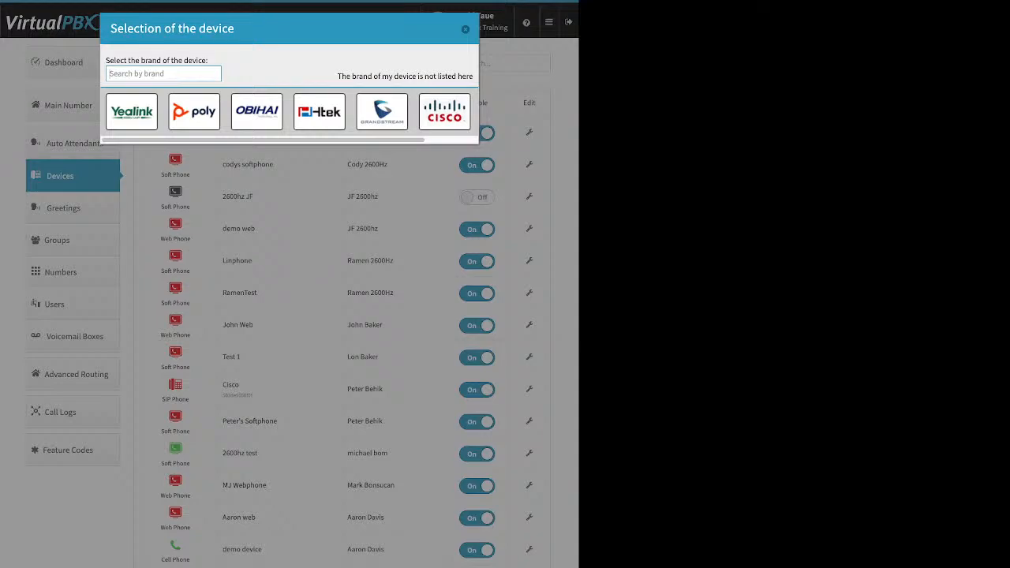
pyautogui.click(132, 111)
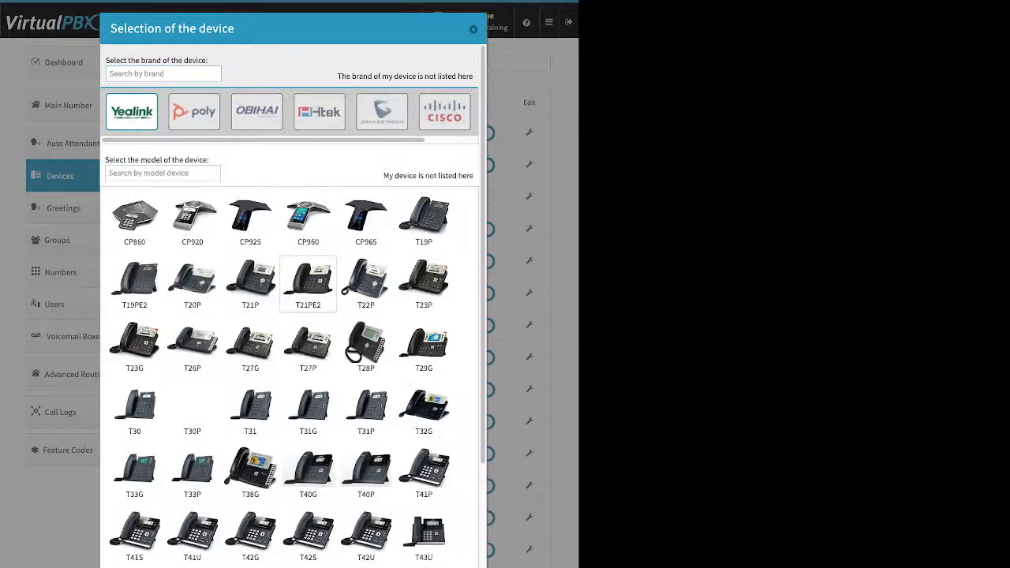
pyautogui.scroll(-2, 366, 292)
pyautogui.scroll(2, 366, 307)
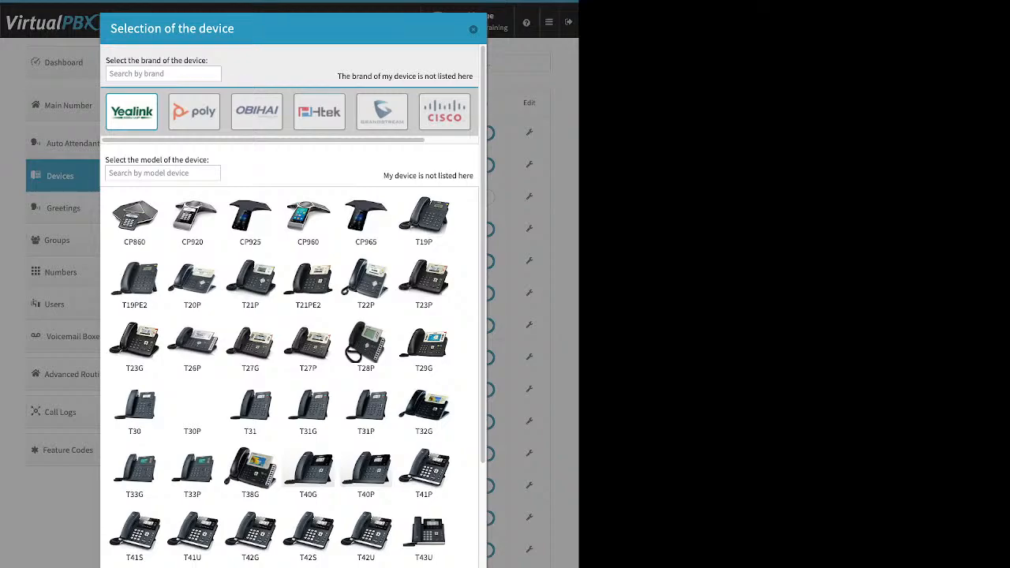
pyautogui.click(319, 111)
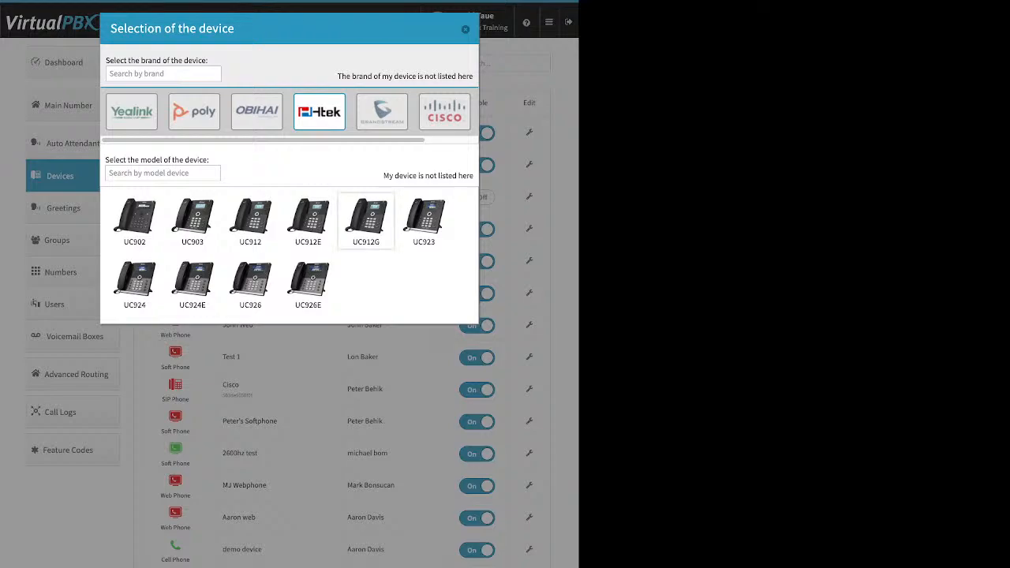
pyautogui.click(367, 221)
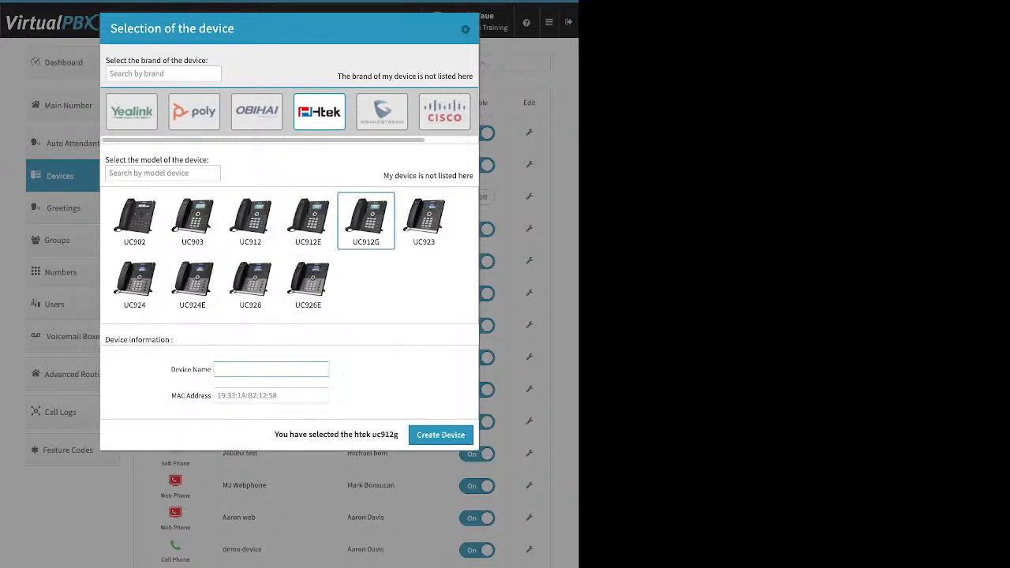
# Step: Point out the Device Name and MAC Address fields for the new Htek UC912G
pyautogui.tripleClick(191, 370)
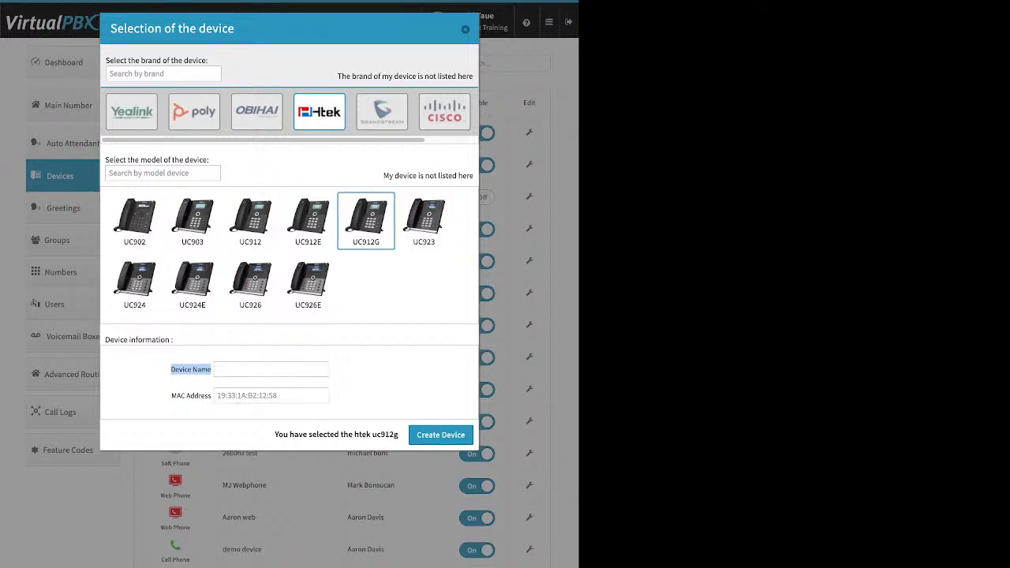
pyautogui.click(219, 395)
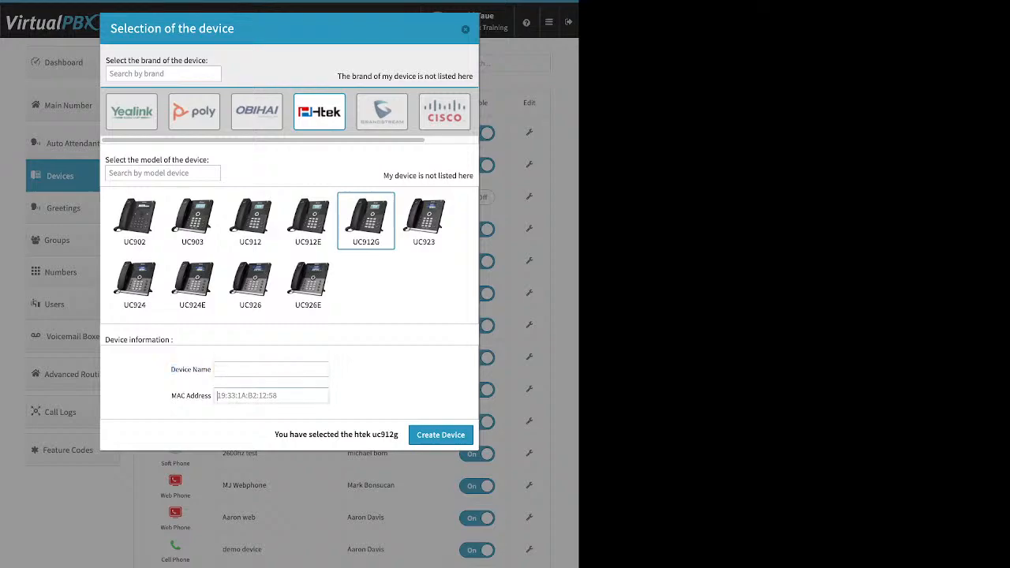
pyautogui.moveTo(171, 396); pyautogui.dragTo(212, 396)
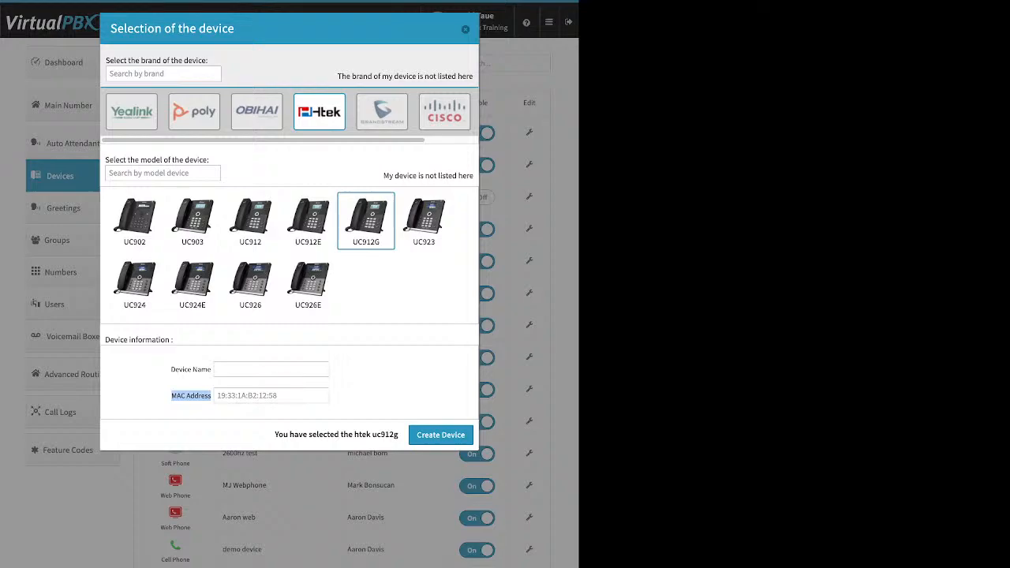
pyautogui.click(192, 396)
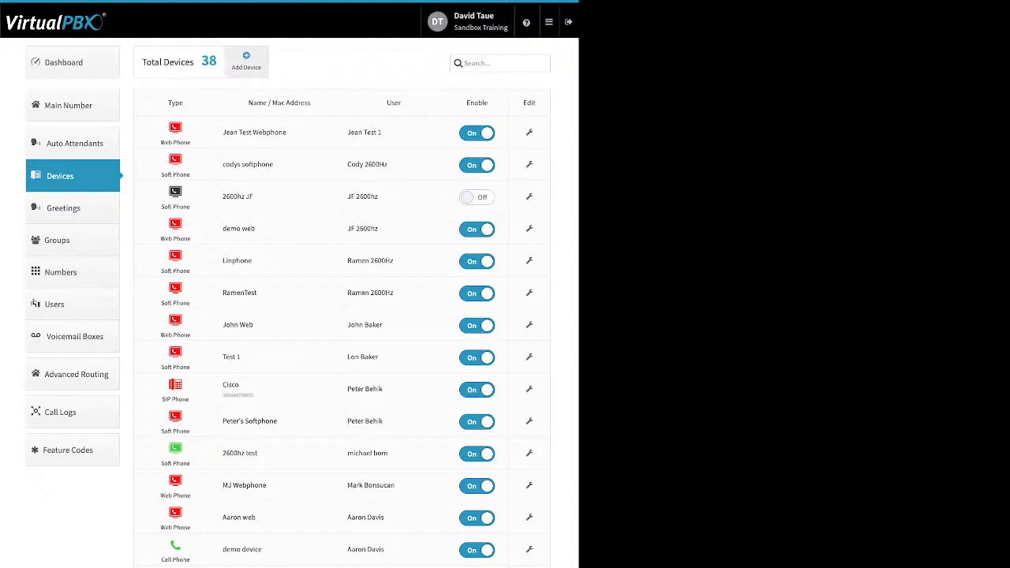
pyautogui.click(246, 61)
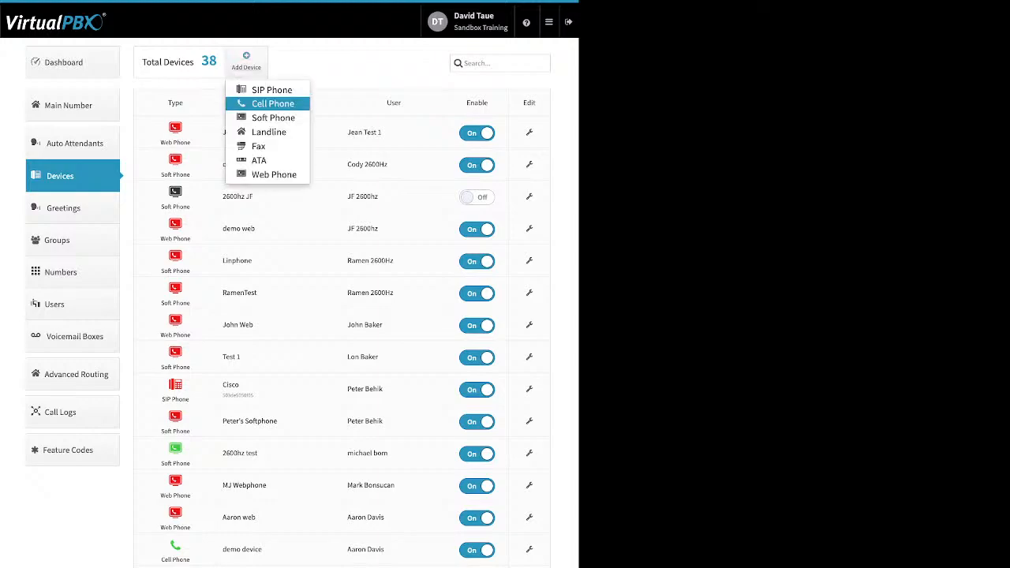
pyautogui.click(273, 103)
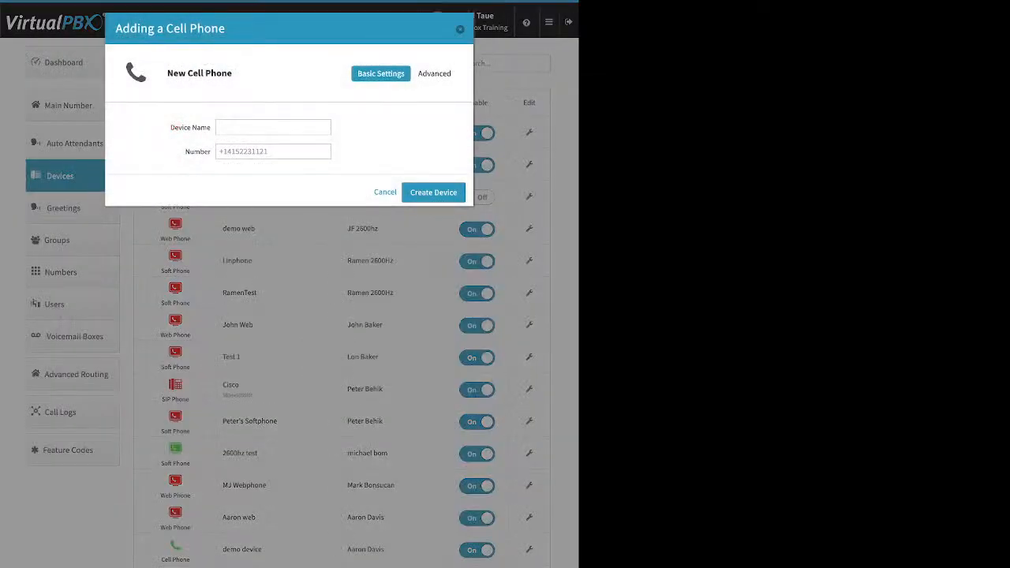
pyautogui.tripleClick(190, 128)
pyautogui.click(272, 127)
pyautogui.doubleClick(198, 152)
pyautogui.press('Escape')
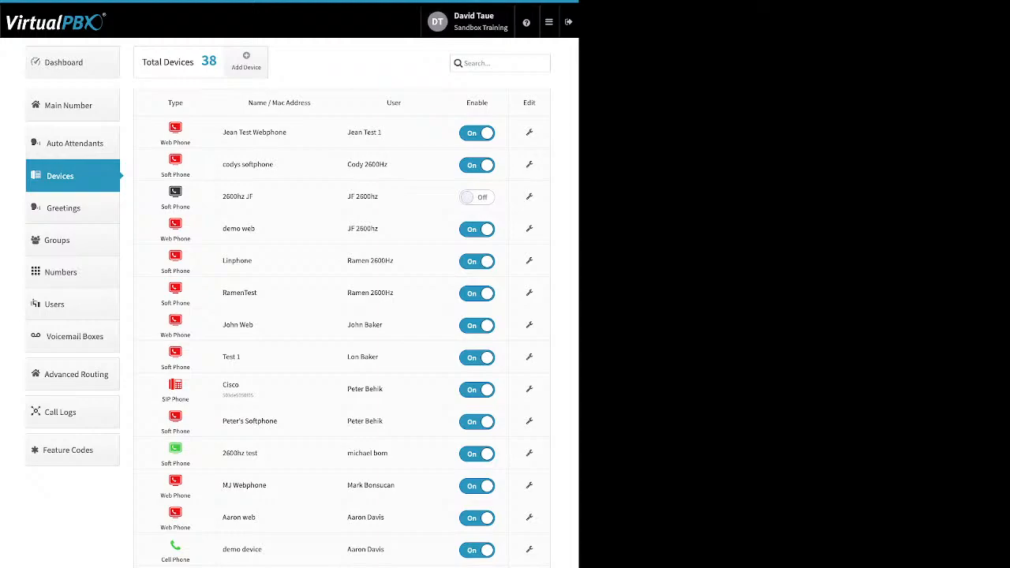
pyautogui.click(529, 549)
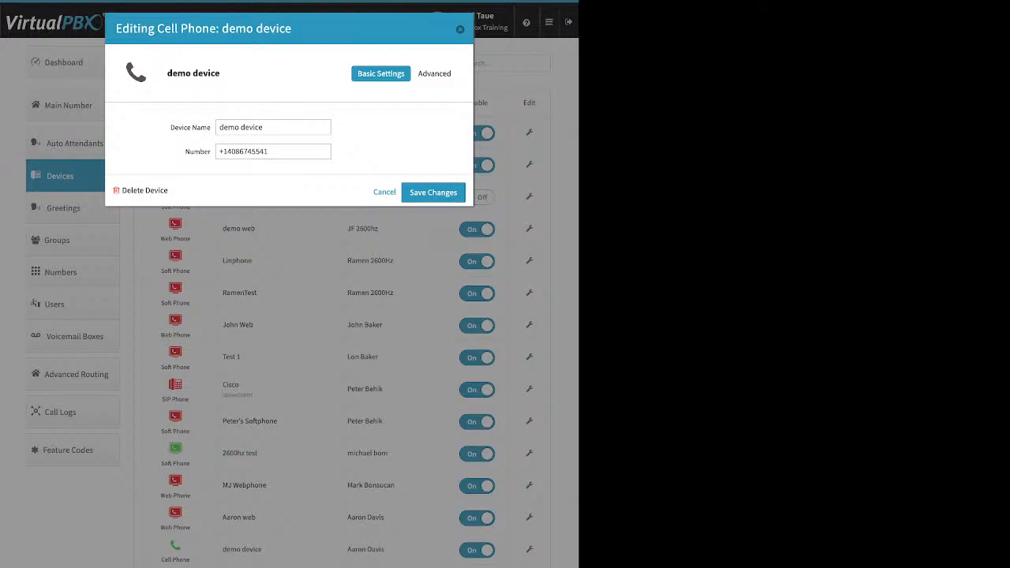
# Step: Open the demo cell phone's Advanced Options and toggle cellphone voicemail use on, then back off
pyautogui.click(436, 74)
pyautogui.click(421, 93)
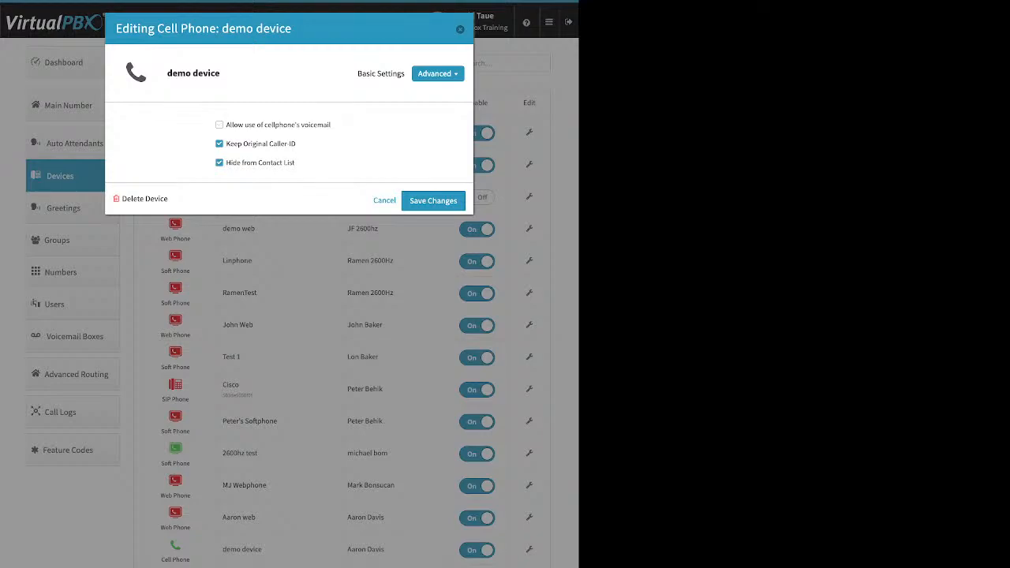
pyautogui.moveTo(227, 124); pyautogui.dragTo(331, 124)
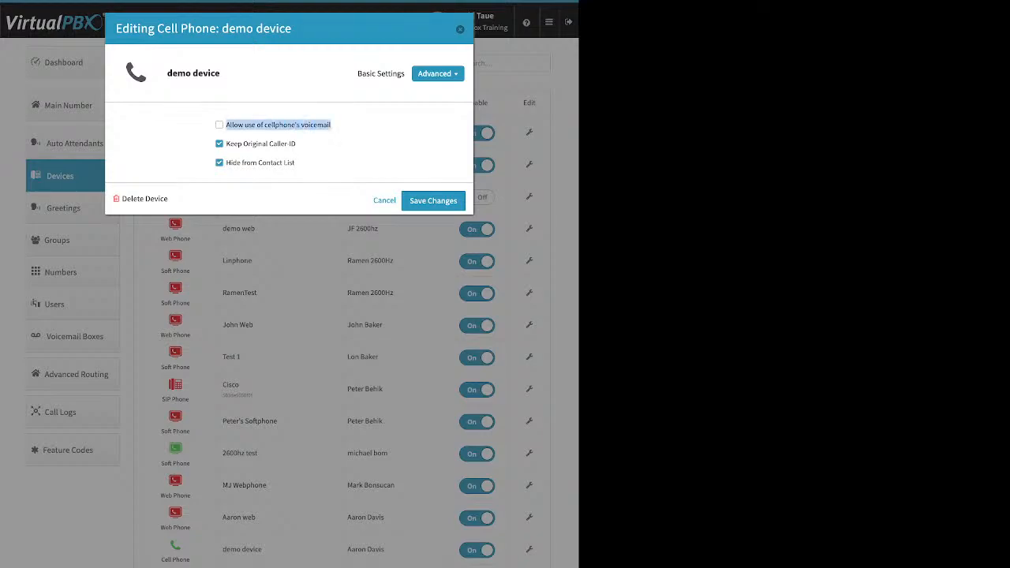
pyautogui.click(343, 132)
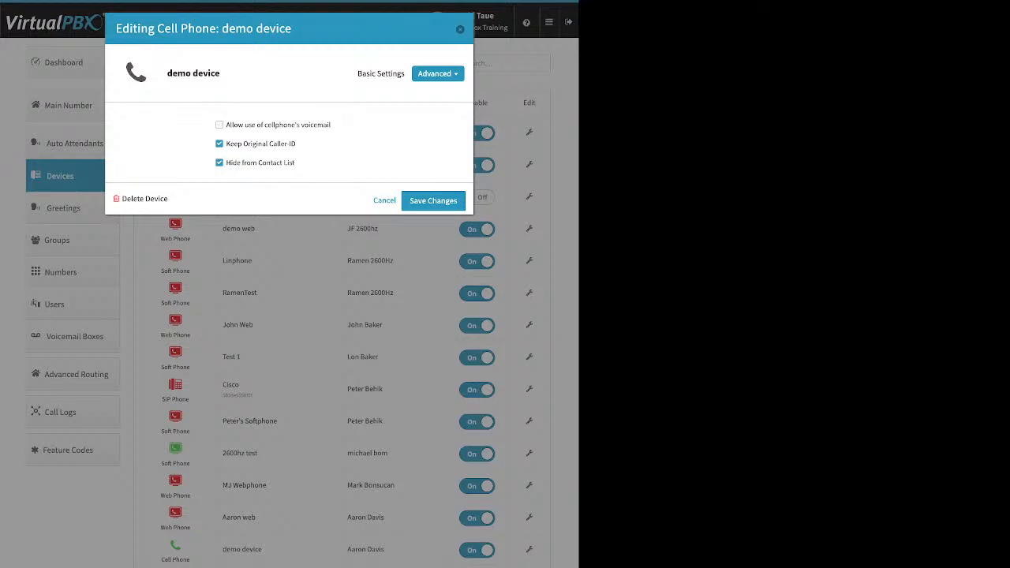
pyautogui.click(219, 124)
pyautogui.click(219, 124)
# Step: Uncheck Keep Original Caller-ID and close the Editing Cell Phone dialog
pyautogui.moveTo(297, 144); pyautogui.dragTo(225, 144)
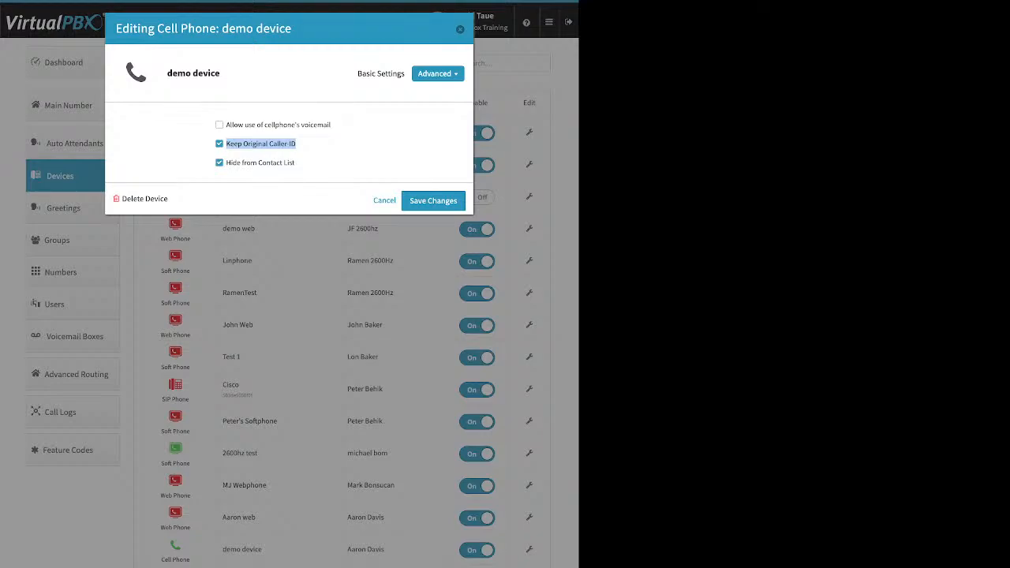
pyautogui.click(219, 144)
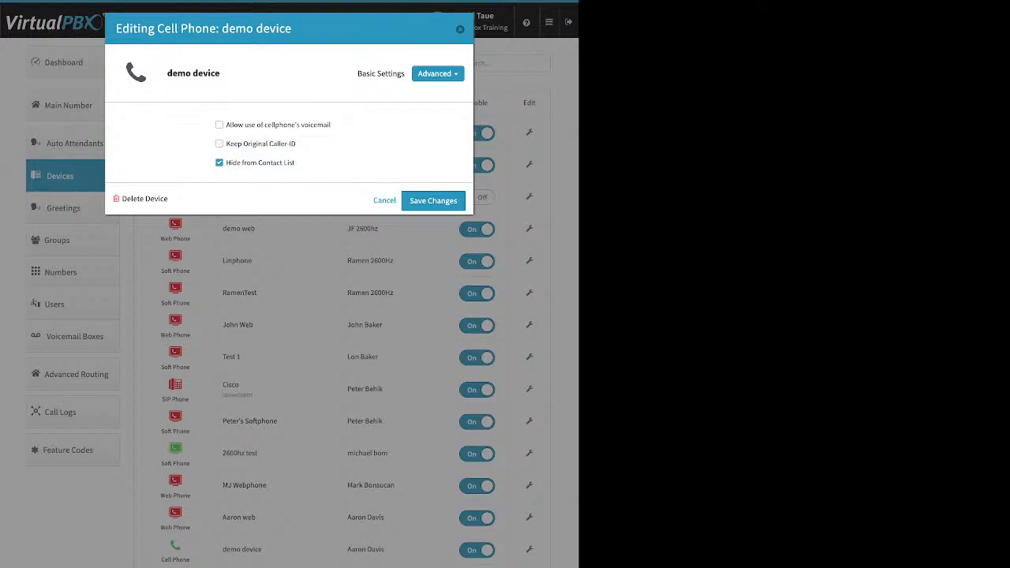
pyautogui.click(460, 29)
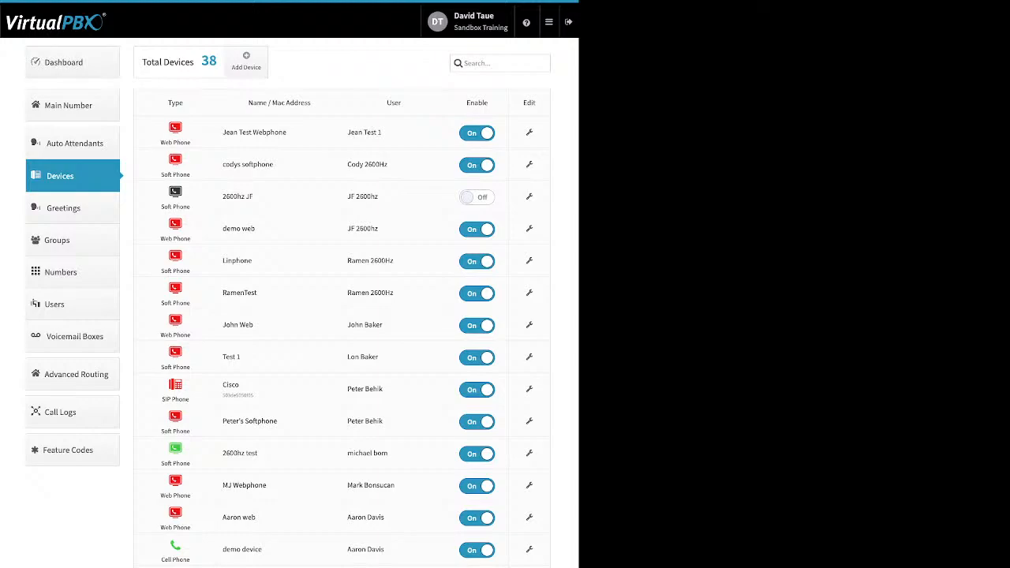
pyautogui.click(64, 62)
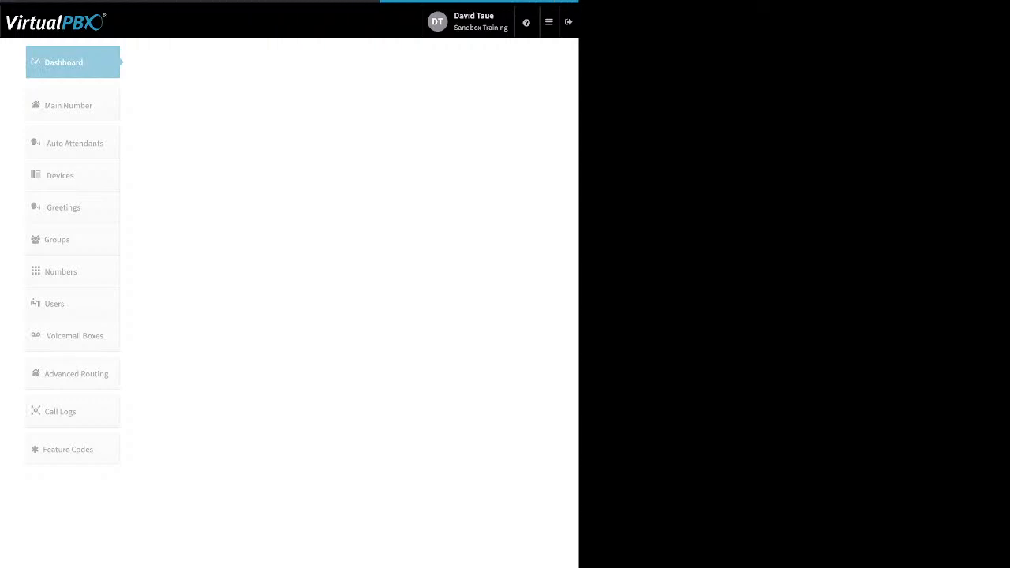
pyautogui.click(393, 63)
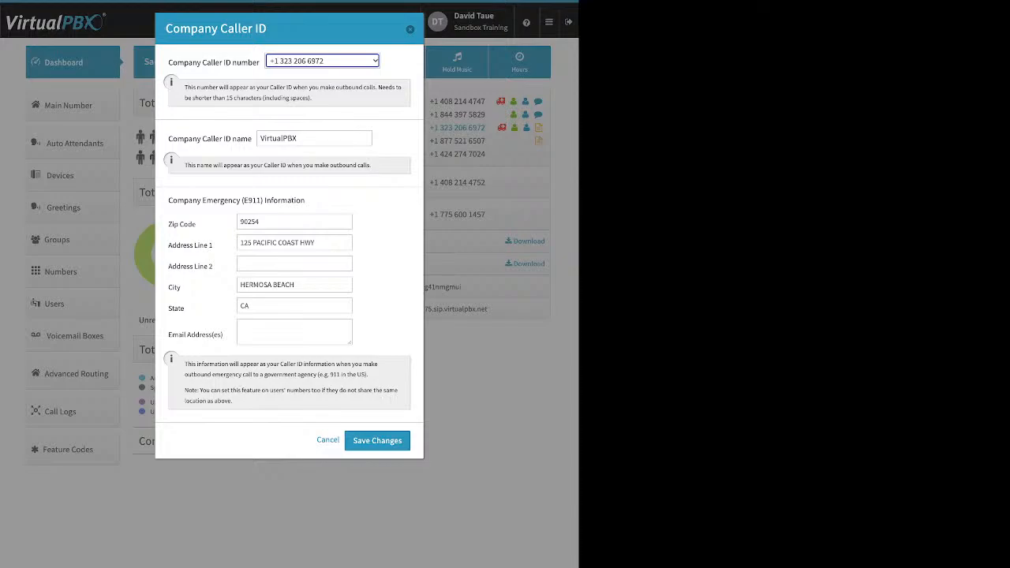
pyautogui.click(409, 29)
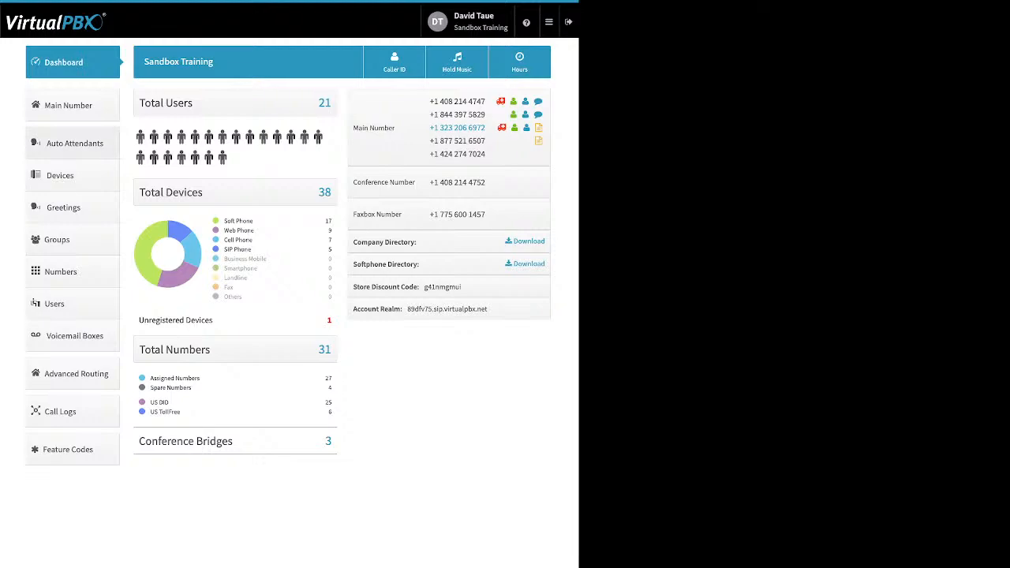
pyautogui.click(60, 176)
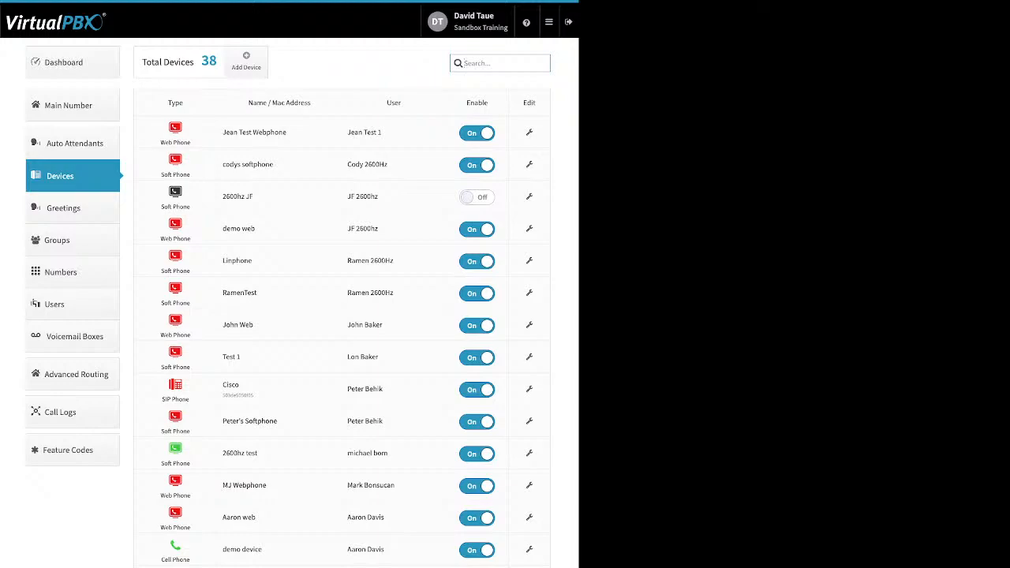
pyautogui.click(246, 61)
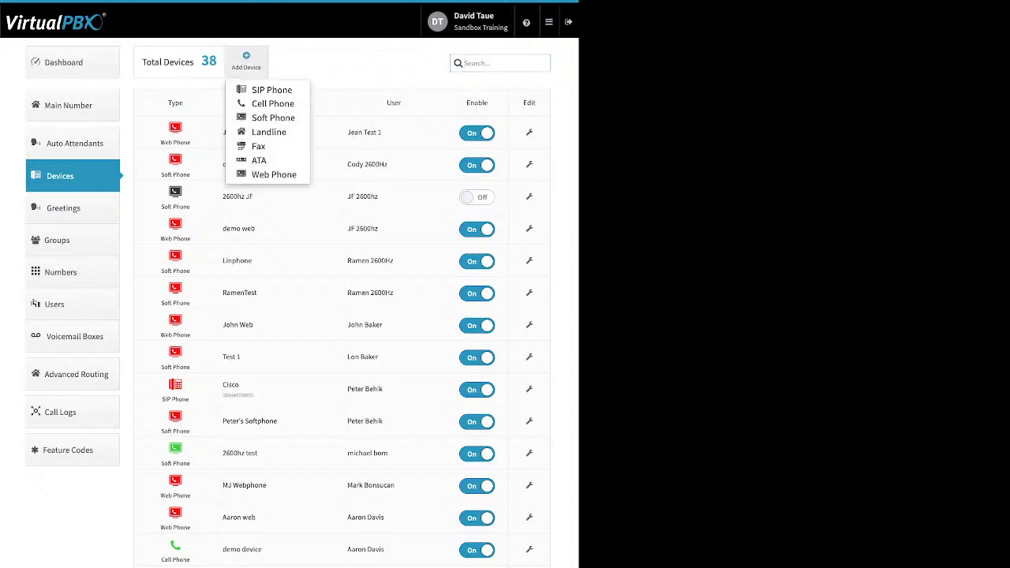
pyautogui.click(273, 118)
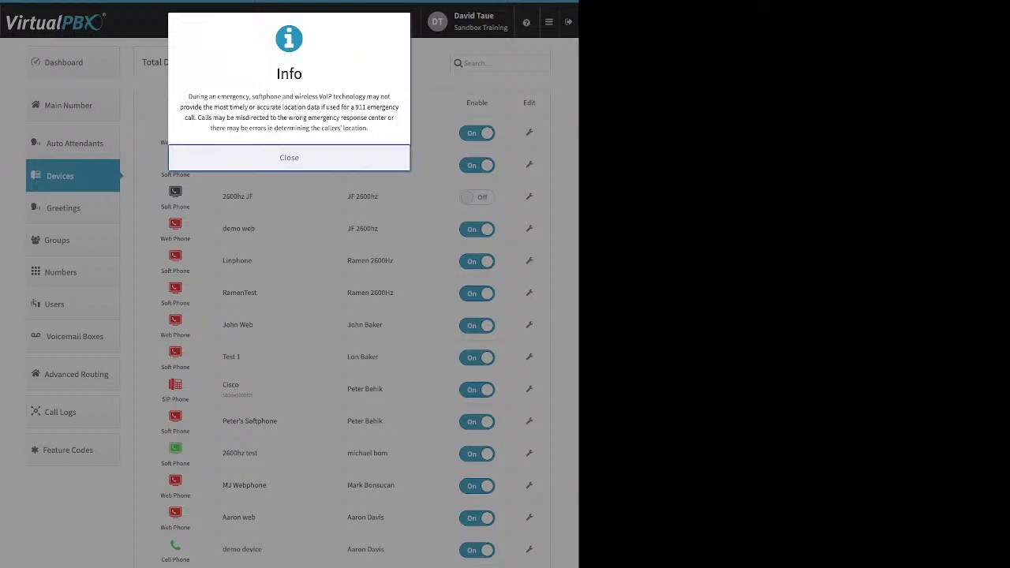
pyautogui.click(289, 157)
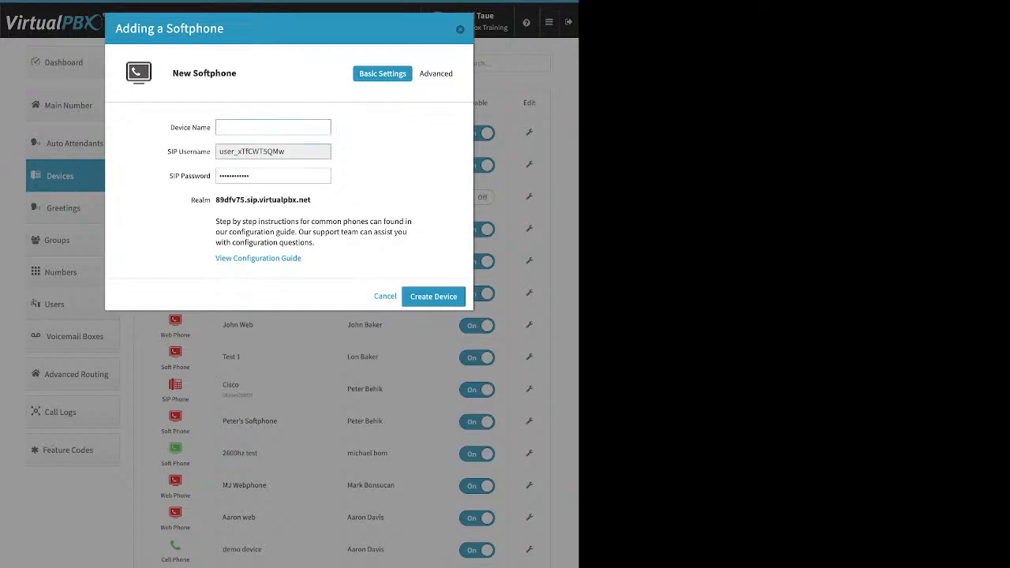
pyautogui.moveTo(219, 152); pyautogui.dragTo(223, 151)
pyautogui.moveTo(286, 151); pyautogui.dragTo(219, 152)
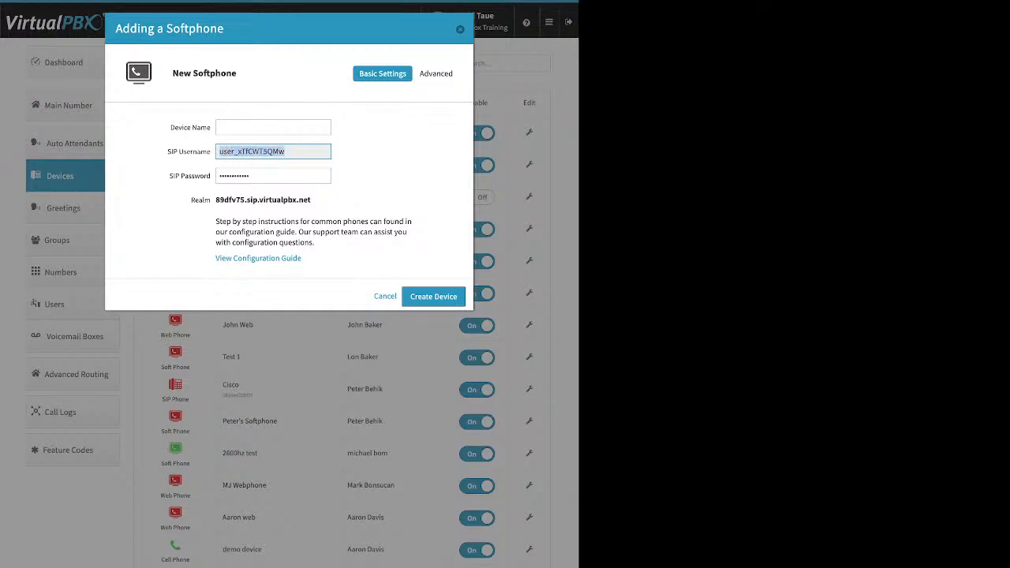
pyautogui.click(273, 176)
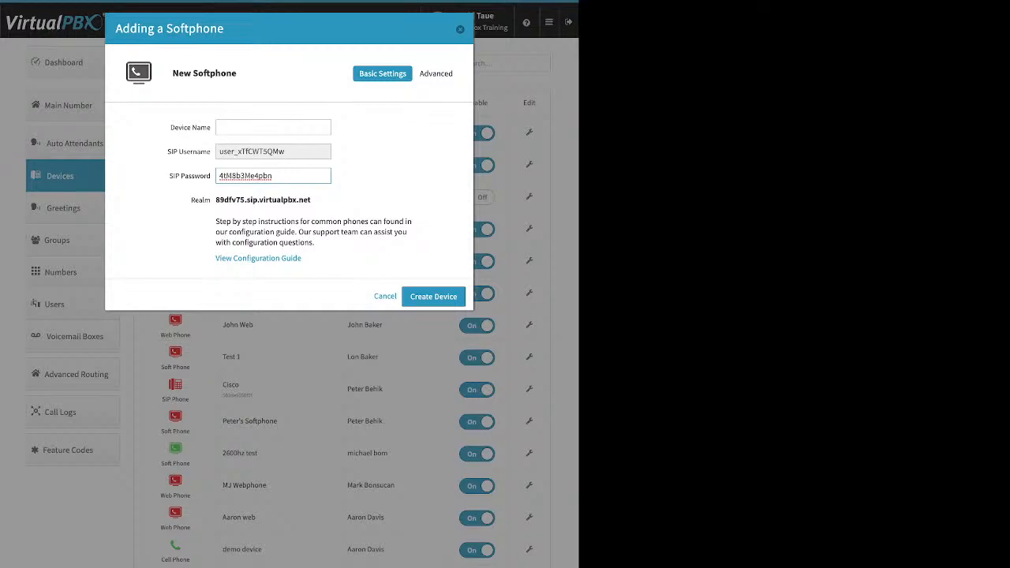
pyautogui.doubleClick(245, 176)
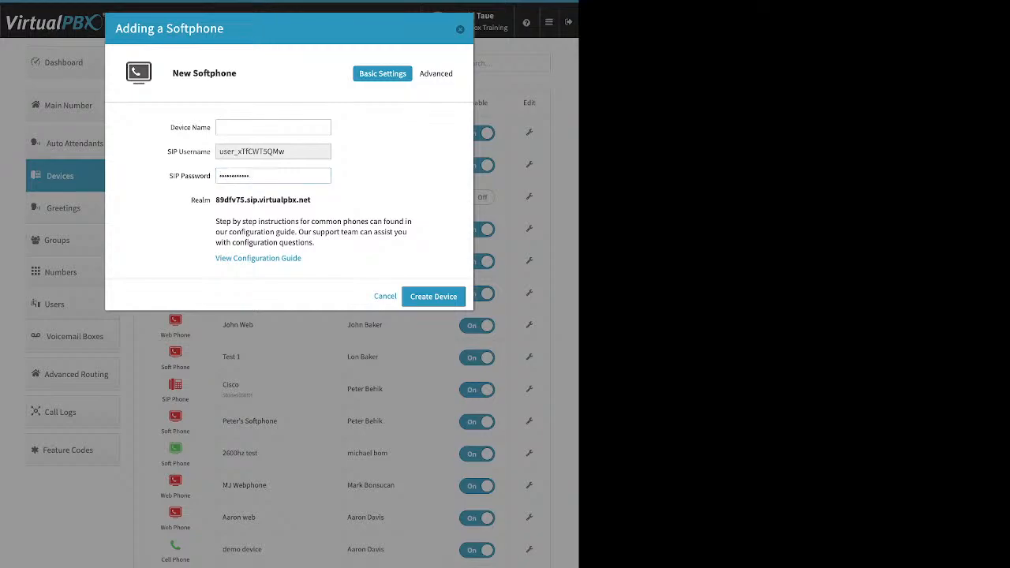
pyautogui.moveTo(310, 200); pyautogui.dragTo(216, 199)
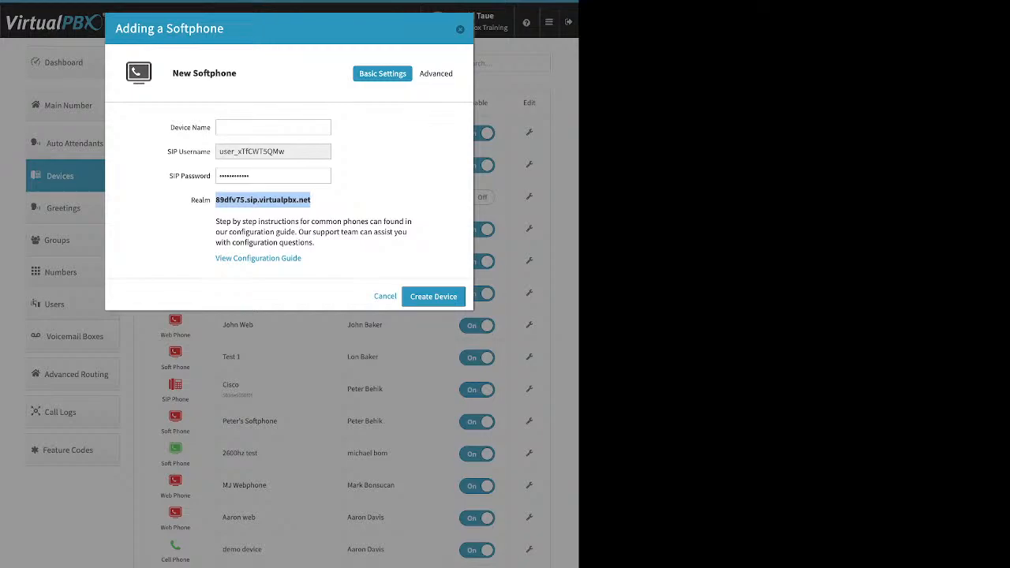
pyautogui.press('Escape')
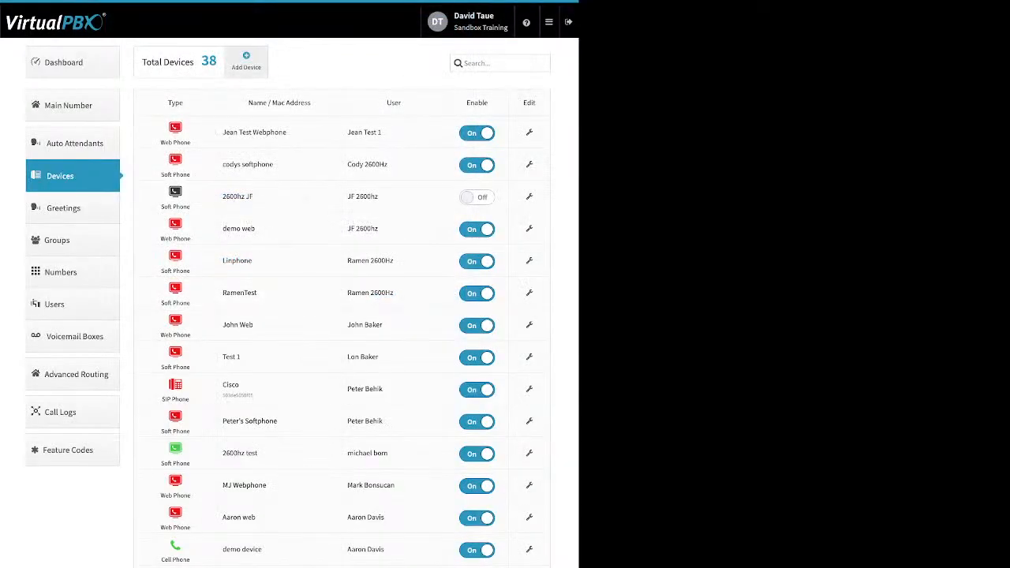
# Step: Glance at the Add Device types, then list the Cisco phone's Advanced setting sections
pyautogui.click(245, 61)
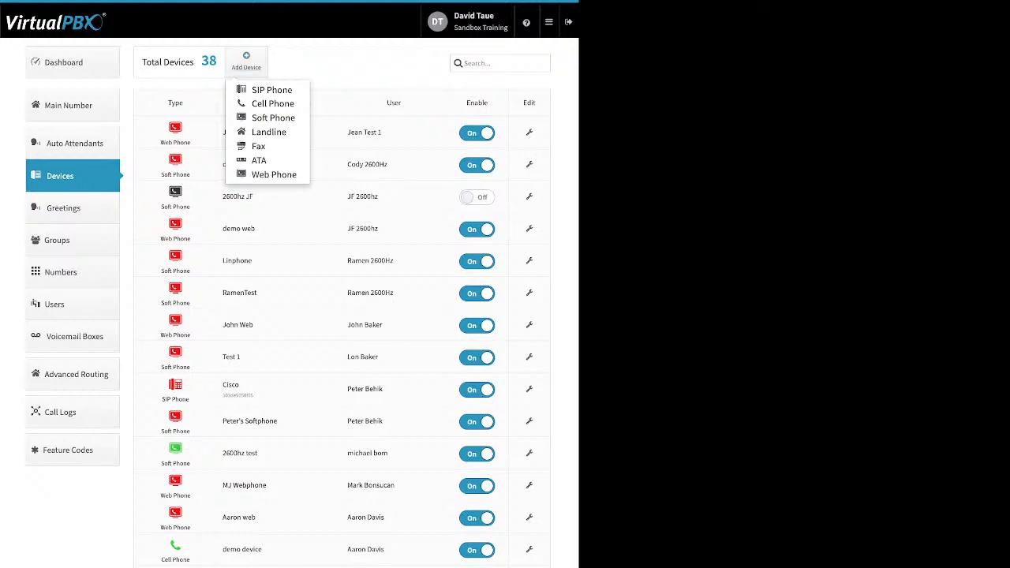
pyautogui.click(245, 60)
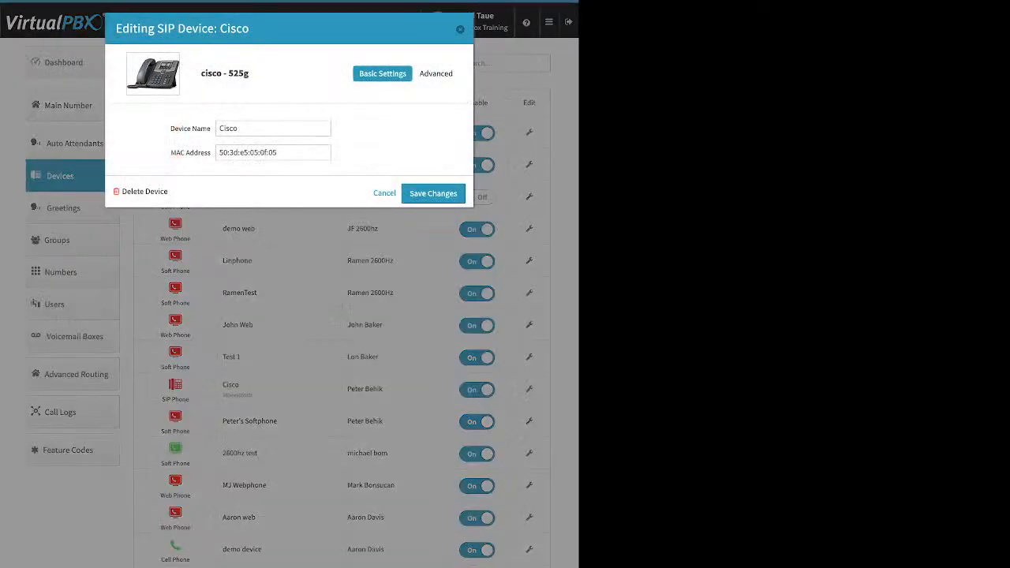
pyautogui.click(438, 73)
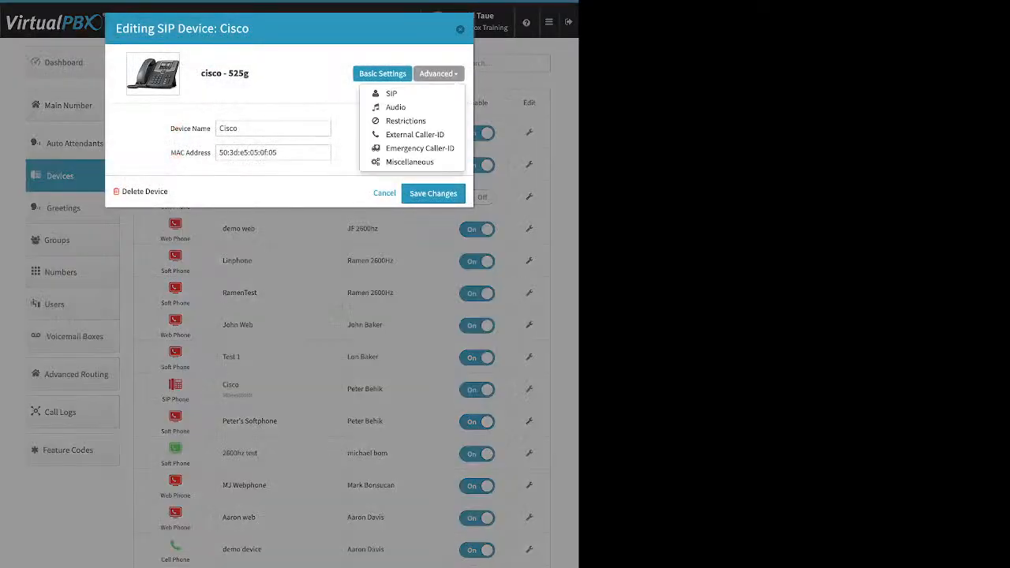
# Step: Review the Cisco phone's Audio codec lists, then switch to its External Caller-ID section
pyautogui.click(395, 106)
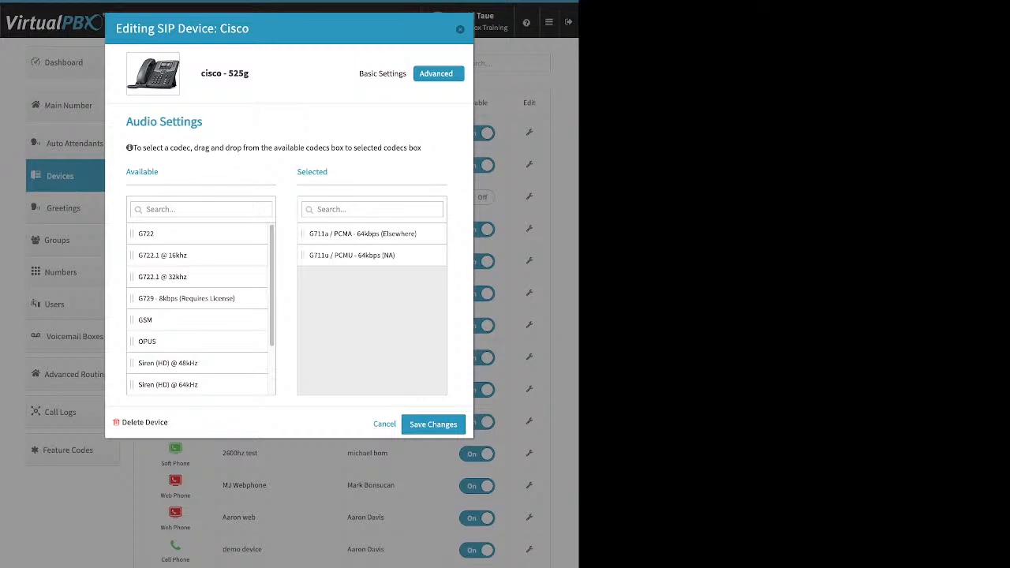
pyautogui.click(439, 74)
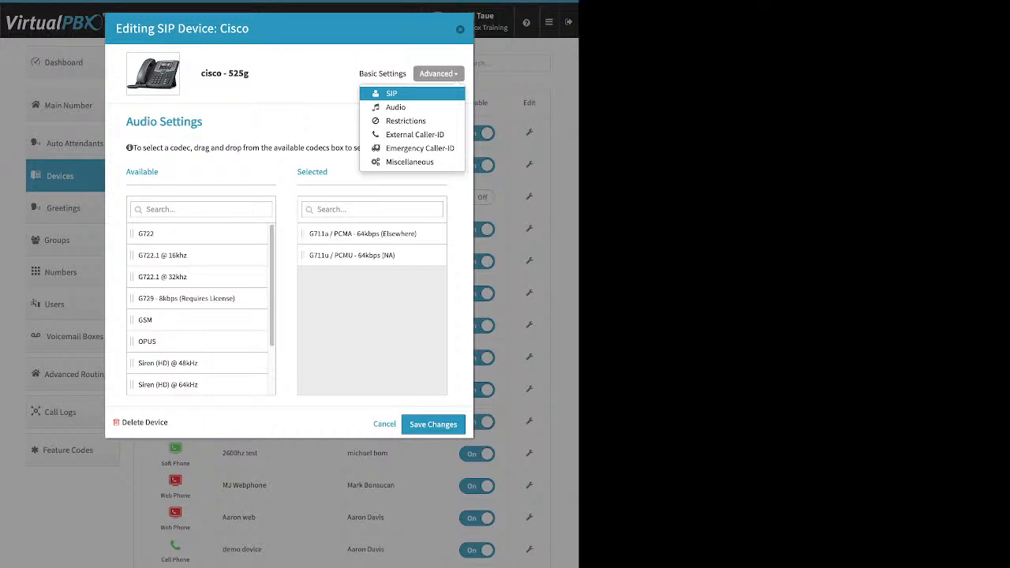
pyautogui.click(414, 135)
# Step: Review the external and emergency caller-ID number choices, leaving both unchanged
pyautogui.click(274, 154)
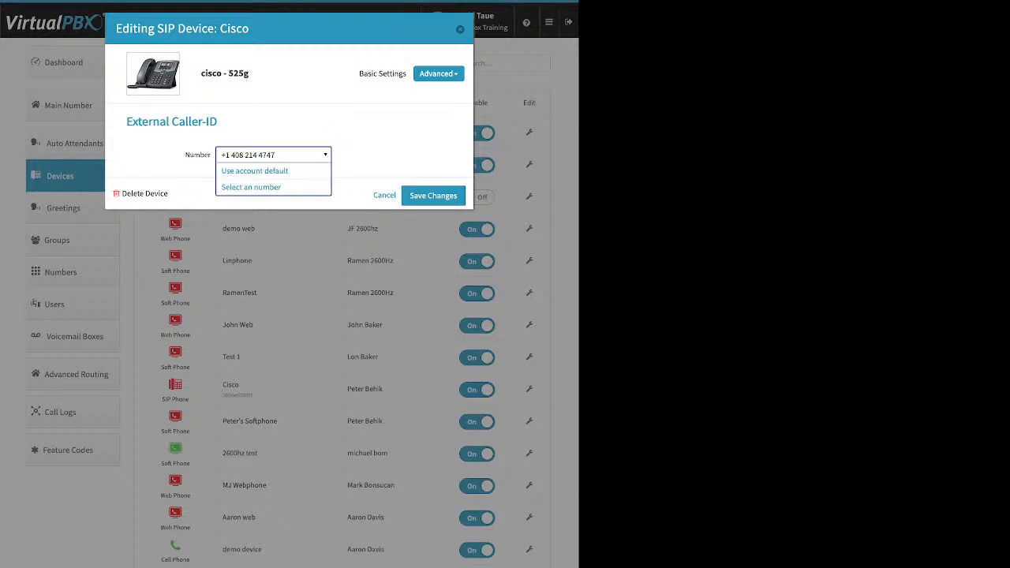
pyautogui.click(274, 155)
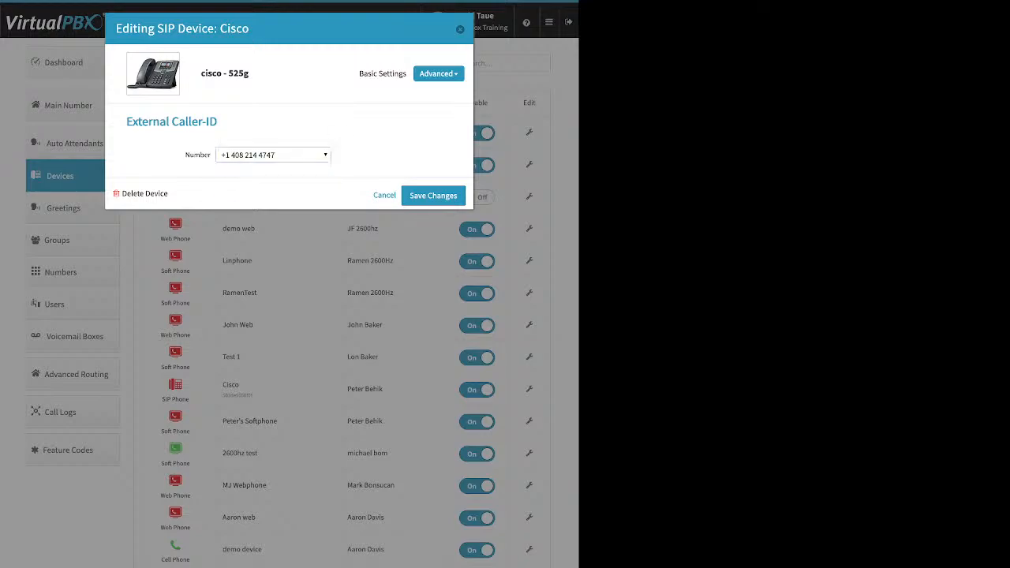
pyautogui.click(438, 73)
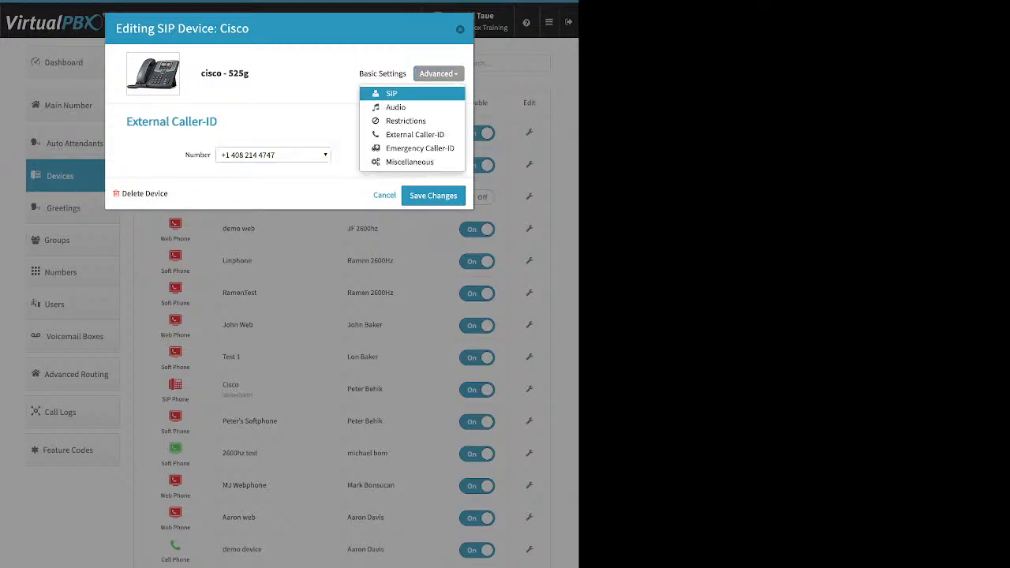
pyautogui.click(414, 149)
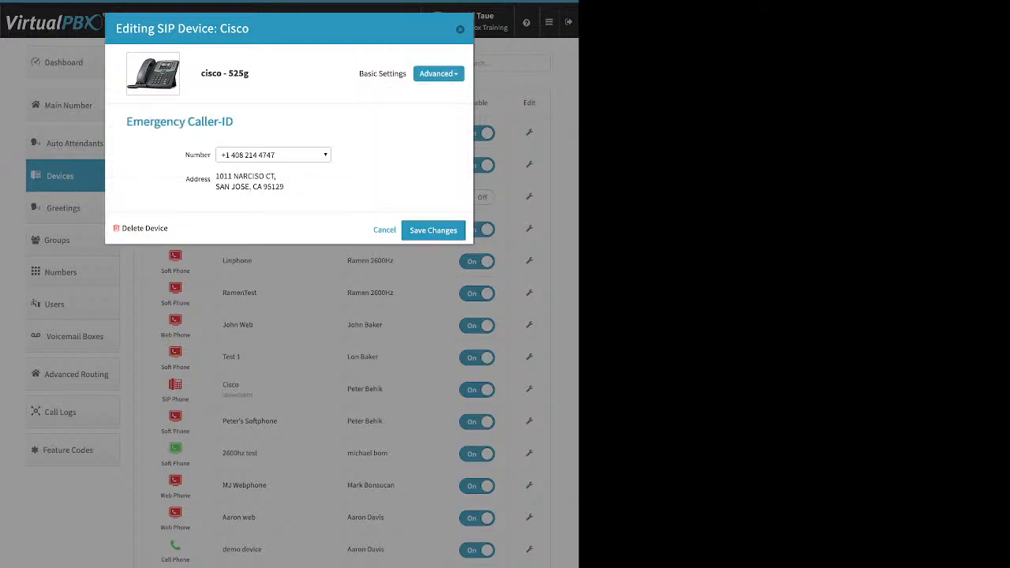
pyautogui.click(274, 154)
pyautogui.click(273, 155)
# Step: Check the Miscellaneous settings' Allow Reprovision option, close the Cisco editor, and go to Greetings
pyautogui.click(439, 73)
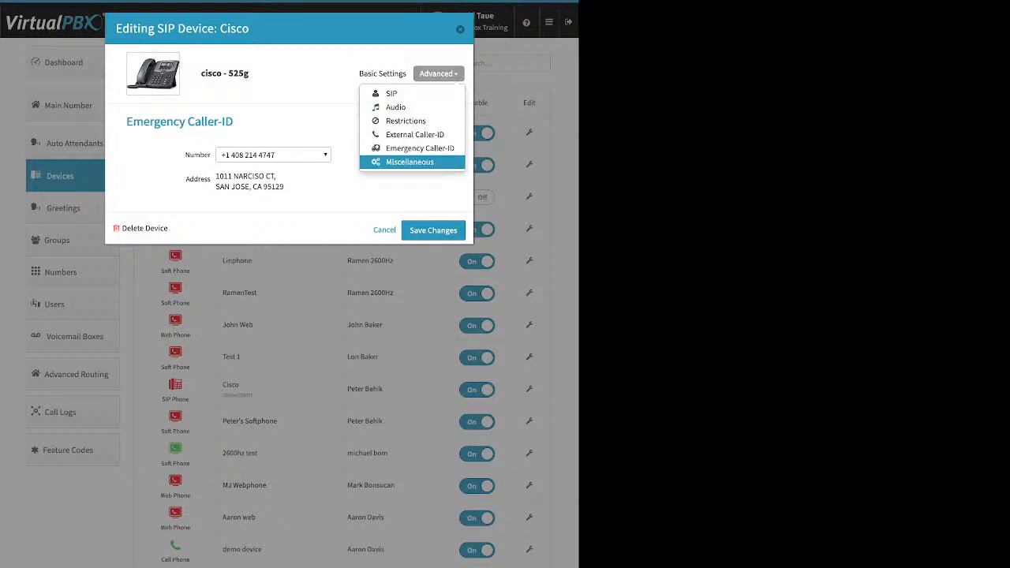
pyautogui.click(410, 162)
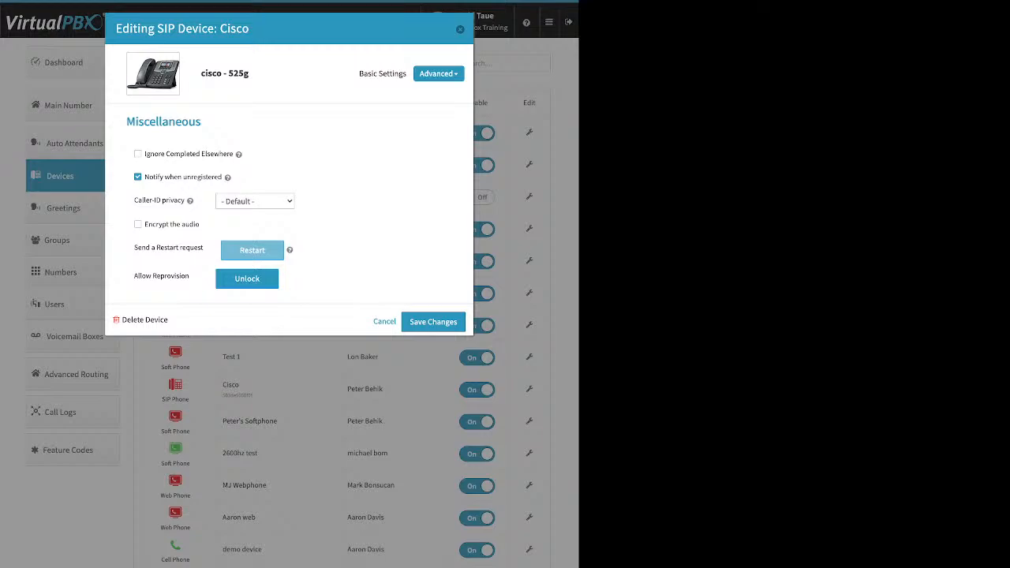
pyautogui.moveTo(134, 275); pyautogui.dragTo(189, 276)
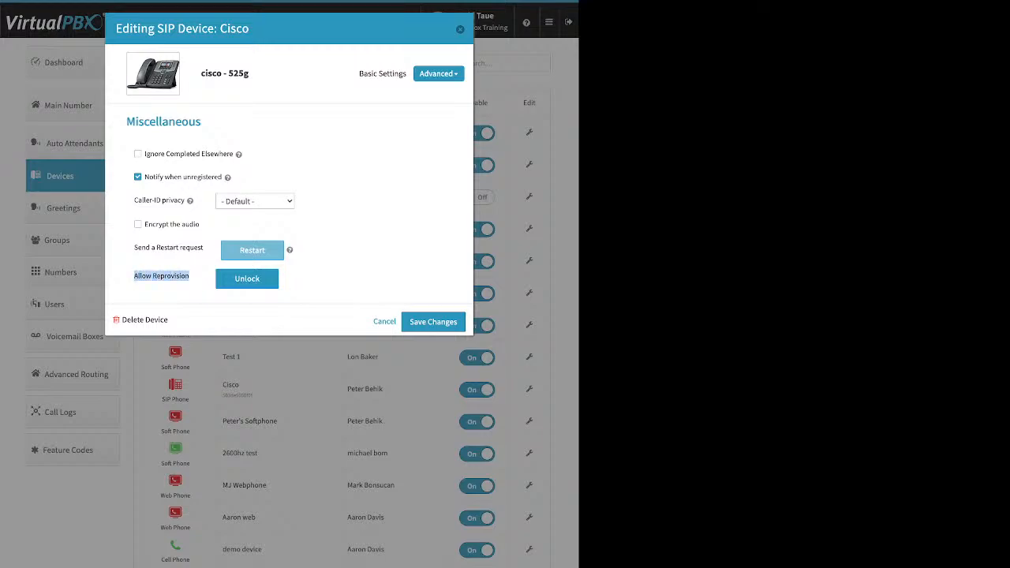
pyautogui.press('Escape')
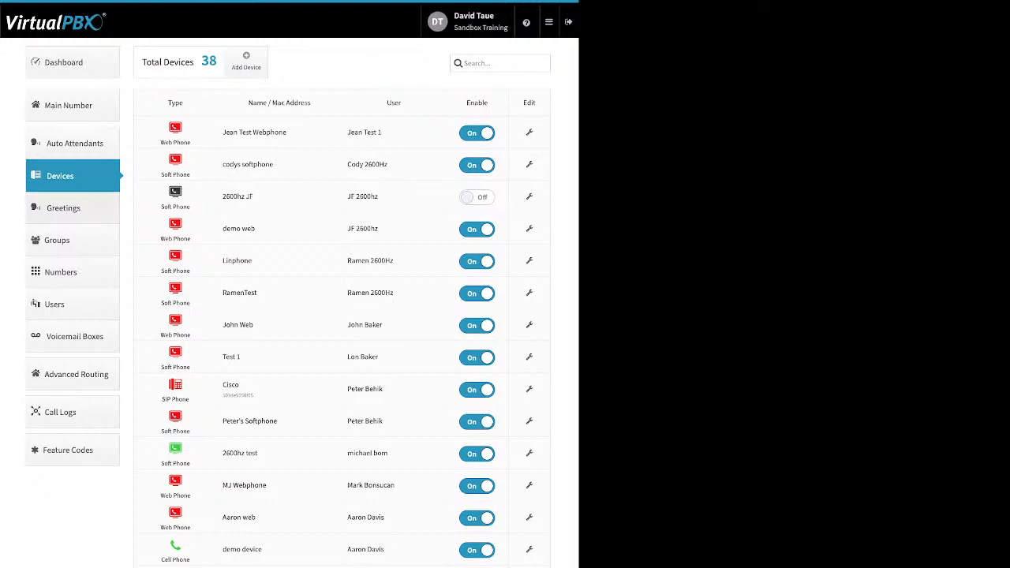
pyautogui.click(63, 208)
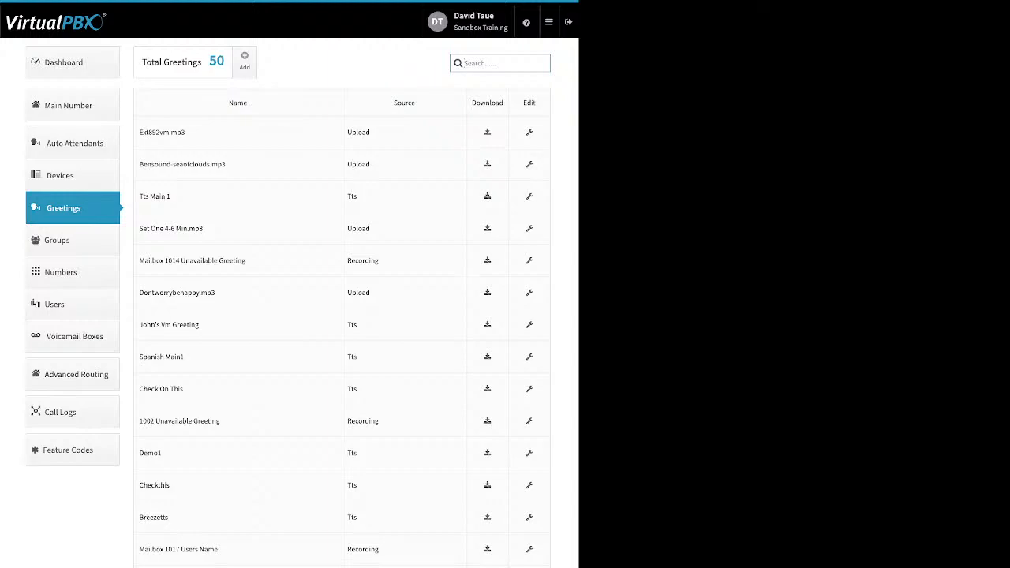
# Step: Highlight the Upload, Tts and Recording sources, then edit the bensound-seaofclouds.mp3 greeting
pyautogui.doubleClick(359, 133)
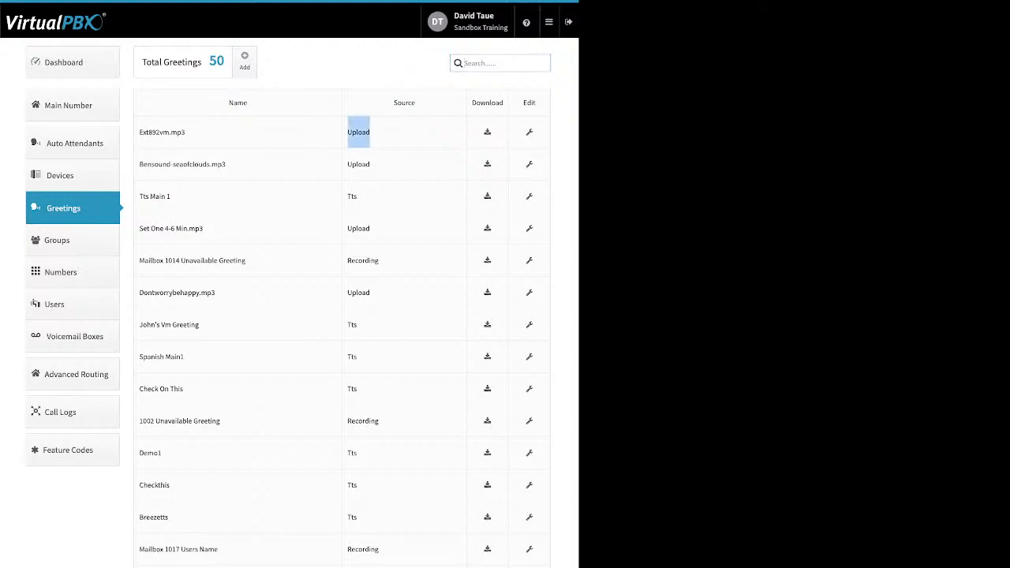
pyautogui.doubleClick(352, 196)
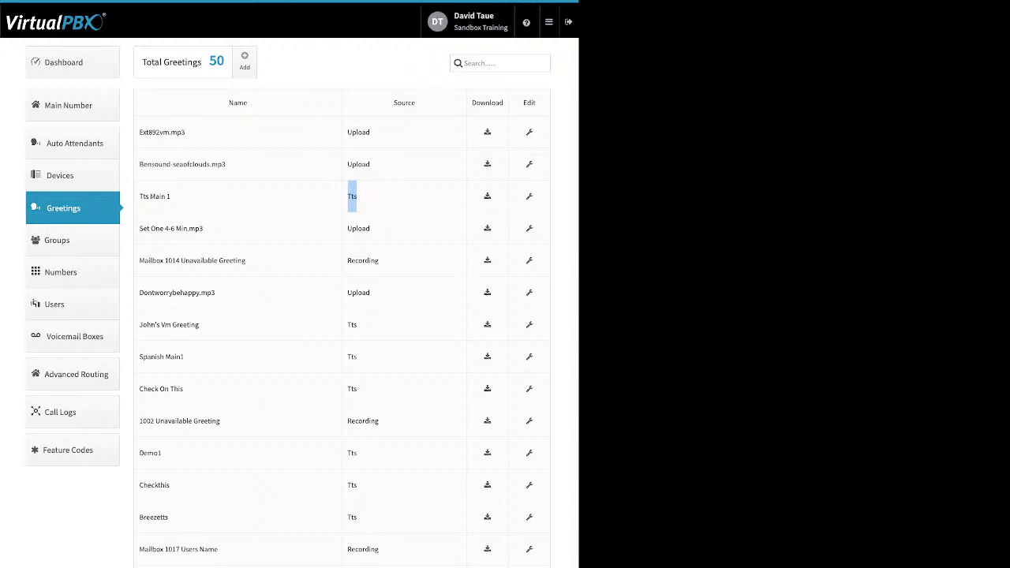
pyautogui.doubleClick(363, 260)
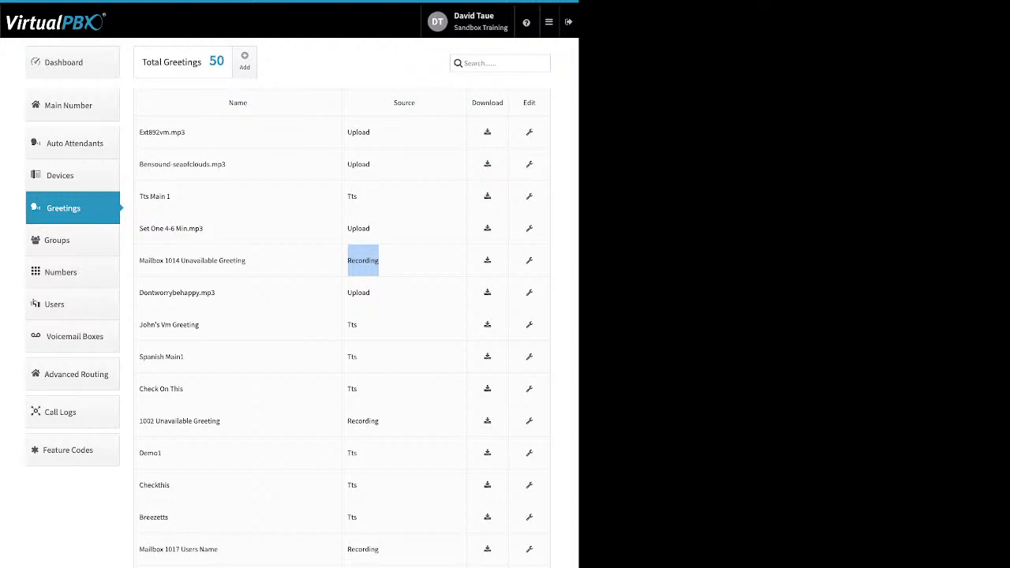
pyautogui.click(363, 260)
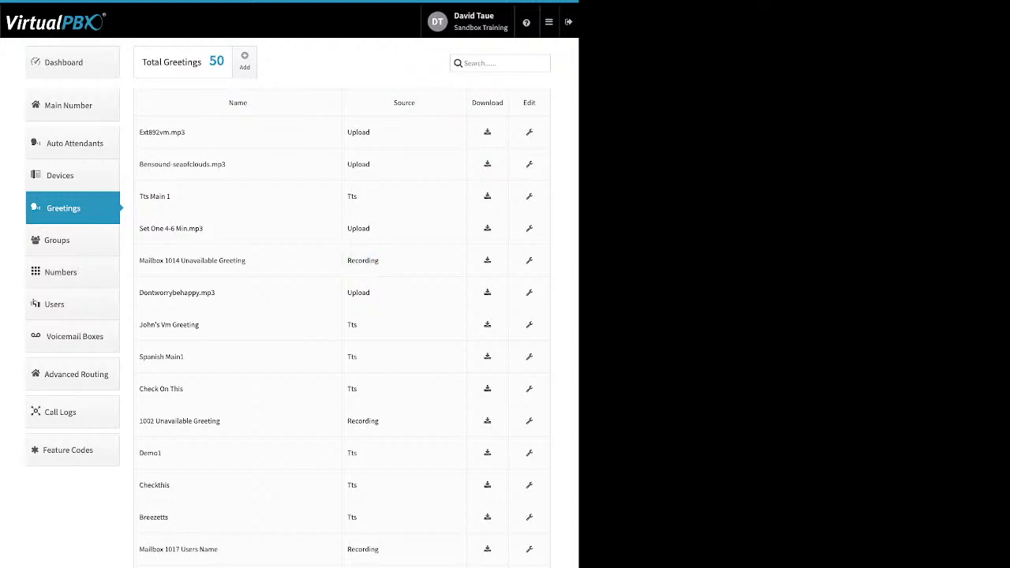
pyautogui.moveTo(472, 102); pyautogui.dragTo(504, 103)
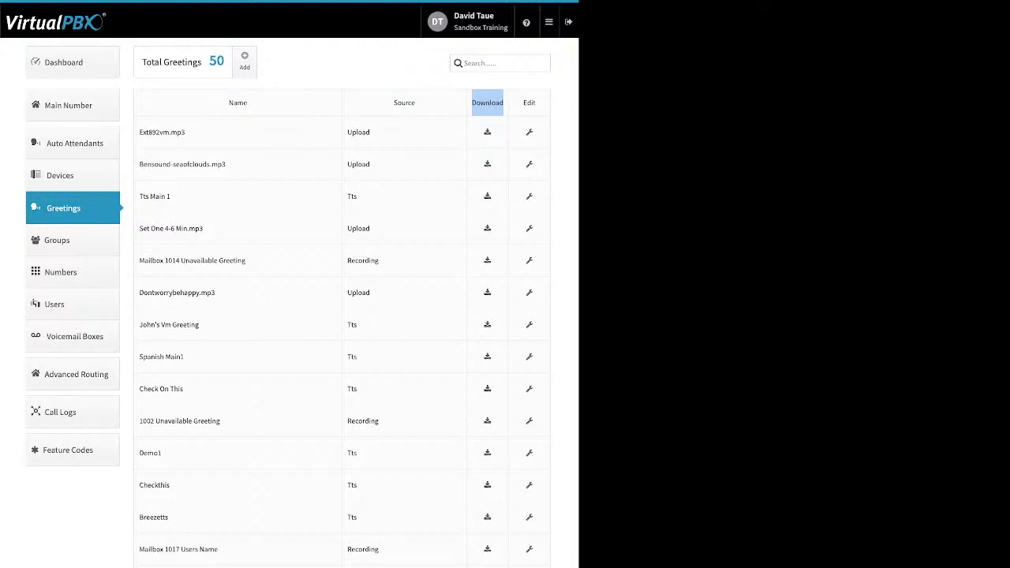
pyautogui.click(529, 164)
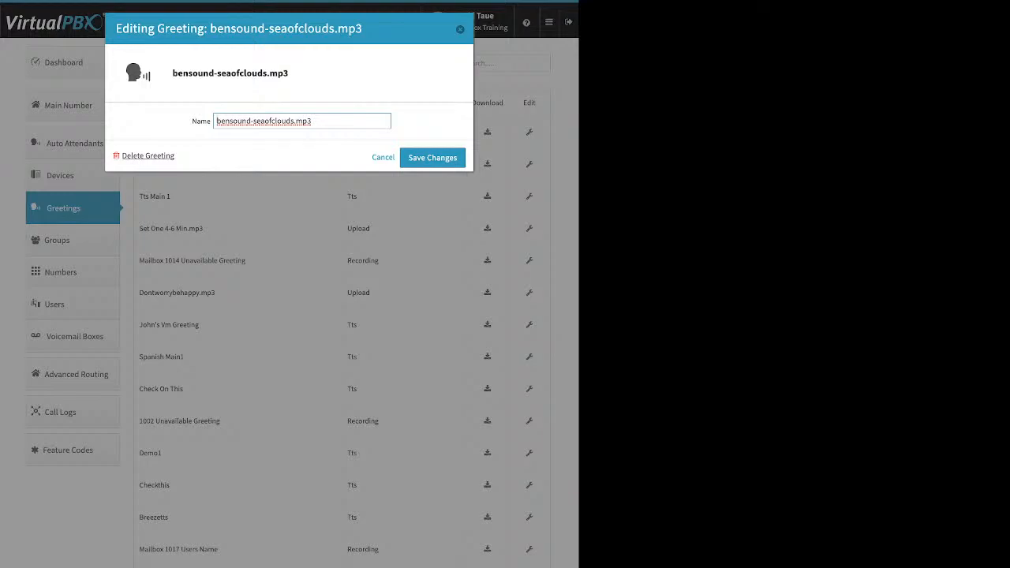
# Step: Cancel the bensound-seaofclouds.mp3 editor and show the three groups
pyautogui.click(460, 29)
pyautogui.click(63, 240)
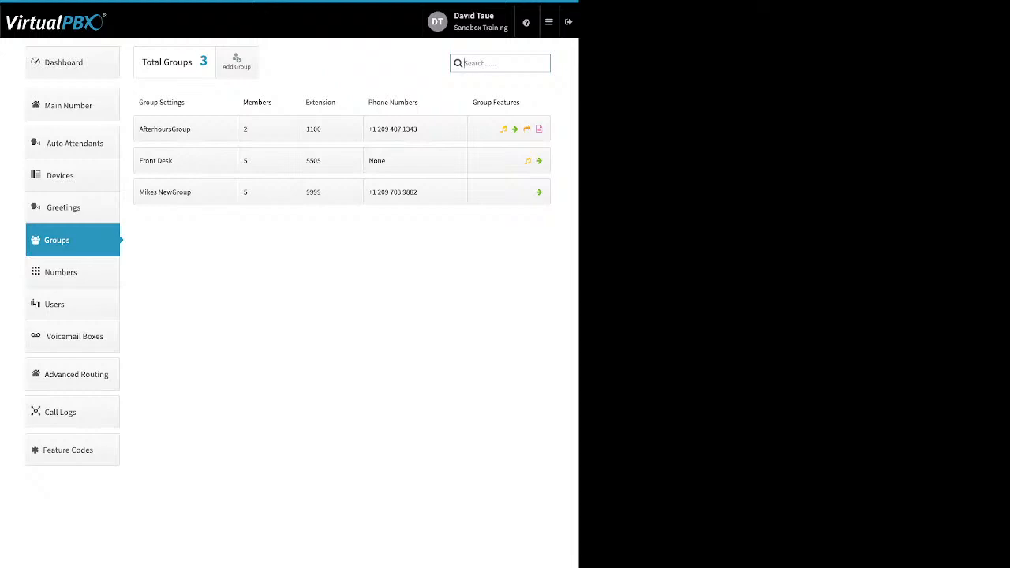
# Step: Move five available users into a new group, discard it, then open Front Desk's settings
pyautogui.click(237, 61)
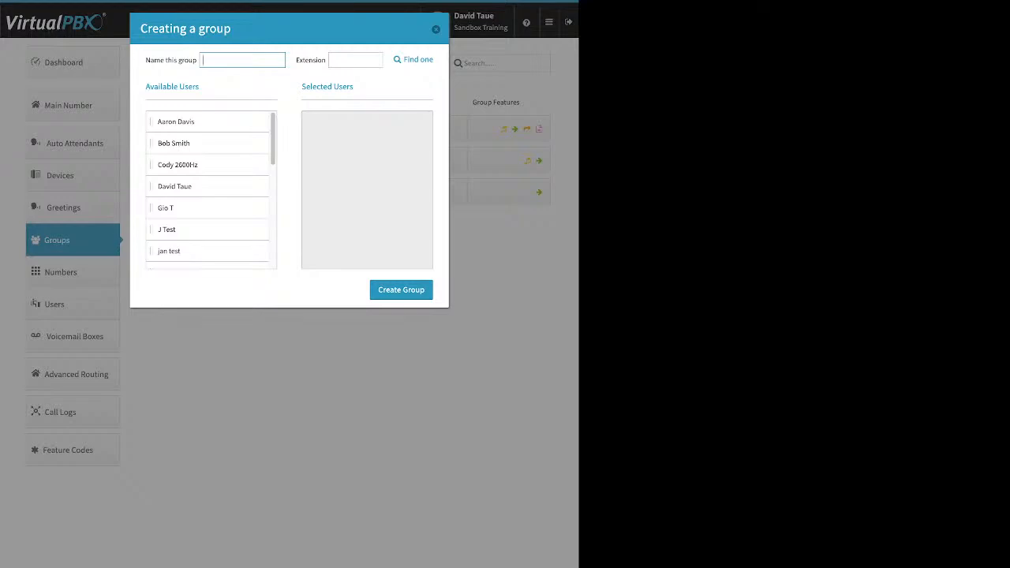
pyautogui.moveTo(190, 121); pyautogui.dragTo(358, 137)
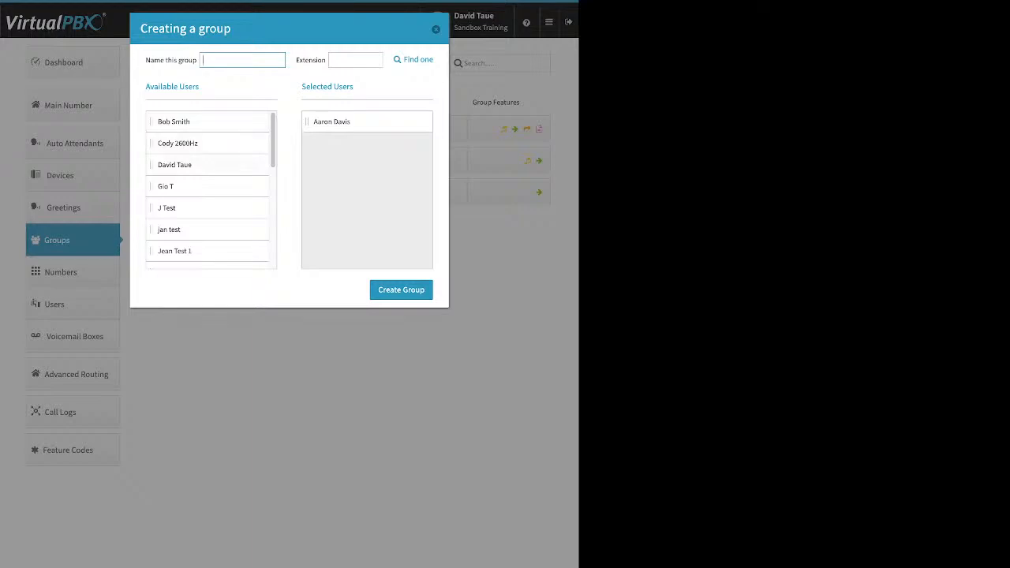
pyautogui.moveTo(174, 164); pyautogui.dragTo(358, 126)
pyautogui.moveTo(169, 208); pyautogui.dragTo(358, 143)
pyautogui.moveTo(172, 228); pyautogui.dragTo(359, 164)
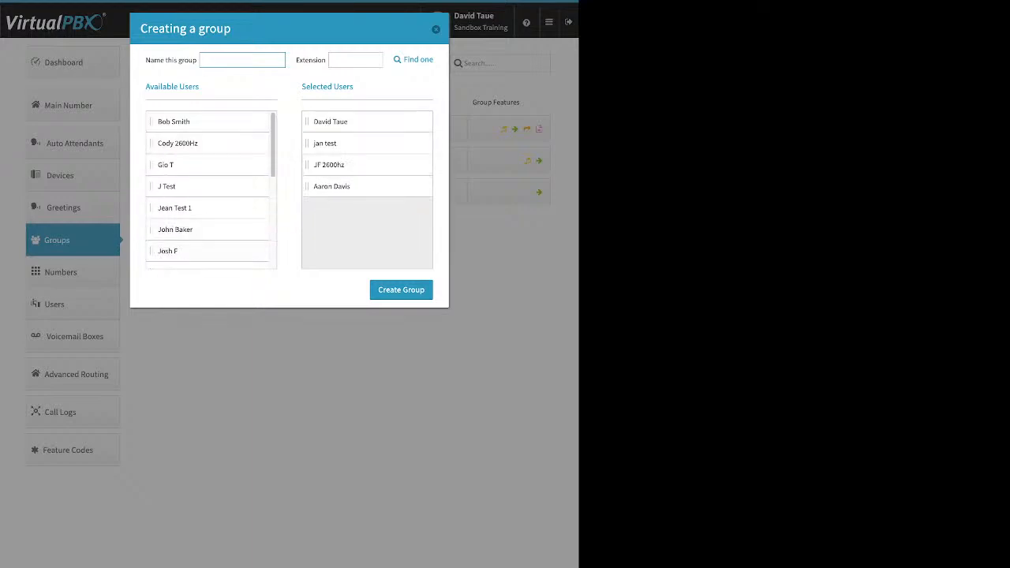
pyautogui.moveTo(168, 251); pyautogui.dragTo(359, 186)
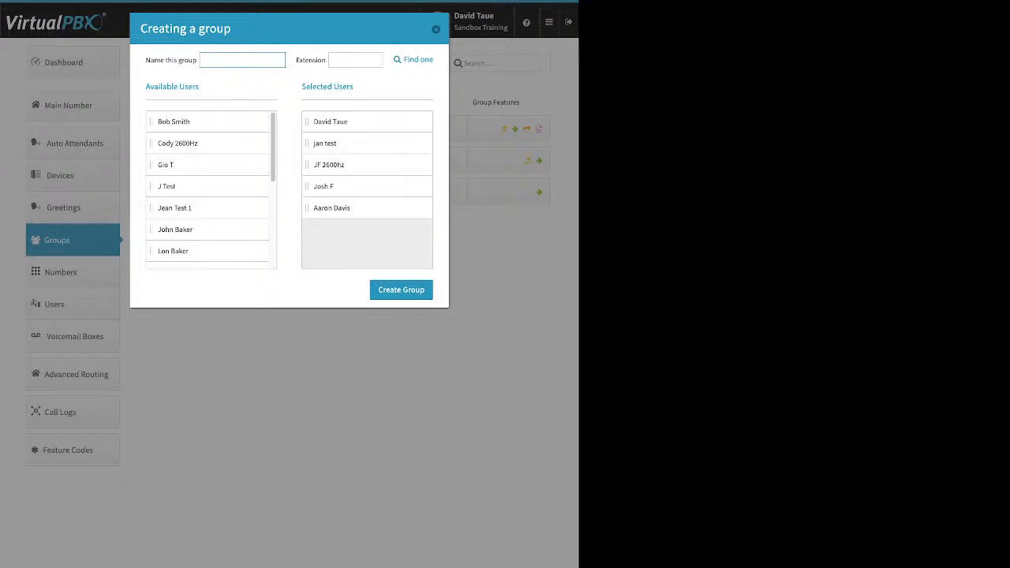
pyautogui.click(435, 29)
pyautogui.click(185, 160)
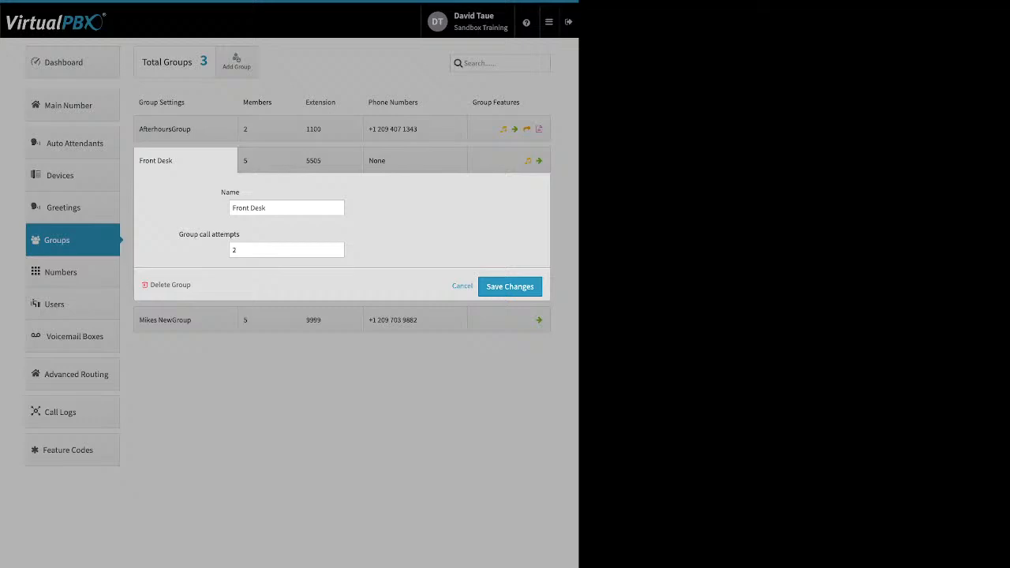
# Step: Keep the Front Desk name and save the group with 2 call attempts
pyautogui.moveTo(268, 208); pyautogui.dragTo(179, 234)
pyautogui.click(379, 216)
pyautogui.click(229, 235)
pyautogui.click(337, 247)
pyautogui.click(337, 253)
pyautogui.click(509, 287)
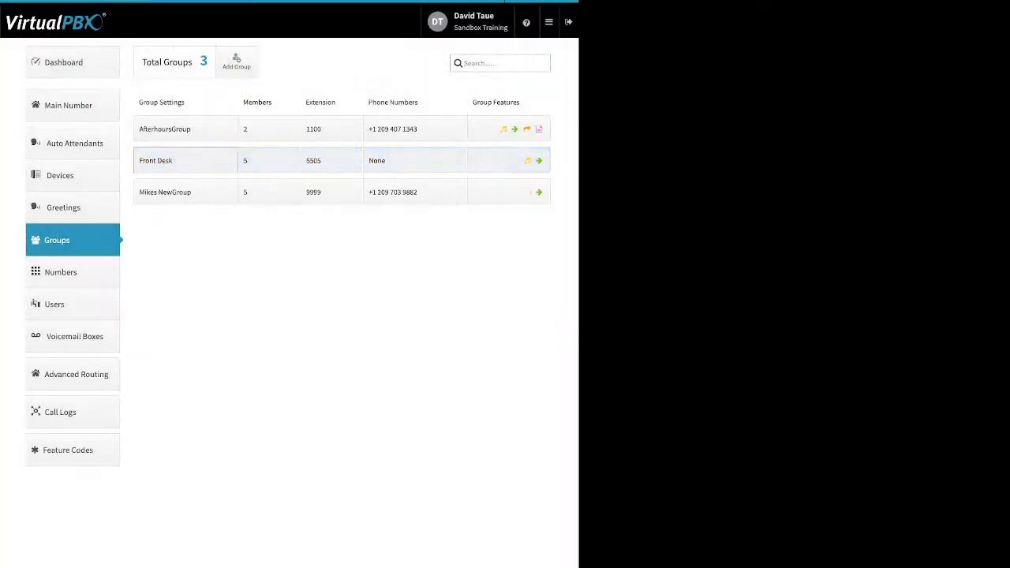
# Step: Open the Front Desk members' ring-time settings (0 to 240 seconds each)
pyautogui.click(185, 160)
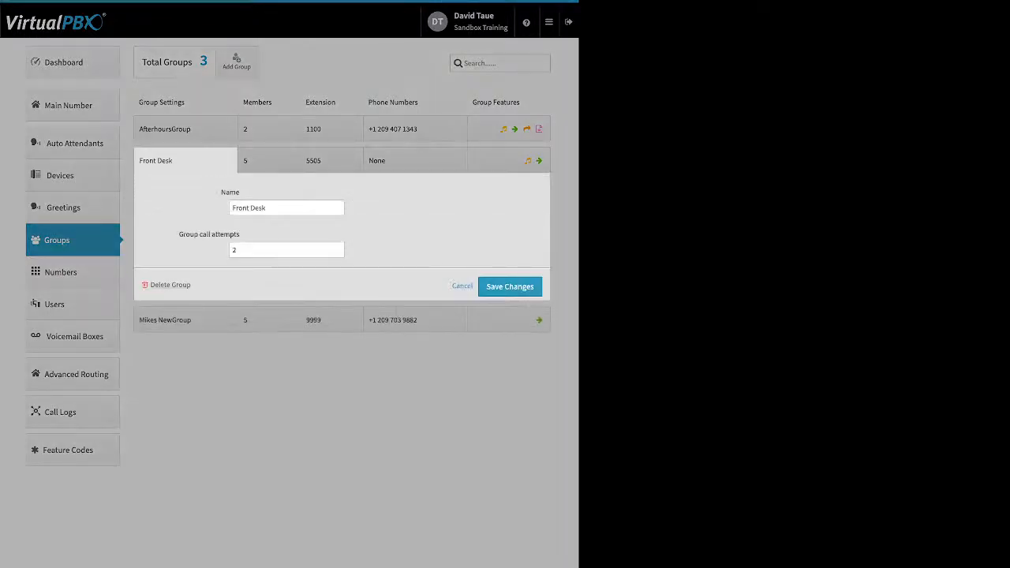
pyautogui.click(269, 161)
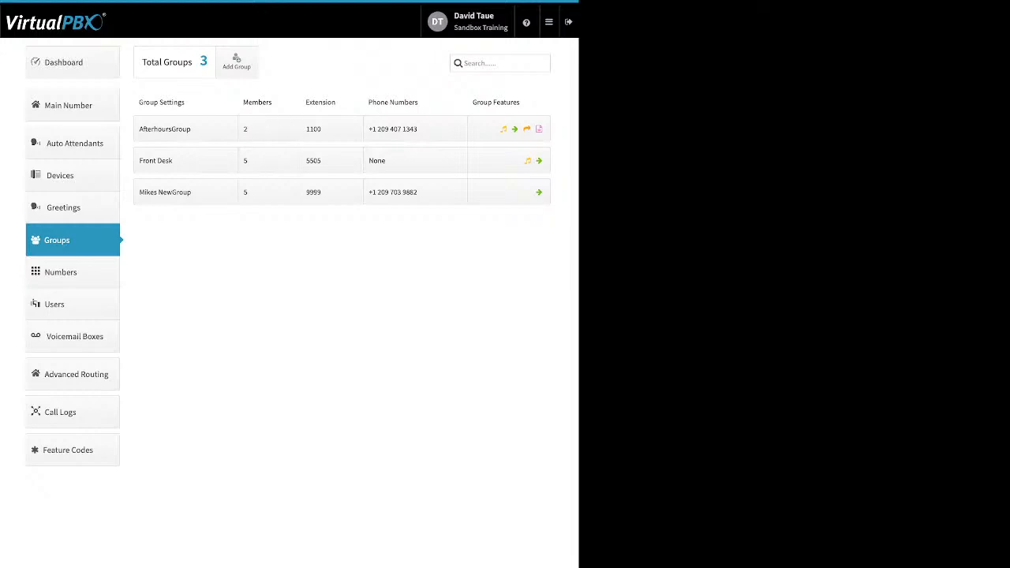
pyautogui.click(269, 160)
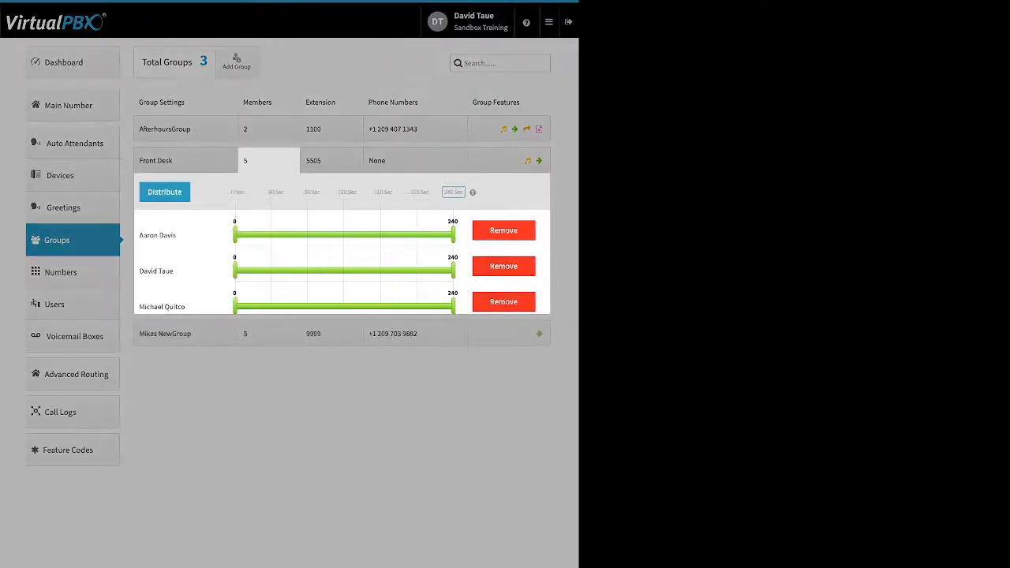
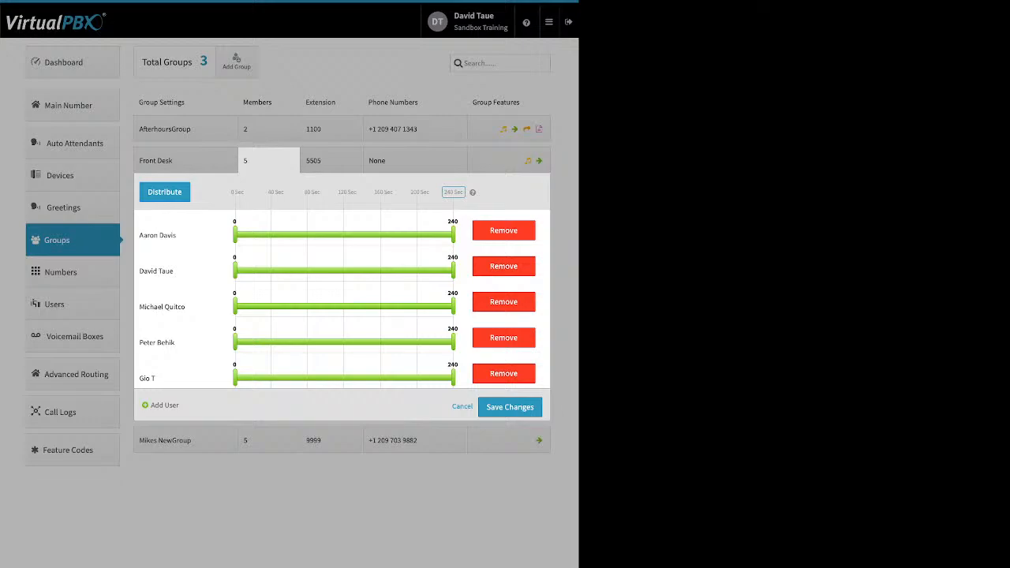
# Step: Stagger Front Desk members' ring windows: first to 165 s, second from 32 s, third from 70 s, fourth to 240 s
pyautogui.click(165, 193)
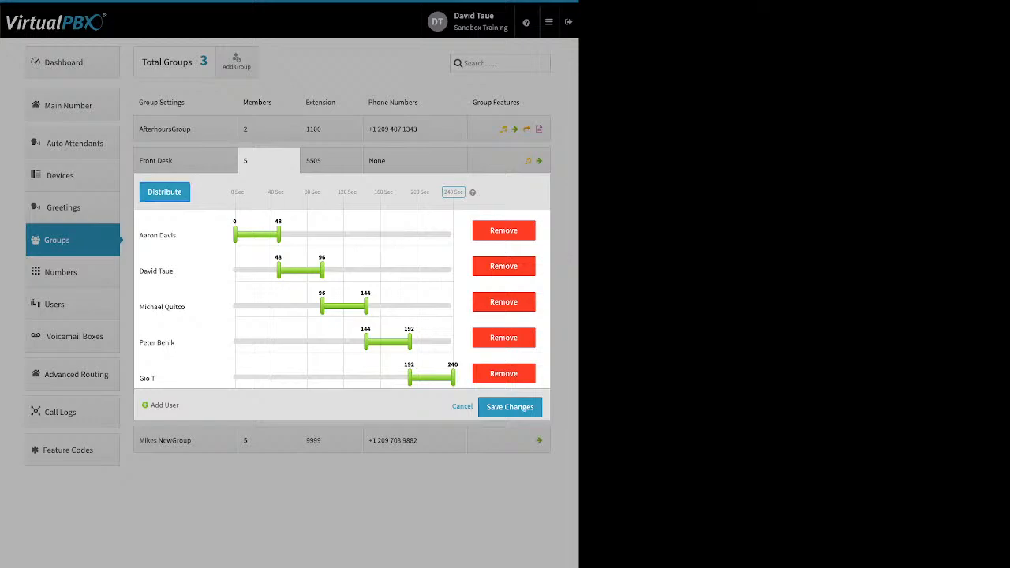
pyautogui.moveTo(277, 235); pyautogui.dragTo(385, 234)
pyautogui.moveTo(278, 270); pyautogui.dragTo(264, 271)
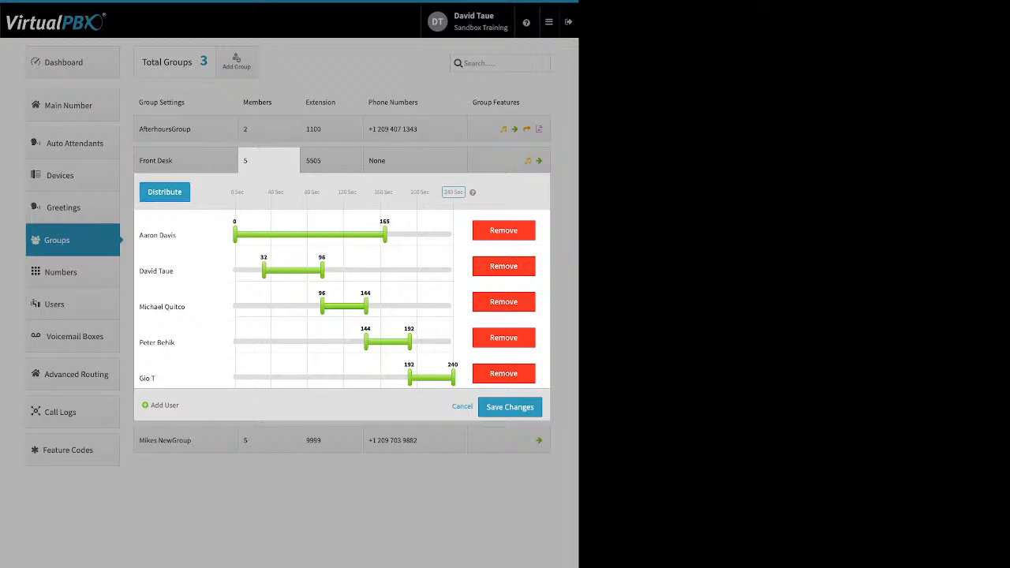
pyautogui.moveTo(322, 306); pyautogui.dragTo(298, 307)
pyautogui.moveTo(410, 342); pyautogui.dragTo(453, 342)
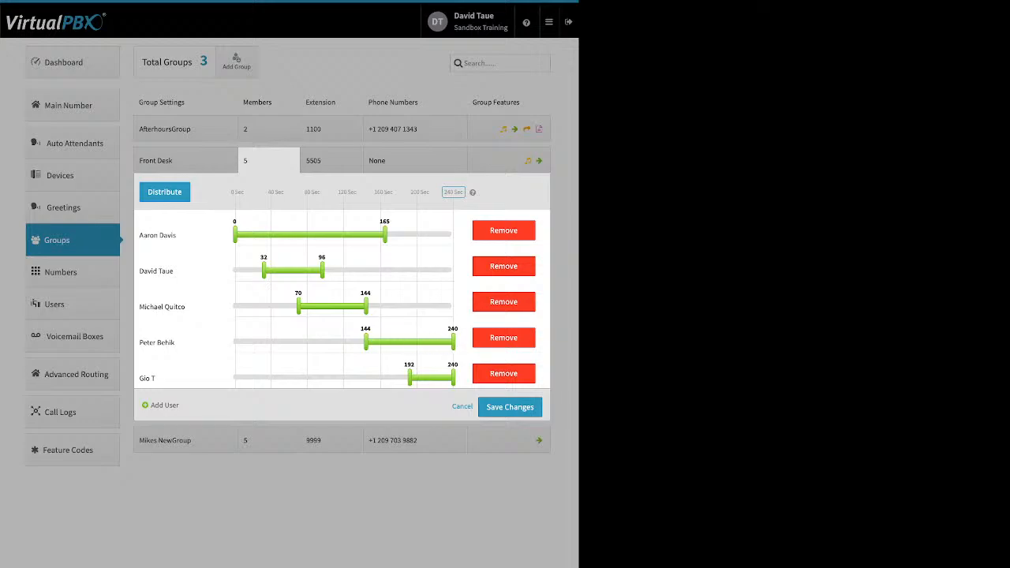
# Step: Lower the group's maximum ring time from 240 to 120 seconds
pyautogui.click(453, 191)
pyautogui.write('240')
pyautogui.press('Return')
pyautogui.click(453, 192)
pyautogui.write('240')
pyautogui.press('Return')
pyautogui.click(452, 192)
pyautogui.write('240')
pyautogui.press('Return')
pyautogui.click(453, 192)
pyautogui.write('120')
pyautogui.press('Return')
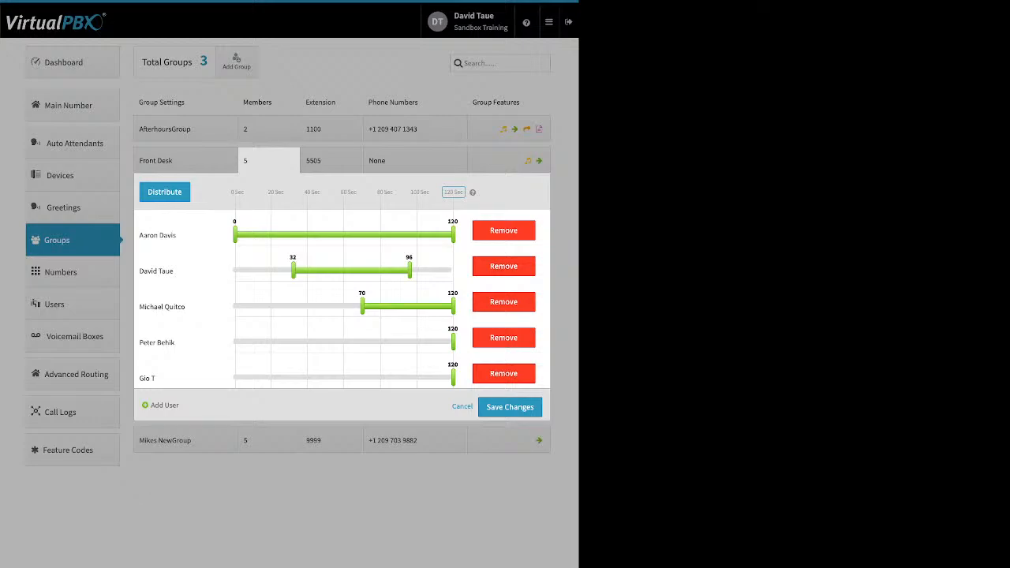
# Step: Move the first member to the end and redistribute ring times into 24-second slots
pyautogui.click(164, 193)
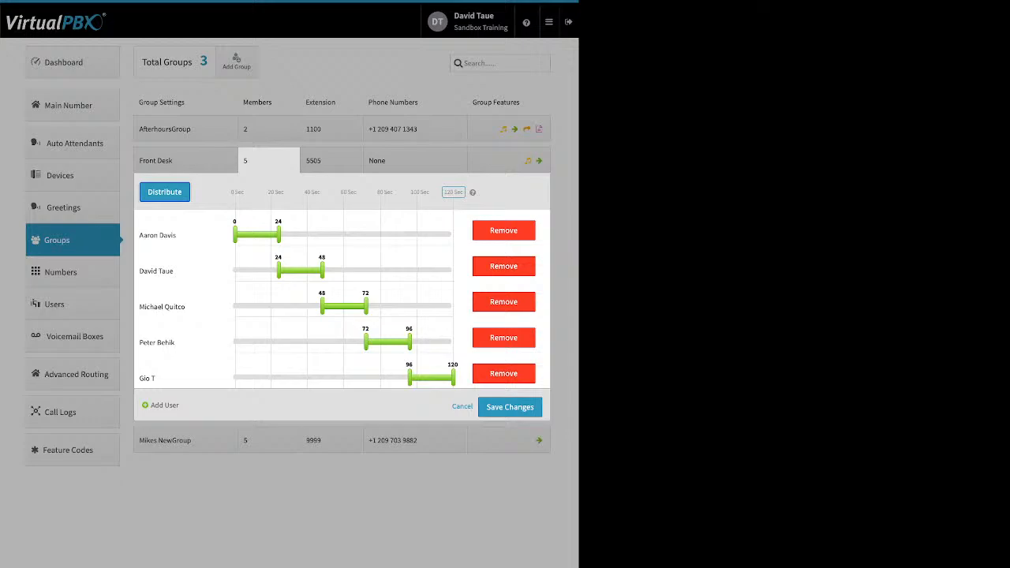
pyautogui.moveTo(161, 235); pyautogui.dragTo(212, 382)
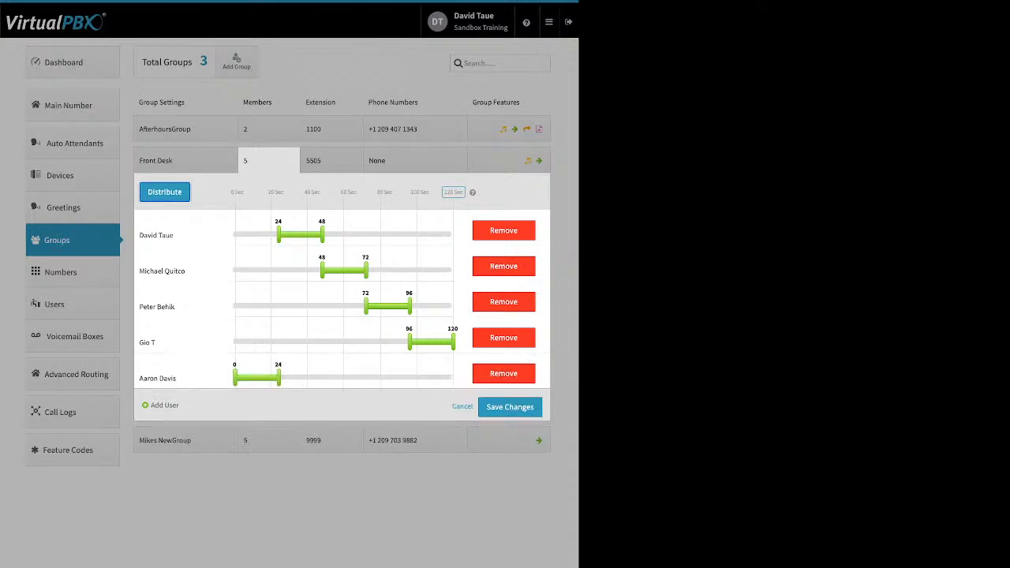
pyautogui.click(165, 192)
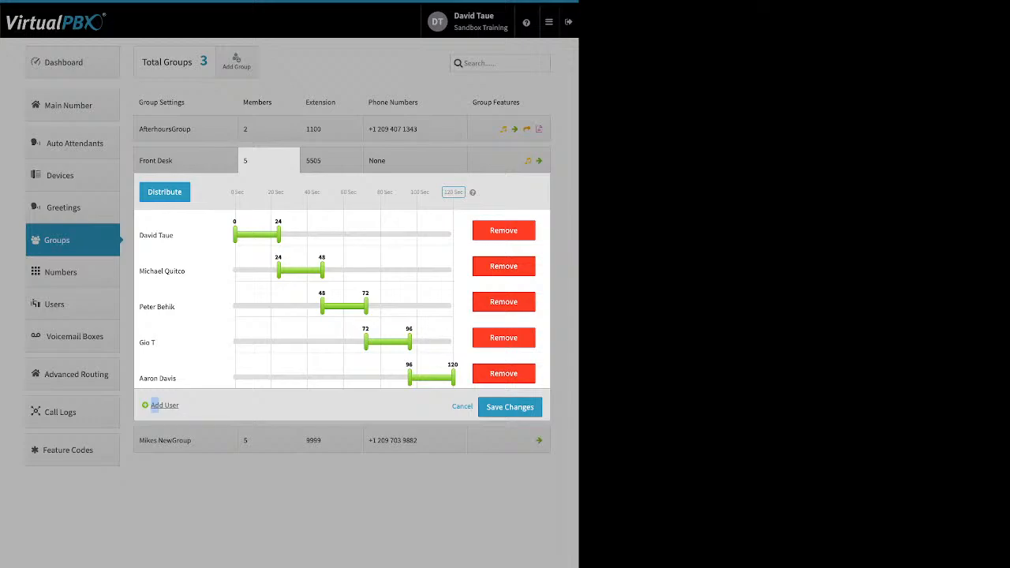
# Step: Look at the users available to add to Front Desk, then cancel without adding anyone
pyautogui.click(164, 405)
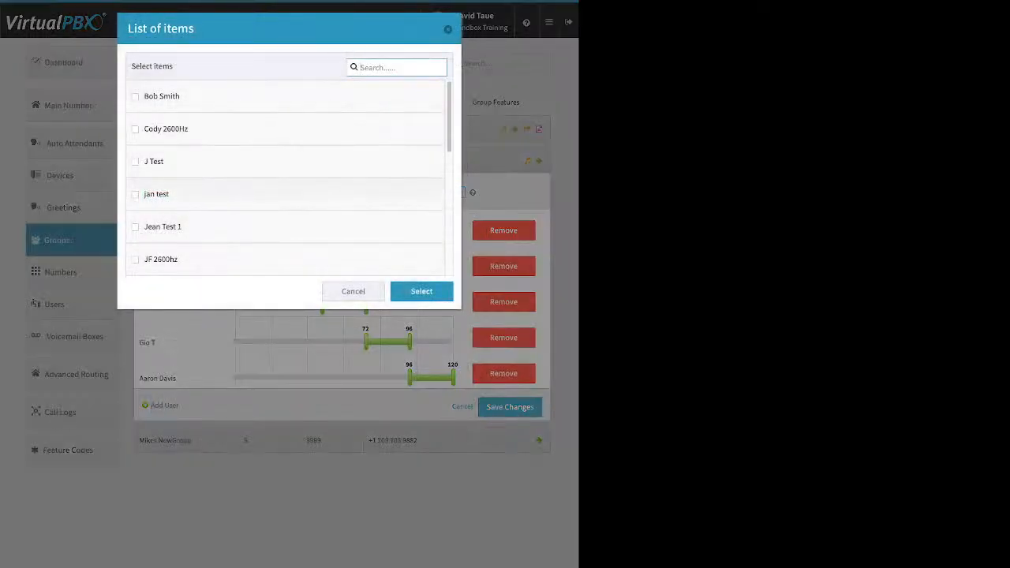
pyautogui.click(353, 291)
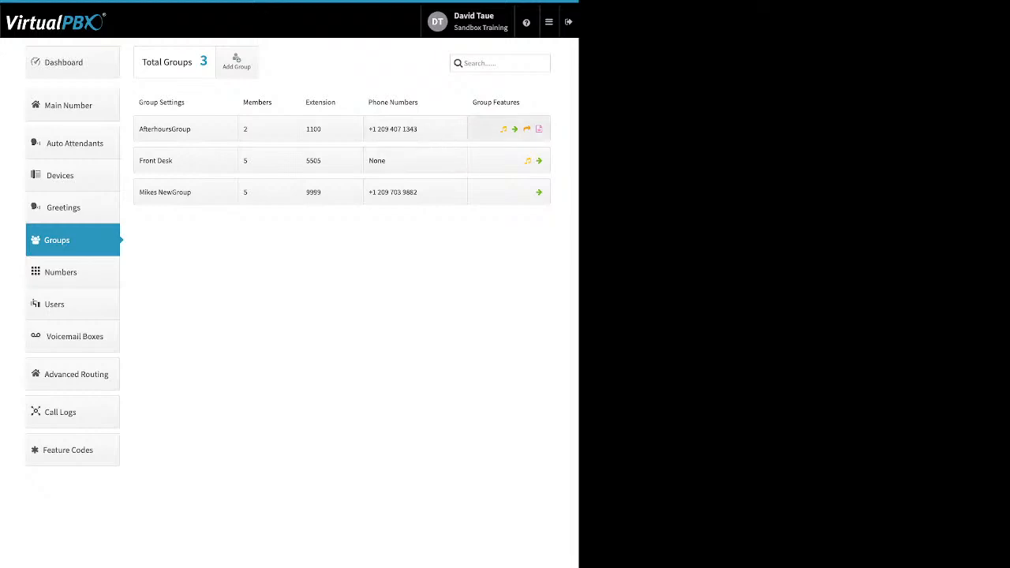
pyautogui.click(509, 129)
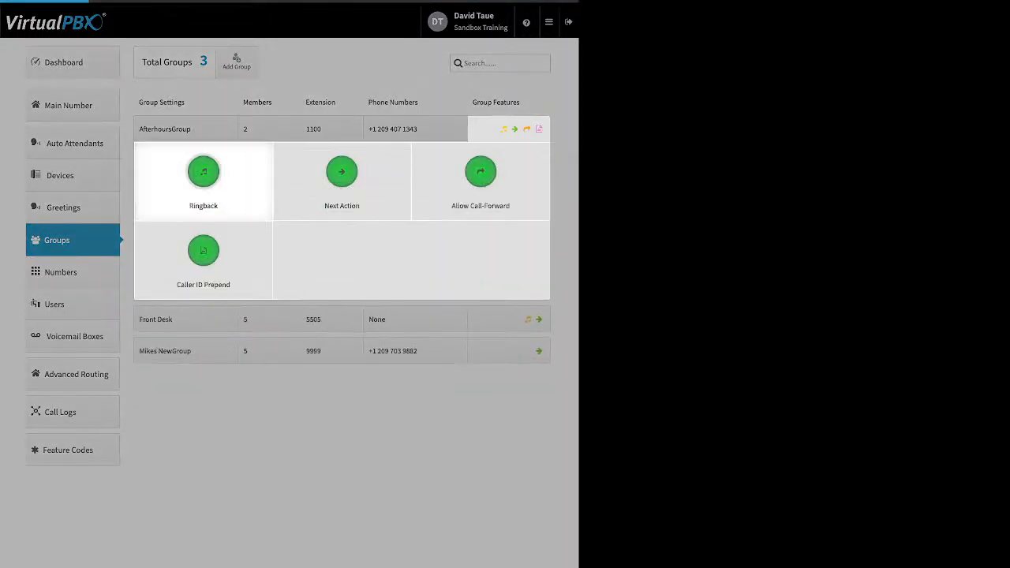
pyautogui.click(204, 172)
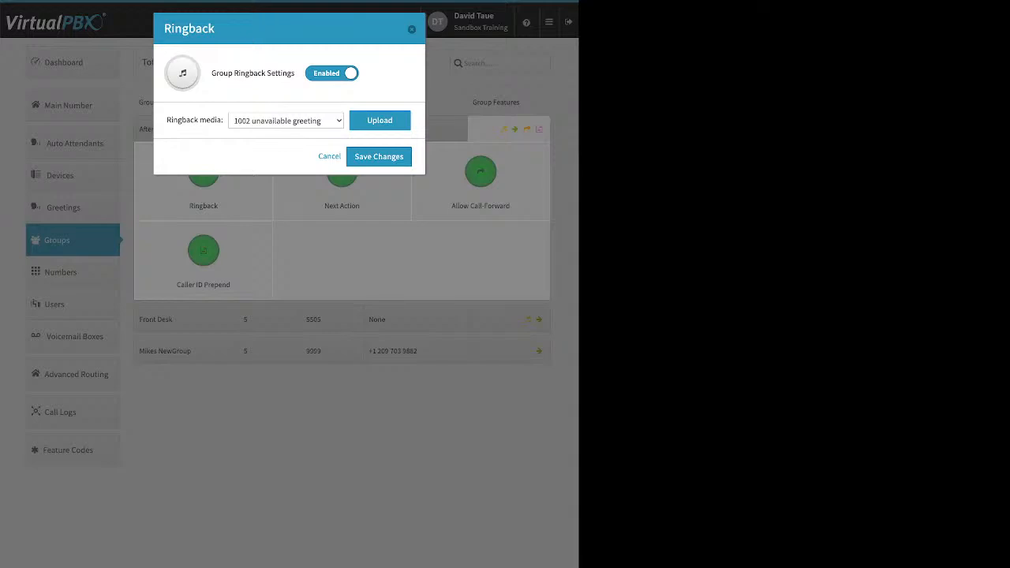
pyautogui.moveTo(166, 121); pyautogui.dragTo(215, 121)
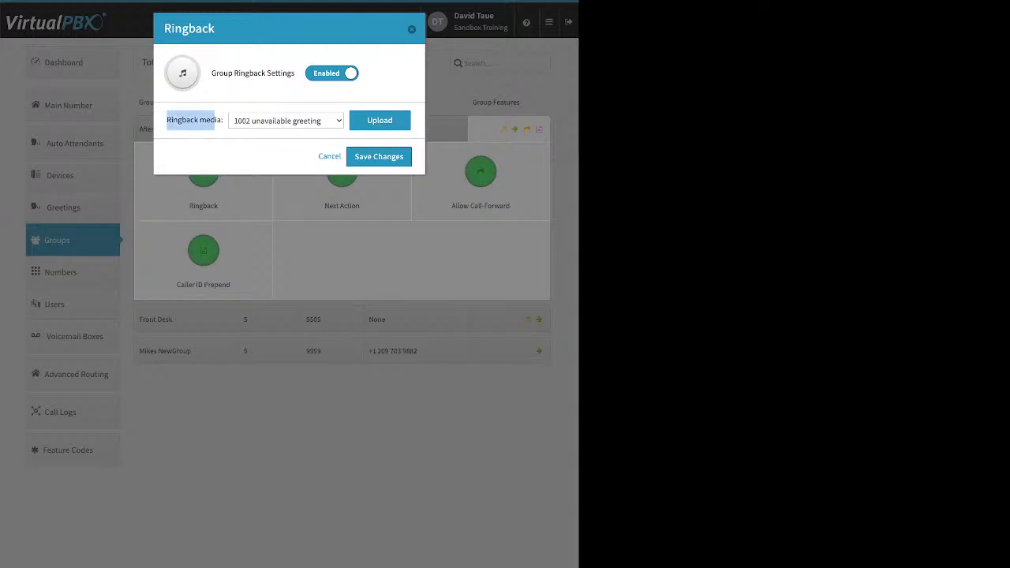
pyautogui.click(379, 120)
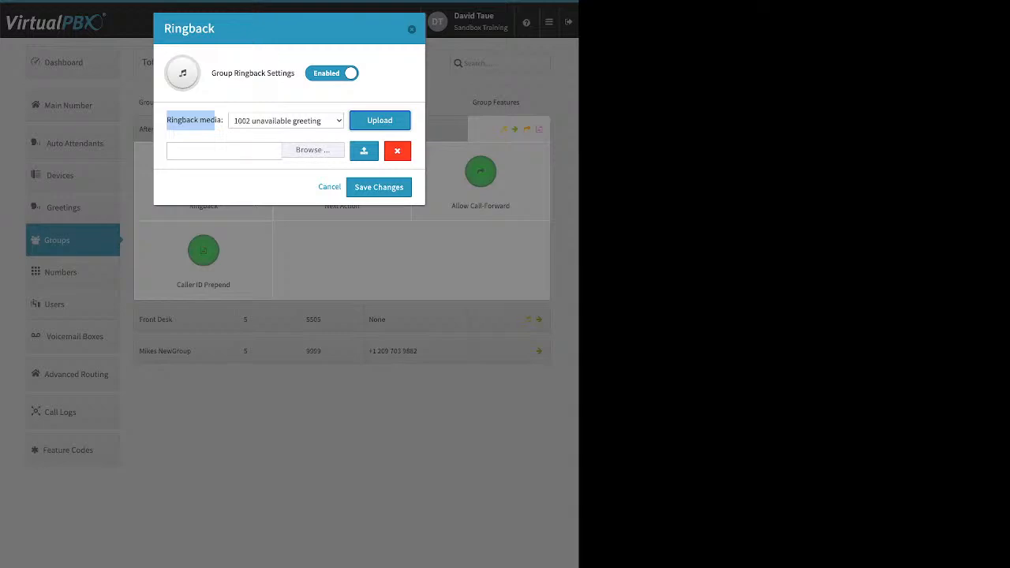
pyautogui.click(329, 187)
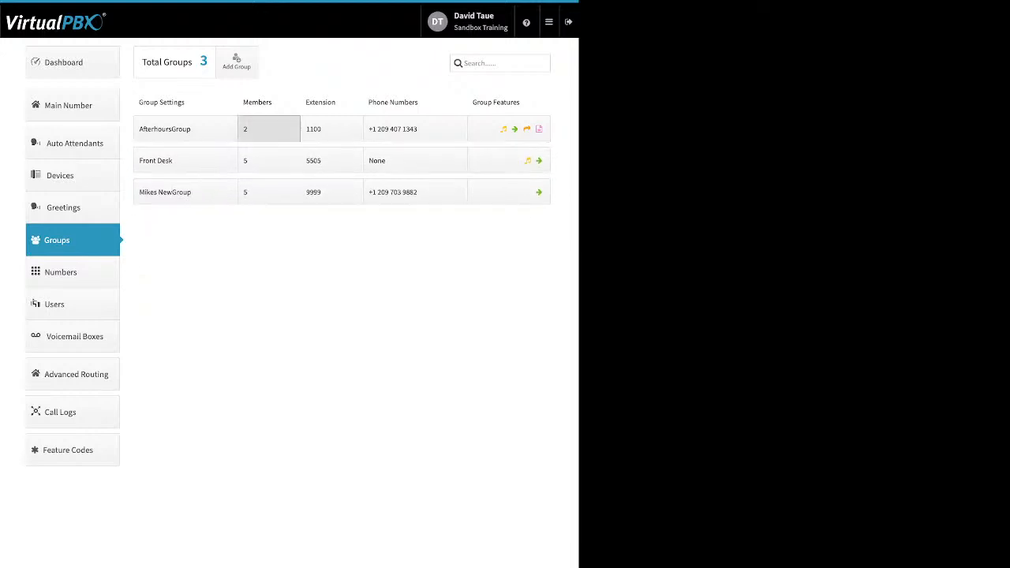
# Step: Remove the deleted-user entry from AfterhoursGroup's members, then look over its Ringback group feature
pyautogui.click(269, 128)
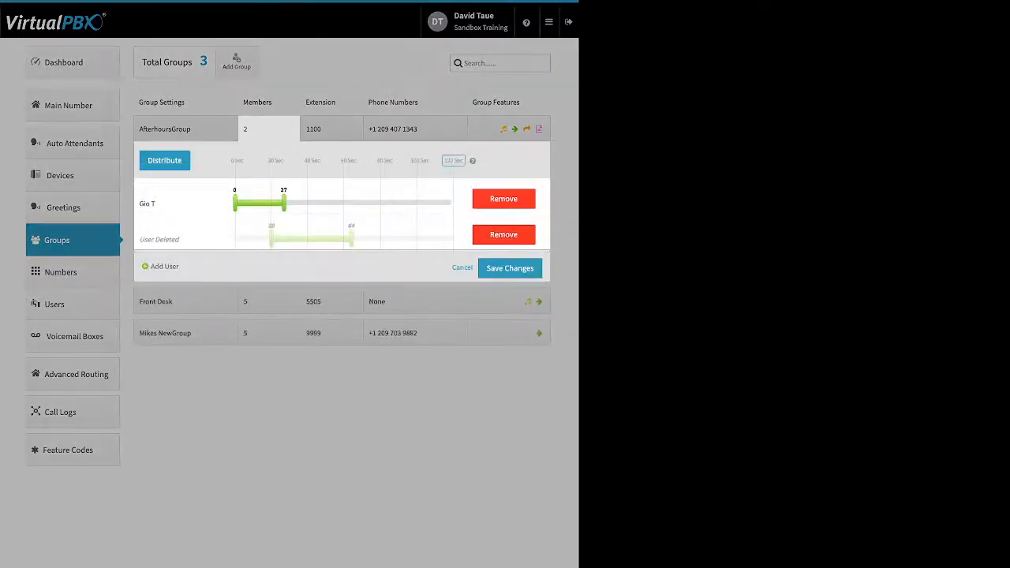
pyautogui.click(503, 235)
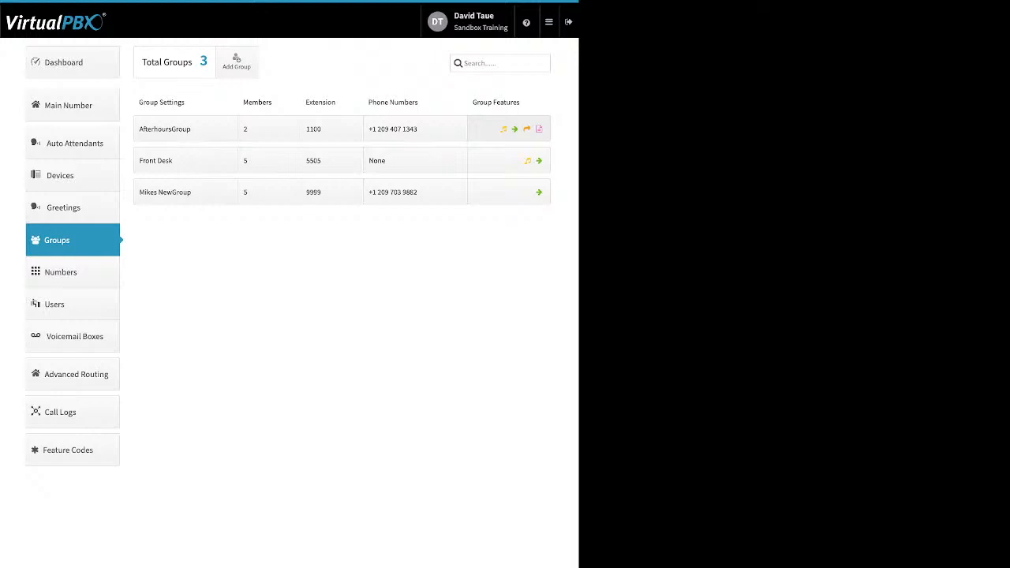
pyautogui.click(509, 128)
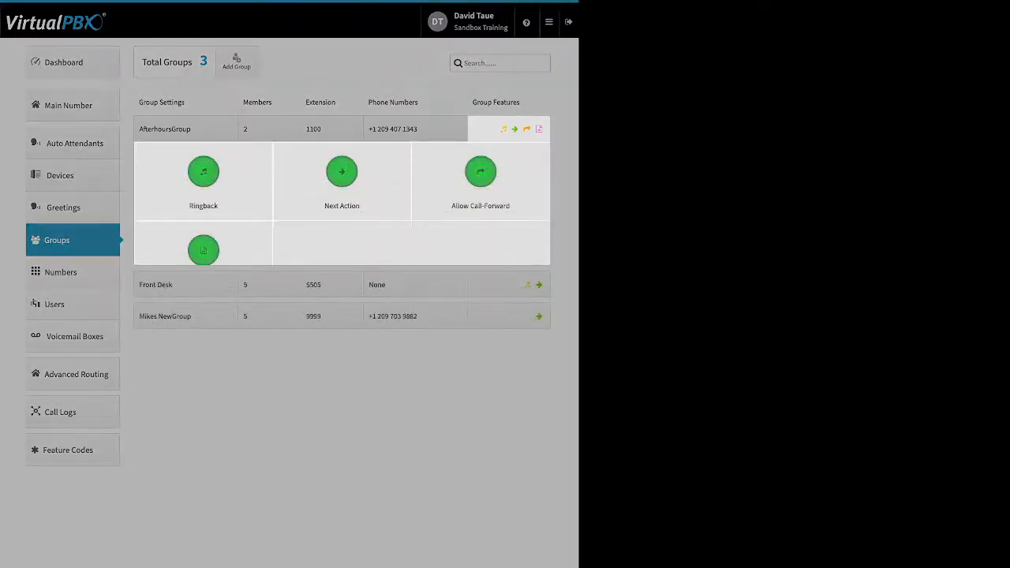
pyautogui.click(203, 174)
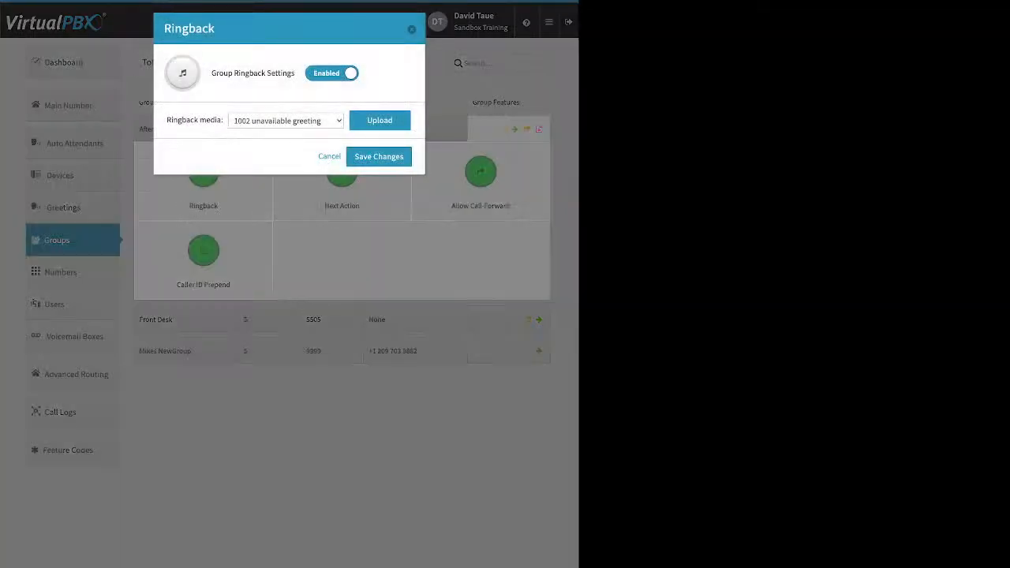
pyautogui.press('Escape')
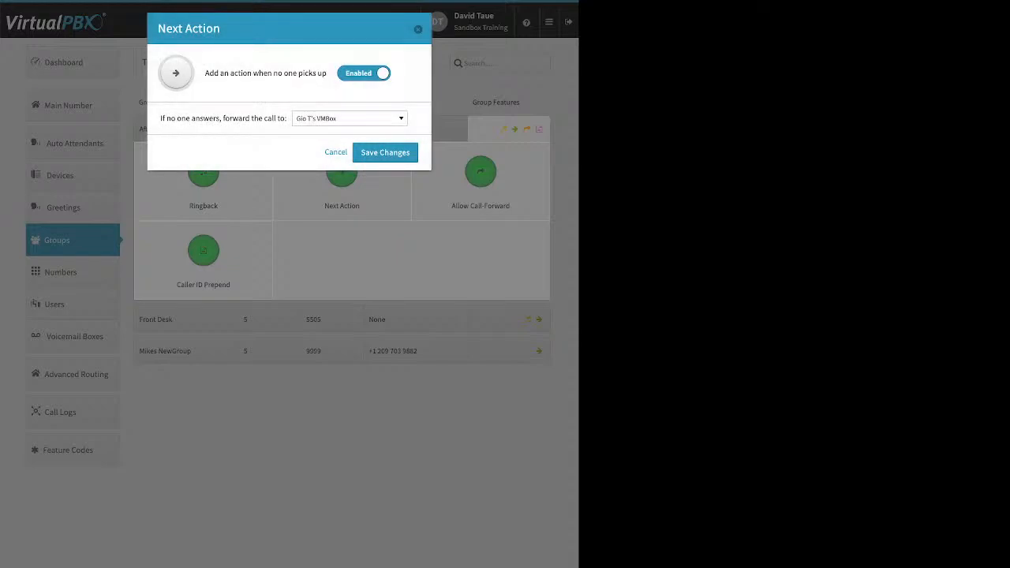
# Step: Browse AfterhoursGroup's no-answer forwarding destinations and close the list without changing it
pyautogui.moveTo(204, 72); pyautogui.dragTo(327, 72)
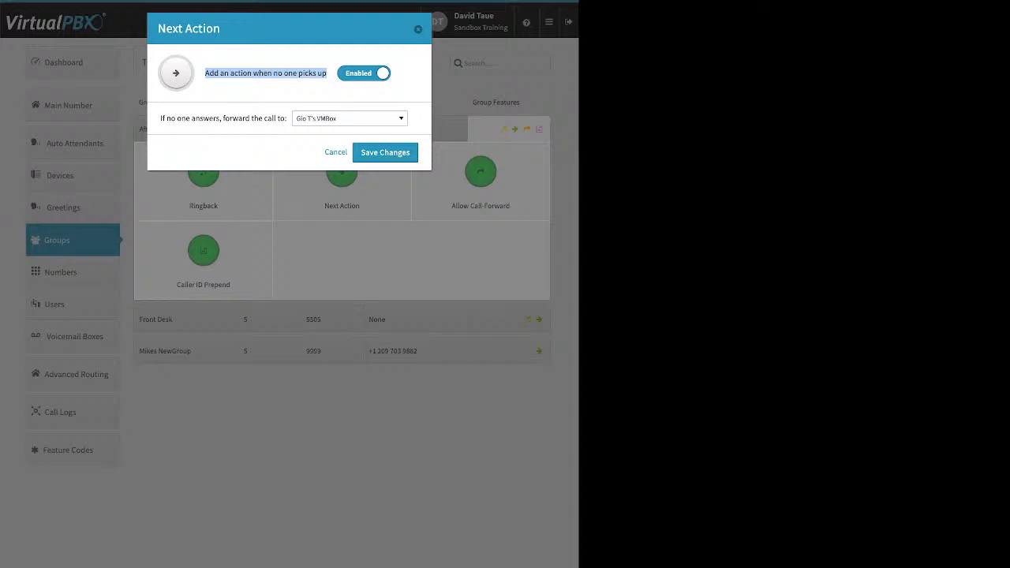
pyautogui.click(349, 119)
pyautogui.scroll(15, 345, 210)
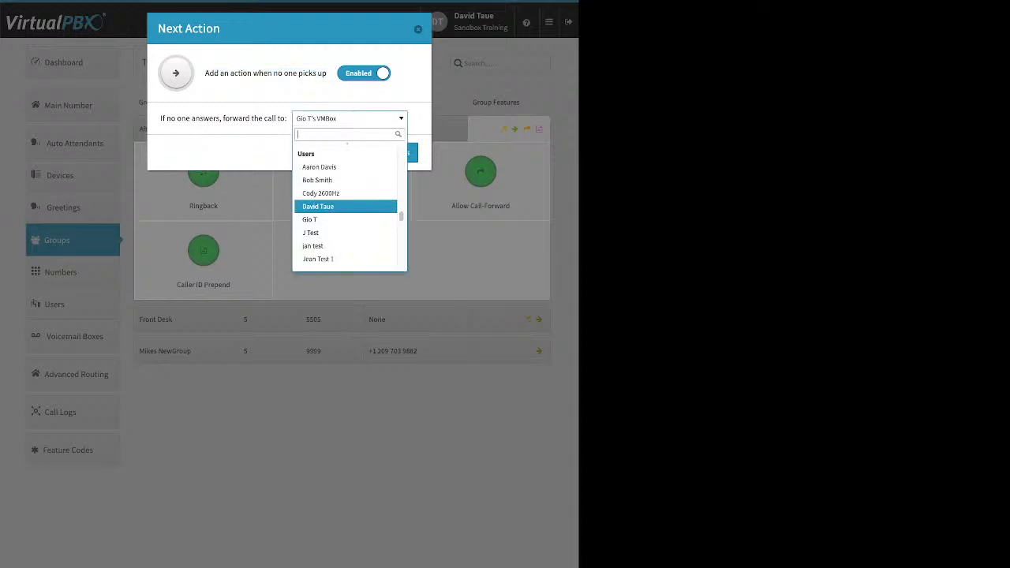
pyautogui.scroll(2, 346, 210)
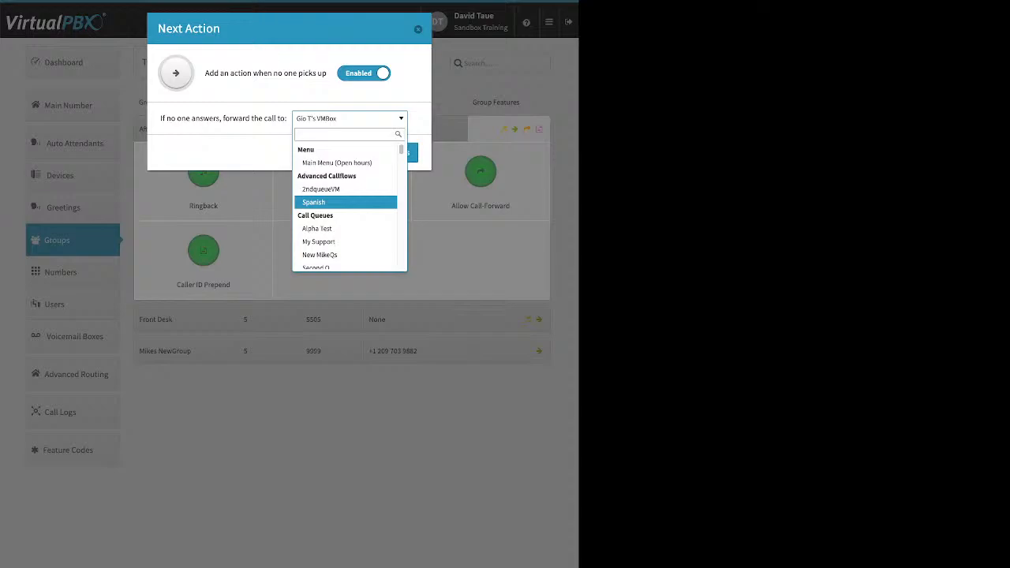
pyautogui.scroll(-1, 345, 203)
pyautogui.scroll(-3, 346, 203)
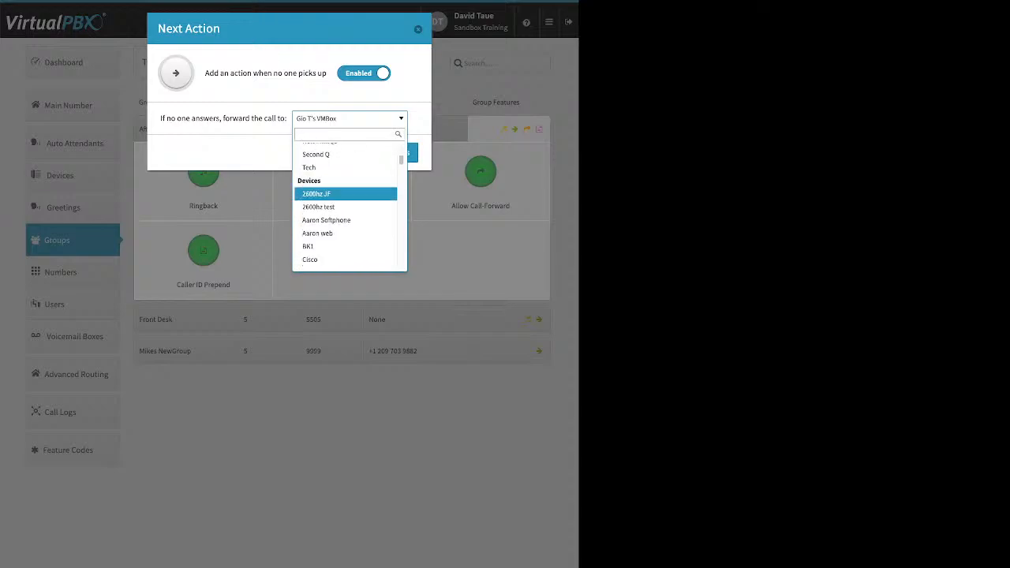
pyautogui.scroll(-7, 346, 202)
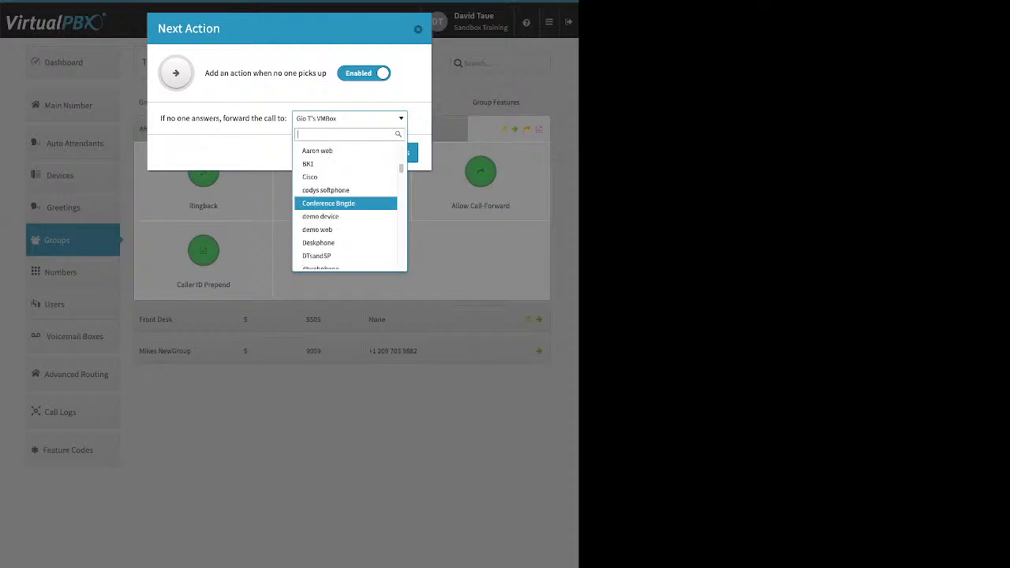
pyautogui.scroll(-8, 346, 203)
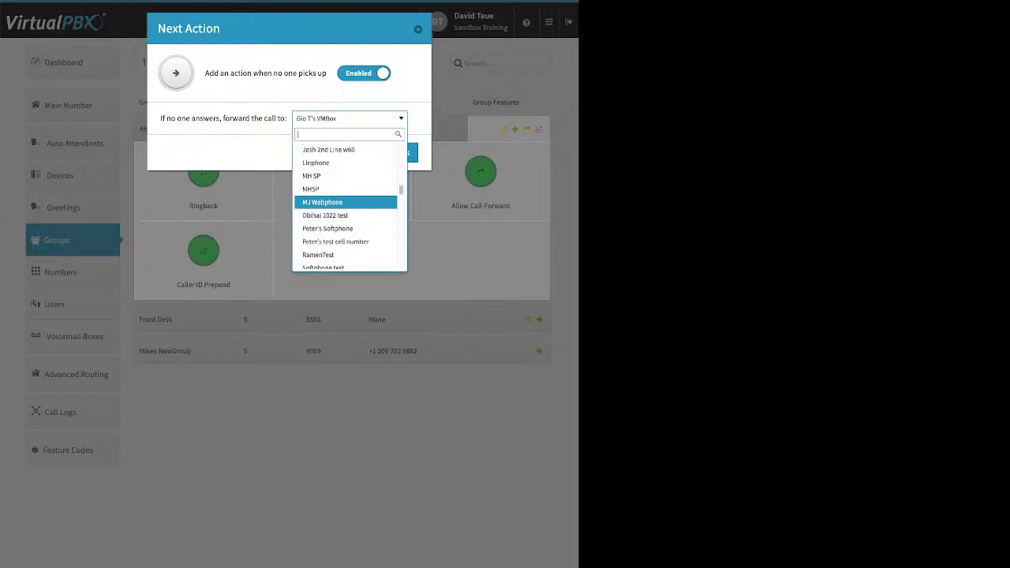
pyautogui.scroll(-5, 346, 195)
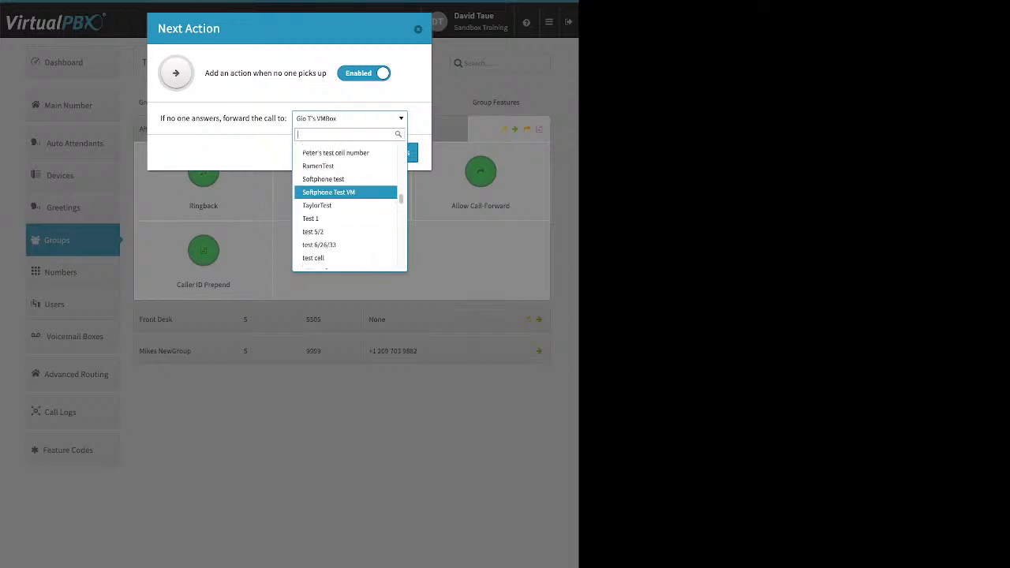
pyautogui.scroll(-1, 346, 198)
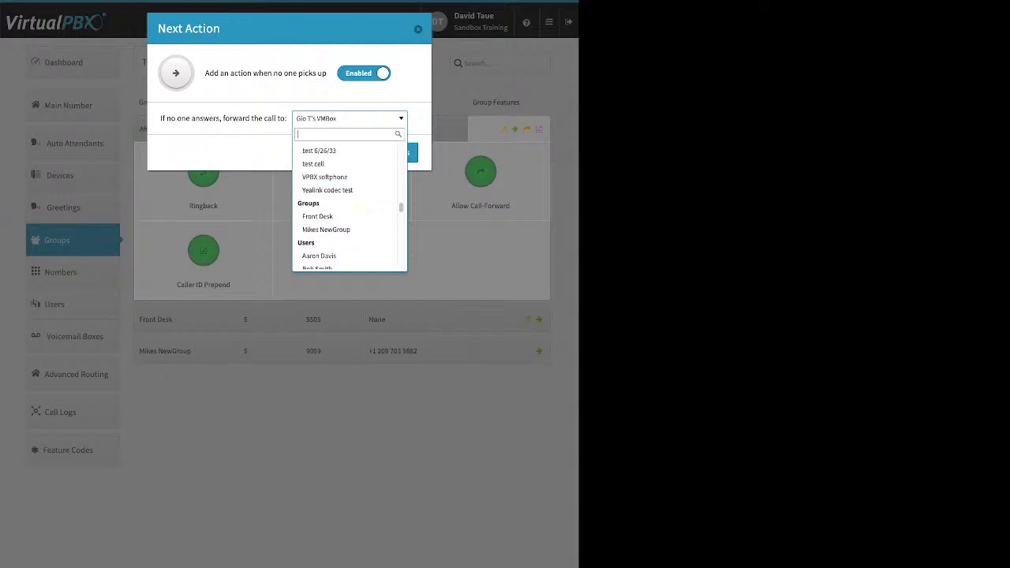
pyautogui.scroll(-12, 345, 196)
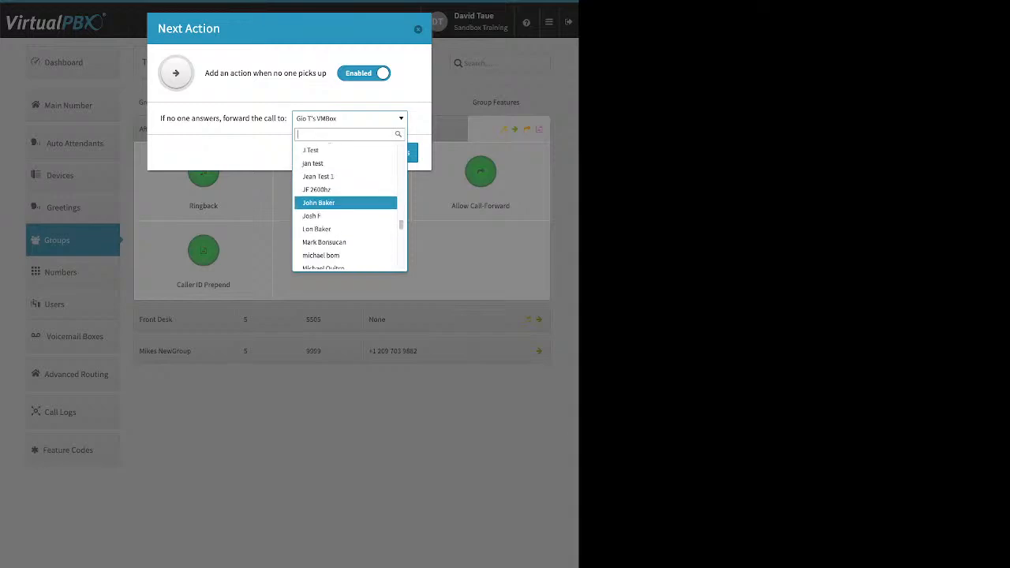
pyautogui.scroll(-5, 346, 196)
pyautogui.scroll(1, 346, 195)
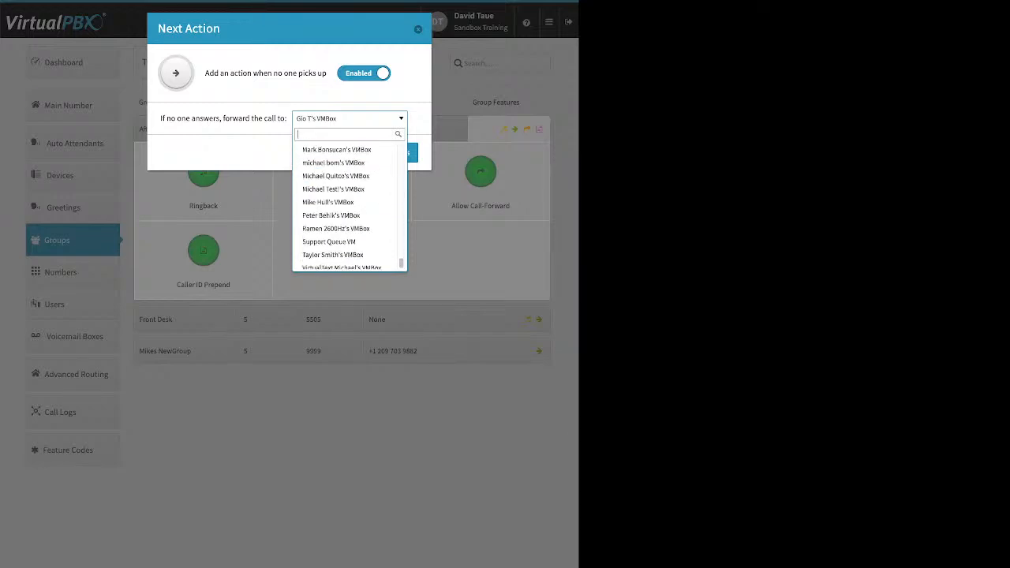
pyautogui.press('Escape')
pyautogui.press('Escape')
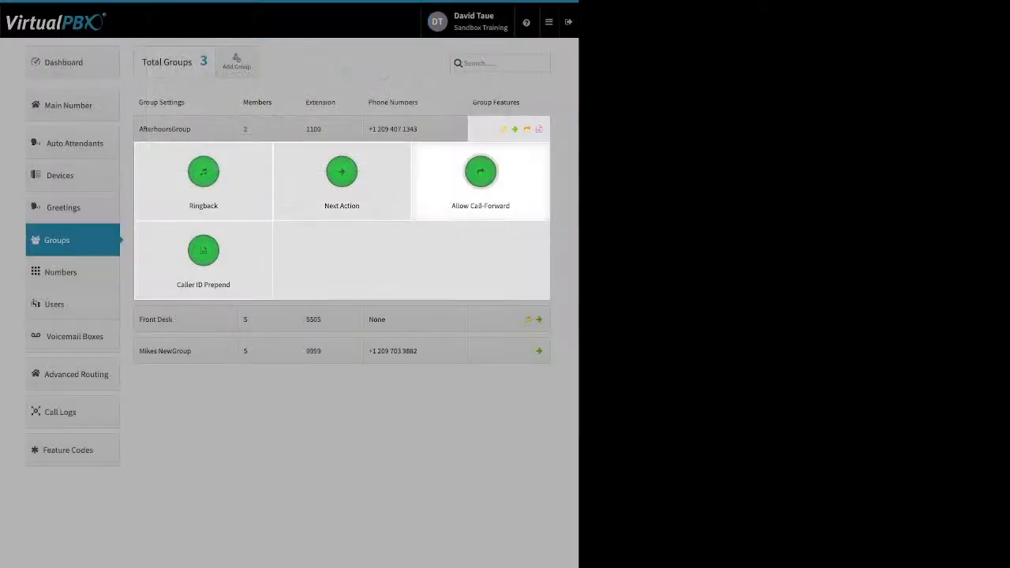
# Step: Review AfterhoursGroup's Allow Call-Forward and Caller ID Prepend settings unsaved, then go to Numbers
pyautogui.click(480, 174)
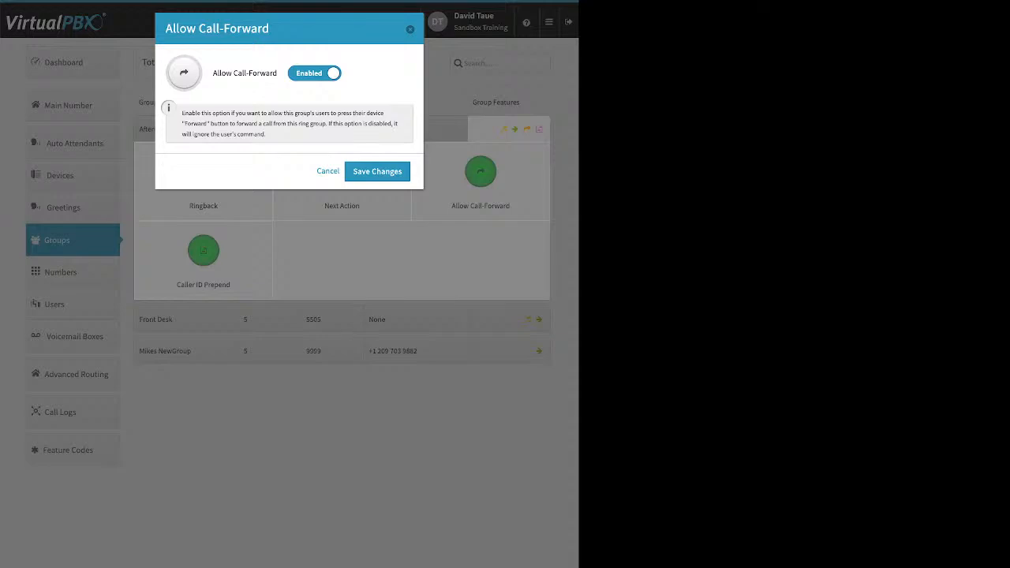
pyautogui.press('Escape')
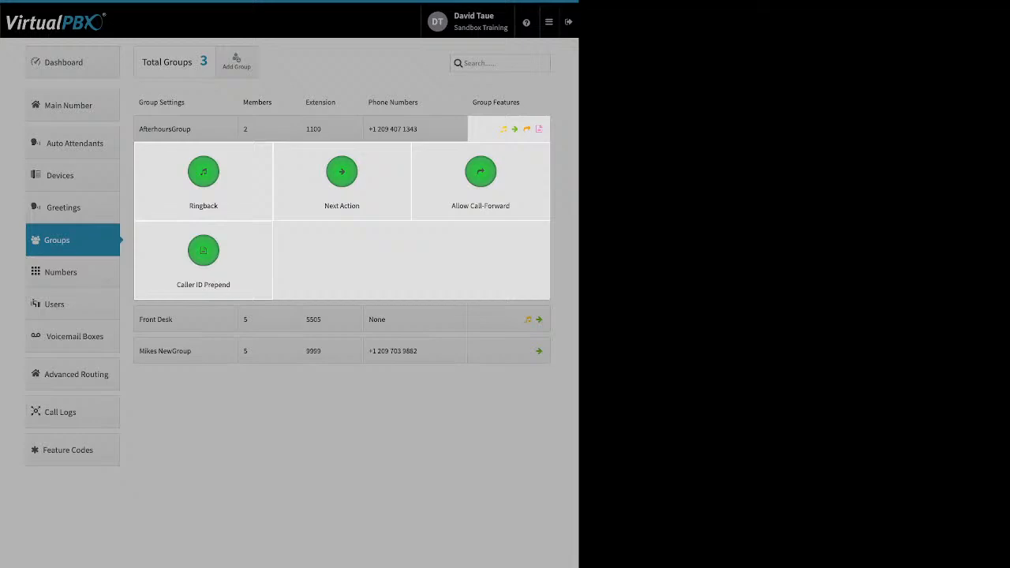
pyautogui.click(204, 251)
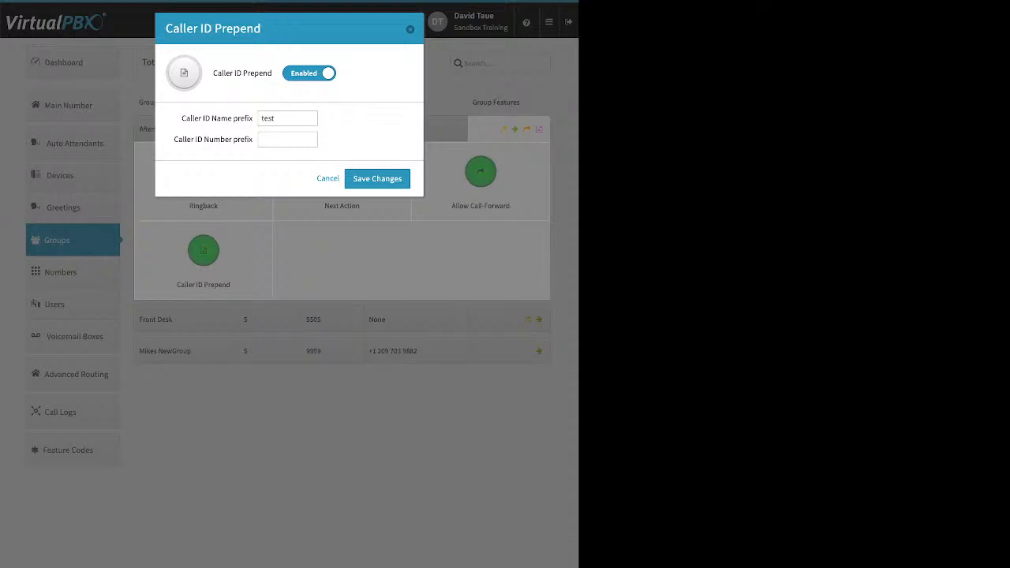
pyautogui.moveTo(181, 119); pyautogui.dragTo(253, 119)
pyautogui.moveTo(173, 140); pyautogui.dragTo(253, 140)
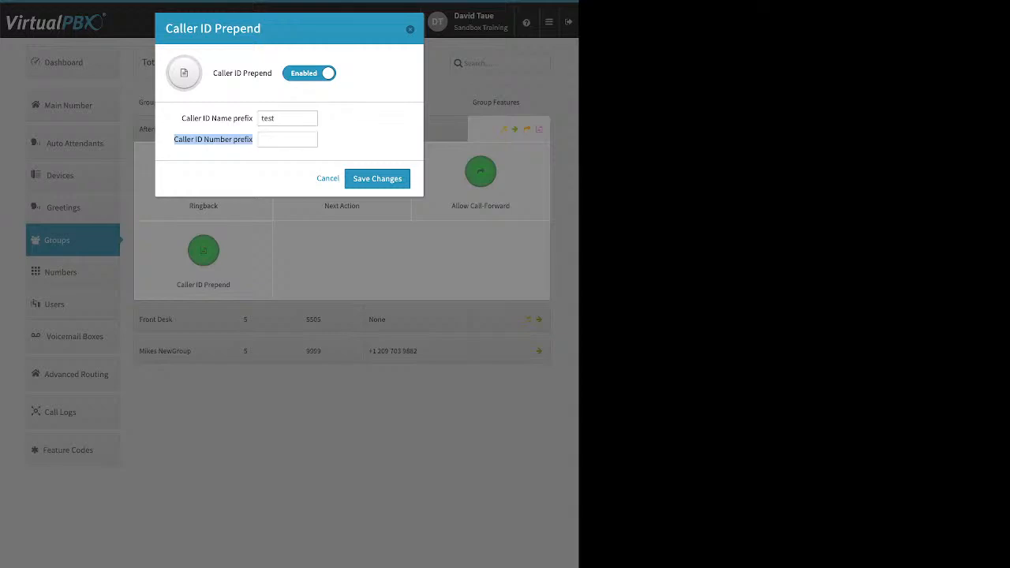
pyautogui.click(328, 178)
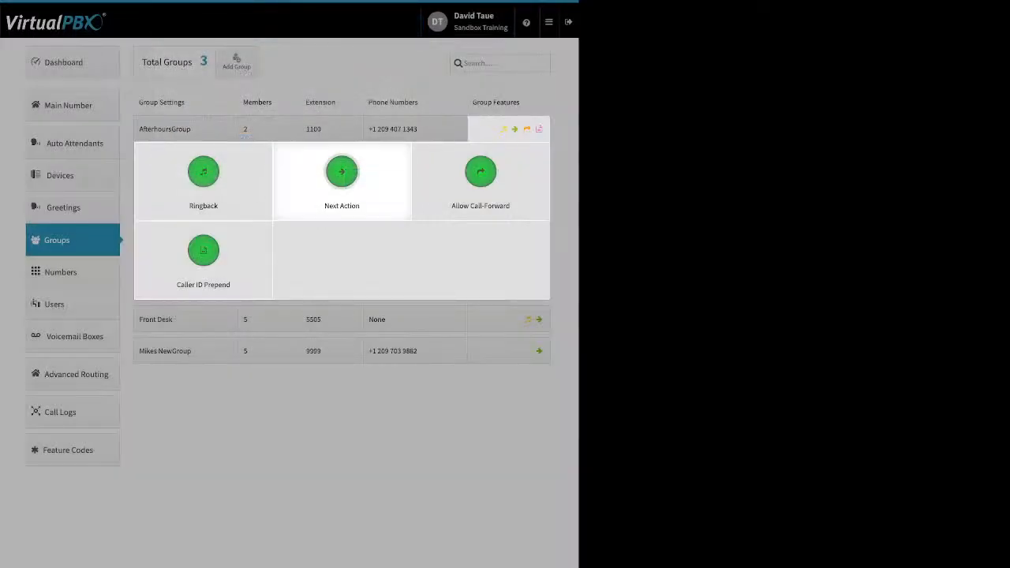
pyautogui.click(88, 273)
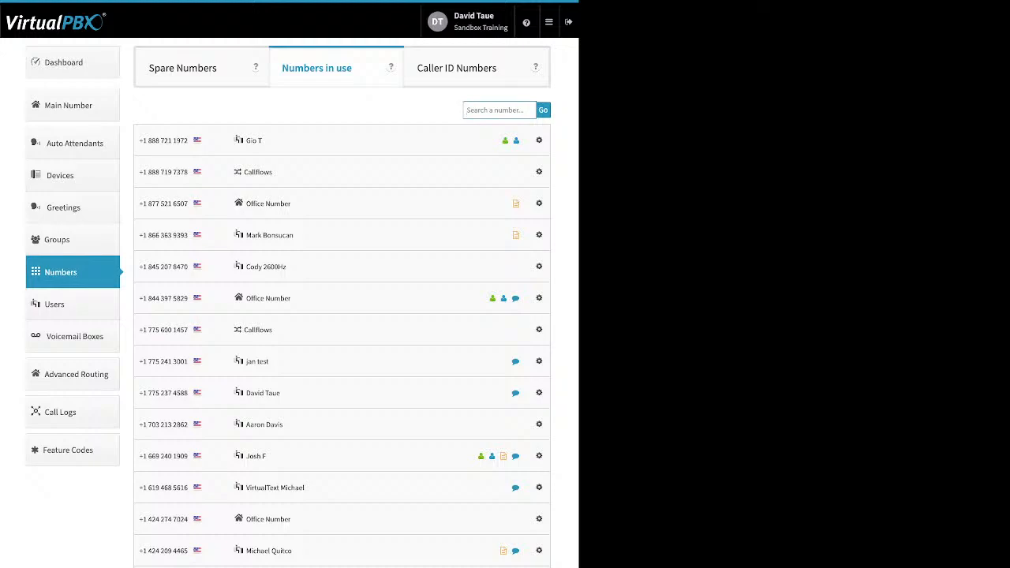
# Step: Check the first Office Number line's options, then switch to the Spare Numbers list
pyautogui.click(539, 203)
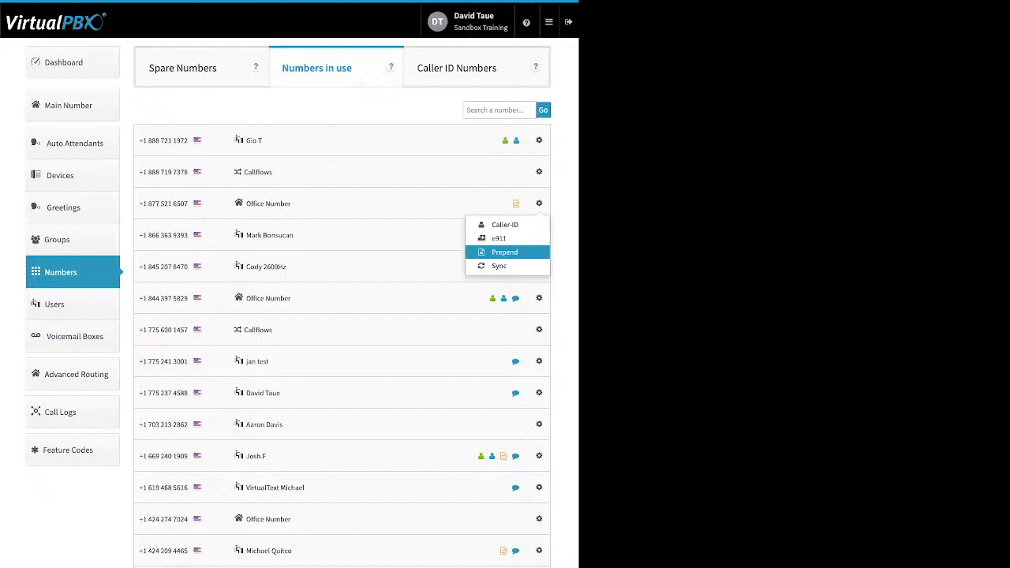
pyautogui.click(183, 67)
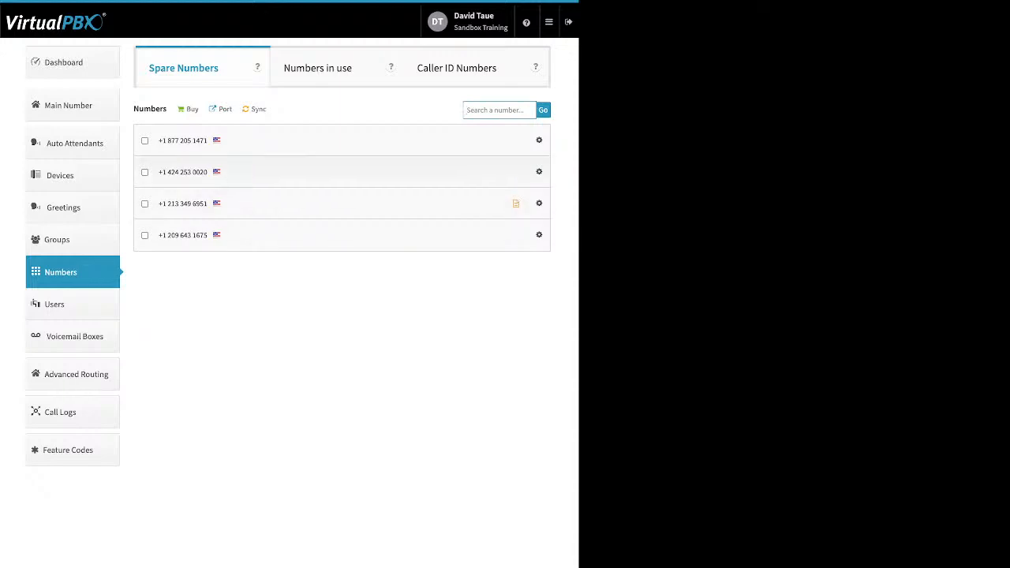
# Step: Delete the first spare number from the account and dismiss the deletion summary
pyautogui.click(145, 141)
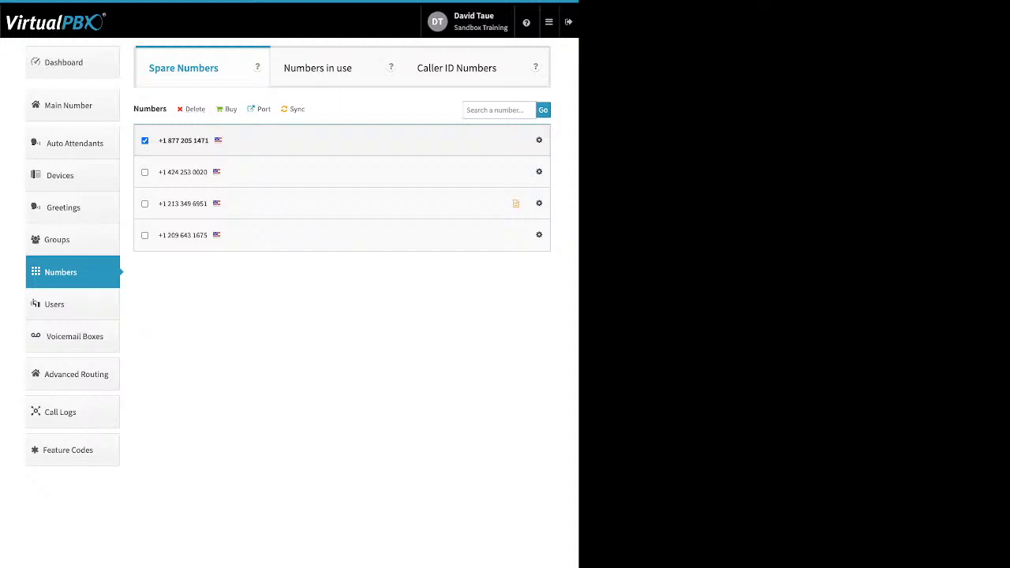
pyautogui.click(195, 109)
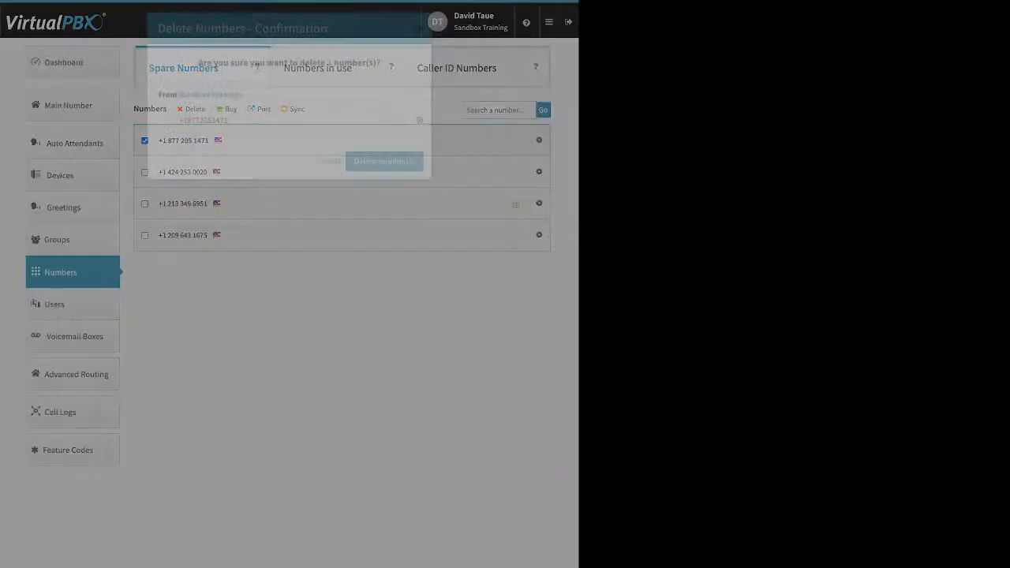
pyautogui.click(384, 161)
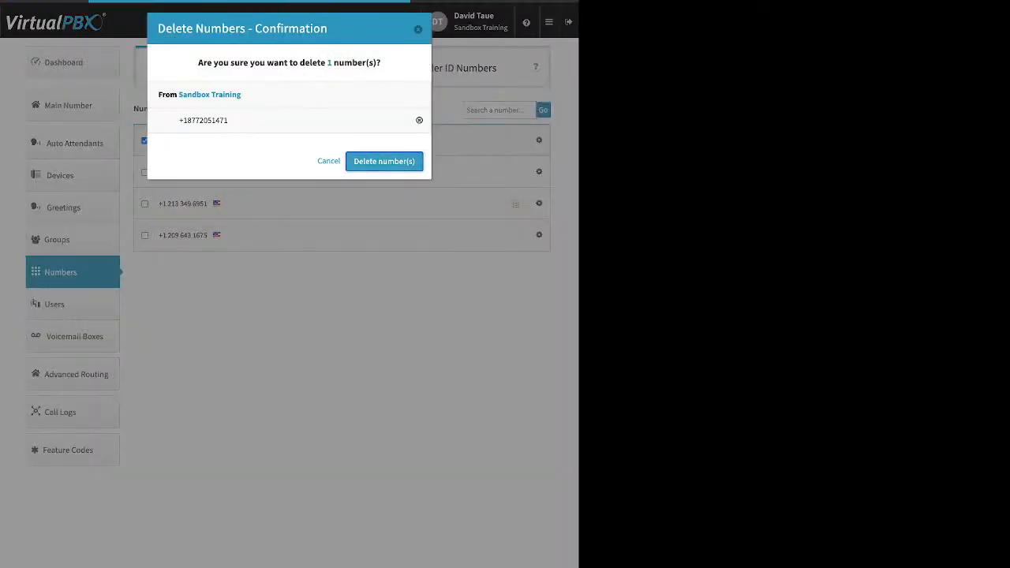
pyautogui.click(289, 304)
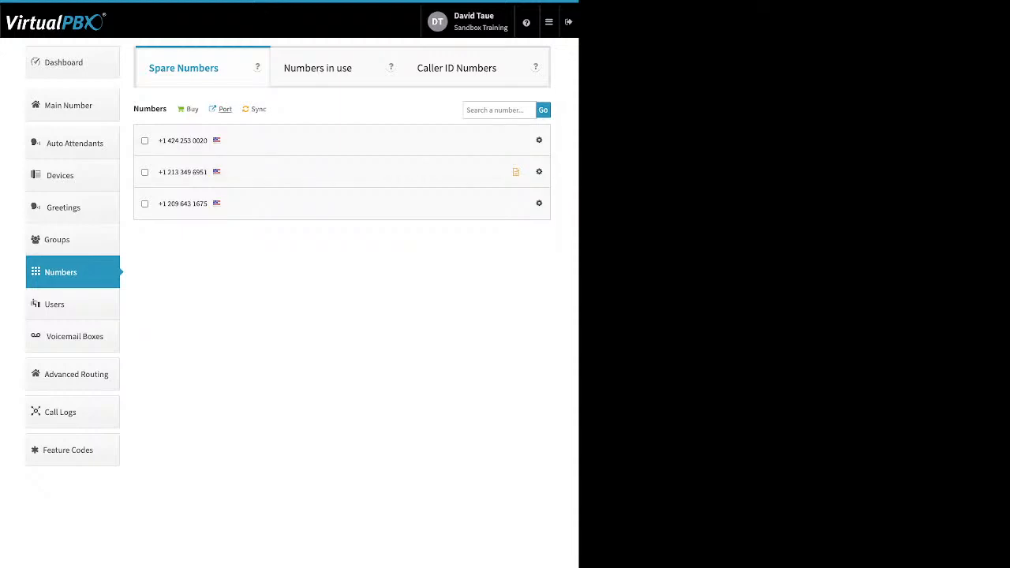
# Step: Glance at the options for buying numbers, then open the Port requests page
pyautogui.click(191, 108)
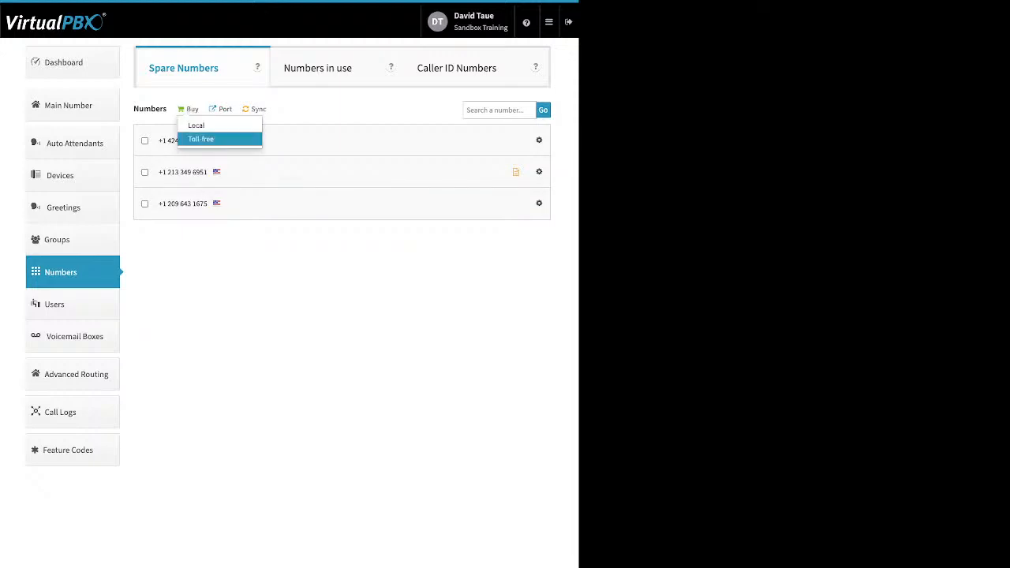
pyautogui.click(335, 246)
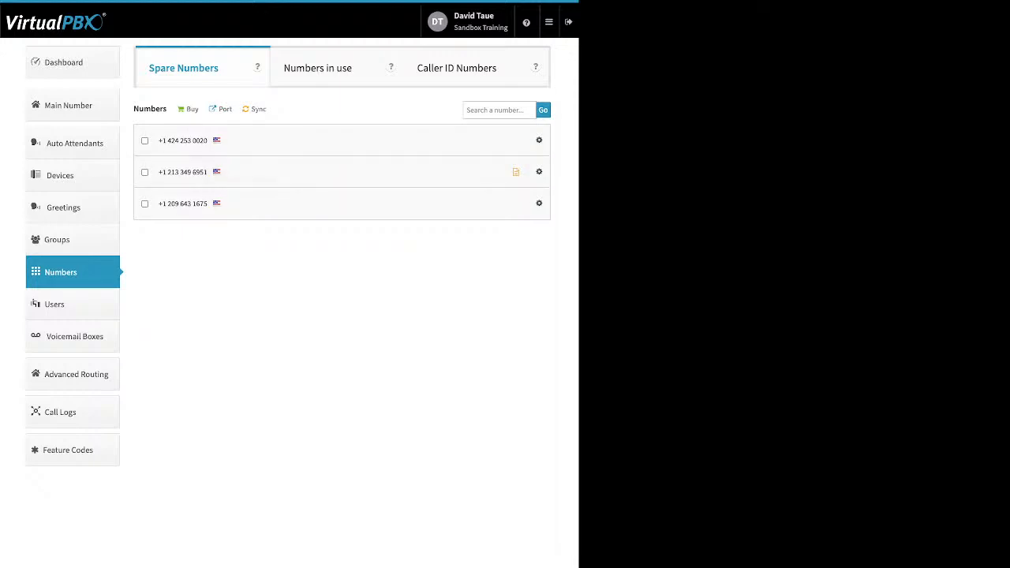
pyautogui.click(225, 109)
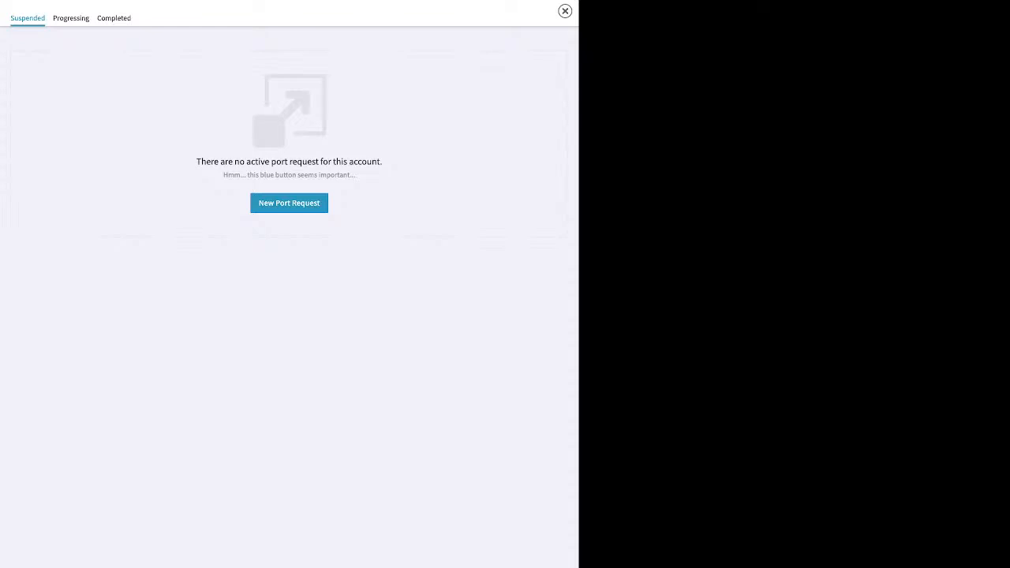
# Step: Start a port request named 'test' for U.S. Local Numbers and continue to the next step
pyautogui.click(288, 202)
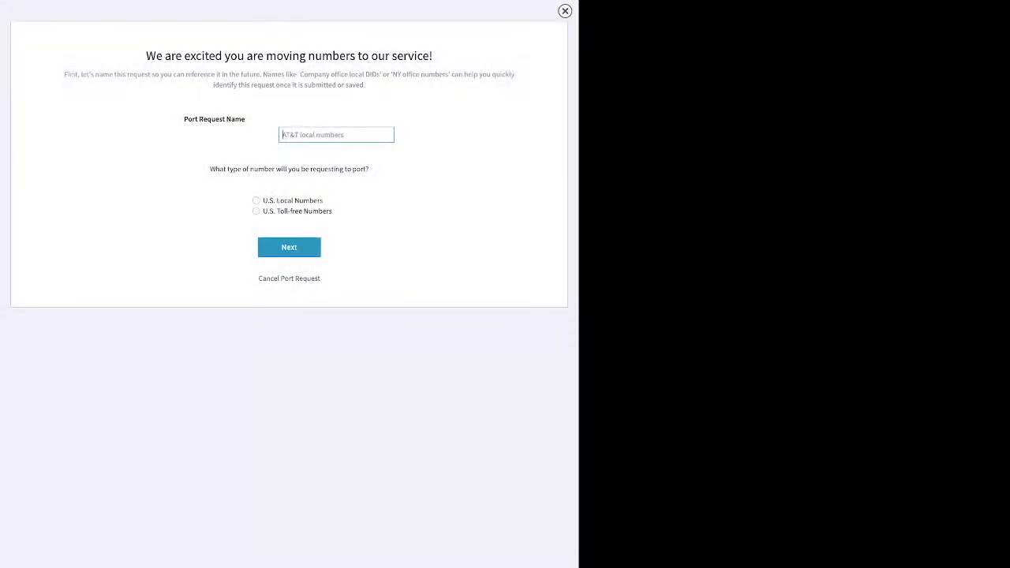
pyautogui.write('test')
pyautogui.click(255, 200)
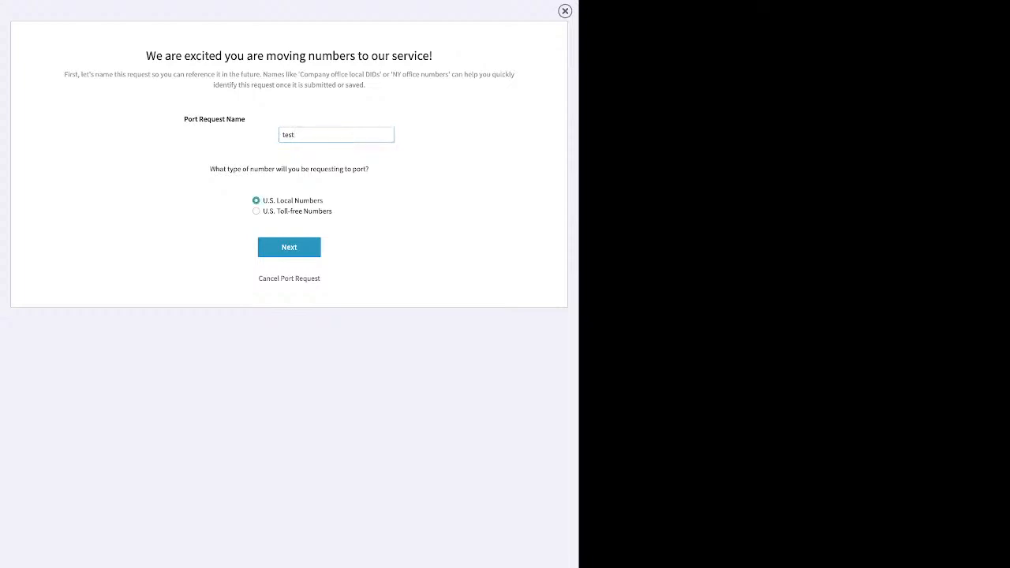
pyautogui.click(289, 247)
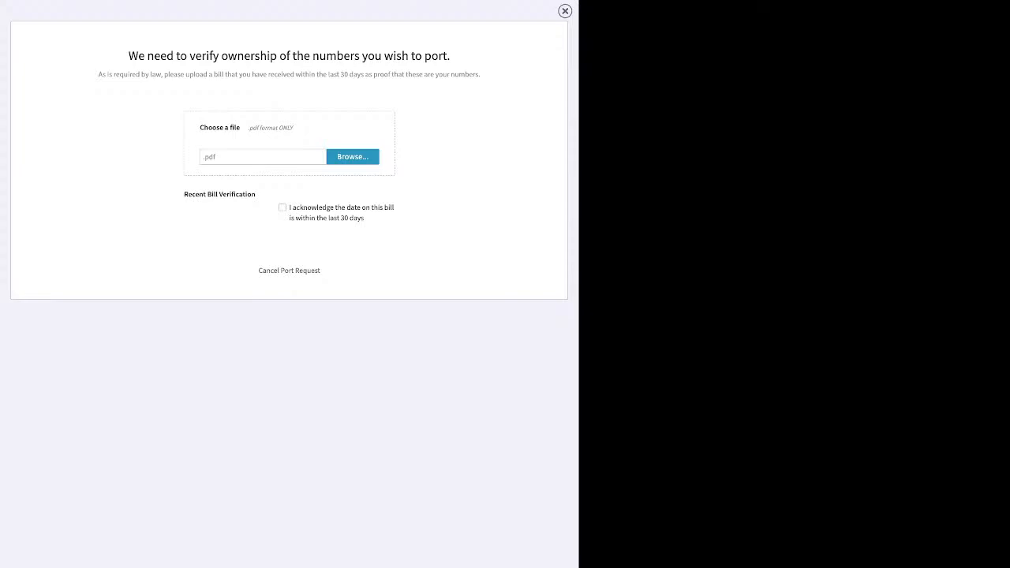
# Step: Discard the port request overlay and open the Users page listing all 21 users
pyautogui.click(565, 11)
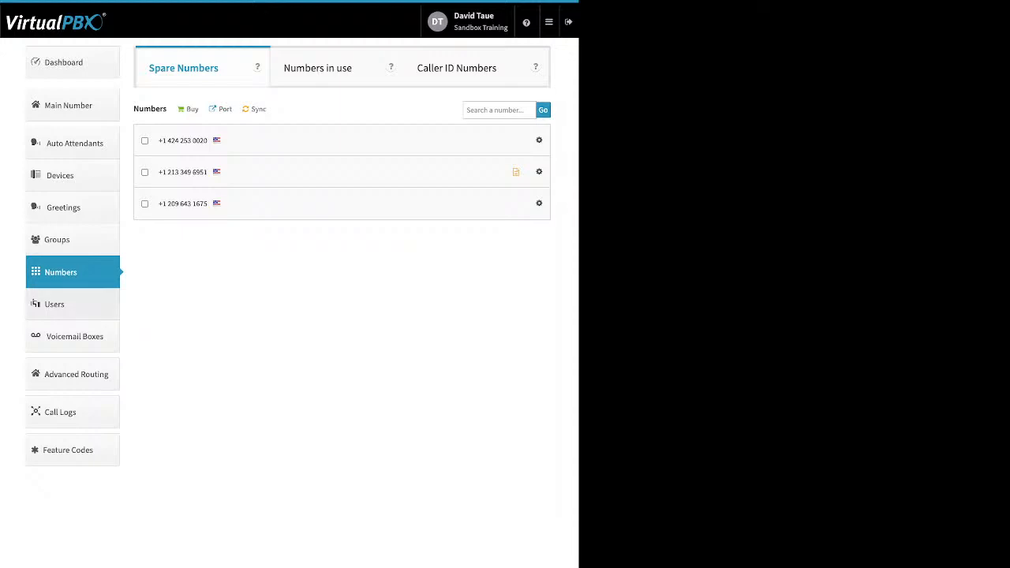
pyautogui.click(55, 303)
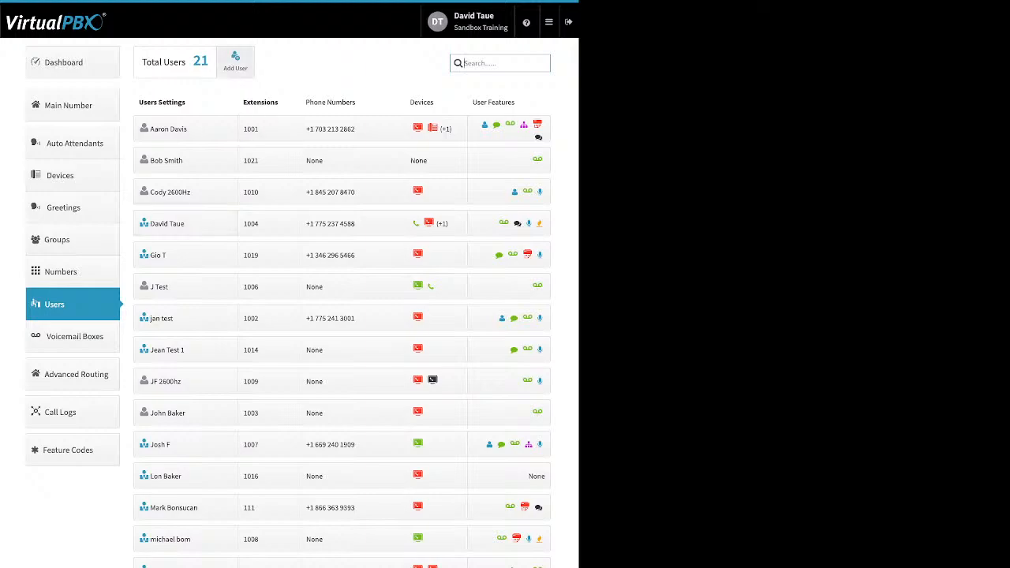
# Step: Start a new user in Add User and Device, changing the main extension from 1022 to 7439
pyautogui.click(235, 60)
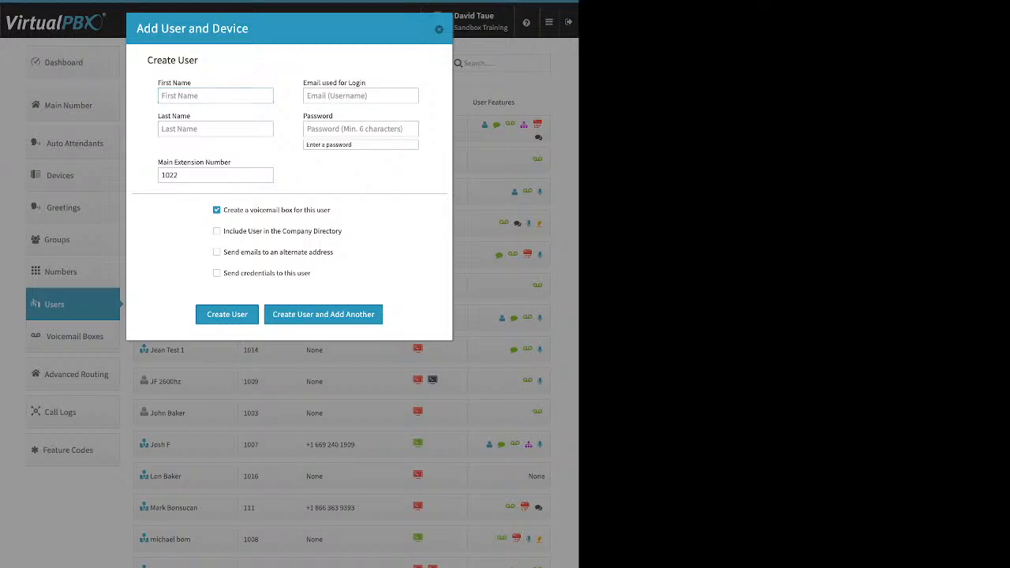
pyautogui.moveTo(366, 83); pyautogui.dragTo(303, 83)
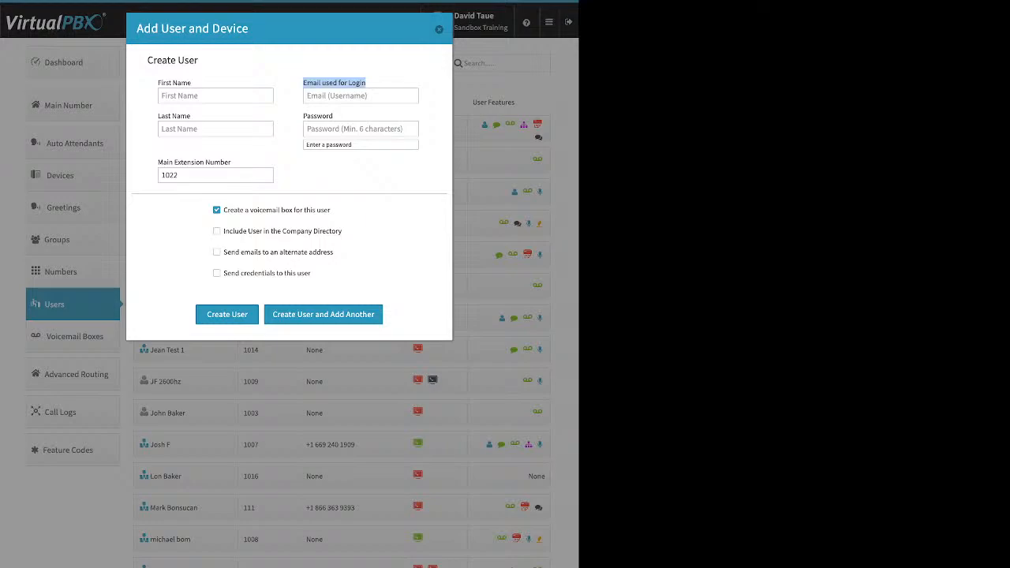
pyautogui.click(355, 129)
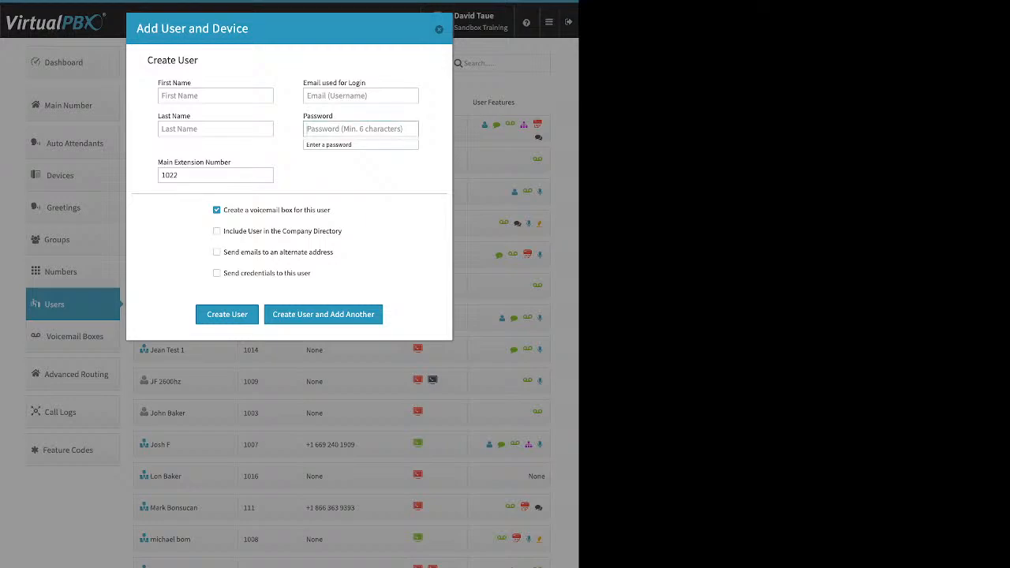
pyautogui.click(201, 175)
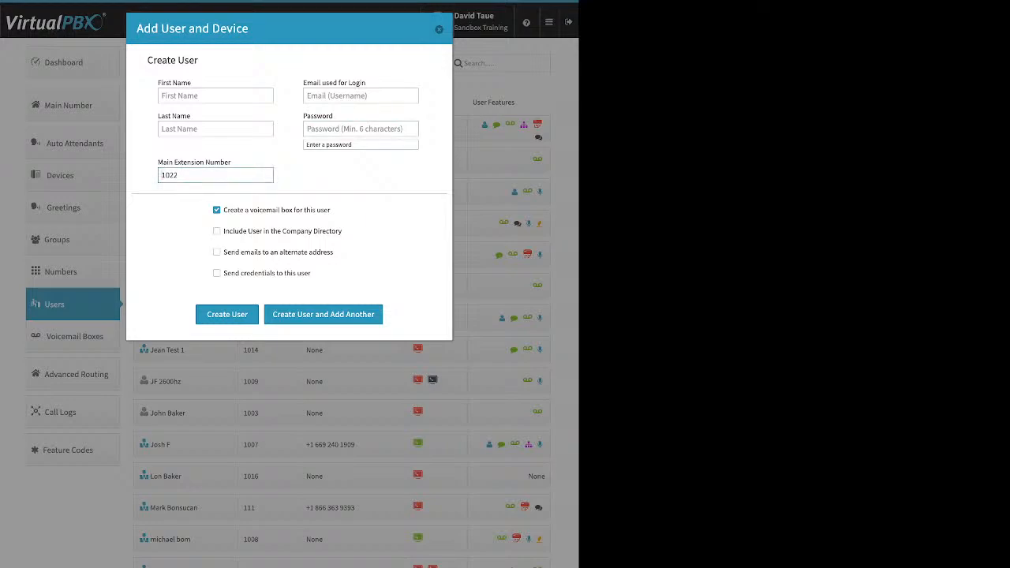
pyautogui.moveTo(182, 175); pyautogui.dragTo(161, 176)
pyautogui.write('7439')
pyautogui.press('Tab')
# Step: Uncheck 'Include User in the Company Directory', leave alternate e-mail off, and check 'Send credentials to this user'
pyautogui.moveTo(331, 210); pyautogui.dragTo(224, 211)
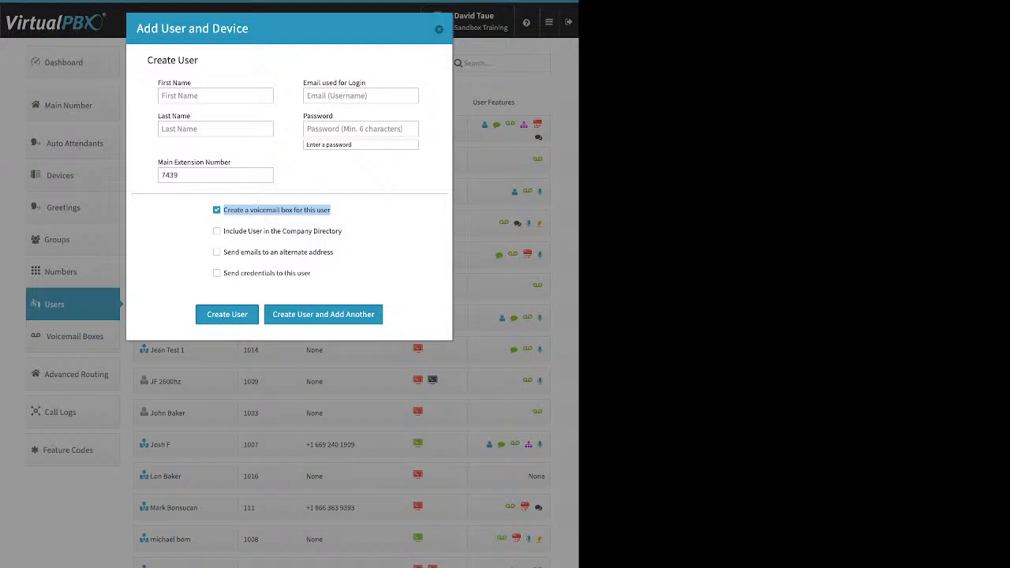
pyautogui.click(355, 215)
pyautogui.moveTo(342, 231); pyautogui.dragTo(224, 230)
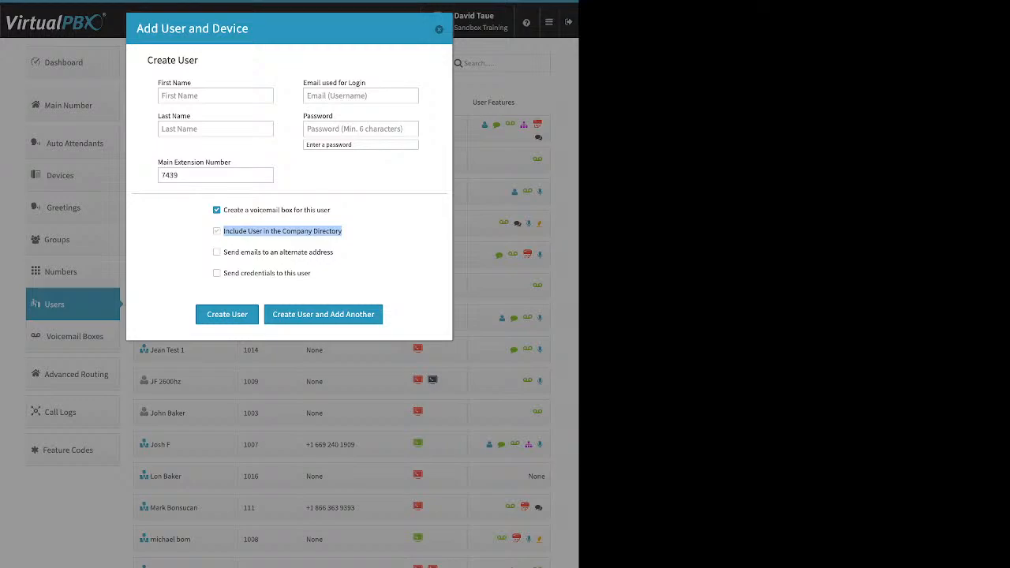
pyautogui.click(355, 235)
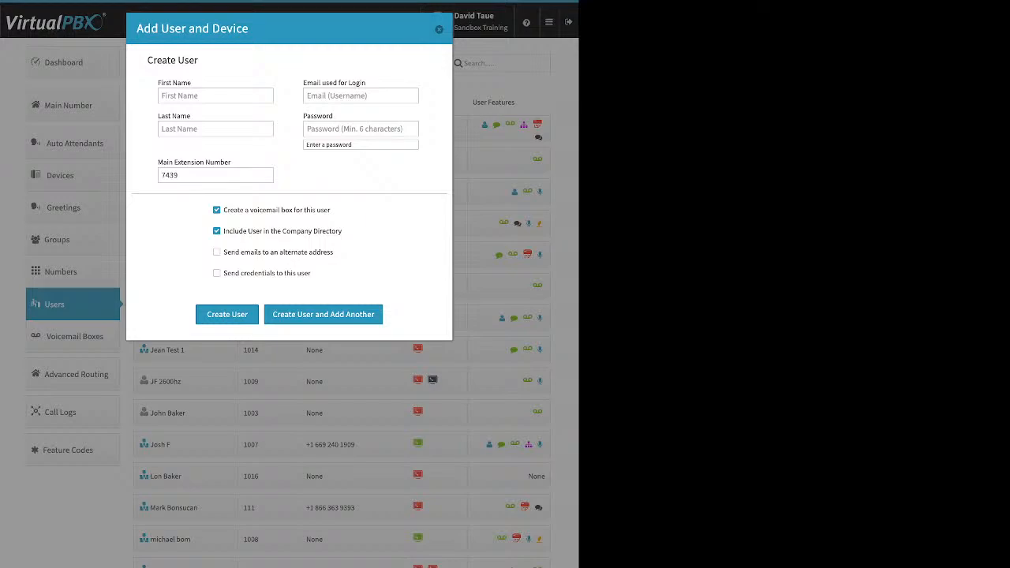
pyautogui.moveTo(334, 252); pyautogui.dragTo(223, 251)
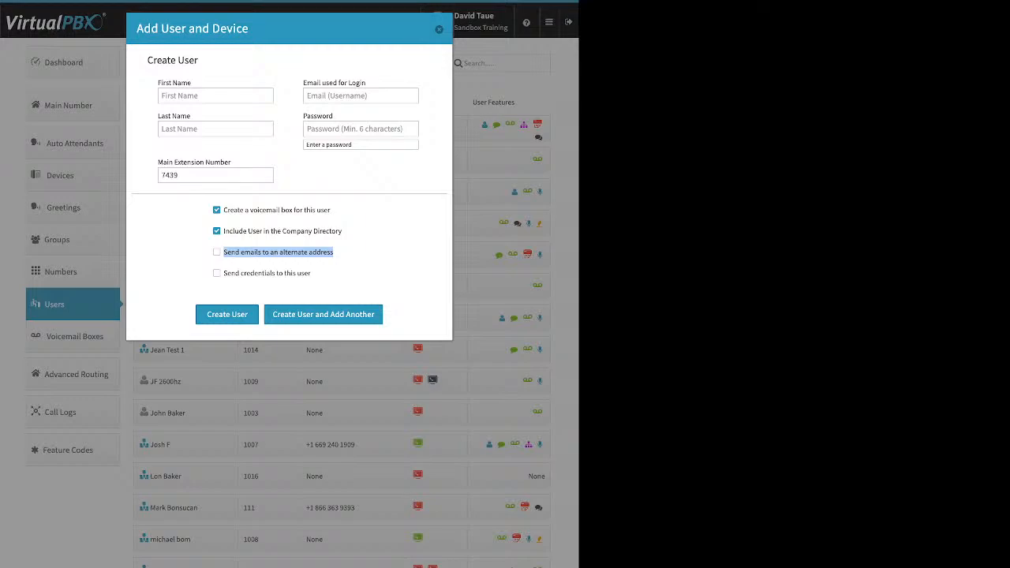
pyautogui.click(217, 252)
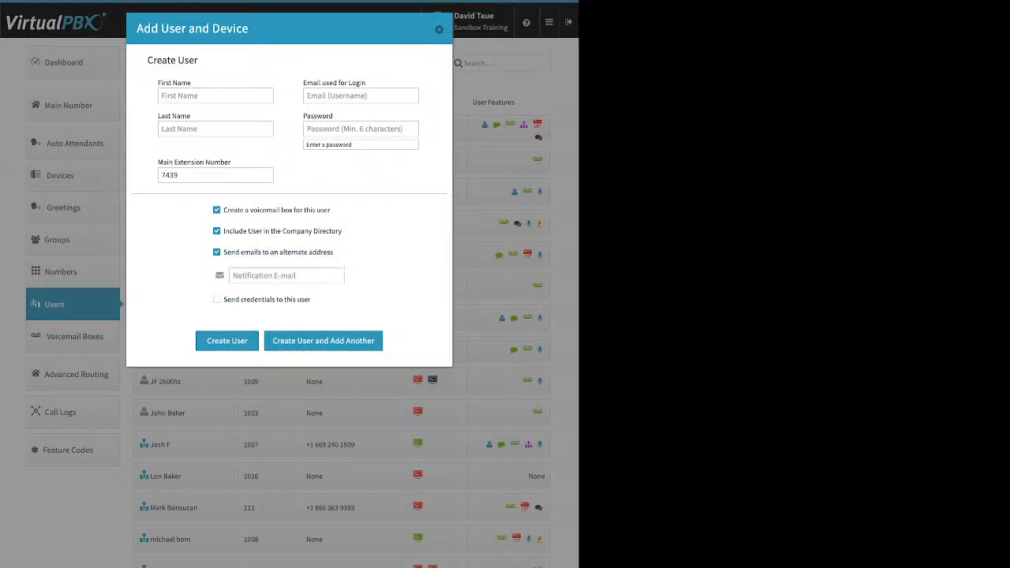
pyautogui.click(287, 276)
pyautogui.click(217, 253)
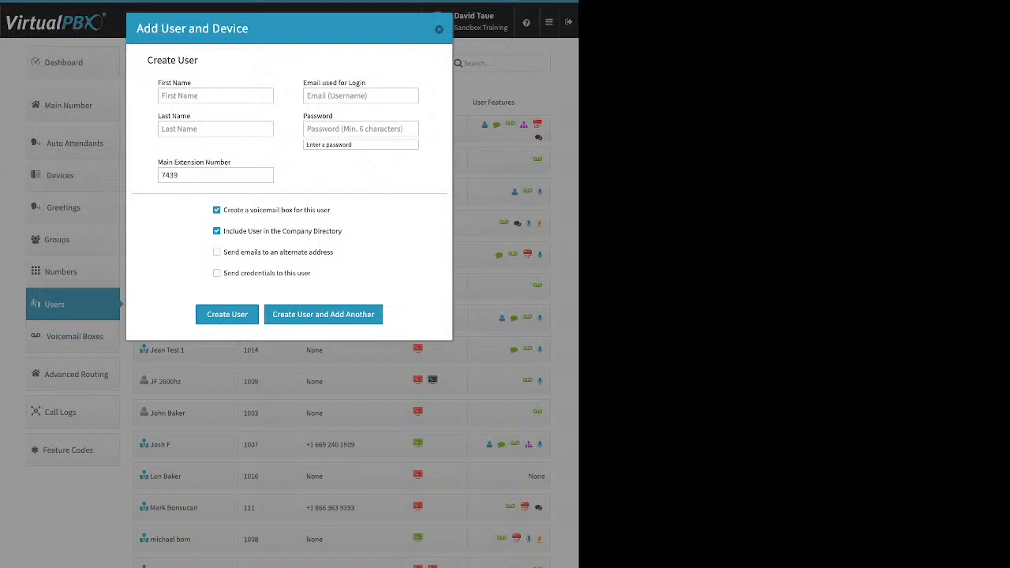
pyautogui.click(217, 231)
pyautogui.moveTo(311, 273); pyautogui.dragTo(223, 273)
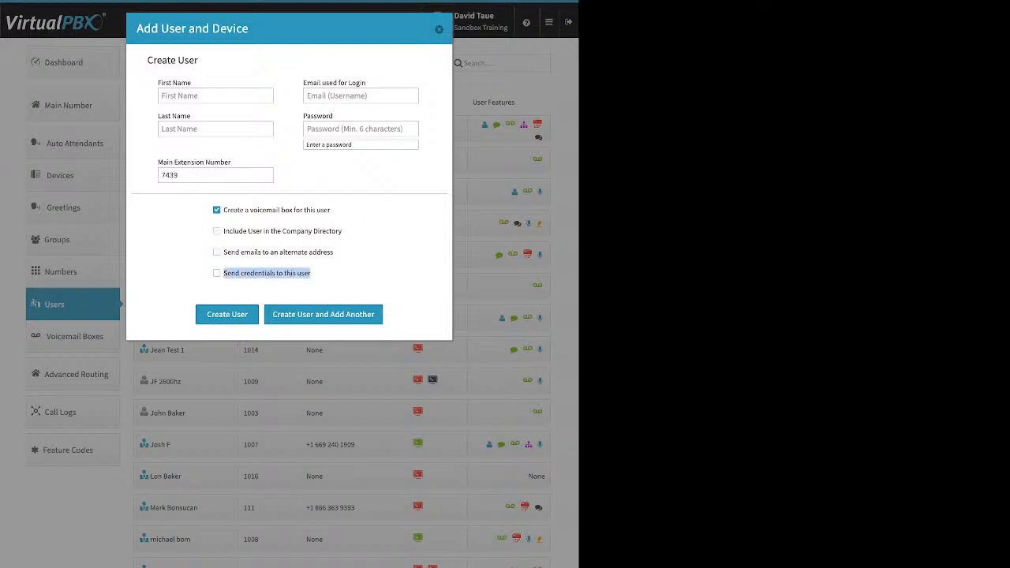
pyautogui.click(186, 243)
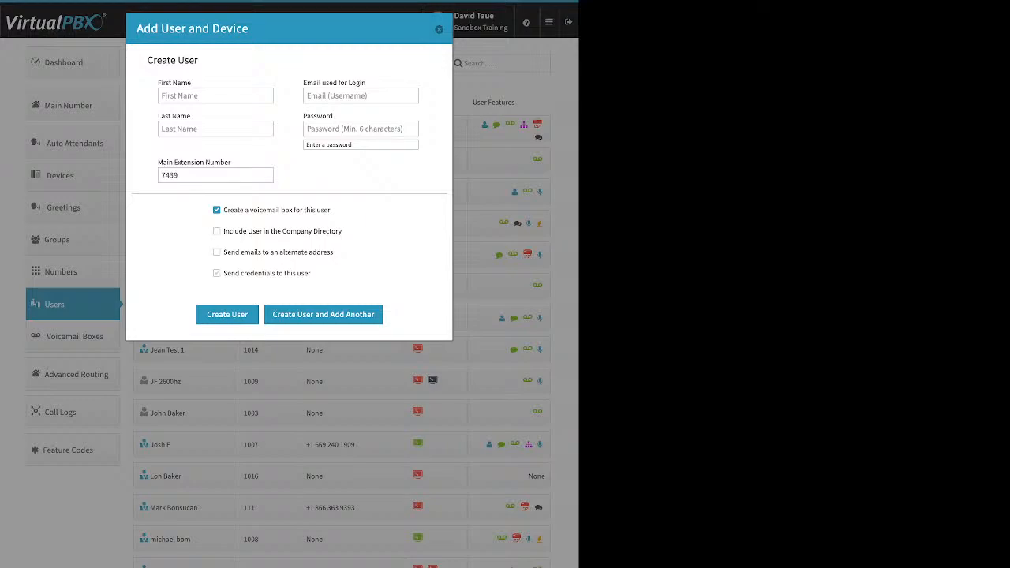
pyautogui.click(216, 273)
# Step: Discard the new-user form, open extension 1001's settings, and cancel out of Change Credentials
pyautogui.click(438, 29)
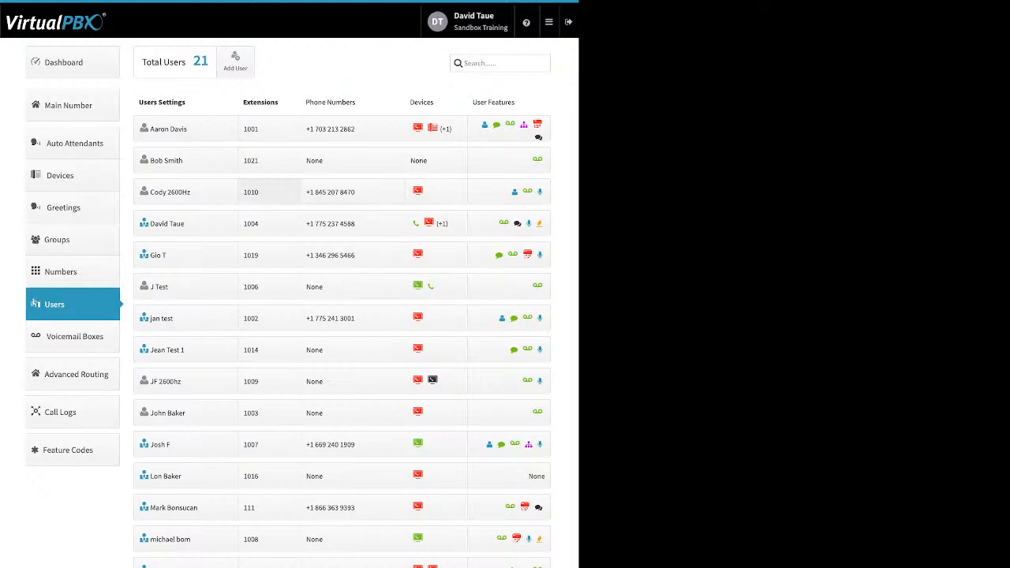
pyautogui.click(168, 129)
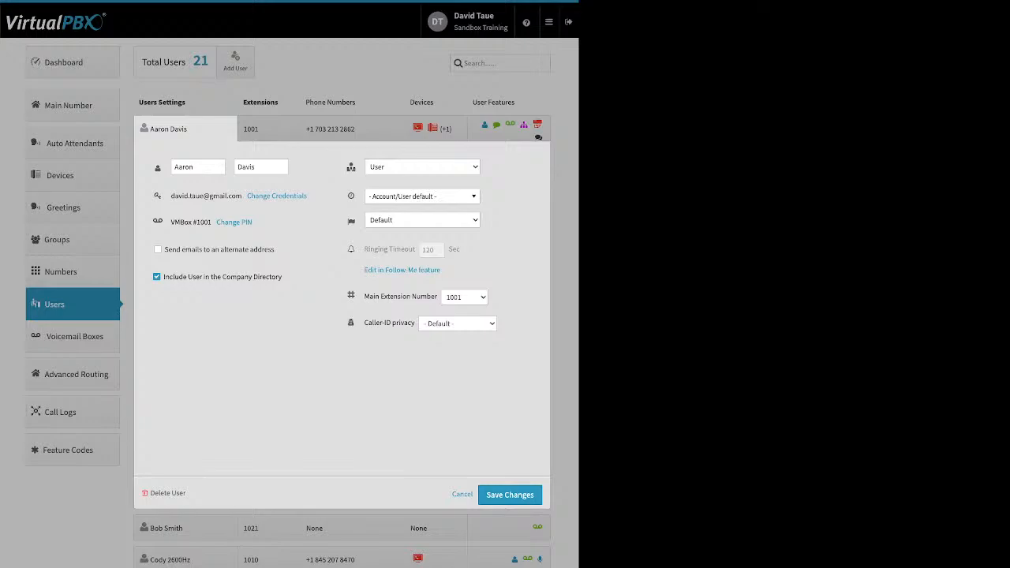
pyautogui.rightClick(277, 196)
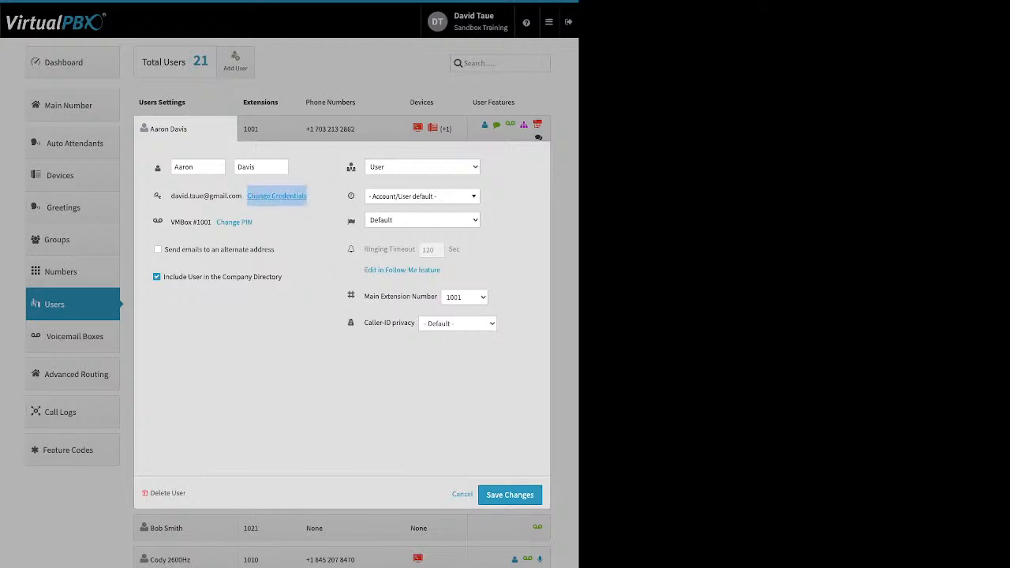
pyautogui.click(276, 195)
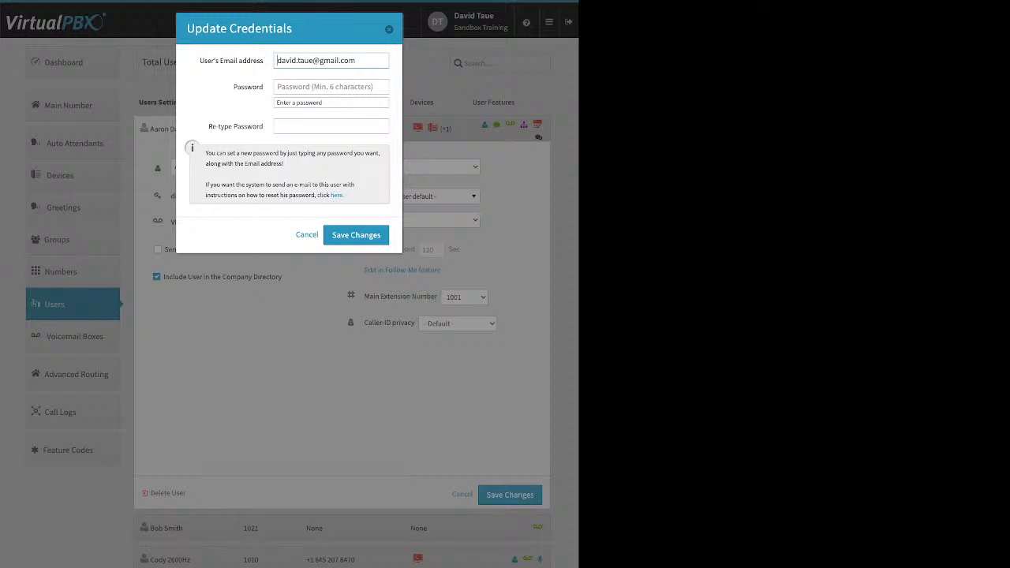
pyautogui.rightClick(337, 196)
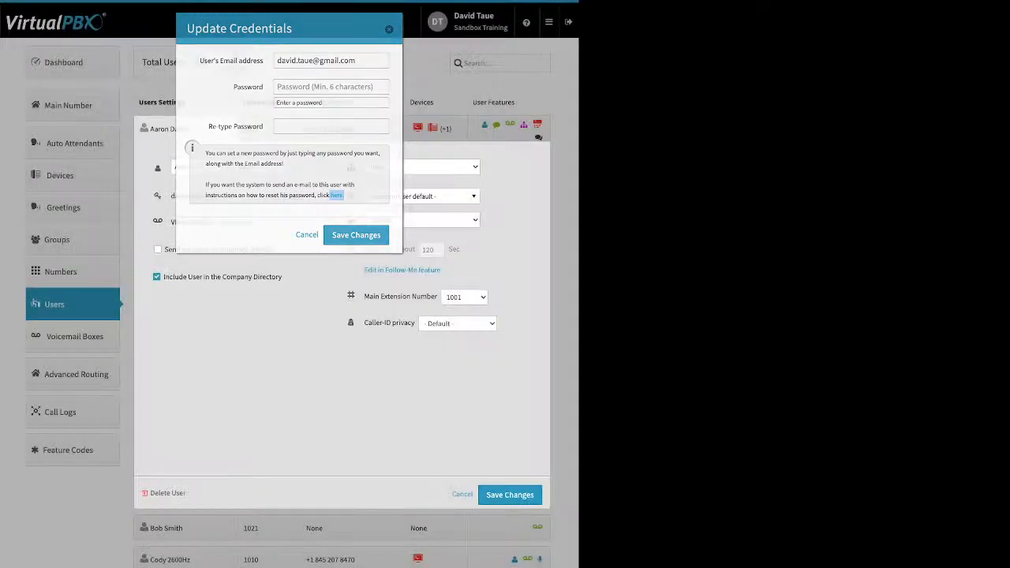
pyautogui.click(356, 235)
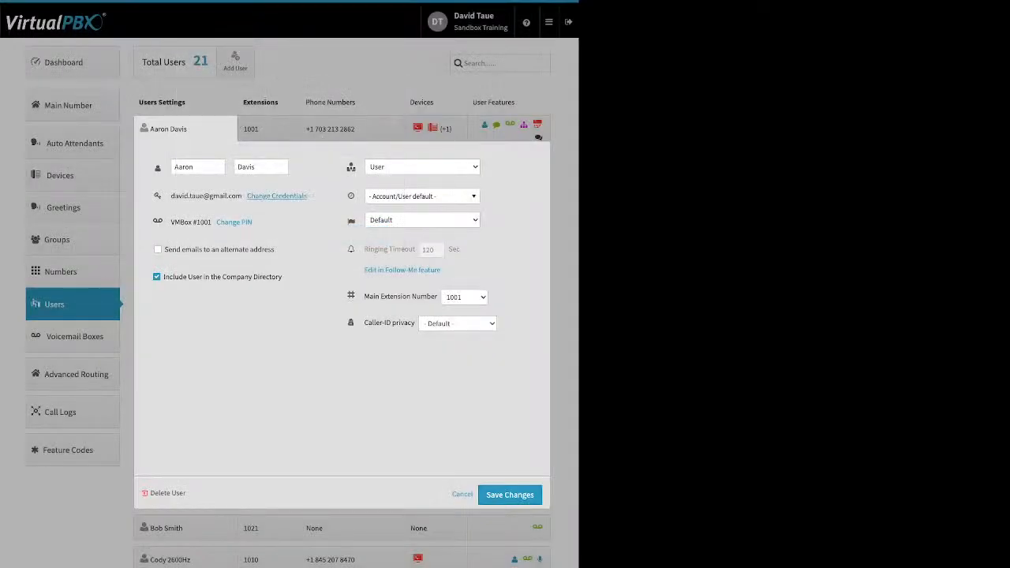
# Step: Cancel Change PIN, leave alternate-address e-mails off, and view the time zone list without changing it
pyautogui.click(233, 222)
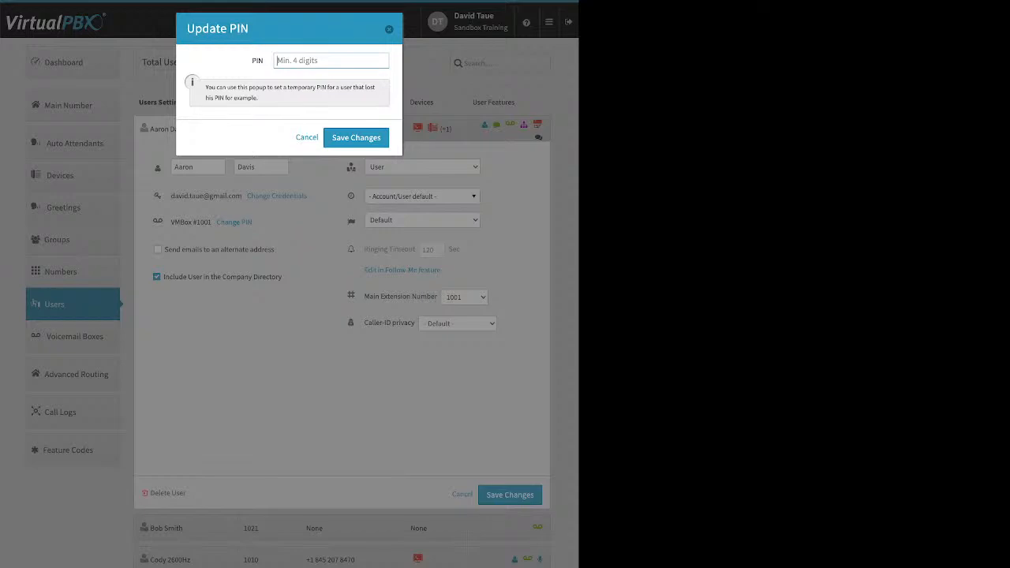
pyautogui.press('Escape')
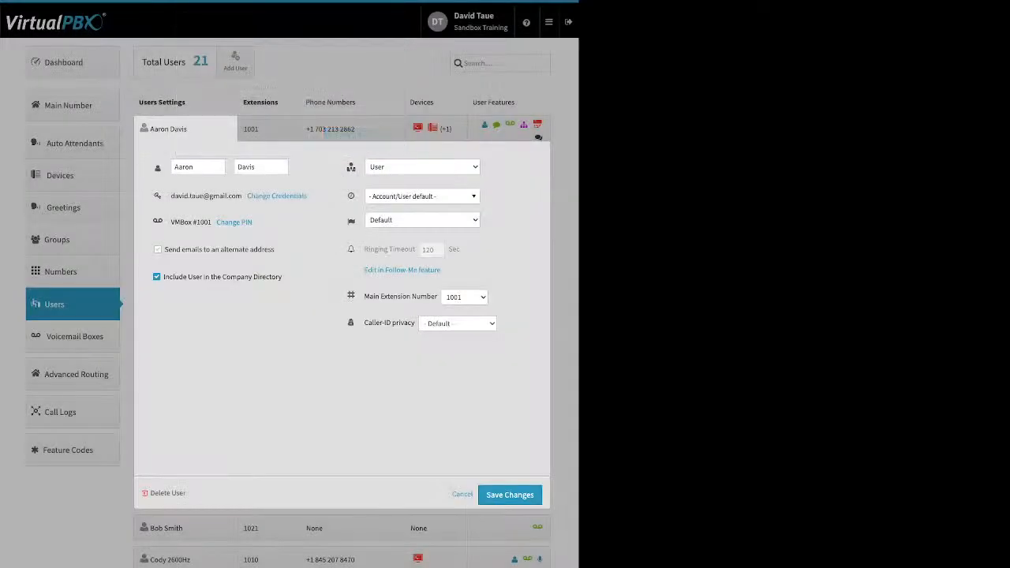
pyautogui.click(158, 249)
pyautogui.click(158, 254)
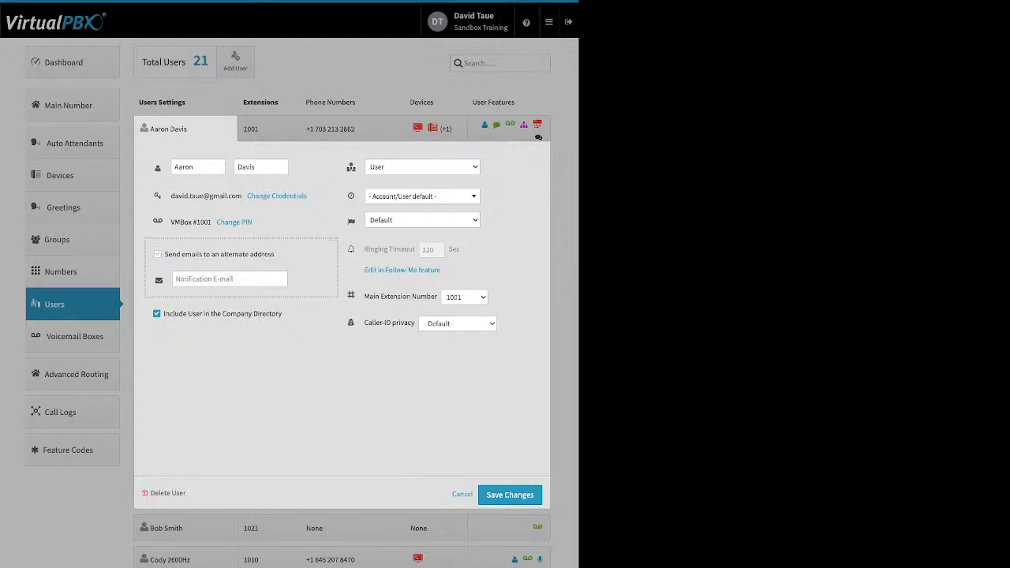
pyautogui.moveTo(282, 277); pyautogui.dragTo(163, 277)
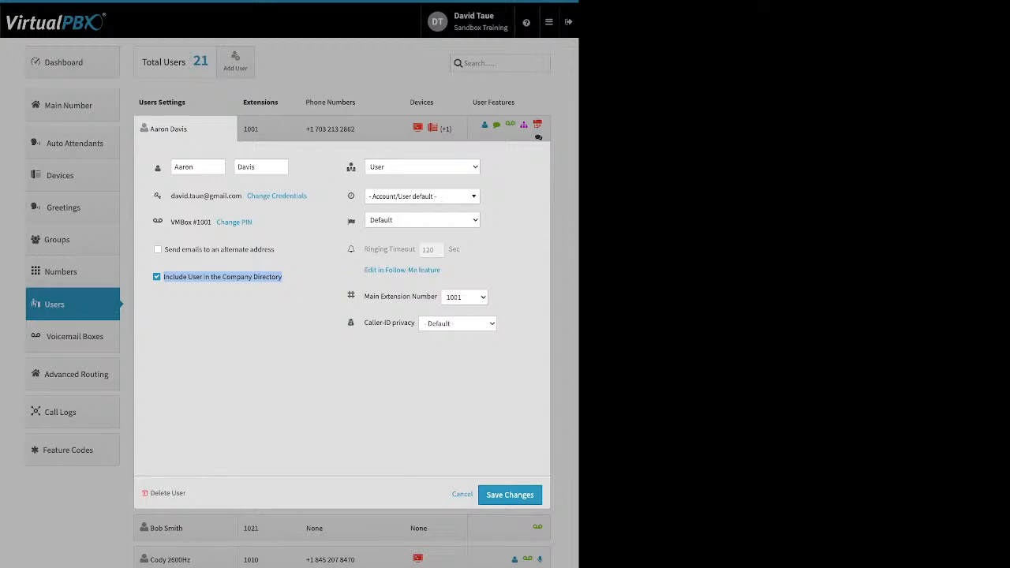
pyautogui.click(293, 281)
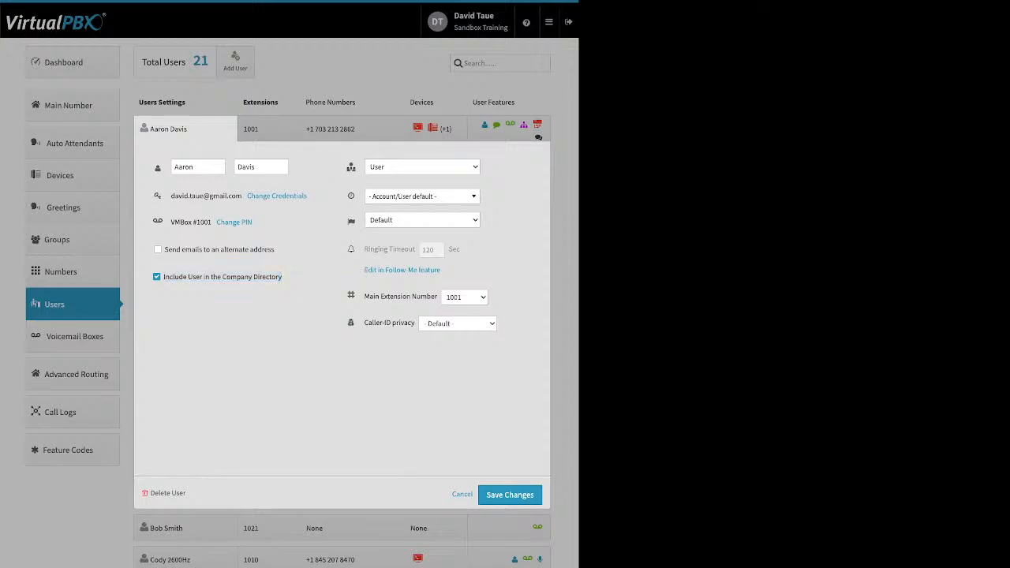
pyautogui.click(422, 197)
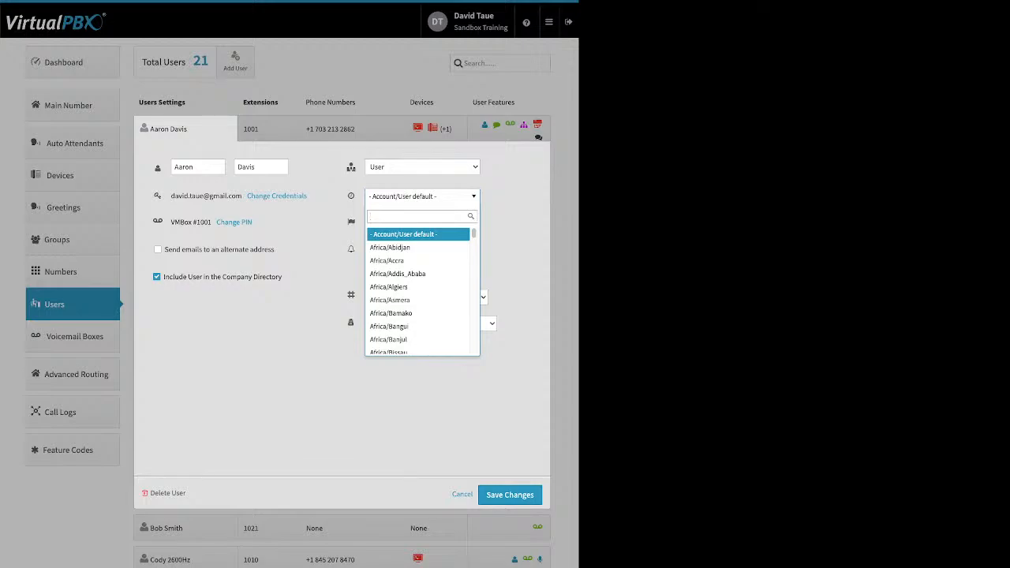
pyautogui.press('Escape')
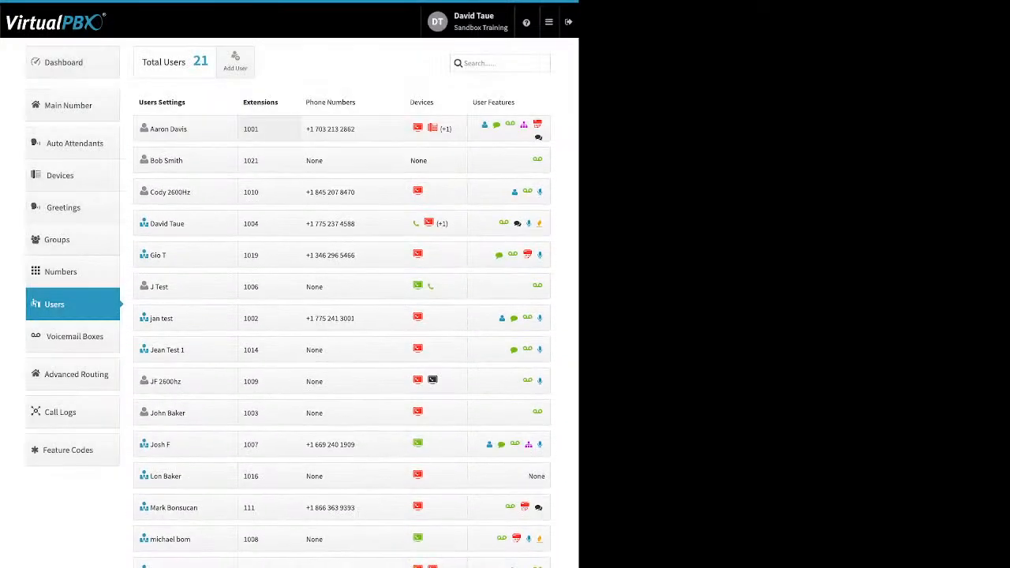
pyautogui.click(269, 129)
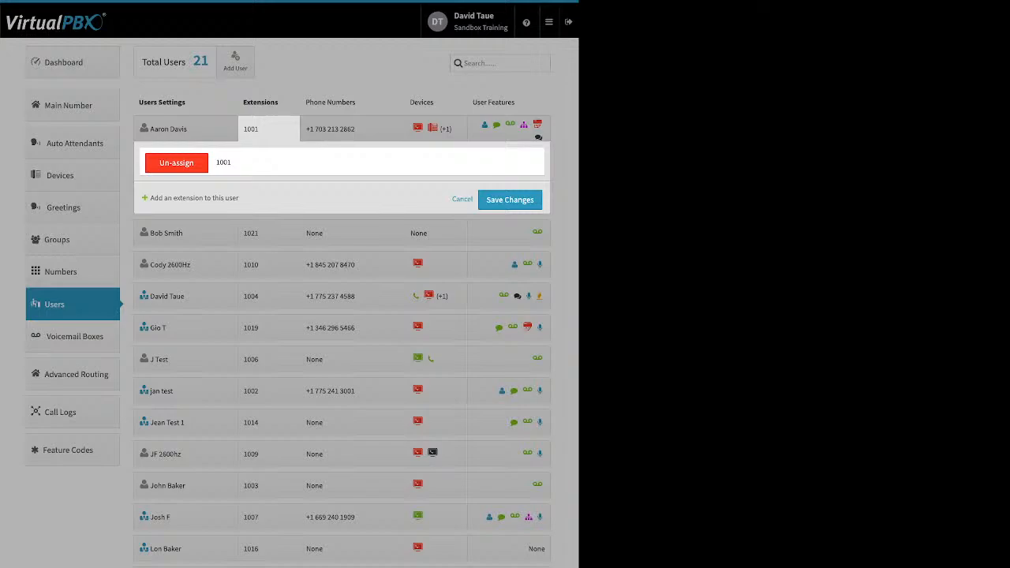
pyautogui.click(463, 199)
pyautogui.click(352, 128)
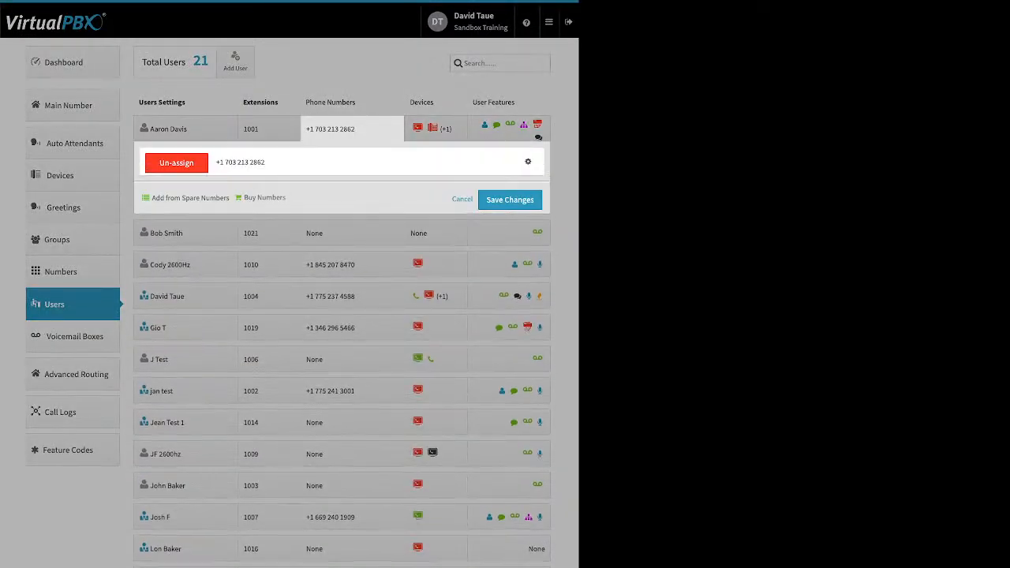
pyautogui.click(462, 199)
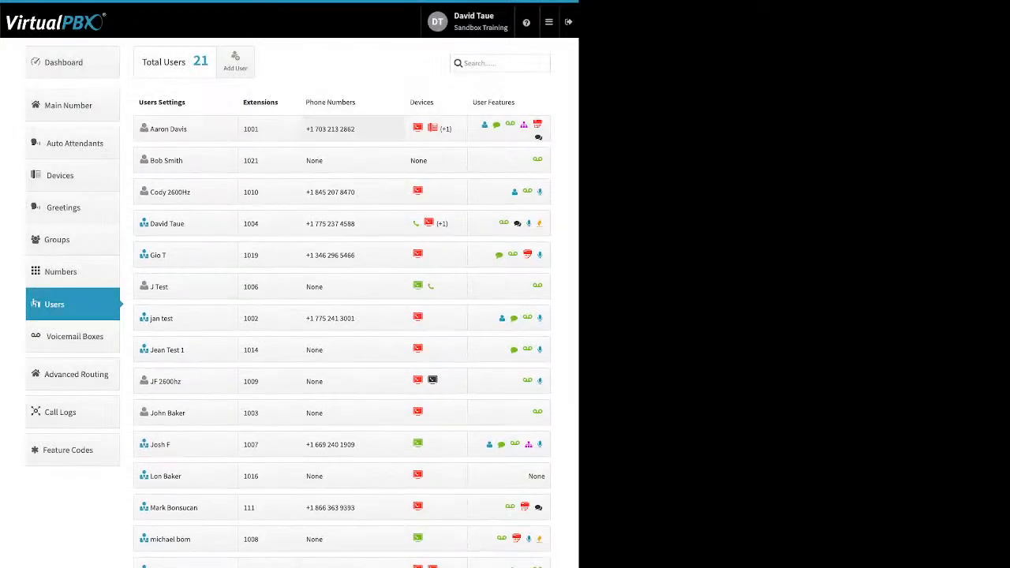
pyautogui.click(352, 128)
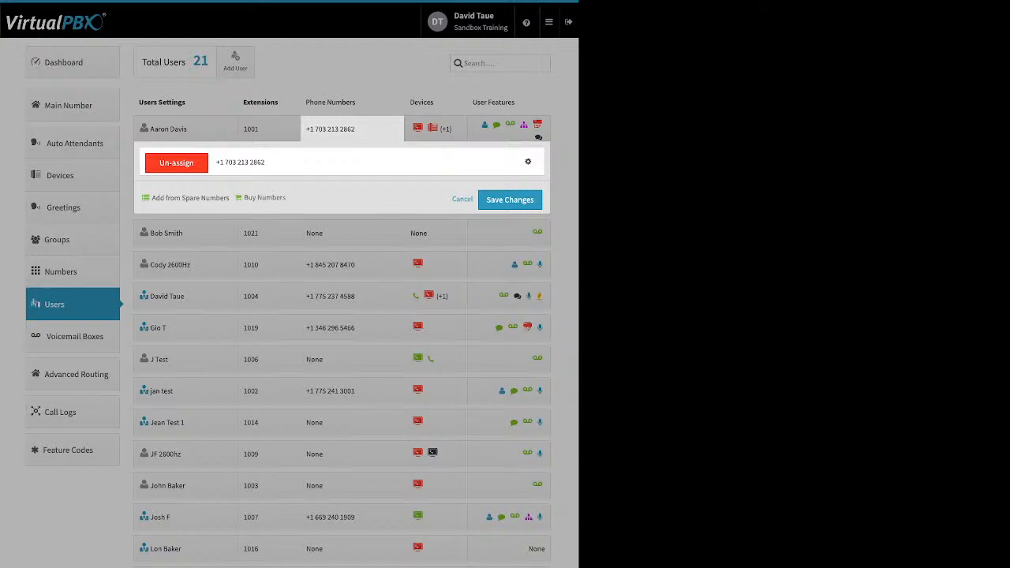
pyautogui.click(463, 199)
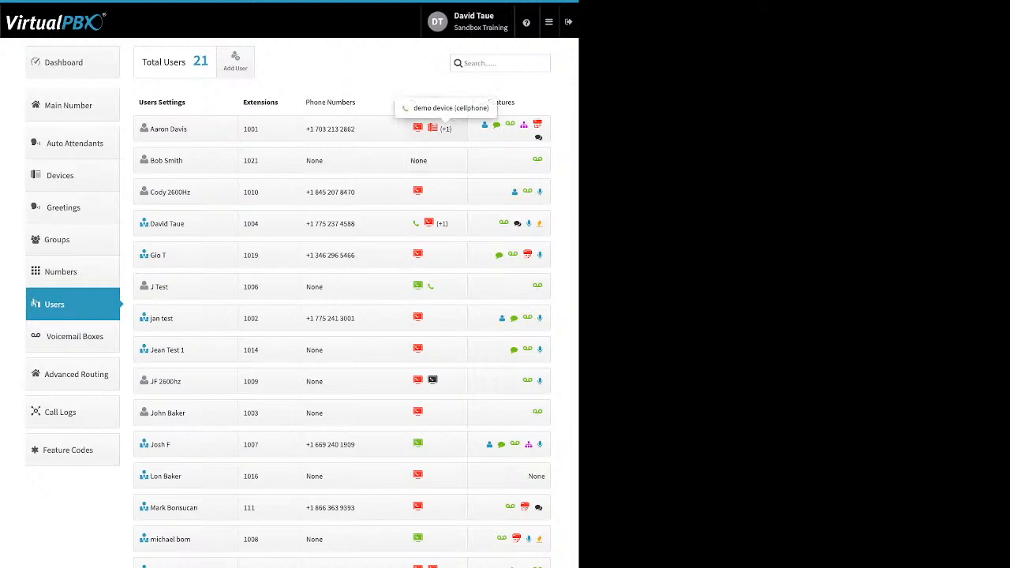
# Step: Open extension 1001's devices and begin, then abandon, a new VirtualPBX Application soft phone
pyautogui.click(433, 129)
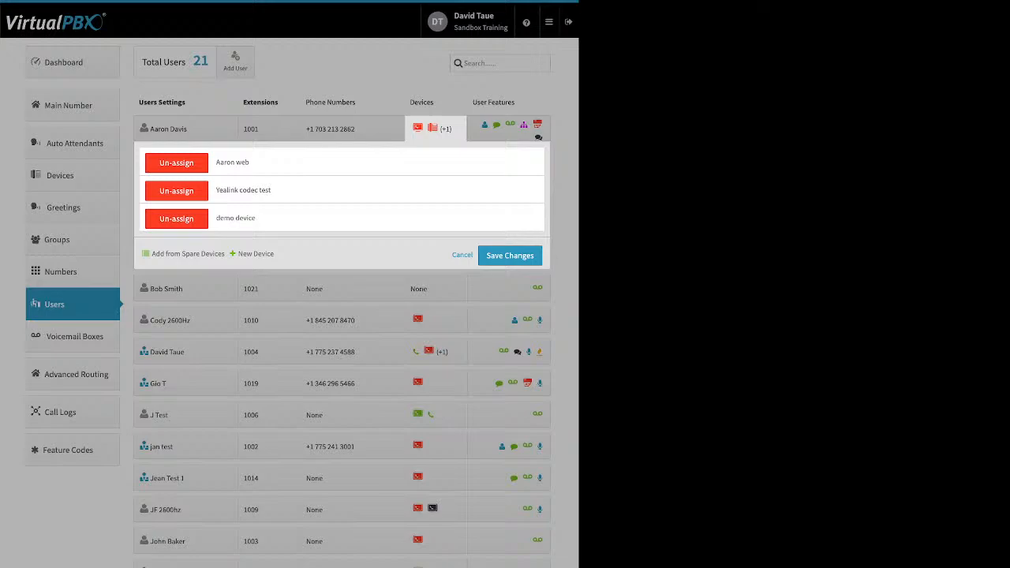
pyautogui.click(256, 253)
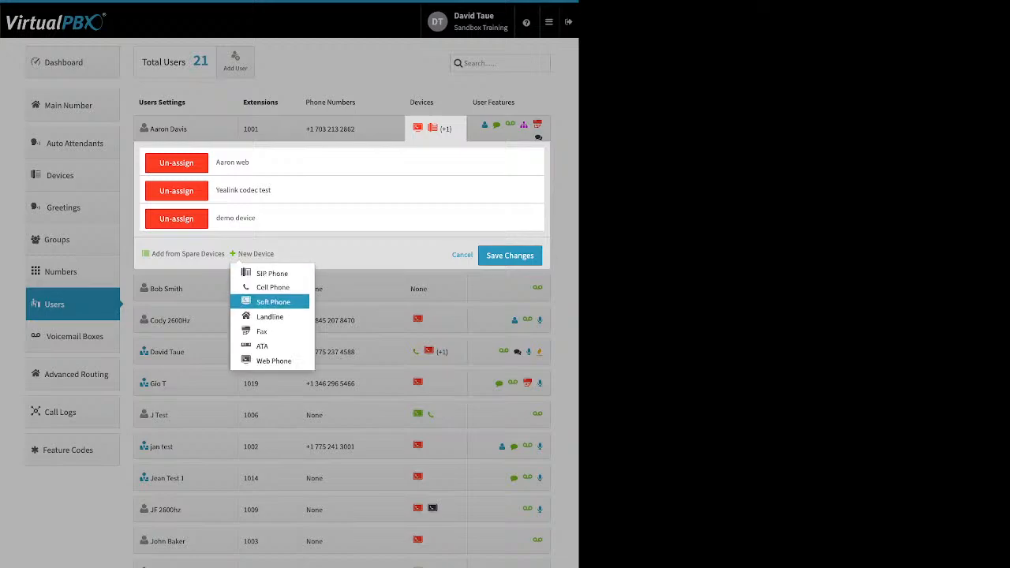
pyautogui.click(273, 301)
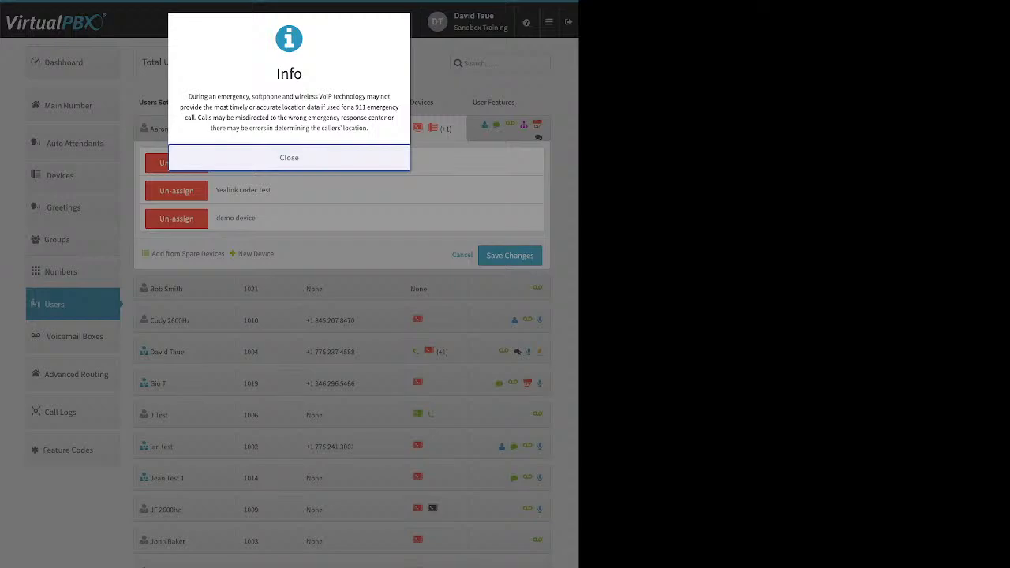
pyautogui.click(289, 157)
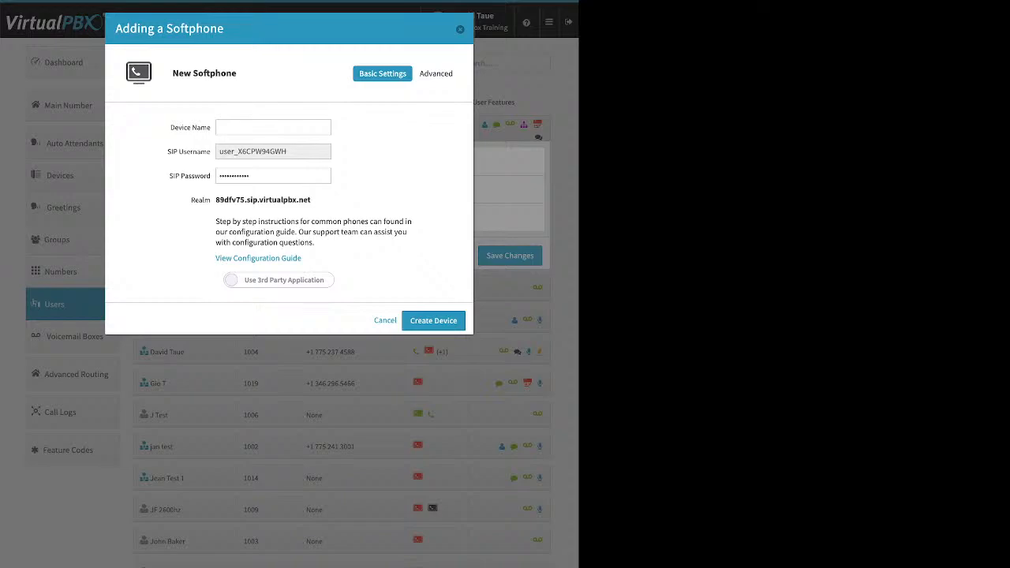
pyautogui.click(278, 280)
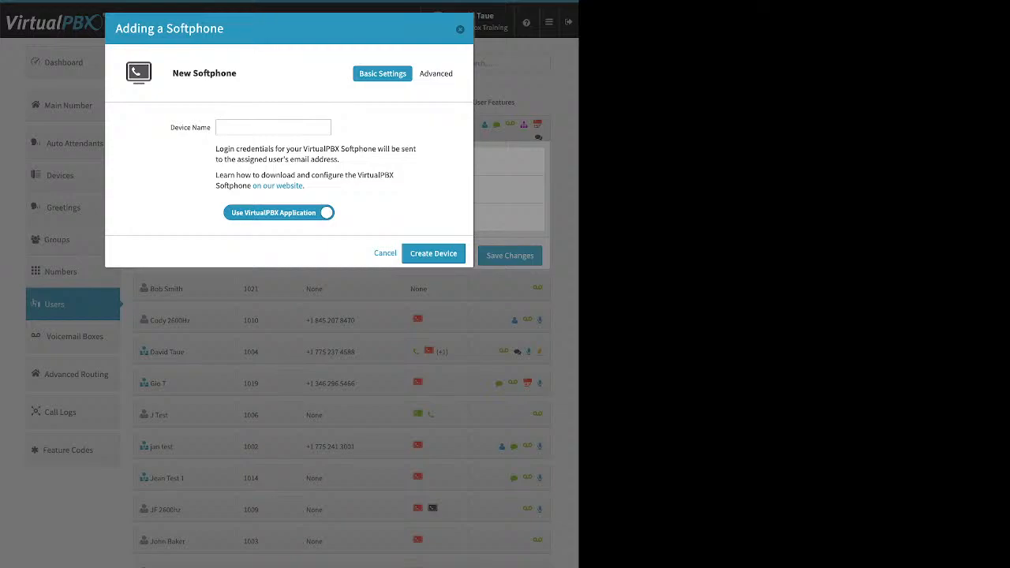
pyautogui.click(273, 127)
pyautogui.press('Escape')
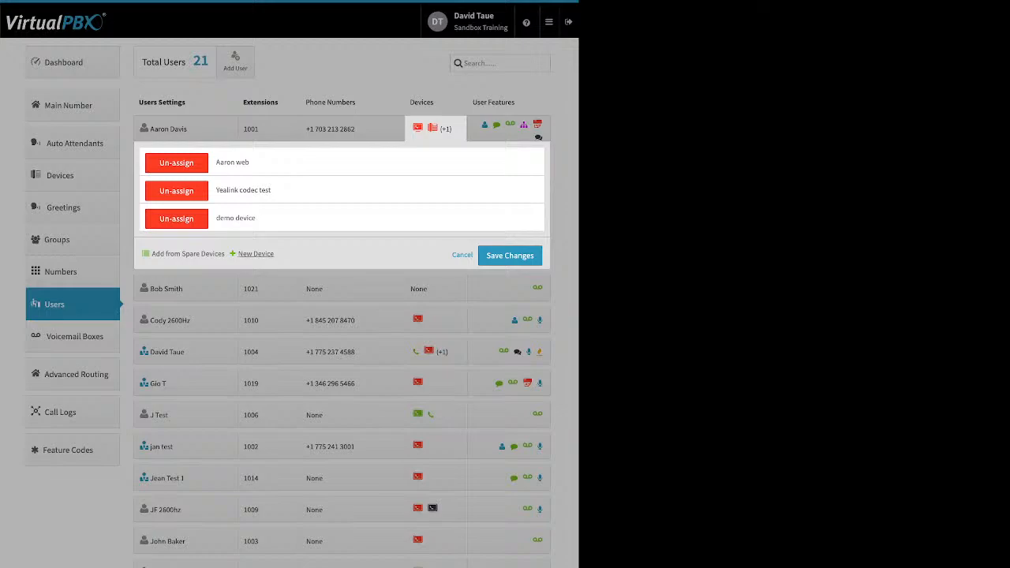
# Step: Begin adding a web phone device, cancel it, and close extension 1001's device list
pyautogui.click(254, 253)
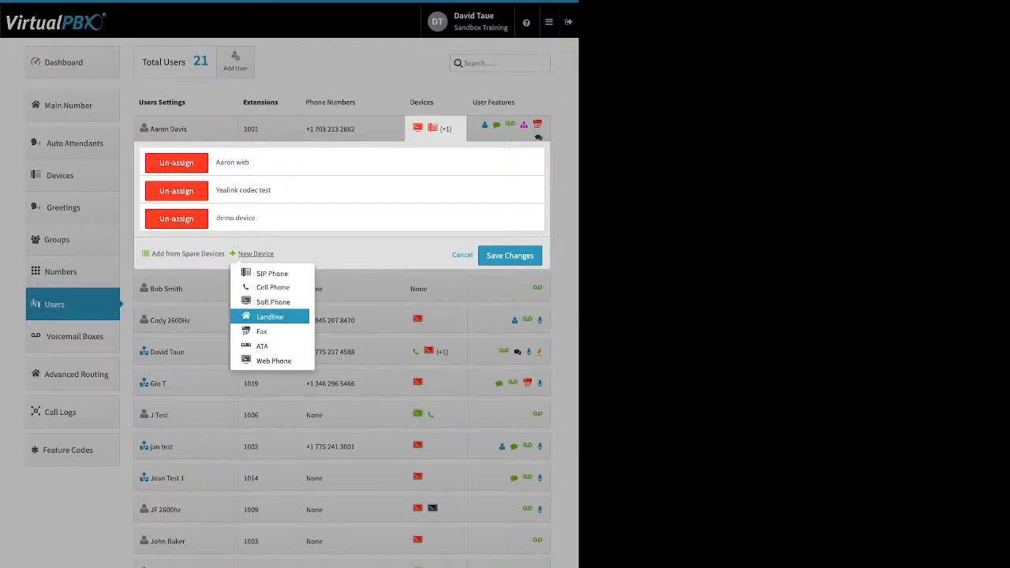
pyautogui.click(273, 360)
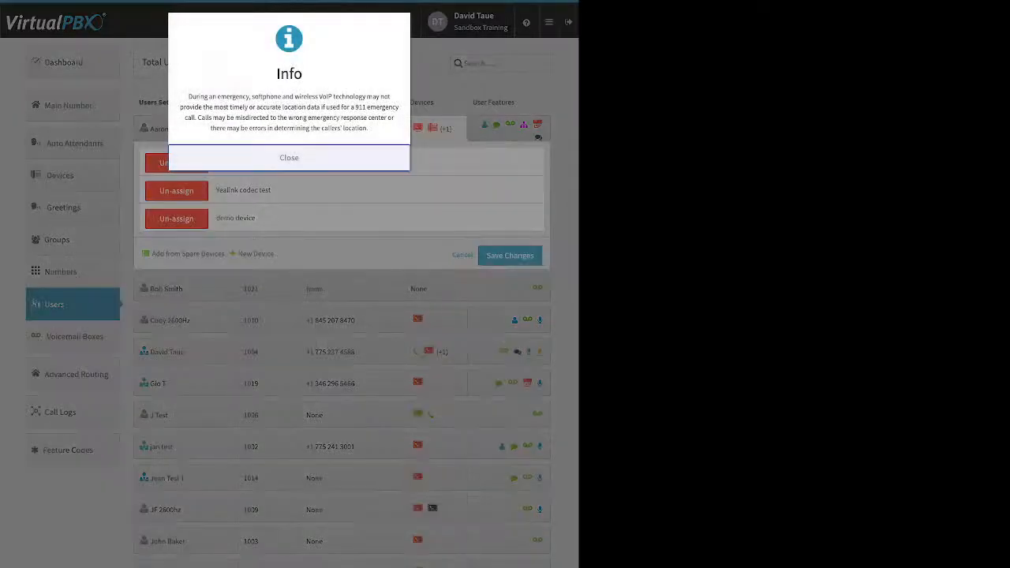
pyautogui.click(289, 158)
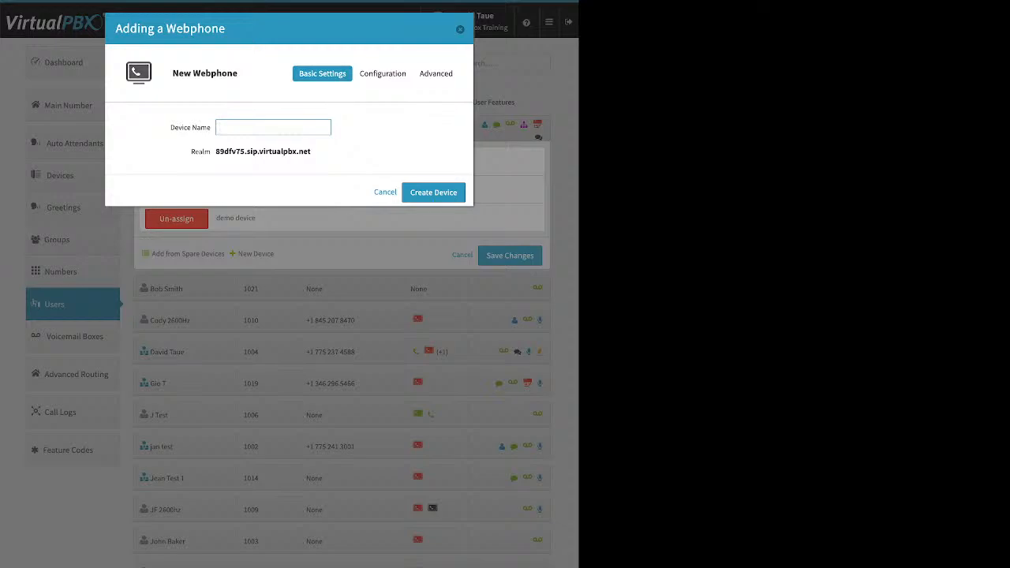
pyautogui.press('Escape')
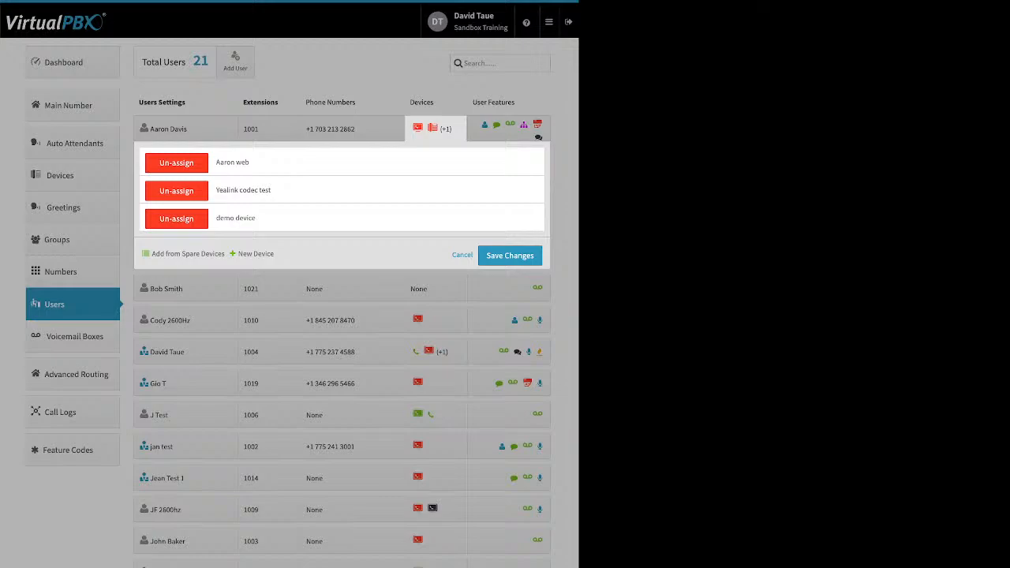
pyautogui.press('Escape')
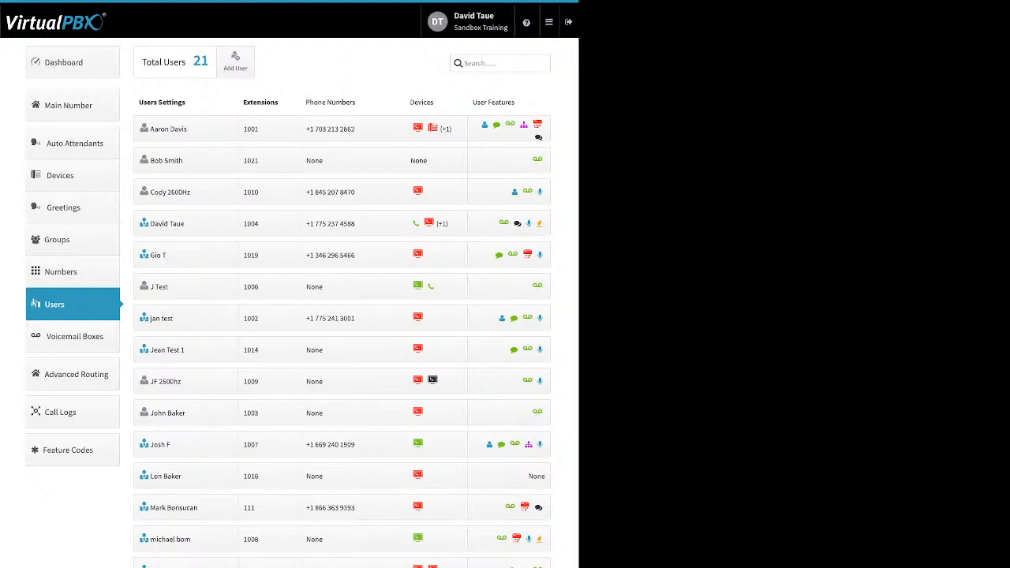
# Step: Check extension 1001's Caller-ID Number setting without changes, collapse the features, and go to the Dashboard
pyautogui.click(510, 125)
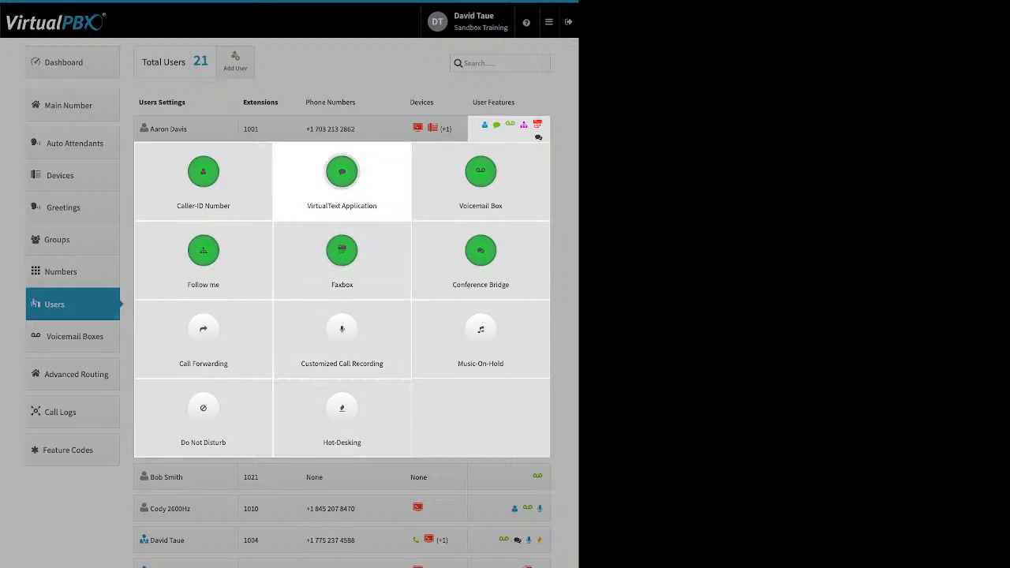
pyautogui.click(203, 178)
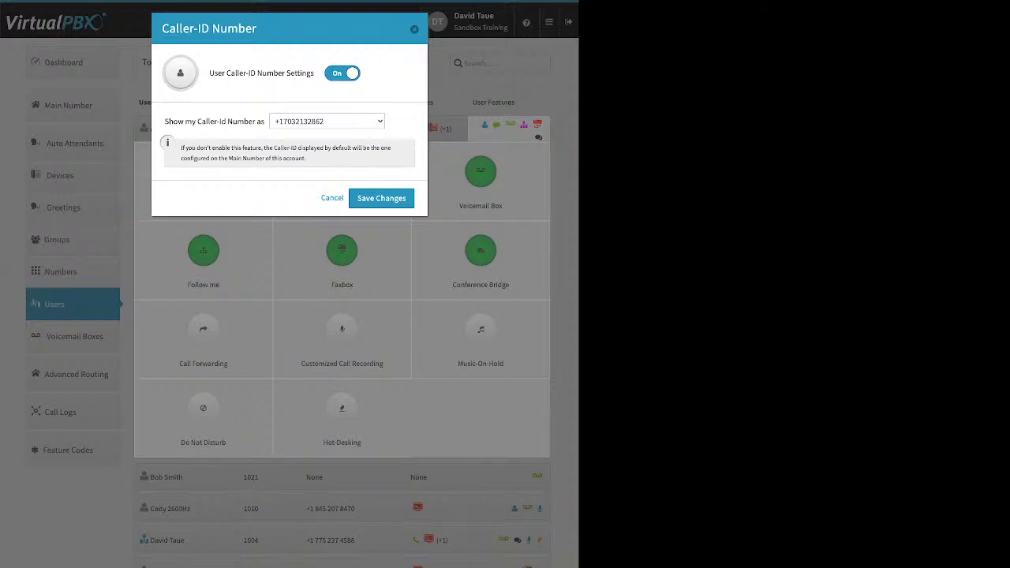
pyautogui.press('Escape')
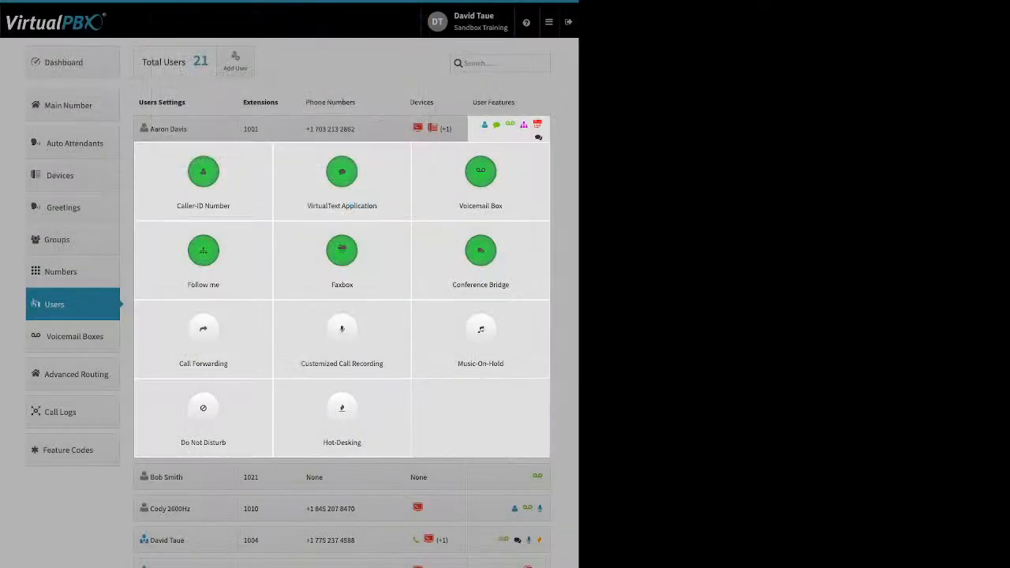
pyautogui.click(73, 62)
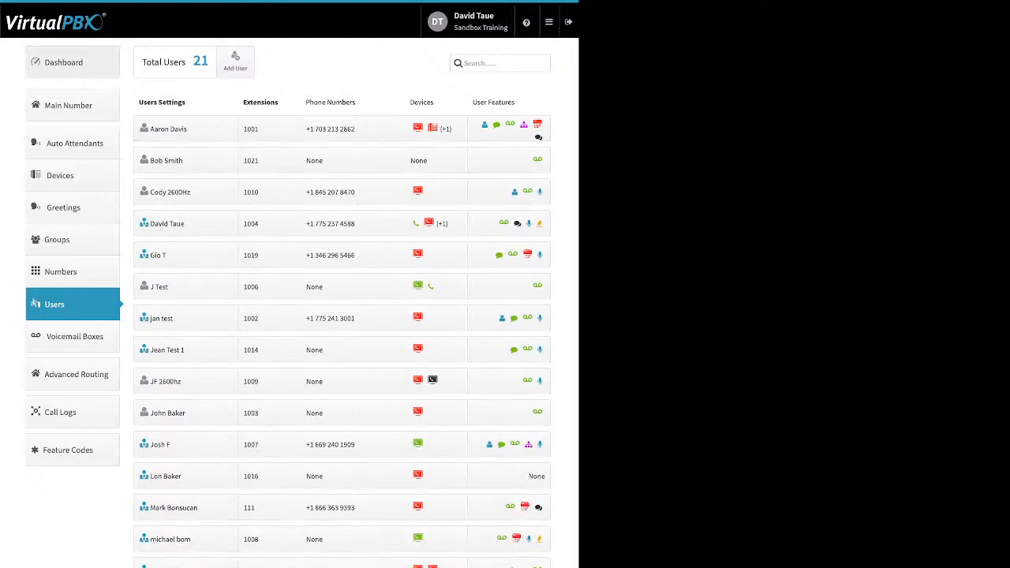
pyautogui.click(73, 62)
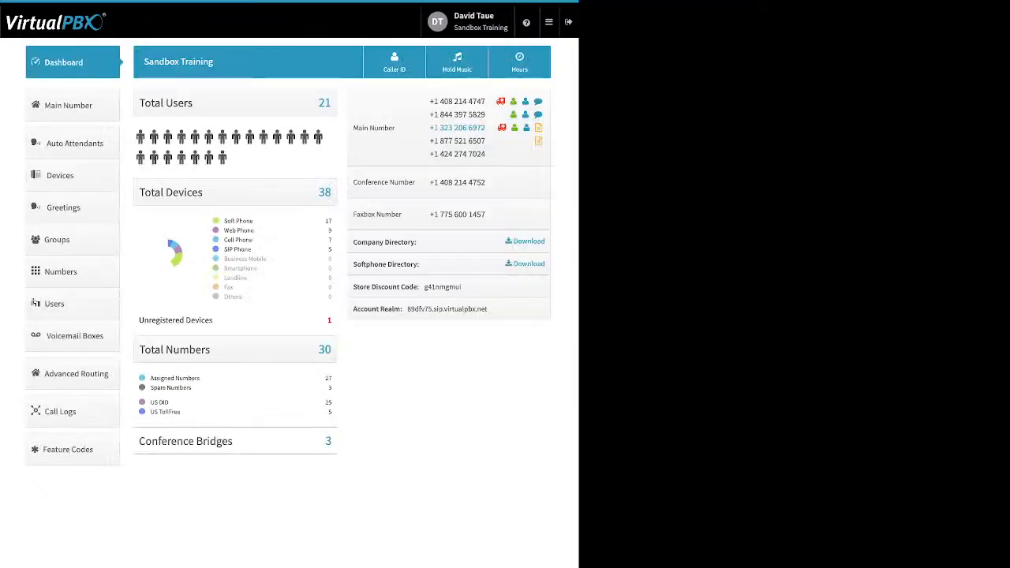
# Step: View the company Caller ID settings on the Dashboard, then open the first user's features from Users
pyautogui.click(395, 62)
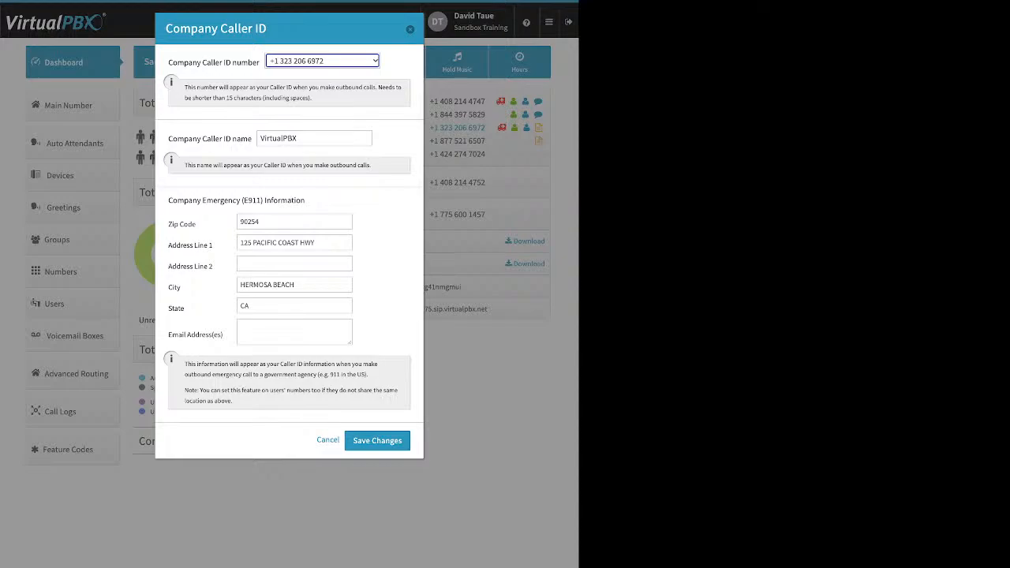
pyautogui.click(411, 29)
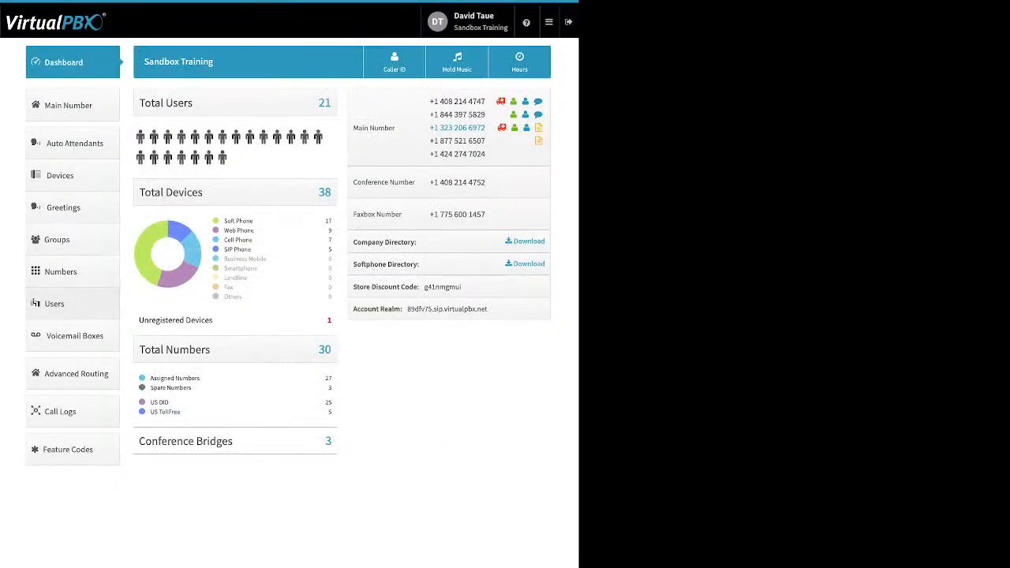
pyautogui.click(54, 304)
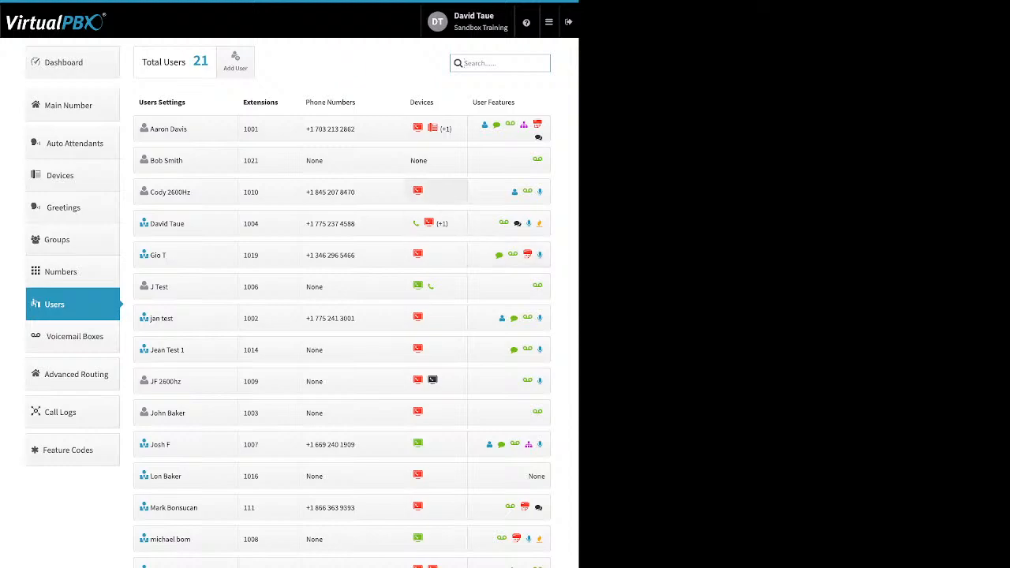
pyautogui.click(509, 131)
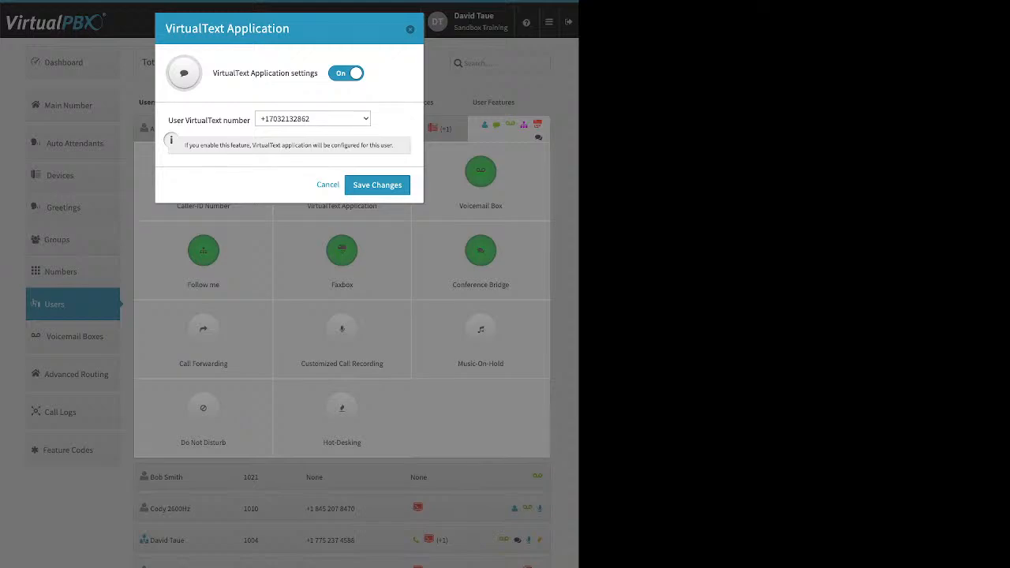
# Step: Close the VirtualText Application settings and feature panel, then re-expand the first user's features
pyautogui.press('Escape')
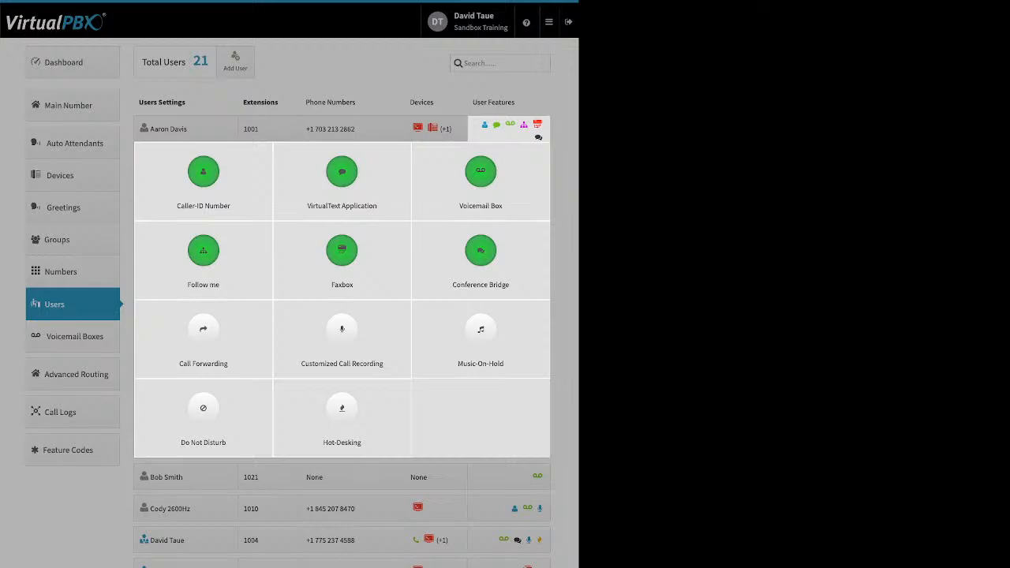
pyautogui.press('Escape')
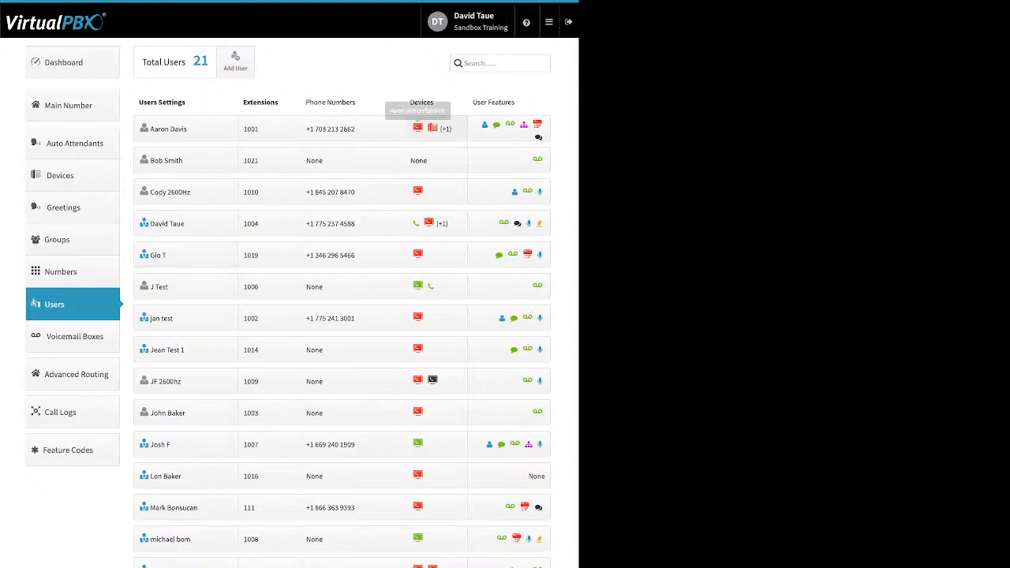
pyautogui.click(496, 125)
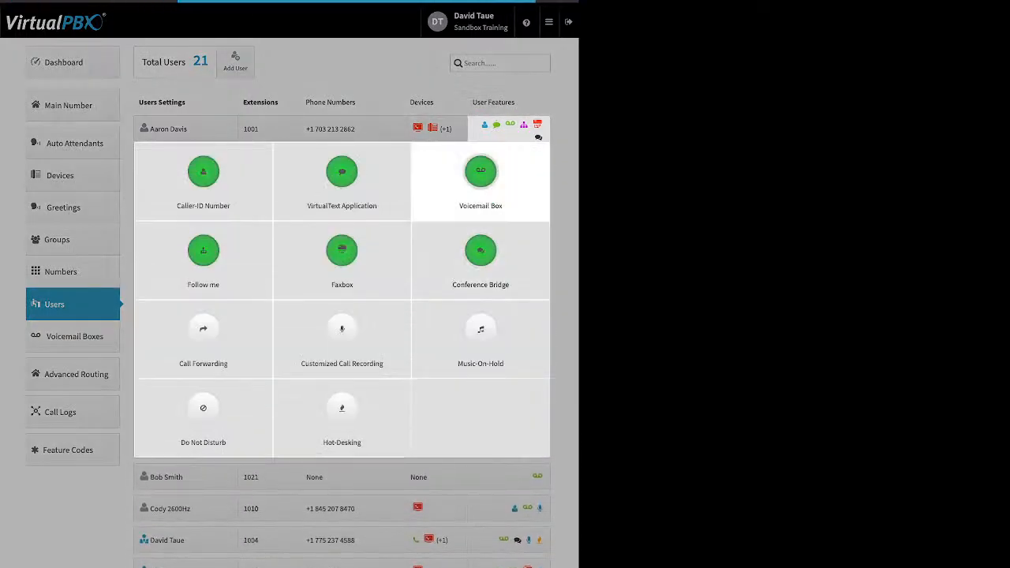
# Step: Review the first user's Voicemail Box options, toggling Delete messages on and off, then open Follow me
pyautogui.click(481, 173)
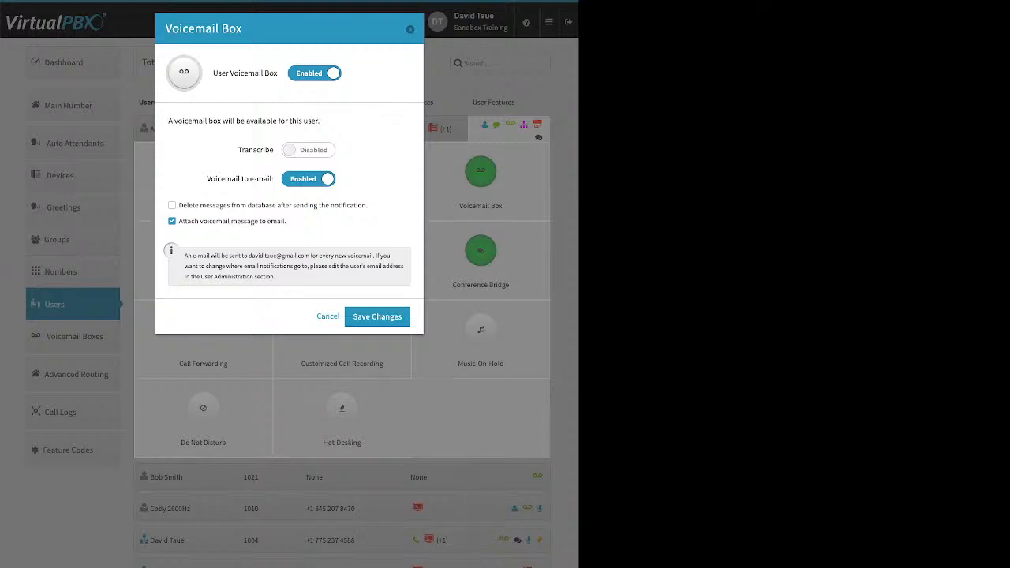
pyautogui.moveTo(239, 150); pyautogui.dragTo(265, 150)
pyautogui.moveTo(287, 221); pyautogui.dragTo(179, 221)
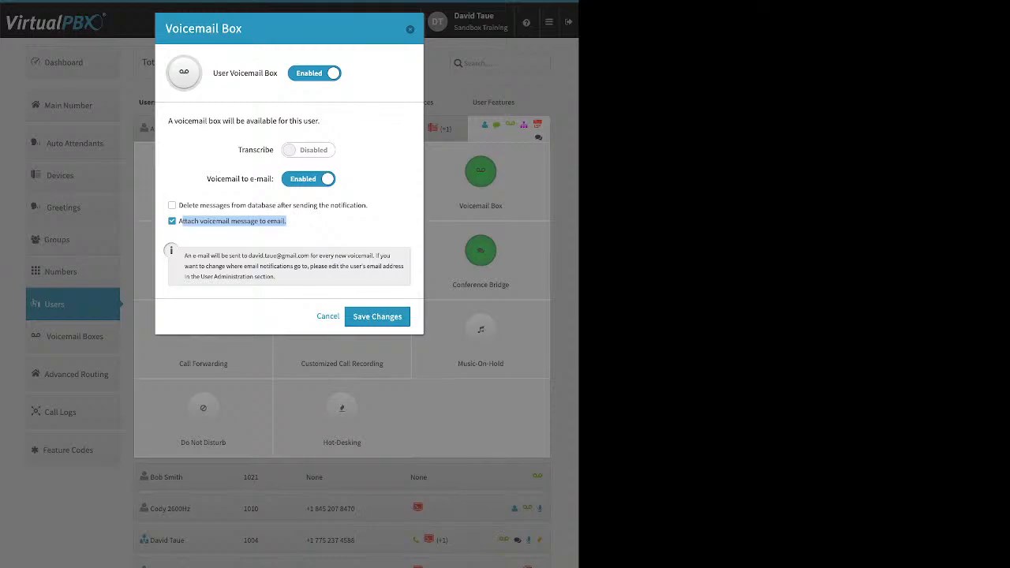
pyautogui.click(172, 205)
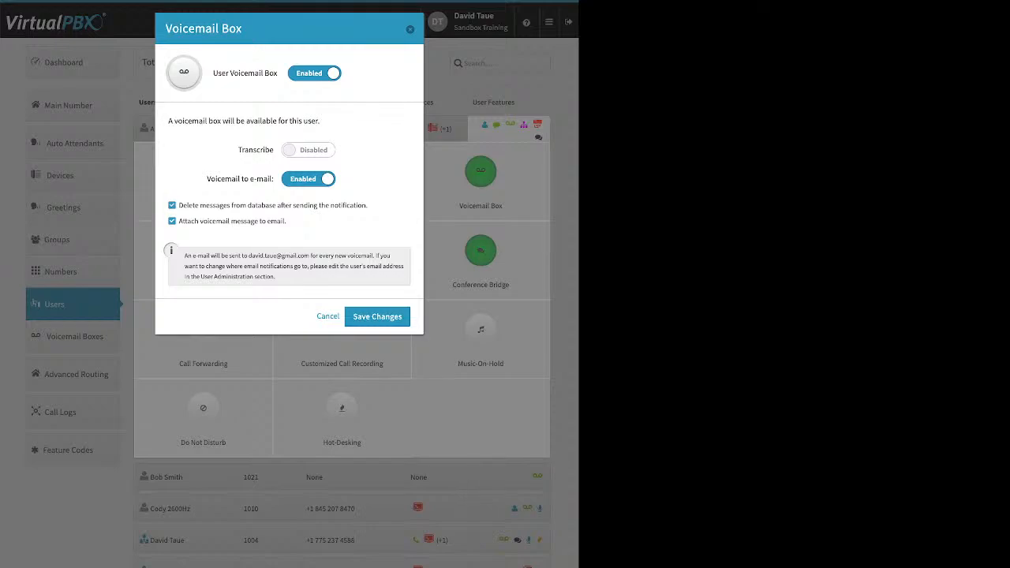
pyautogui.moveTo(368, 205); pyautogui.dragTo(195, 205)
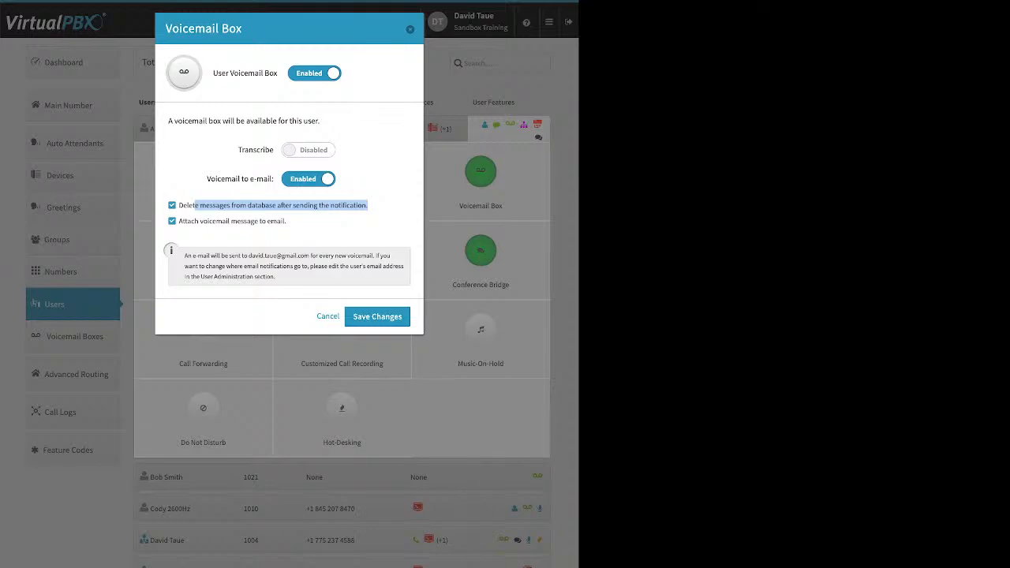
pyautogui.click(381, 207)
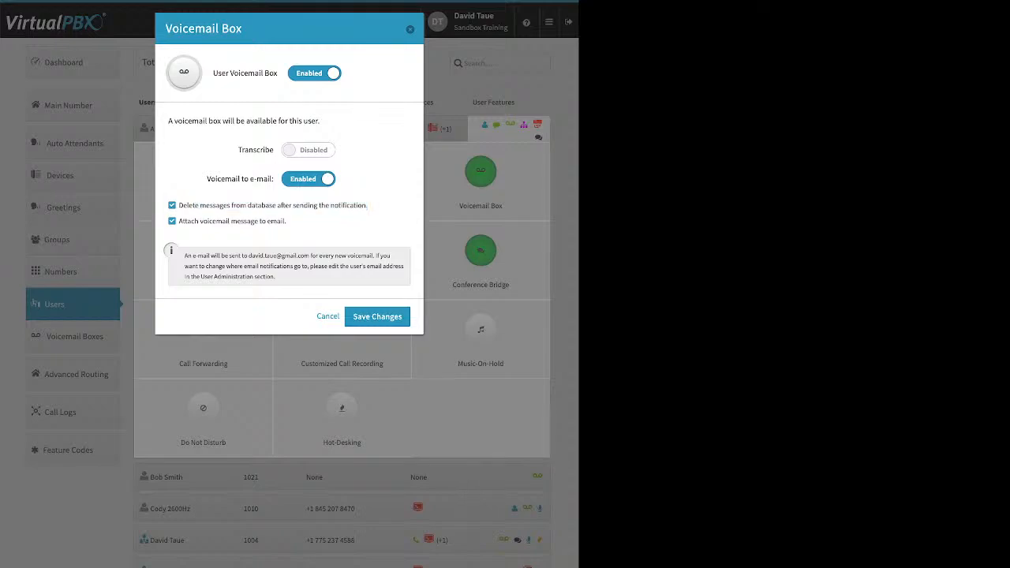
pyautogui.click(172, 205)
pyautogui.click(410, 29)
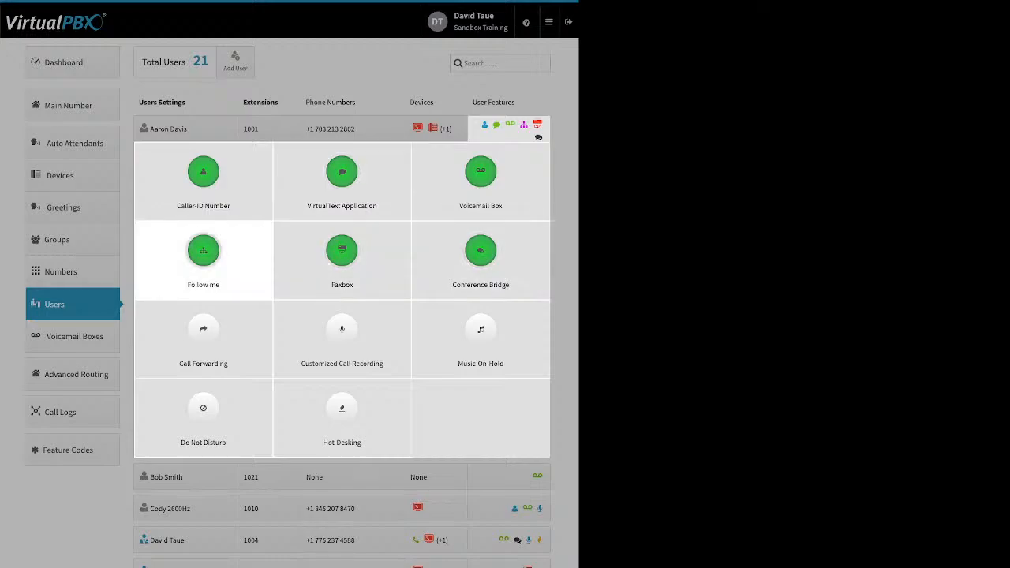
pyautogui.click(203, 251)
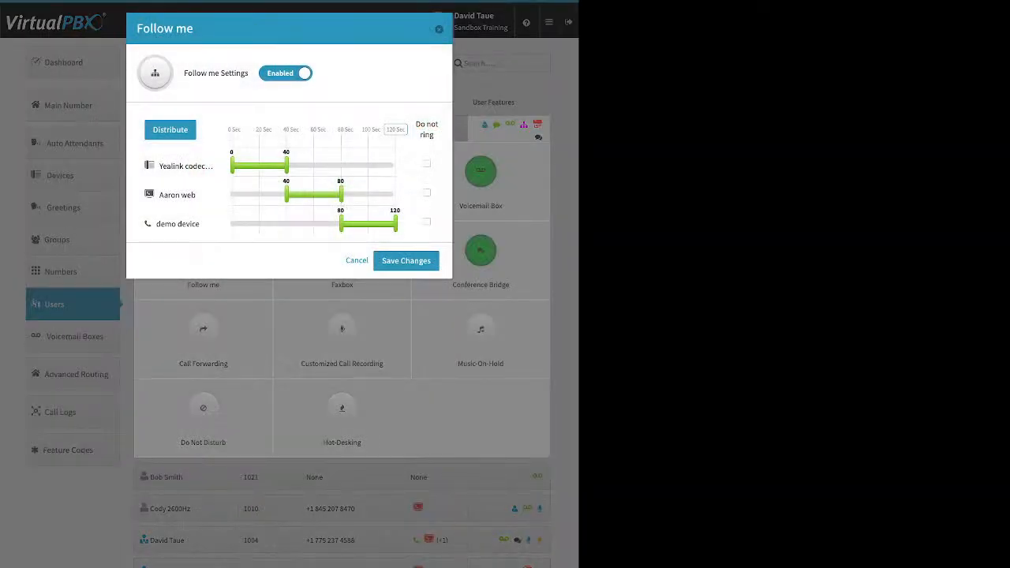
# Step: Toggle each device's ringing off and back on, and drag every ring range down to 0 seconds
pyautogui.click(427, 164)
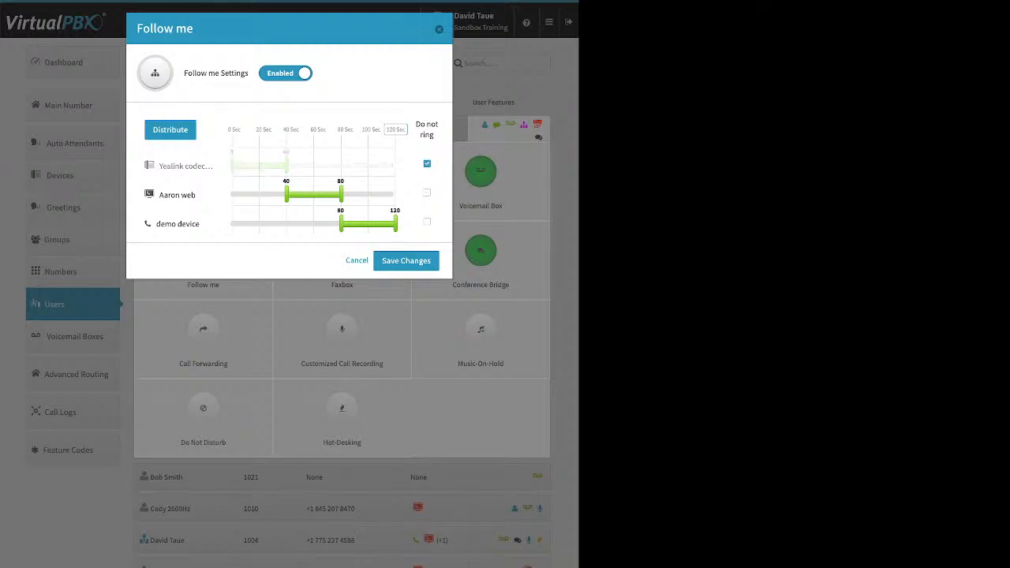
pyautogui.click(427, 193)
pyautogui.click(427, 221)
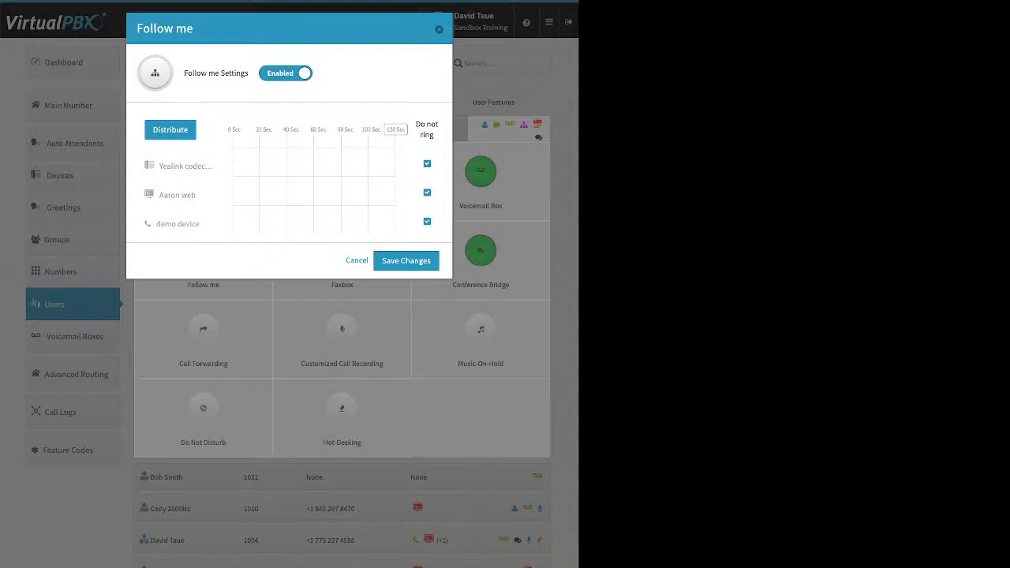
pyautogui.click(427, 163)
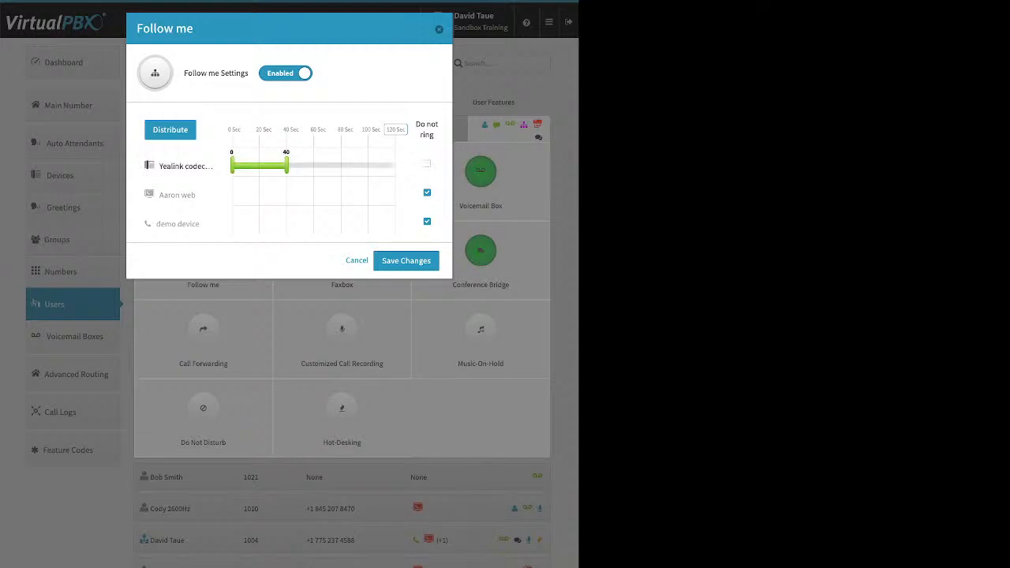
pyautogui.moveTo(286, 165); pyautogui.dragTo(232, 165)
pyautogui.click(427, 192)
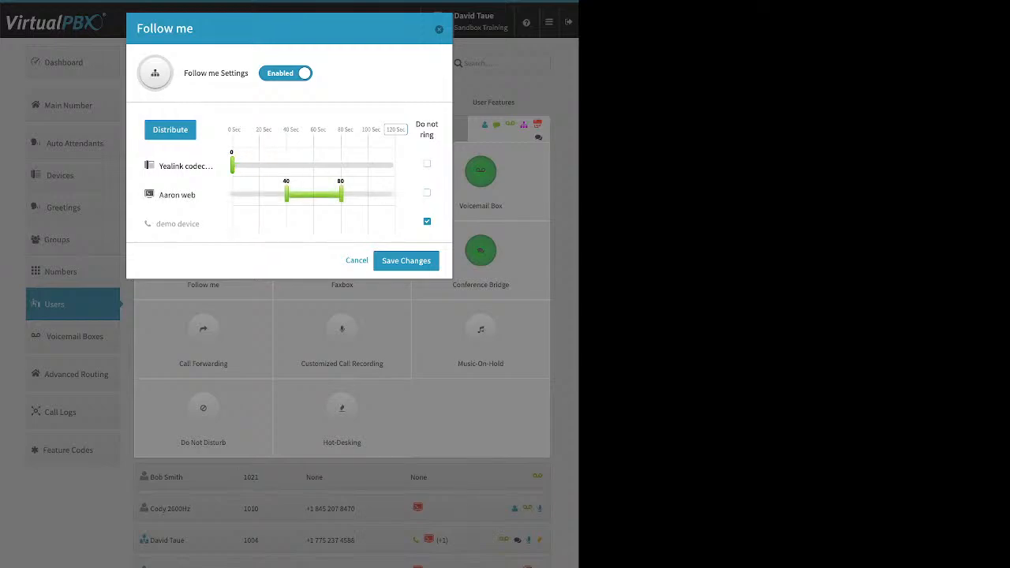
pyautogui.click(427, 222)
pyautogui.moveTo(286, 194); pyautogui.dragTo(232, 195)
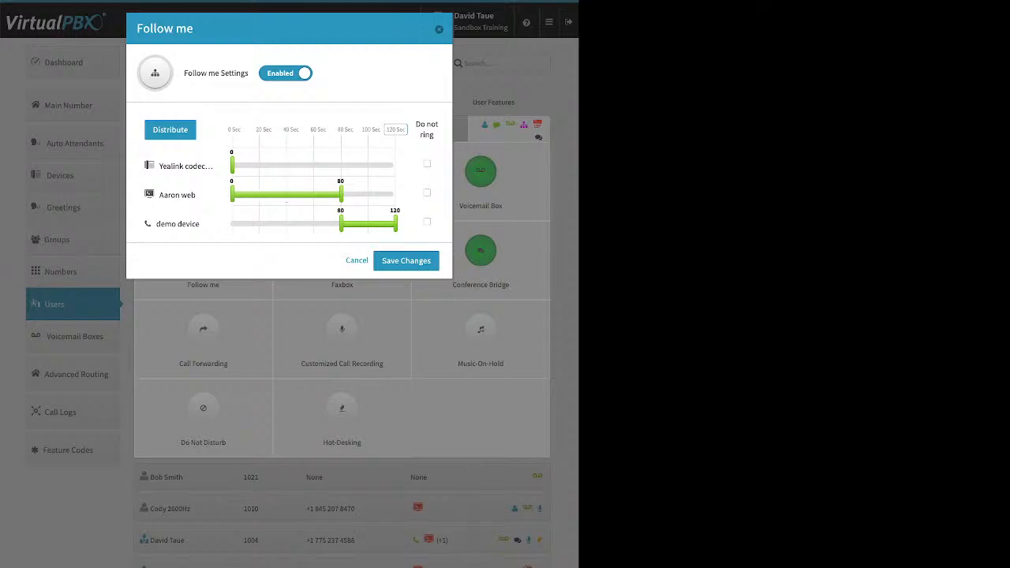
pyautogui.moveTo(341, 195); pyautogui.dragTo(232, 195)
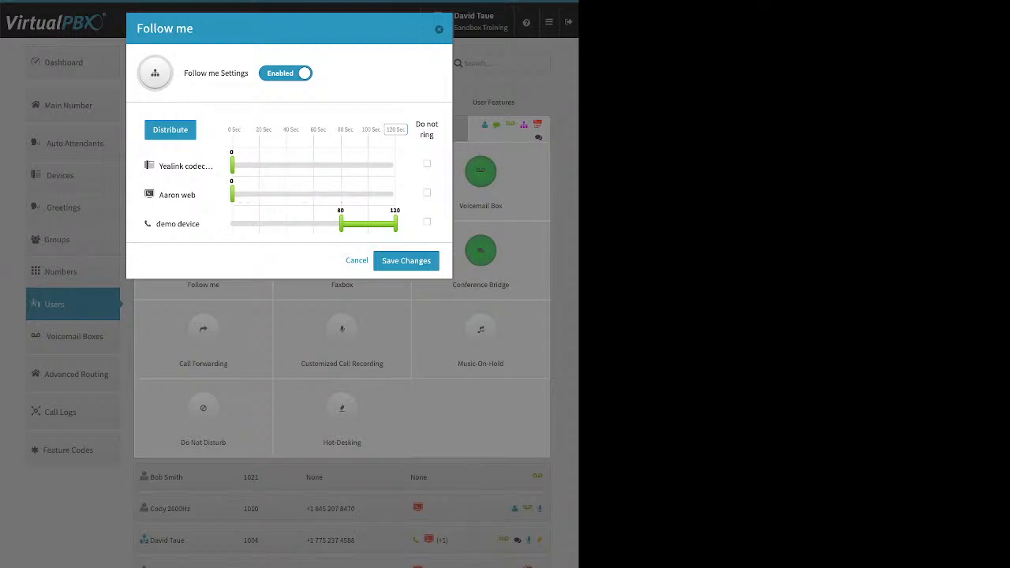
pyautogui.moveTo(341, 224); pyautogui.dragTo(232, 224)
pyautogui.moveTo(396, 225); pyautogui.dragTo(307, 225)
pyautogui.moveTo(396, 224); pyautogui.dragTo(232, 224)
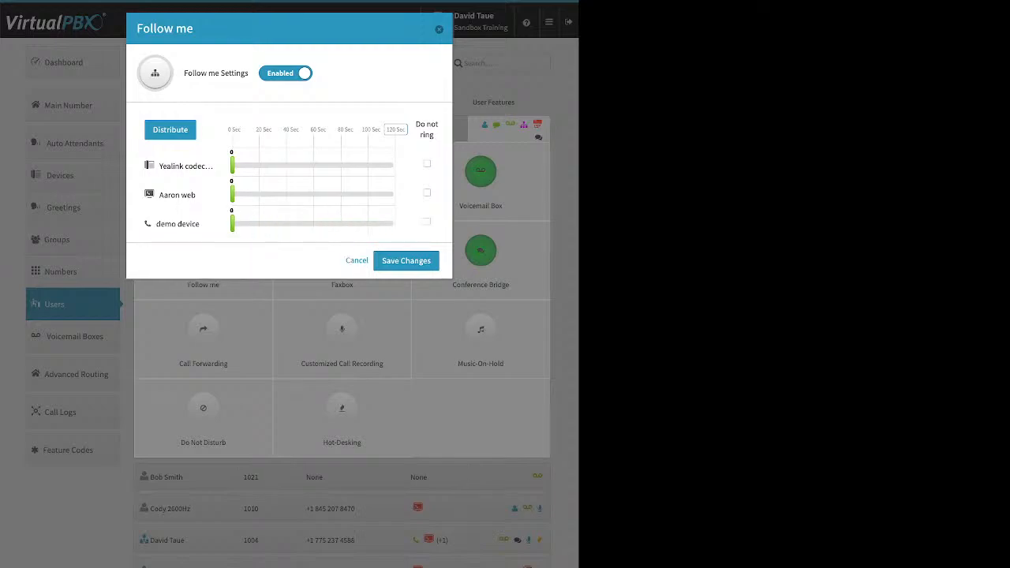
# Step: Spread ring times evenly over the 120-second total and move the demo device to the top
pyautogui.click(396, 129)
pyautogui.click(170, 129)
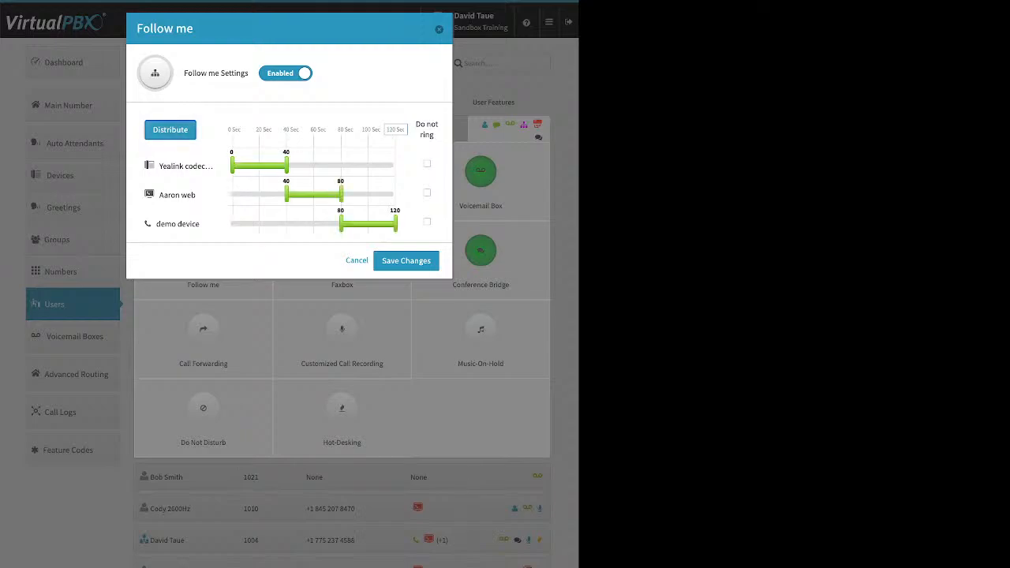
pyautogui.moveTo(178, 224); pyautogui.dragTo(189, 157)
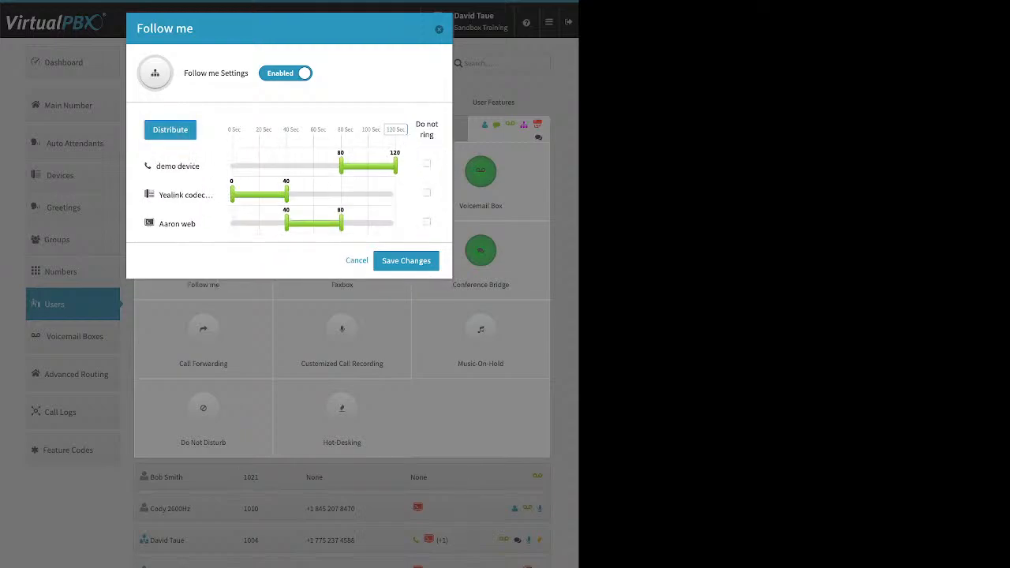
pyautogui.click(170, 130)
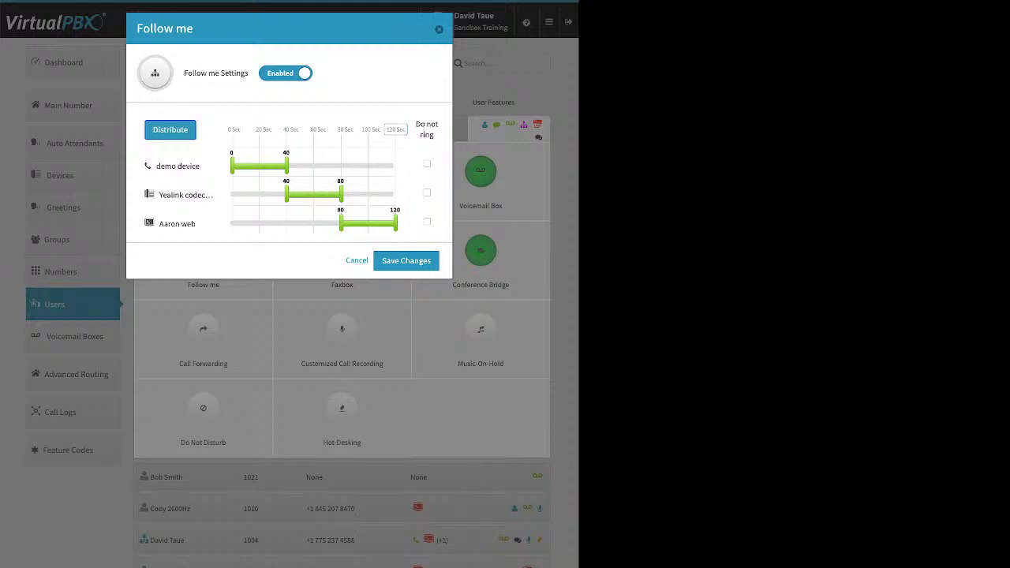
# Step: Set ring ranges to demo 0–115 s, Yealink 10–80 s and third device 49–120 s, then save
pyautogui.moveTo(286, 165); pyautogui.dragTo(388, 164)
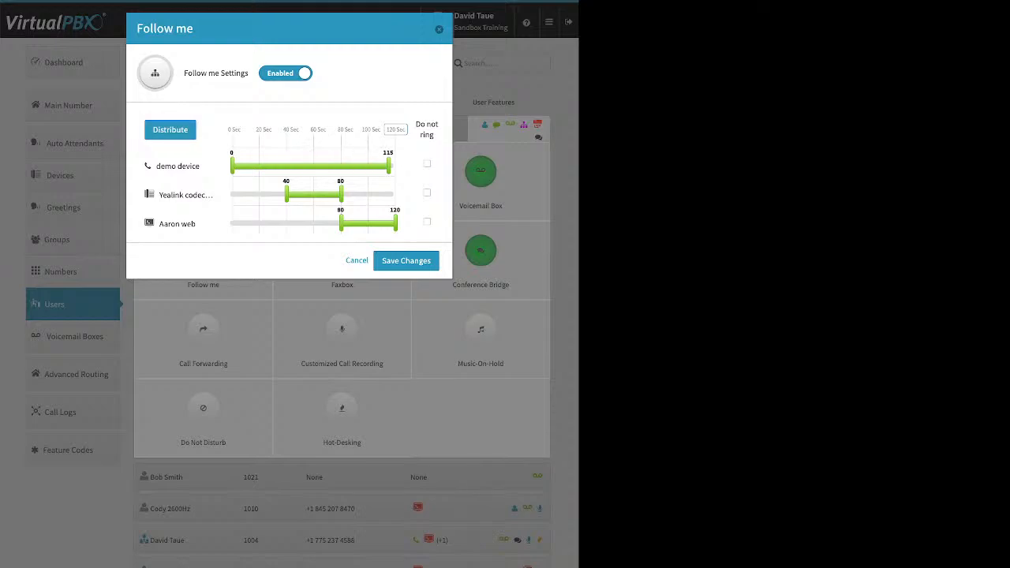
pyautogui.moveTo(286, 193); pyautogui.dragTo(246, 193)
pyautogui.moveTo(341, 223); pyautogui.dragTo(298, 223)
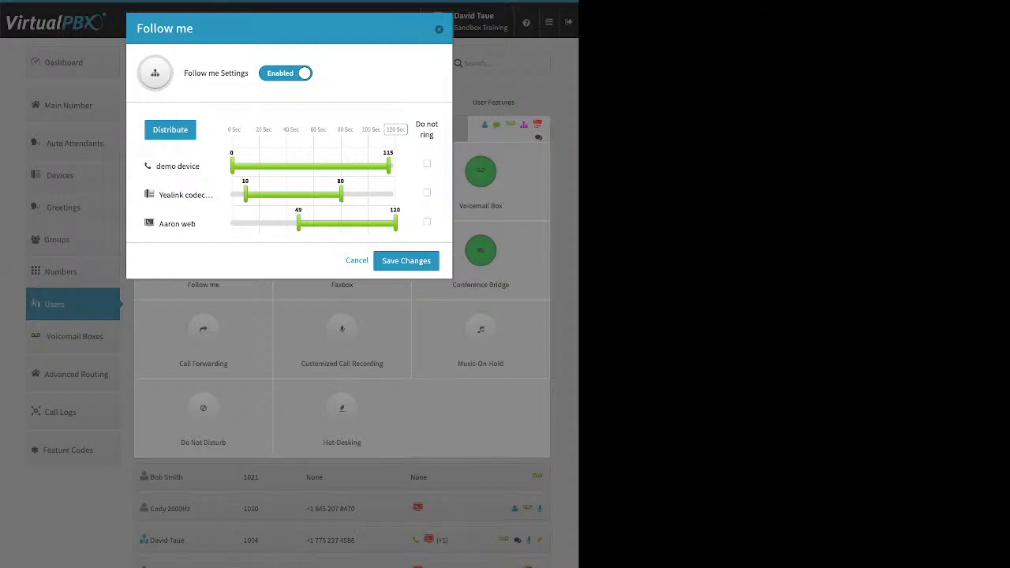
pyautogui.click(406, 260)
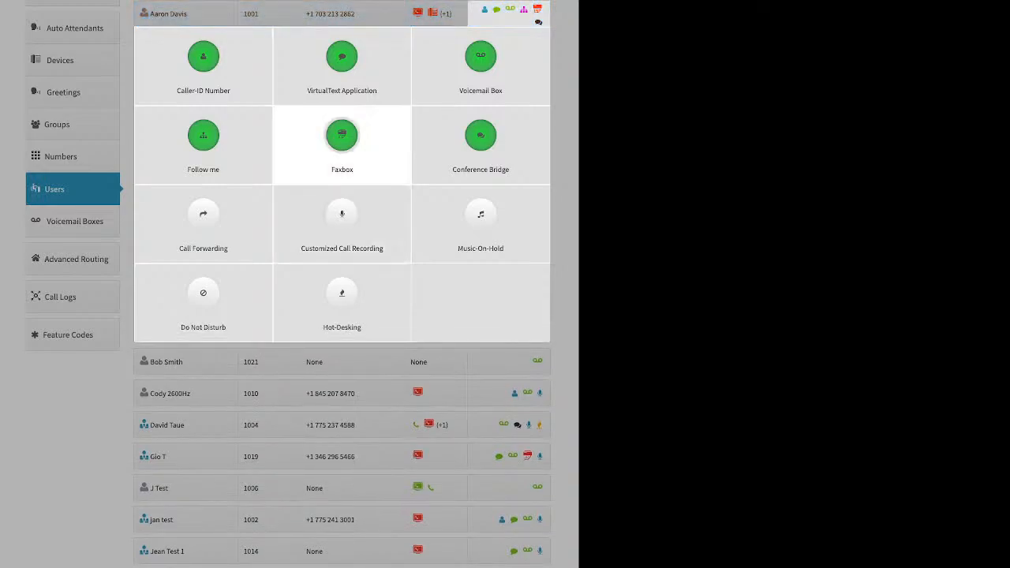
pyautogui.click(342, 142)
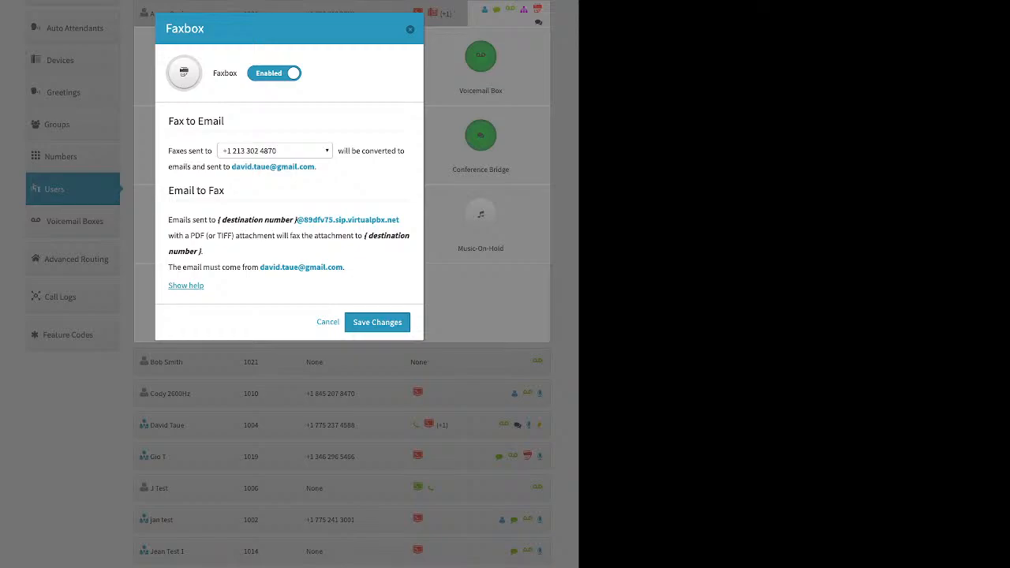
pyautogui.click(275, 151)
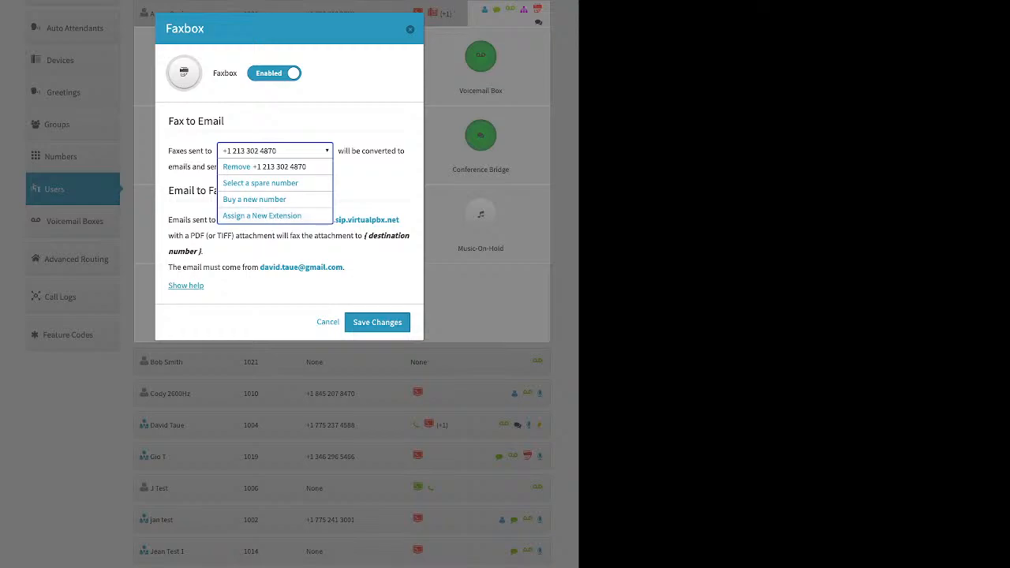
pyautogui.click(410, 29)
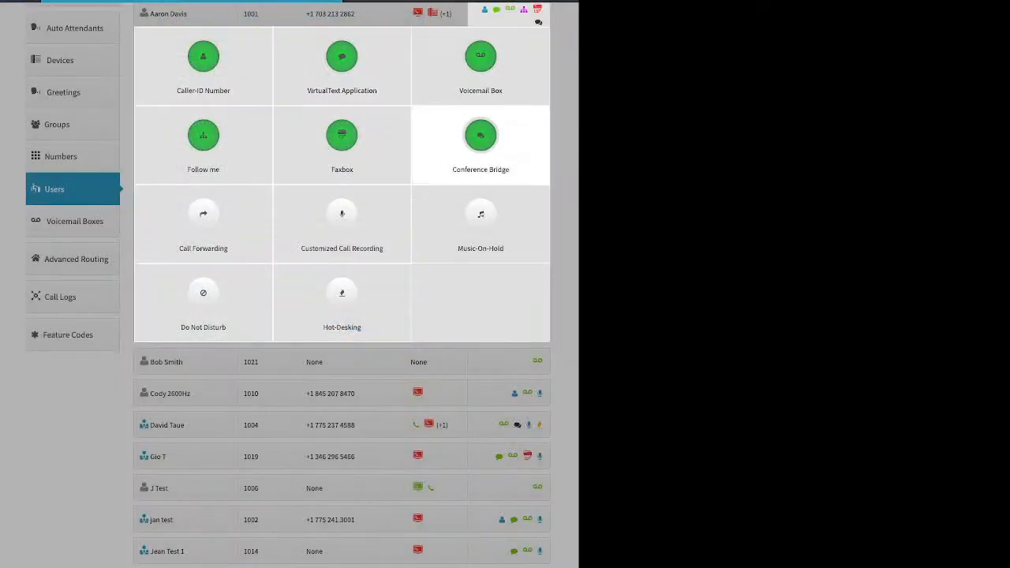
pyautogui.click(480, 142)
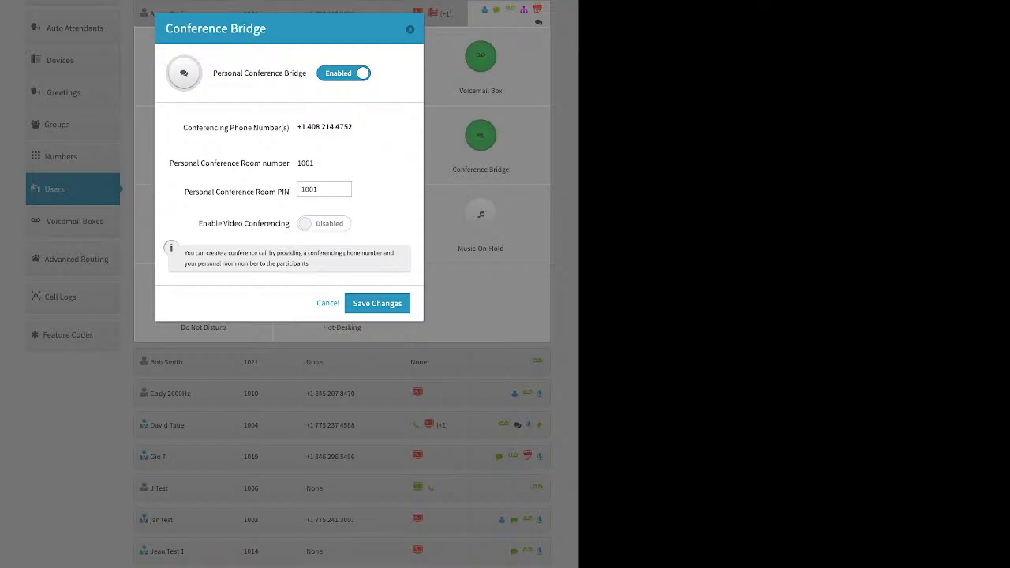
# Step: Select the conference room PIN, close Conference Bridge, and bring up Call Forwarding
pyautogui.doubleClick(310, 189)
pyautogui.click(410, 29)
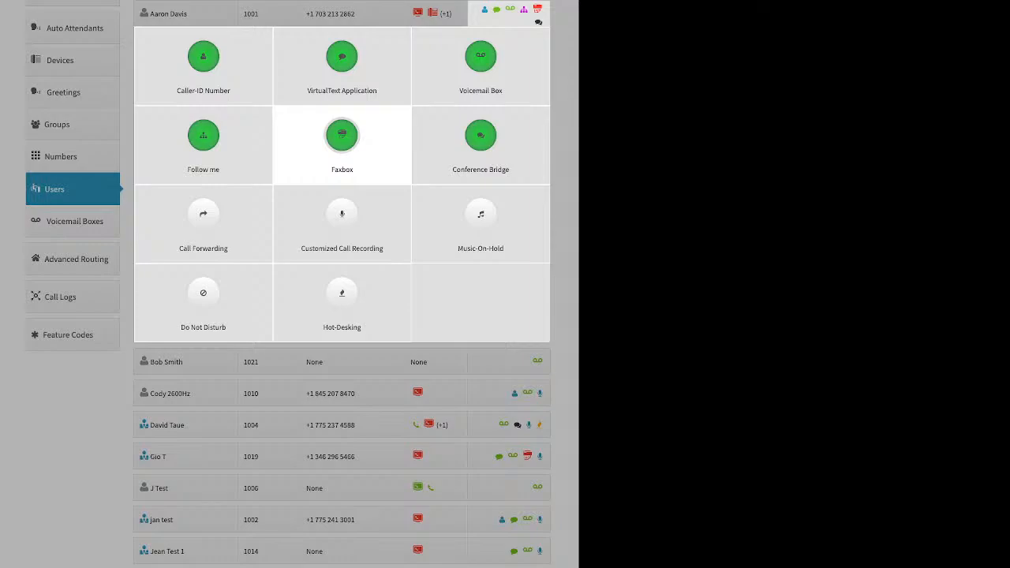
pyautogui.click(203, 220)
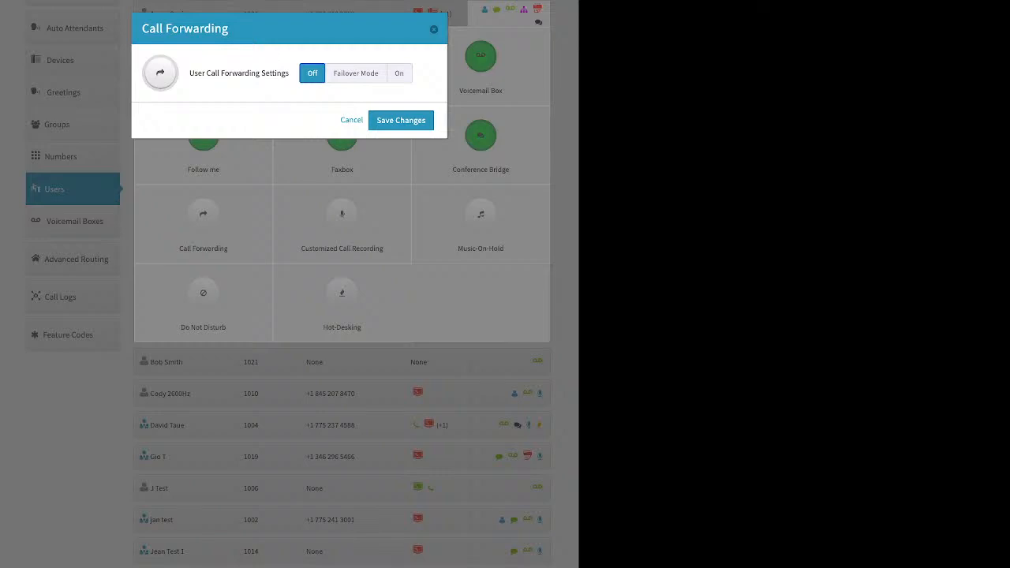
# Step: Try Failover Mode and the forwarding number field, close Call Forwarding unsaved, then open Customized Call Recording
pyautogui.click(356, 74)
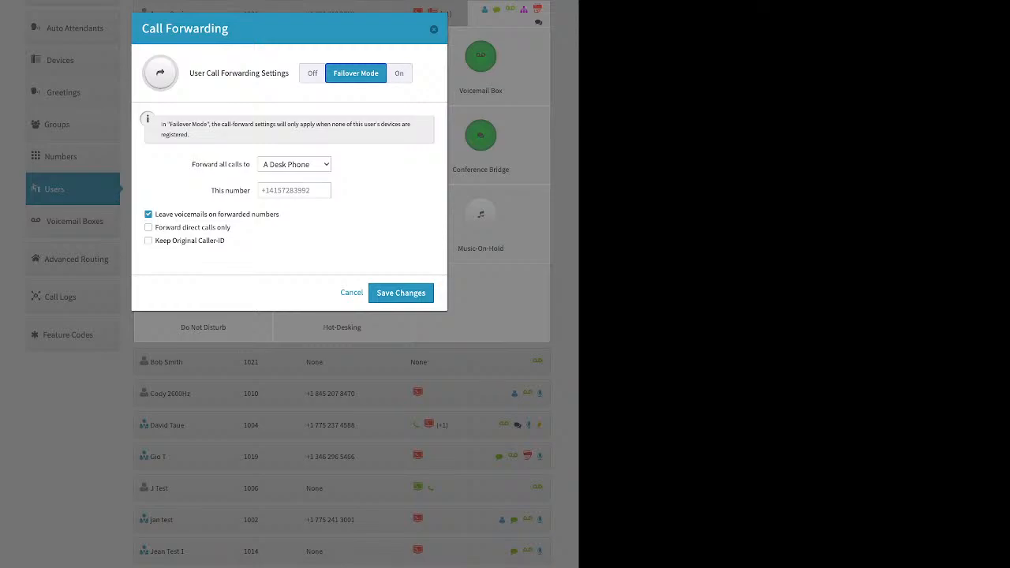
pyautogui.click(295, 190)
pyautogui.click(434, 29)
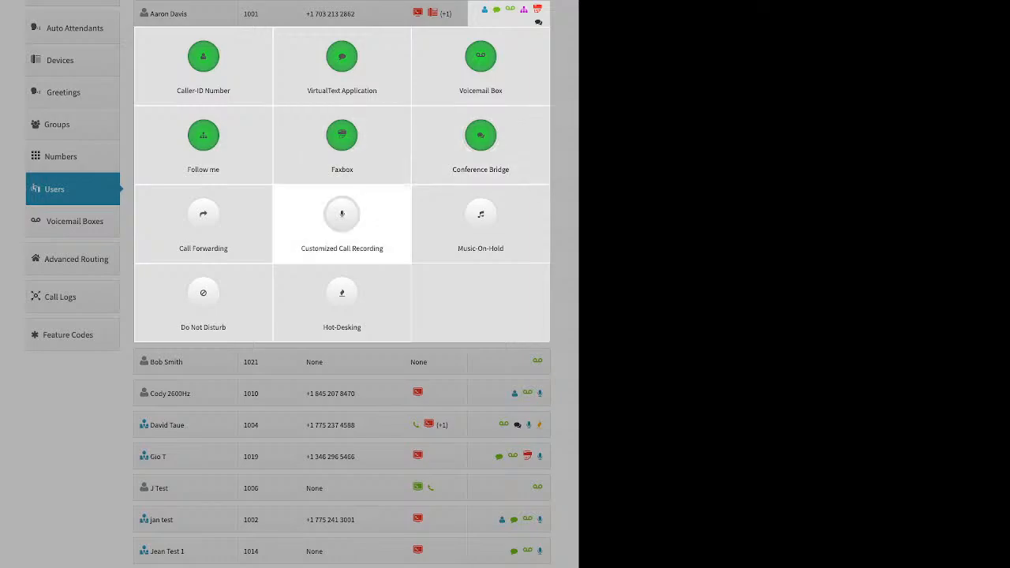
pyautogui.click(341, 221)
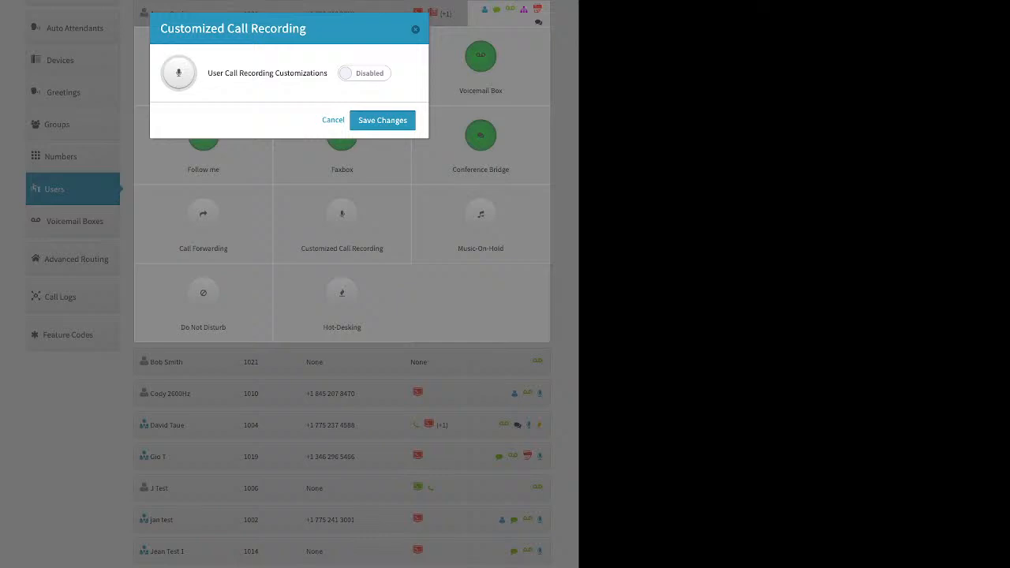
pyautogui.click(364, 73)
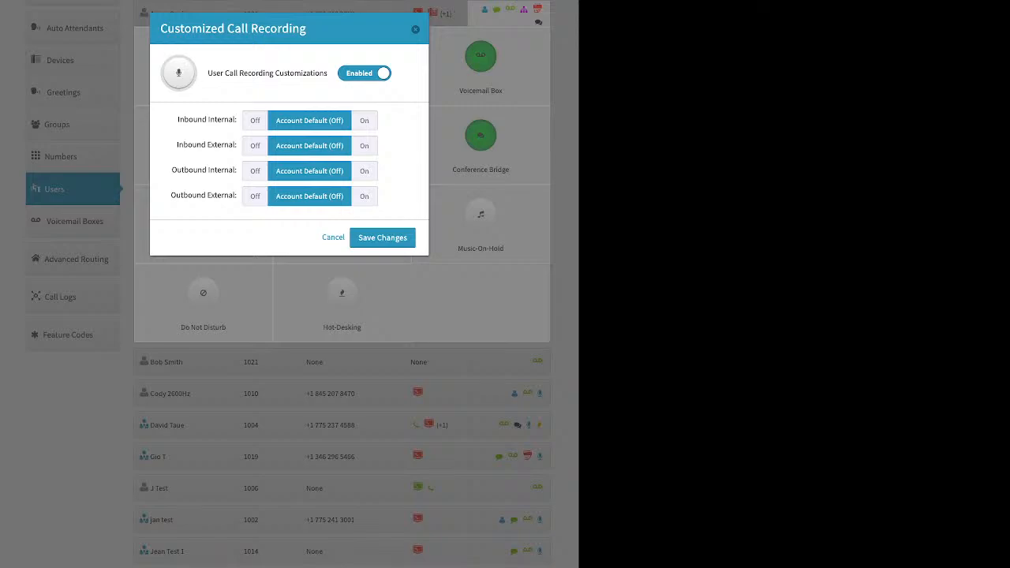
pyautogui.moveTo(177, 119); pyautogui.dragTo(235, 119)
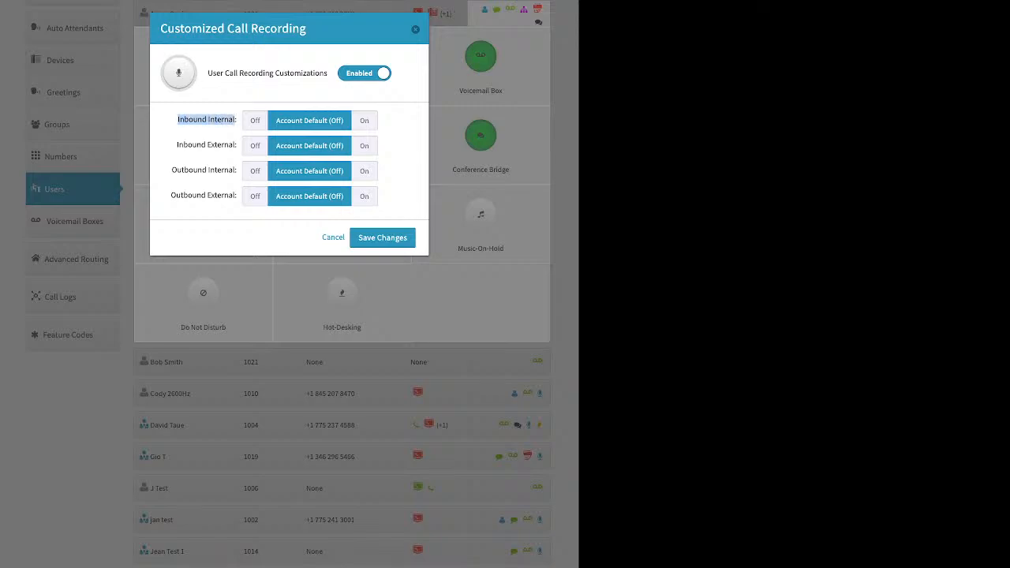
pyautogui.click(364, 121)
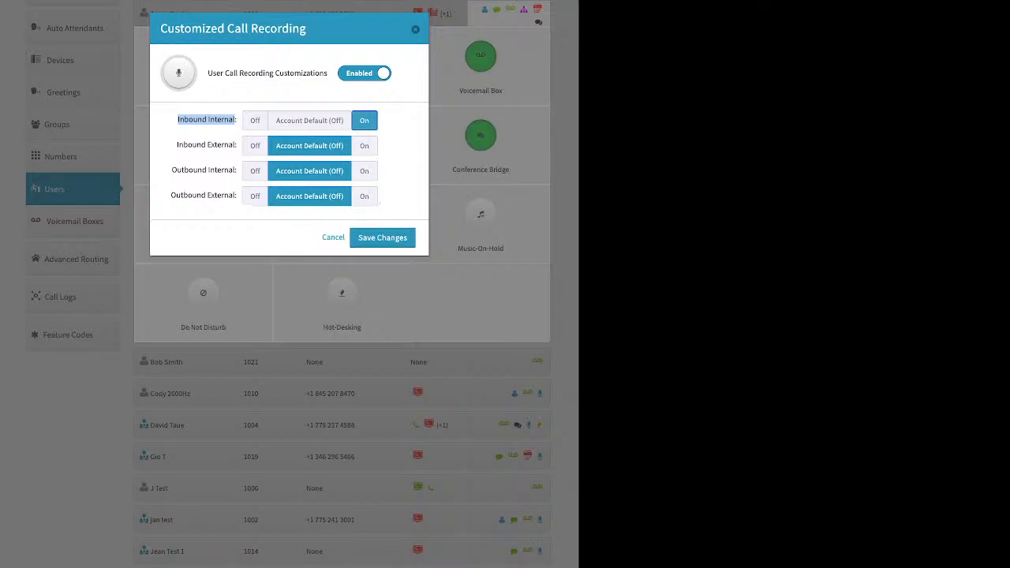
pyautogui.moveTo(177, 144); pyautogui.dragTo(236, 145)
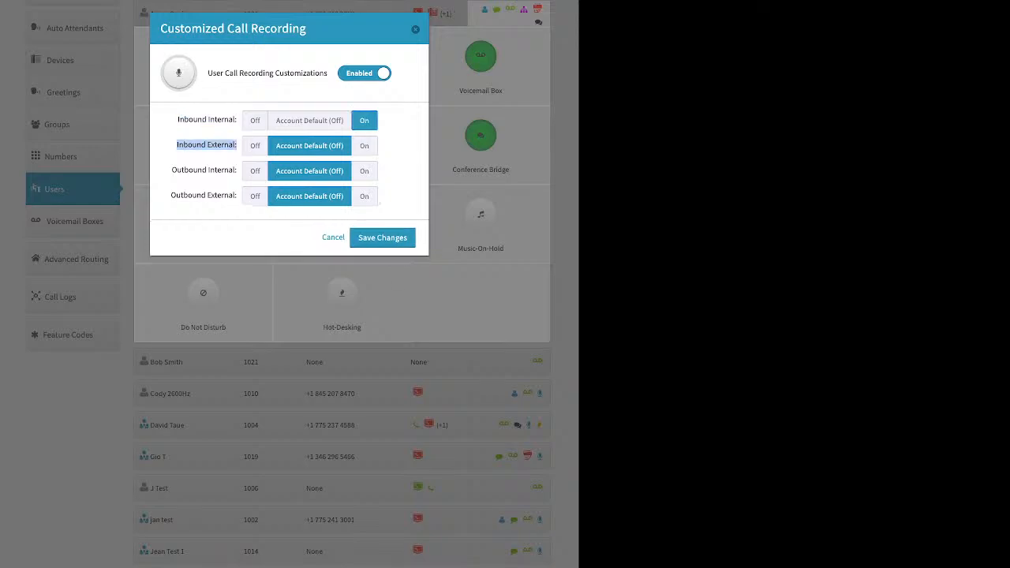
pyautogui.click(364, 146)
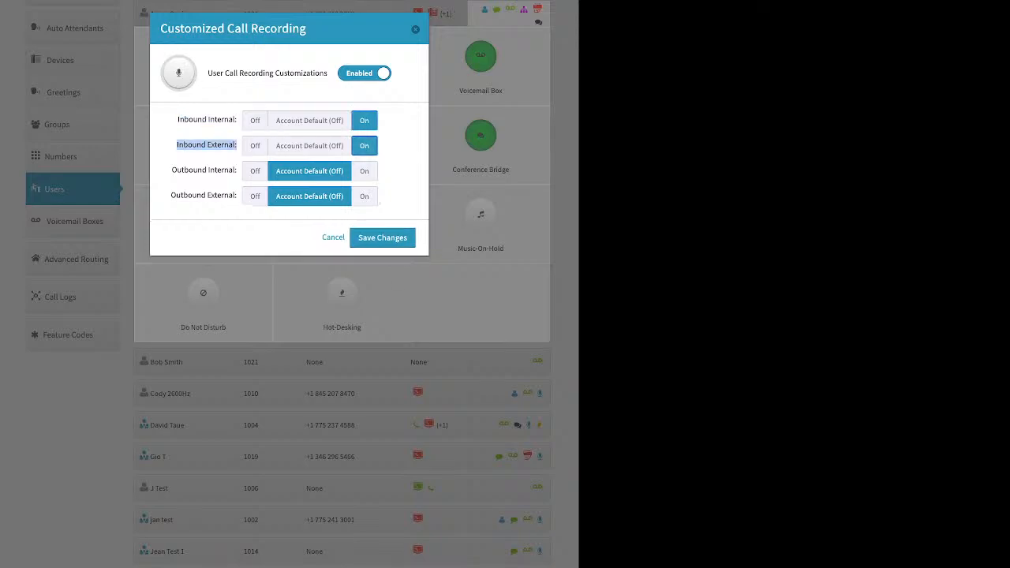
pyautogui.moveTo(172, 169); pyautogui.dragTo(236, 170)
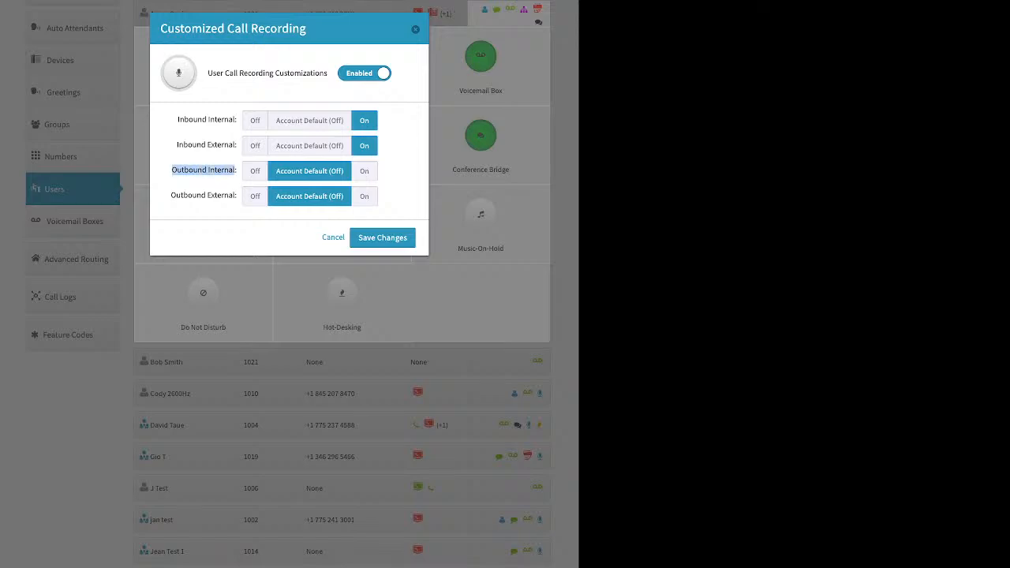
pyautogui.click(255, 170)
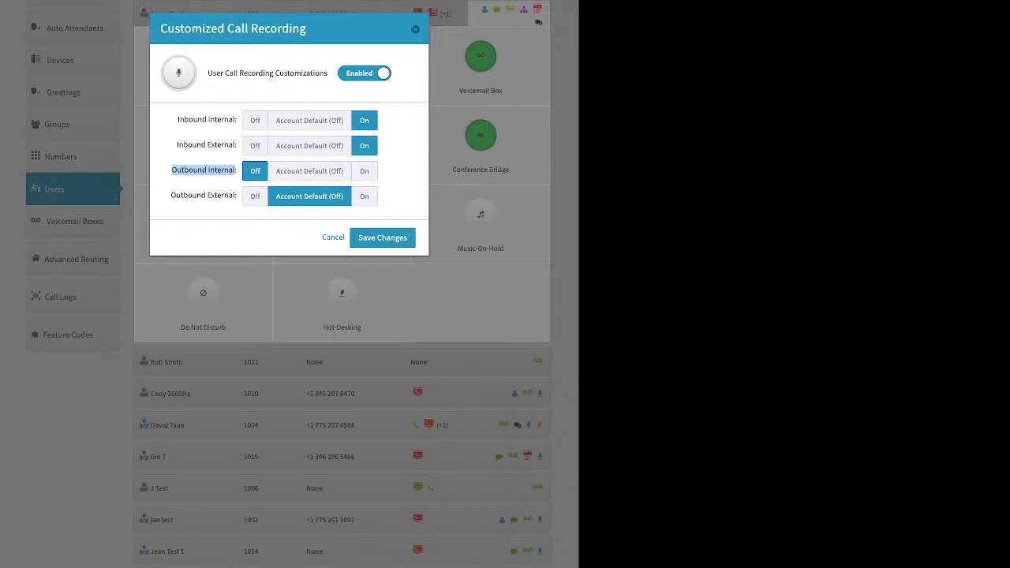
pyautogui.click(365, 197)
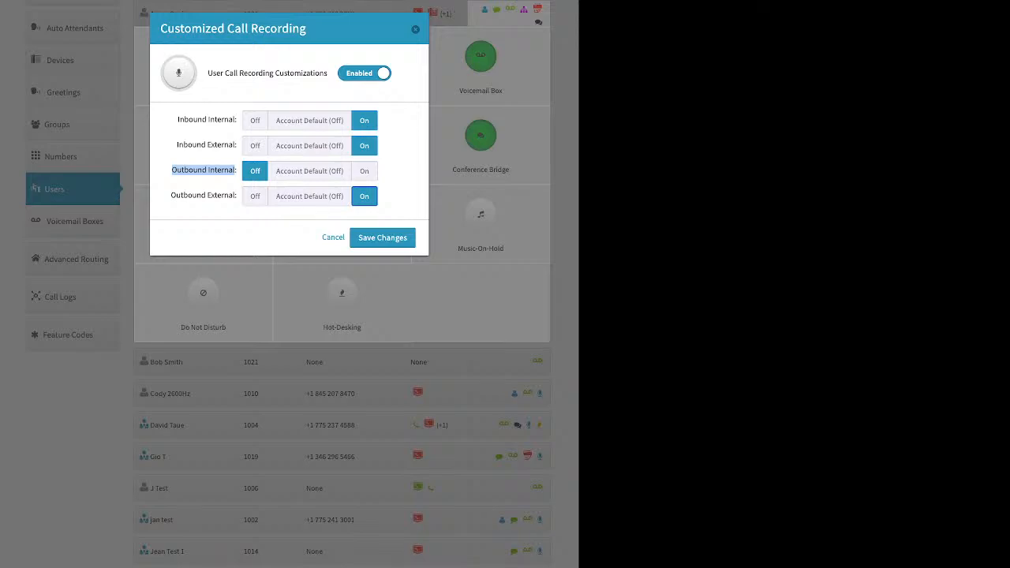
pyautogui.click(255, 121)
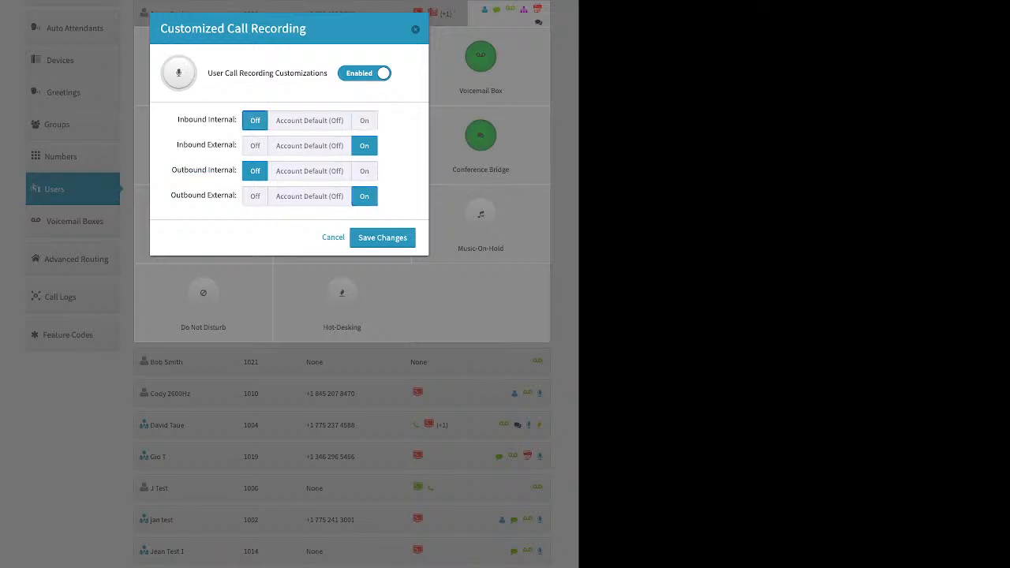
pyautogui.click(416, 29)
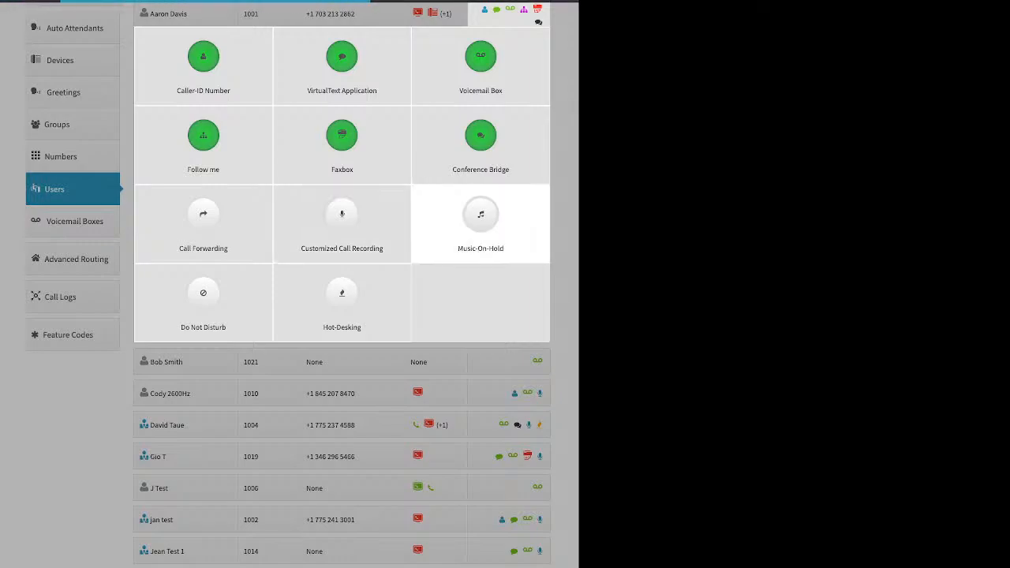
pyautogui.click(481, 224)
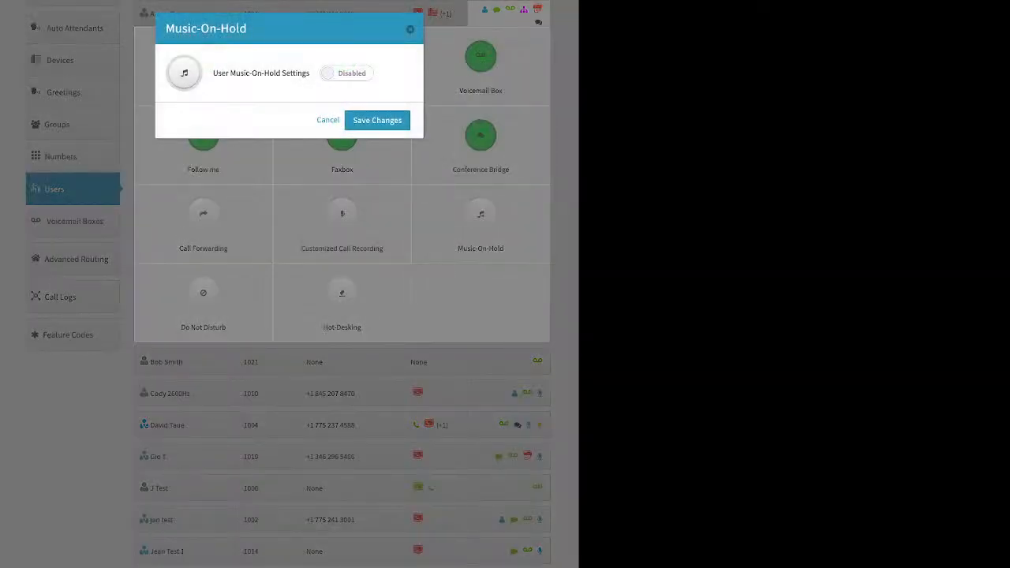
pyautogui.click(346, 74)
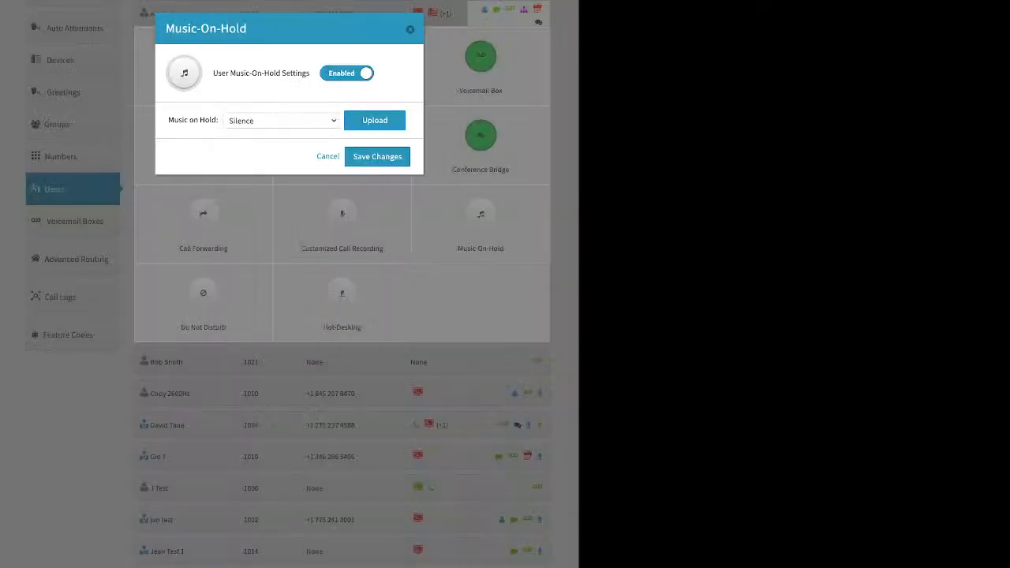
pyautogui.click(374, 121)
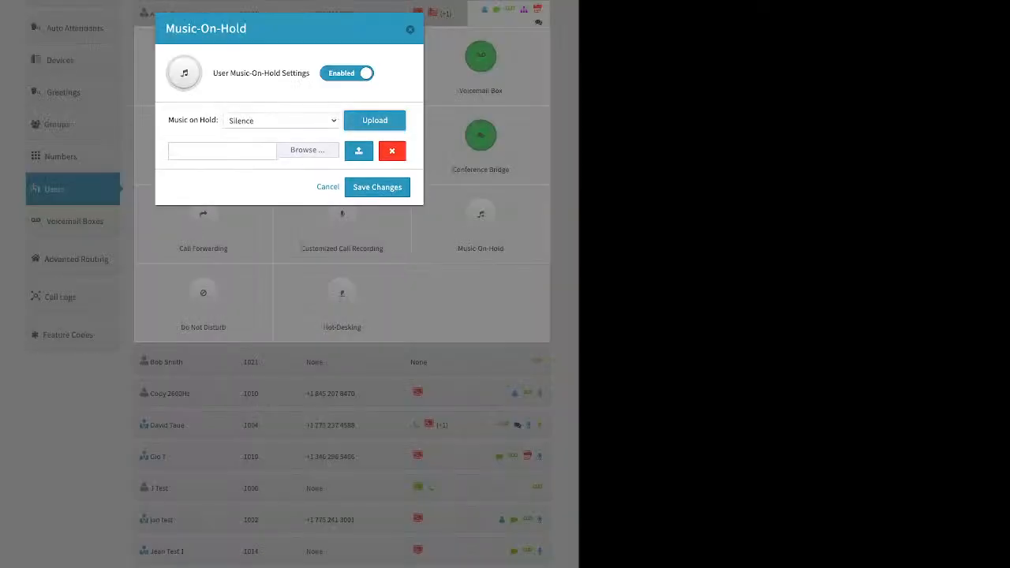
pyautogui.click(328, 187)
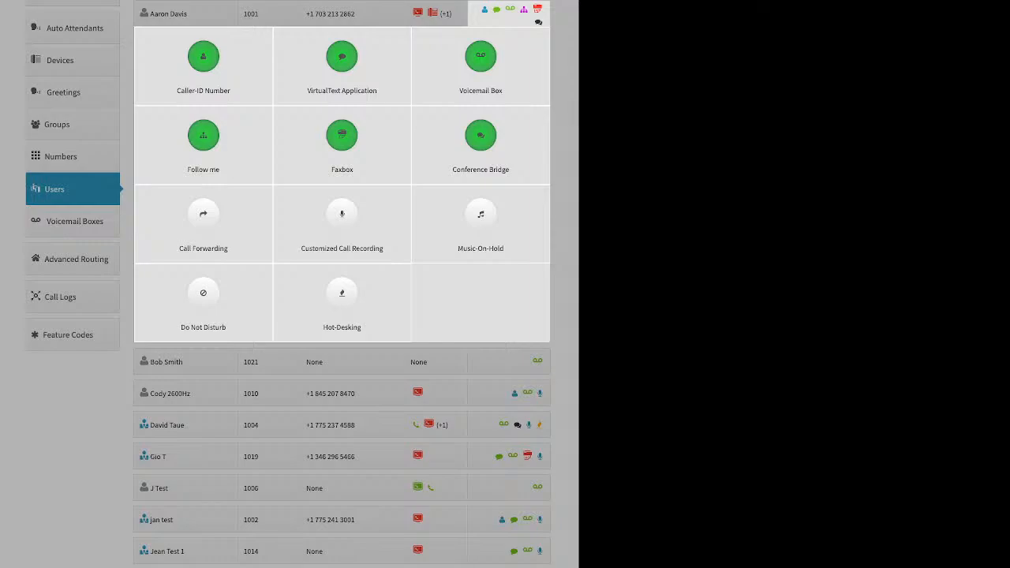
# Step: Check Do Not Disturb, leave it off, and bring up the Hot-Desking settings
pyautogui.click(203, 296)
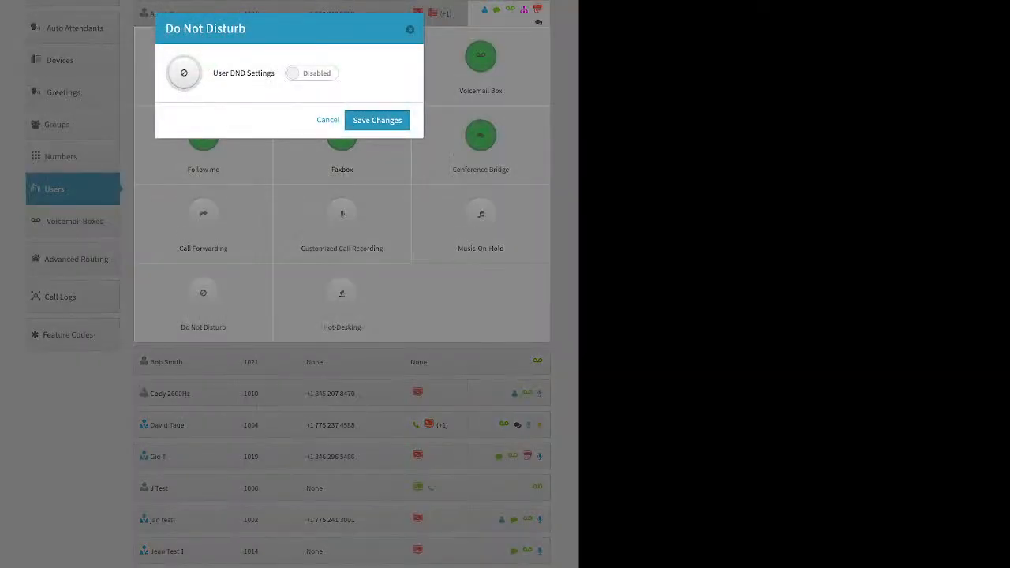
pyautogui.click(311, 74)
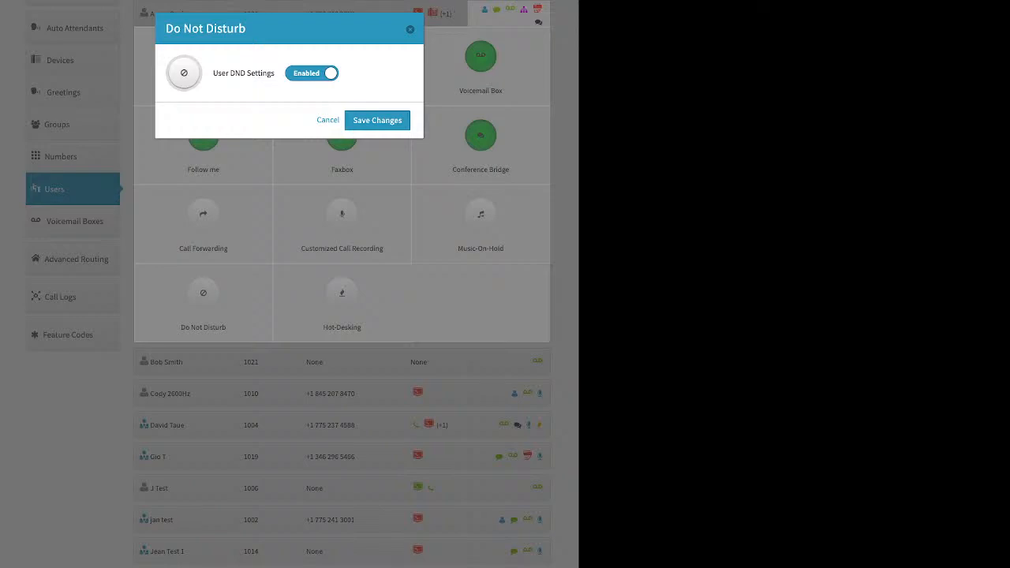
pyautogui.click(377, 119)
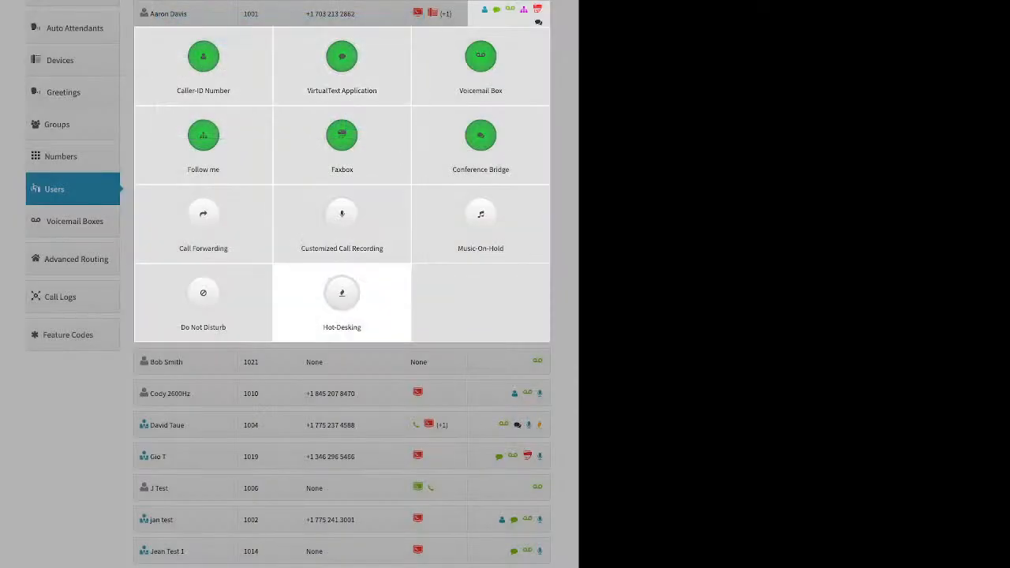
pyautogui.click(342, 296)
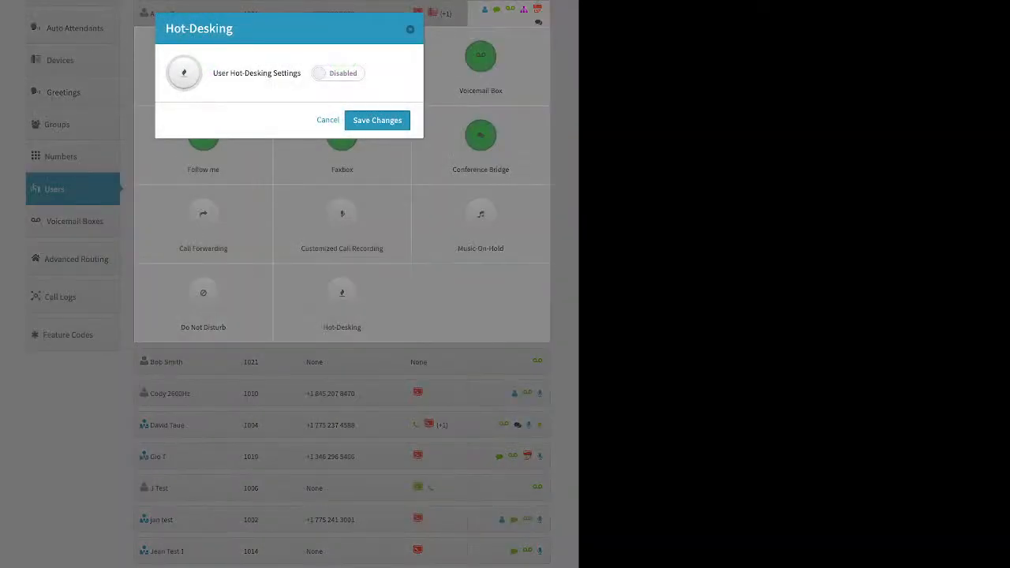
# Step: Enable hot-desking with hotdesk ID 1001, save, and go to the Voicemail Boxes list
pyautogui.click(338, 73)
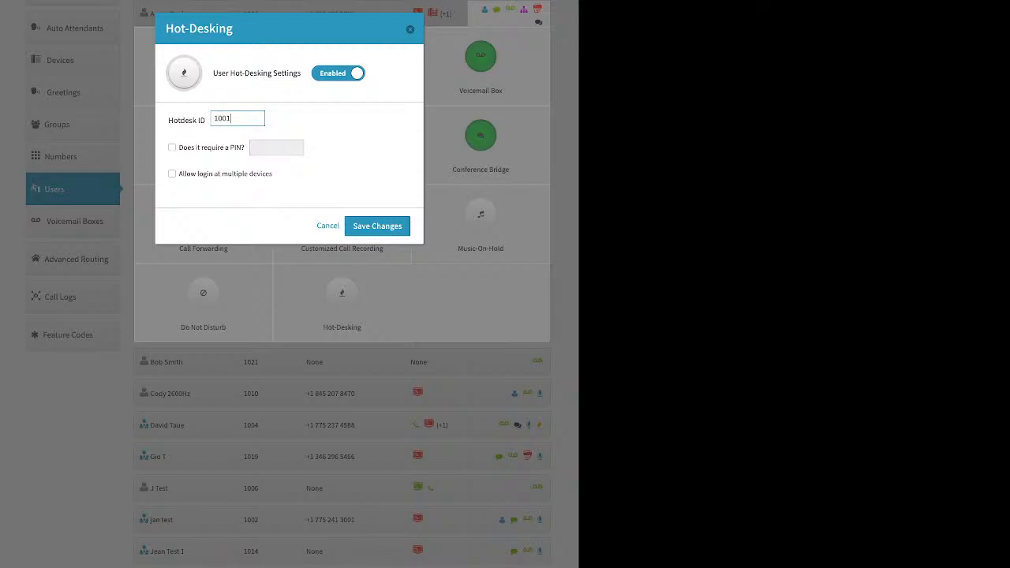
pyautogui.click(377, 226)
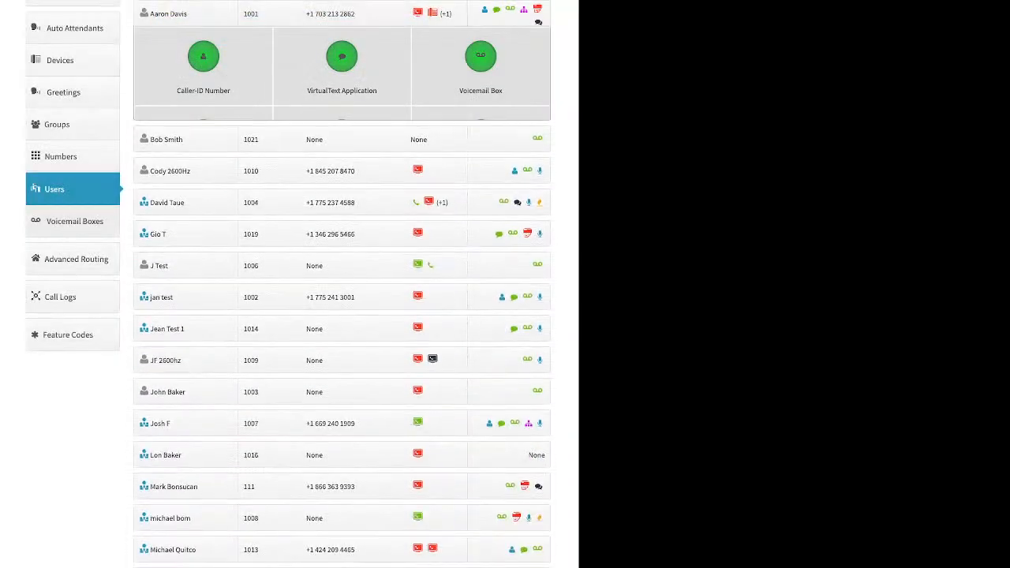
pyautogui.click(74, 220)
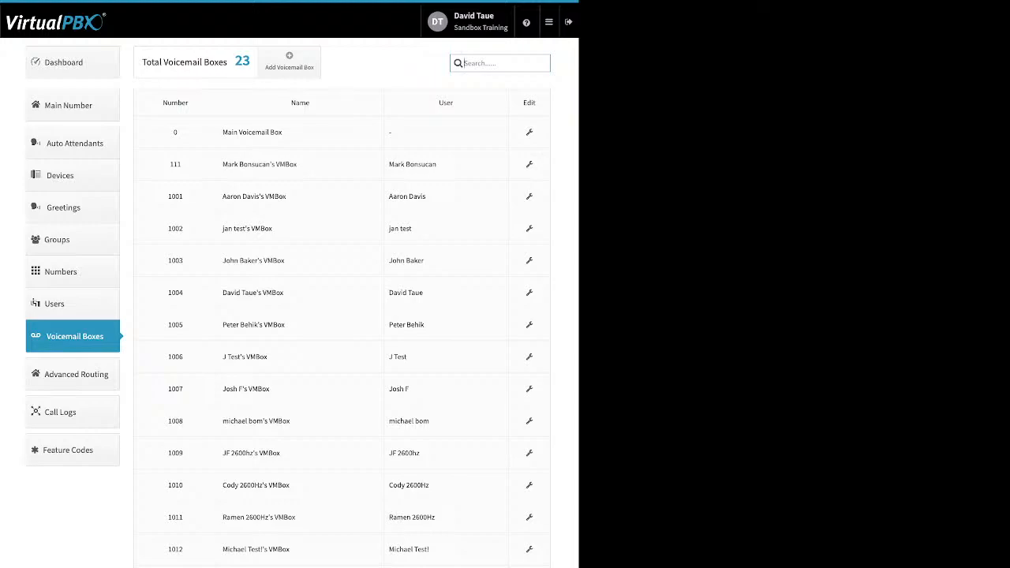
# Step: Point out box 111's owner, cancel an Add Voicemail Box attempt, then edit voicemail box 111
pyautogui.moveTo(437, 165); pyautogui.dragTo(389, 165)
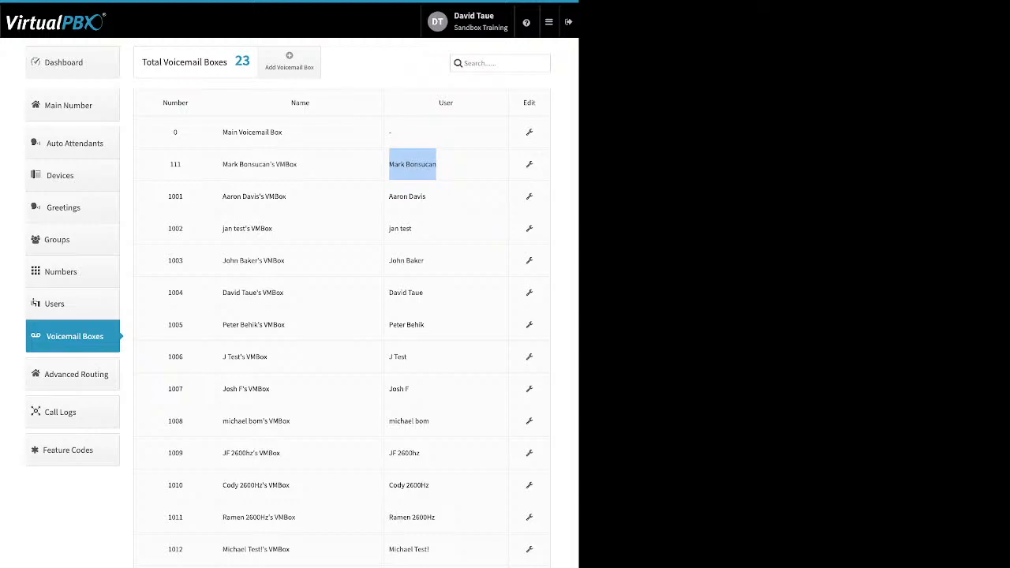
pyautogui.click(290, 60)
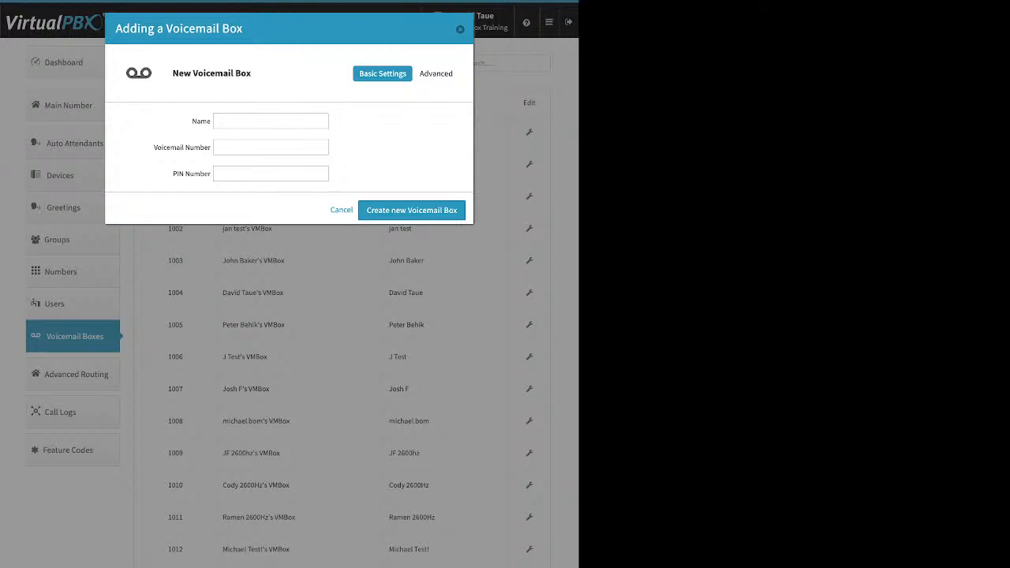
pyautogui.click(270, 121)
pyautogui.click(460, 29)
pyautogui.click(529, 165)
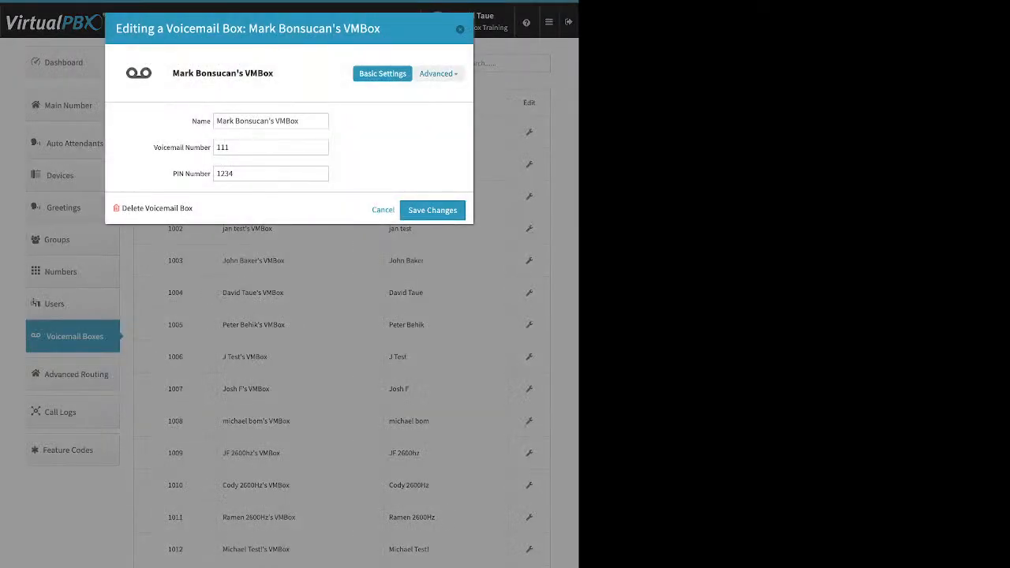
# Step: Show box 111's Greeting Media, review the Media and Temporary greetings, and reveal the Media upload row
pyautogui.click(438, 73)
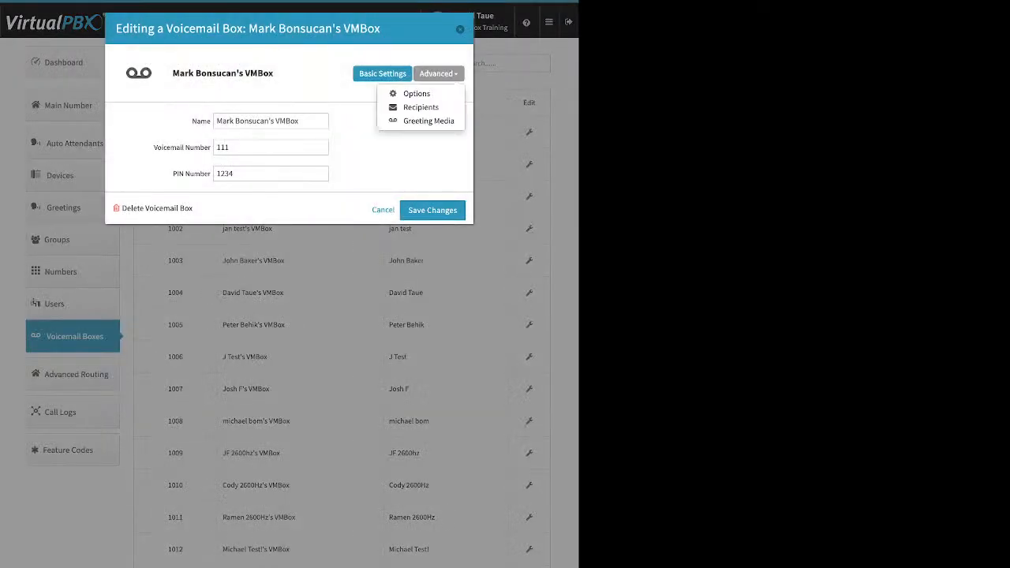
pyautogui.click(429, 119)
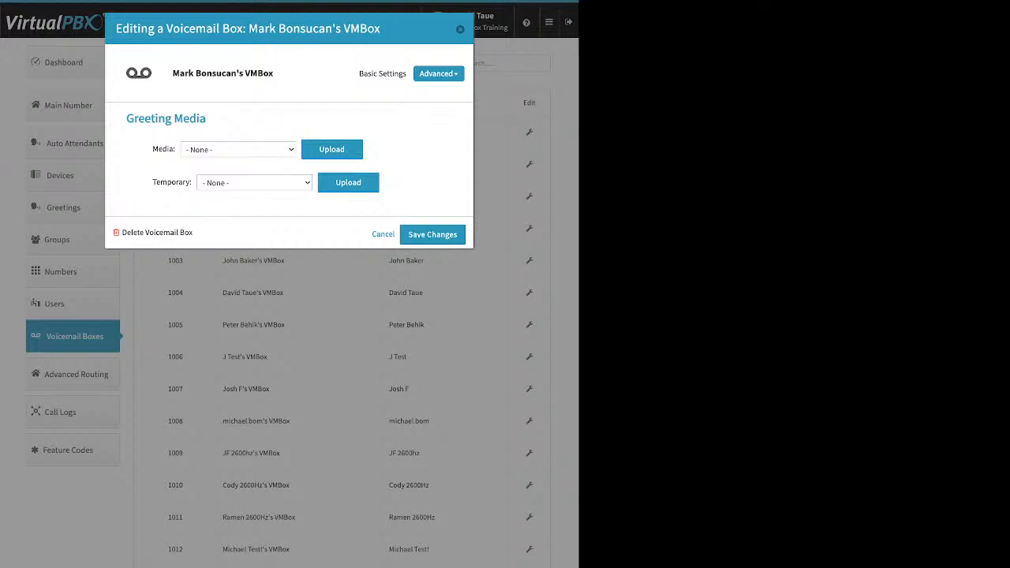
pyautogui.moveTo(152, 149); pyautogui.dragTo(176, 149)
pyautogui.moveTo(152, 182); pyautogui.dragTo(192, 183)
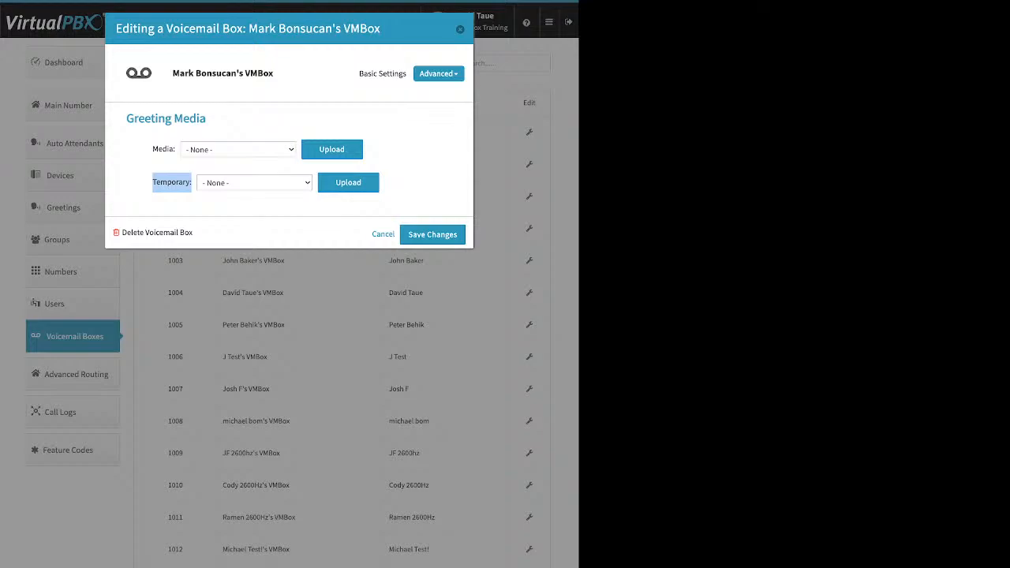
pyautogui.click(332, 149)
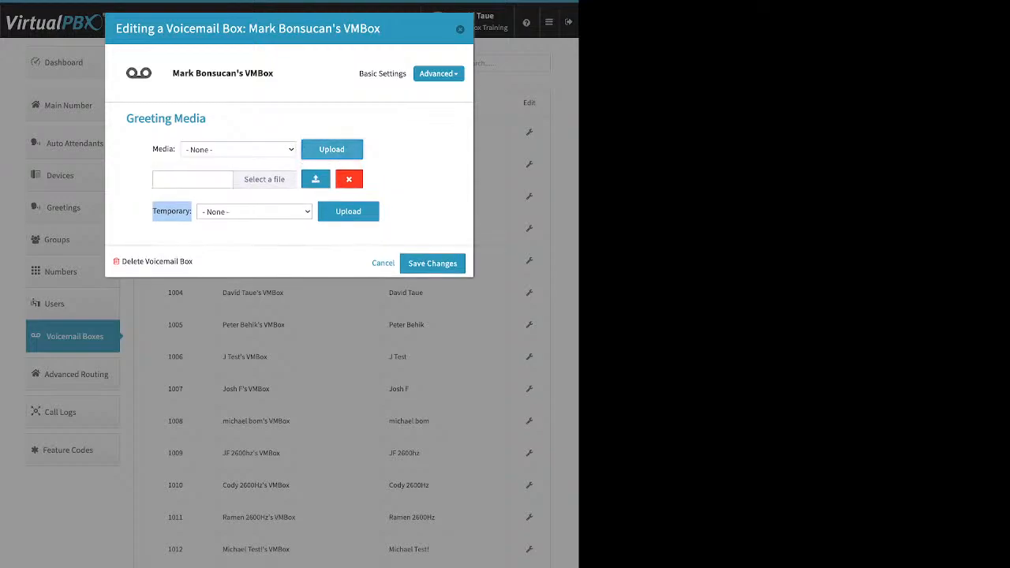
pyautogui.click(264, 179)
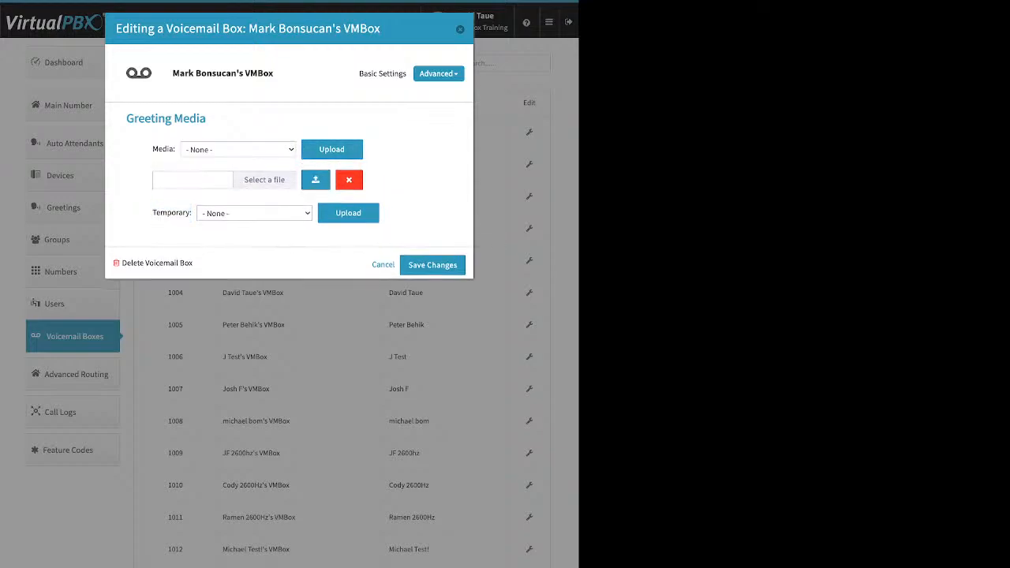
pyautogui.click(439, 73)
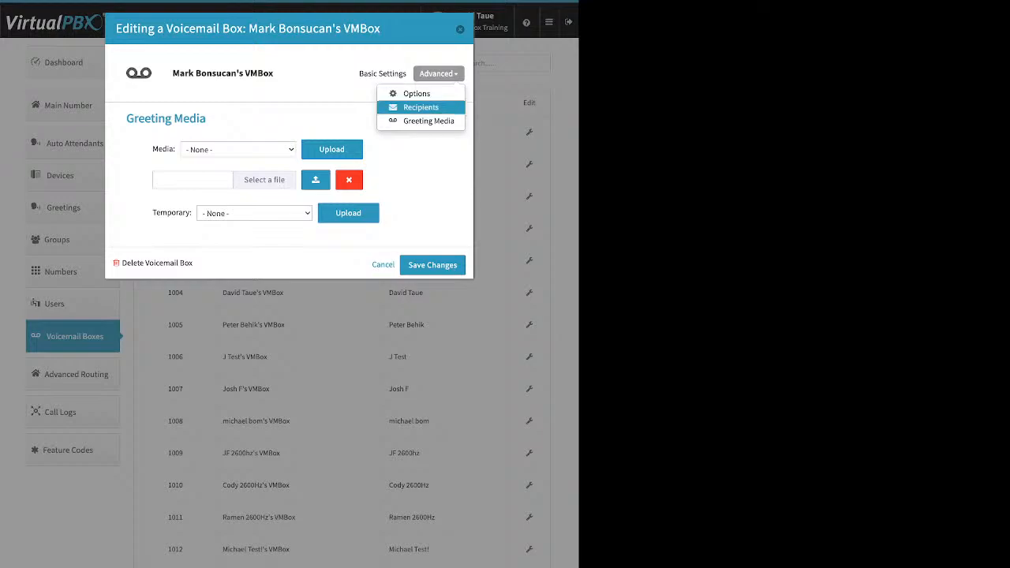
# Step: Show box 111's Recipients section and add an empty new notification recipient entry
pyautogui.click(421, 107)
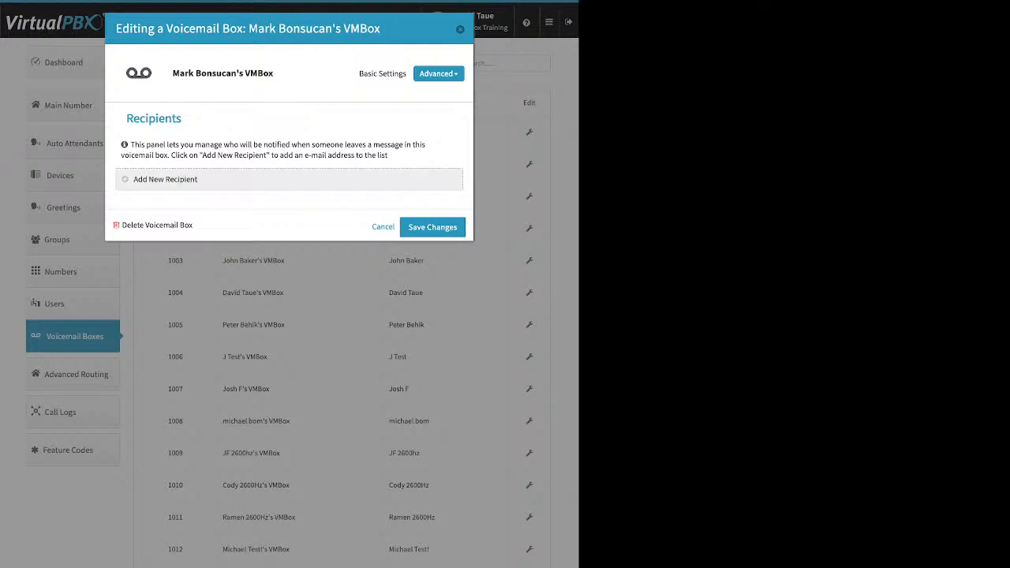
pyautogui.click(165, 180)
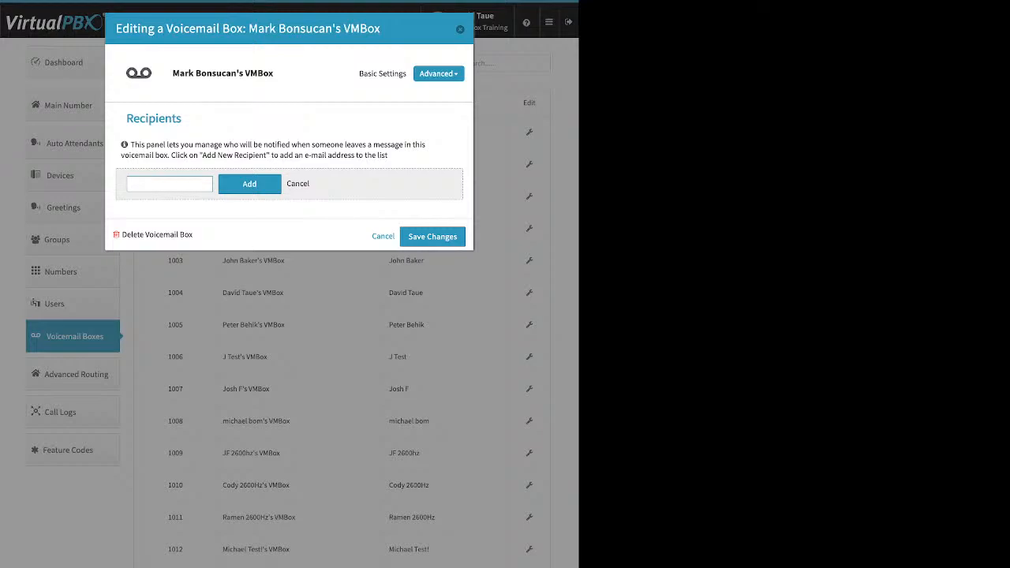
pyautogui.click(439, 73)
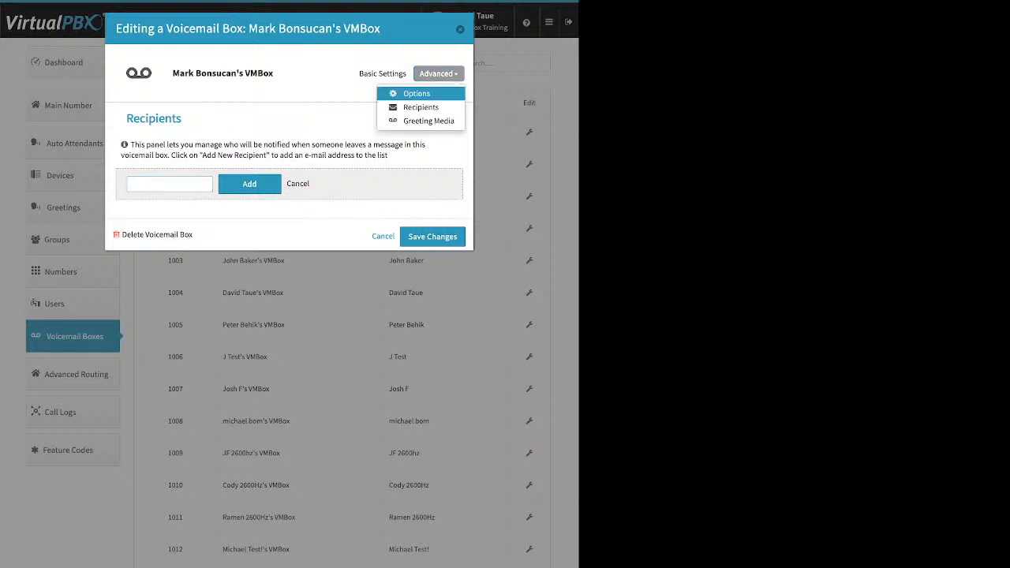
# Step: Review box 111's Already Setup?, delete/e-mail attachment and Announce only options, then save
pyautogui.click(417, 93)
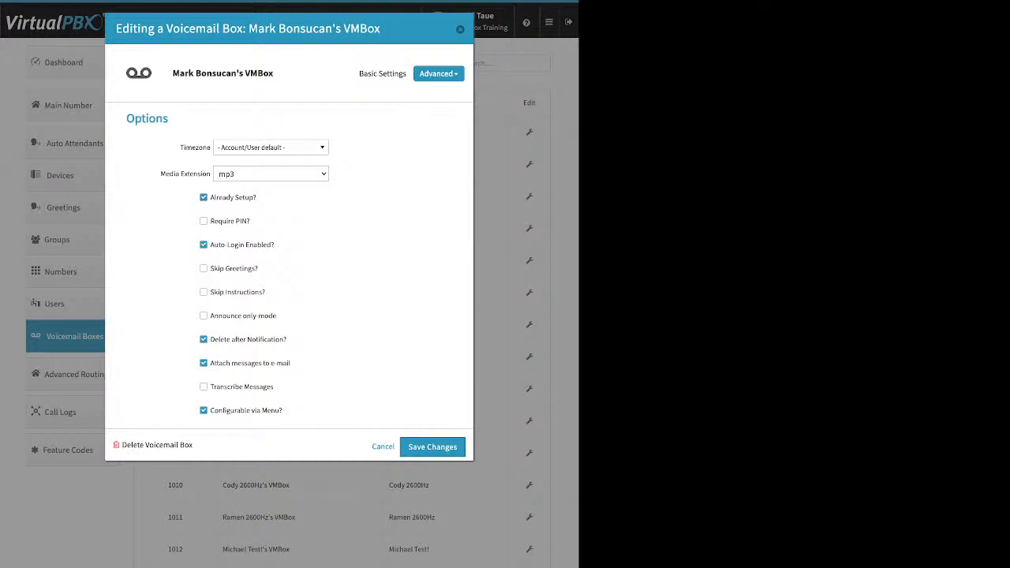
pyautogui.moveTo(257, 197); pyautogui.dragTo(210, 197)
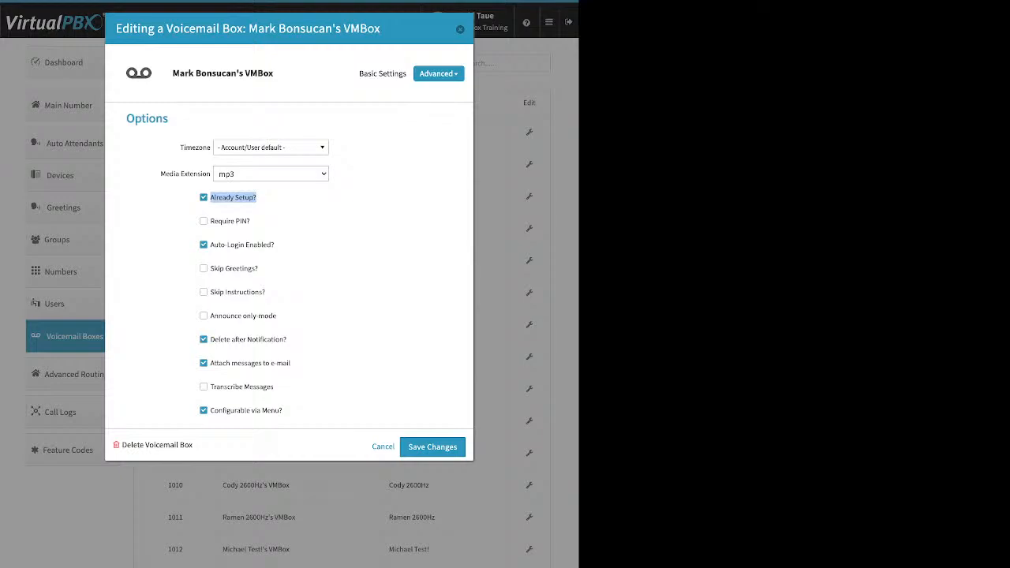
pyautogui.moveTo(291, 363); pyautogui.dragTo(210, 340)
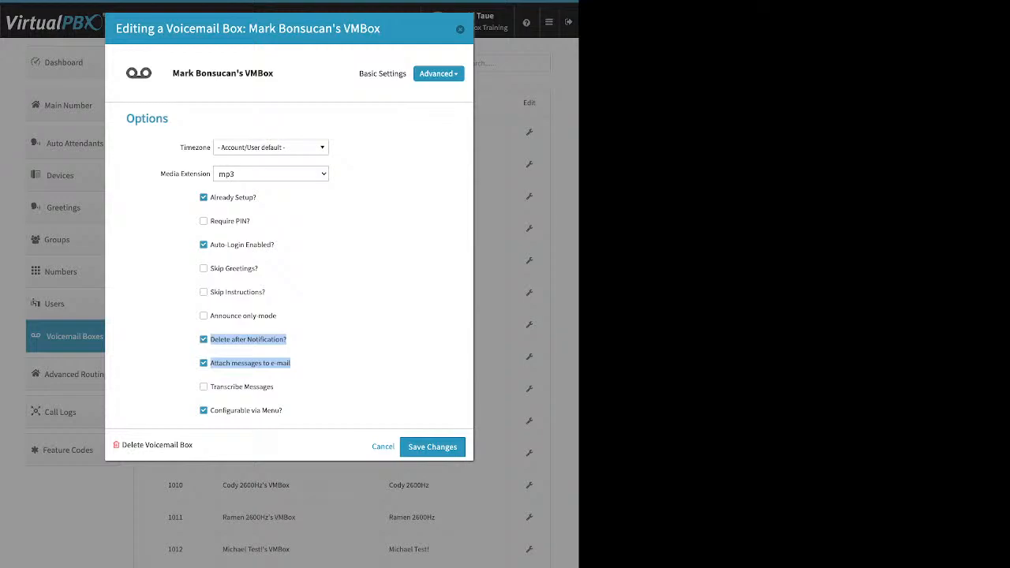
pyautogui.click(353, 349)
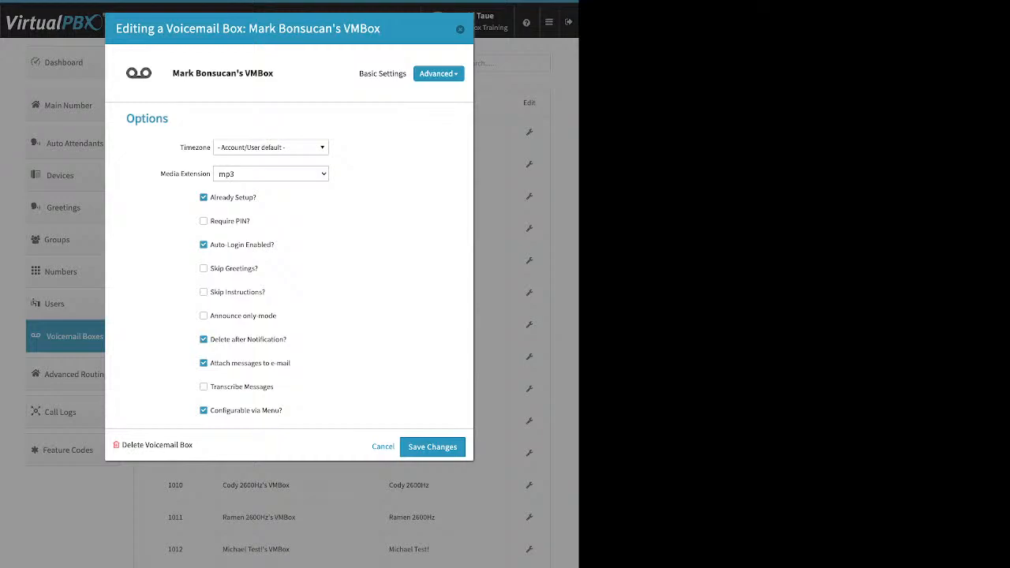
pyautogui.moveTo(278, 315); pyautogui.dragTo(208, 316)
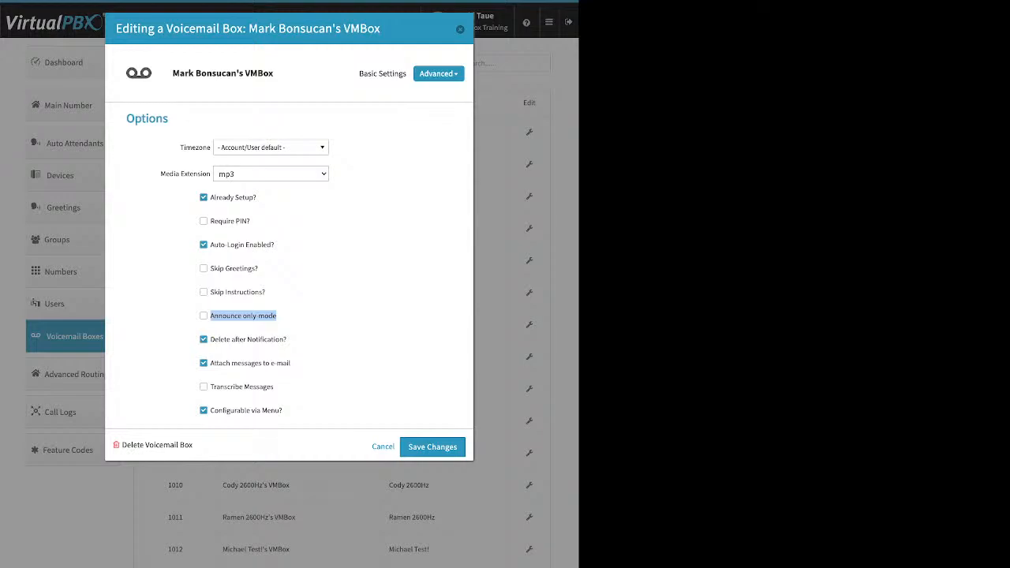
pyautogui.click(316, 317)
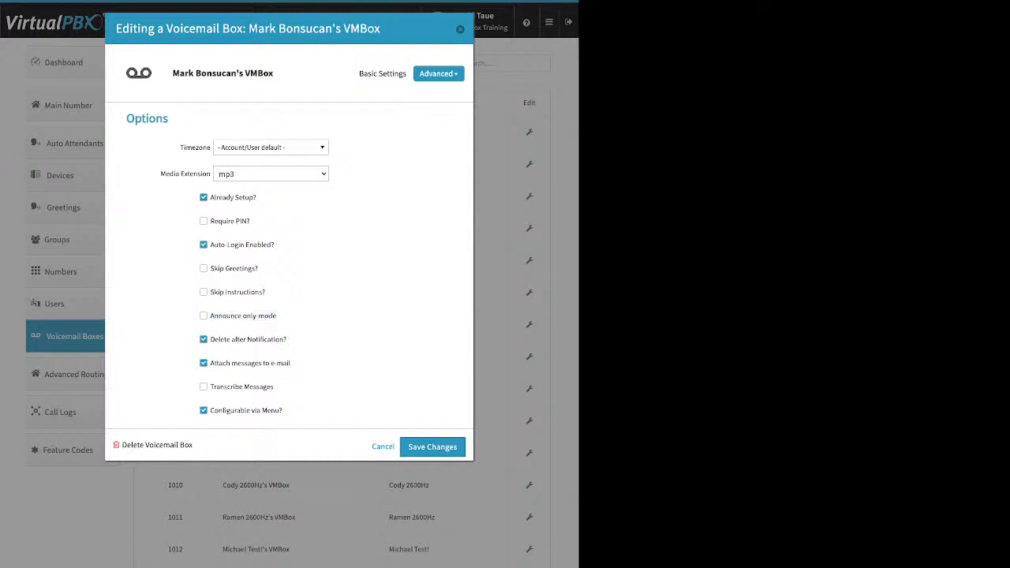
pyautogui.click(432, 446)
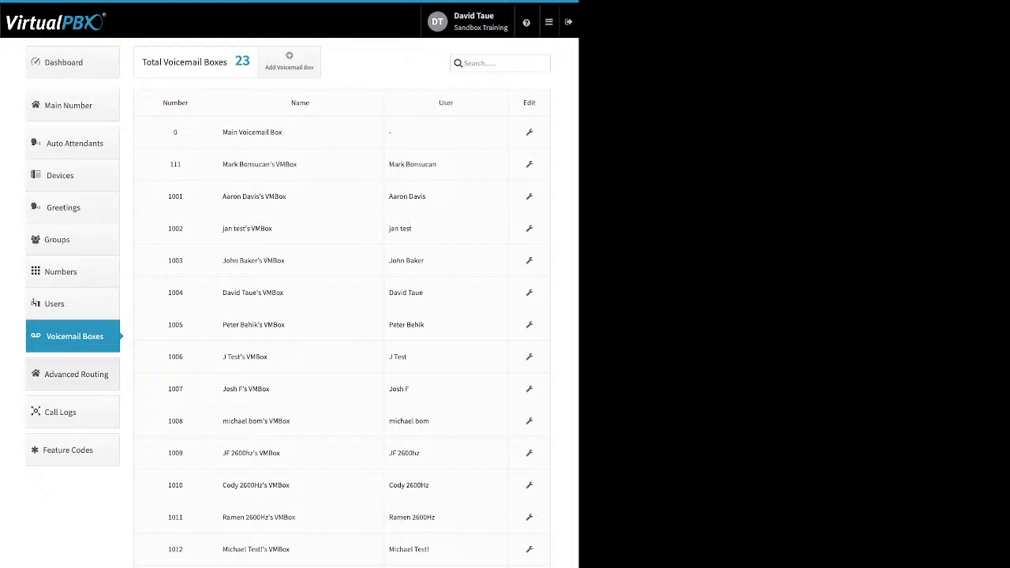
pyautogui.click(76, 374)
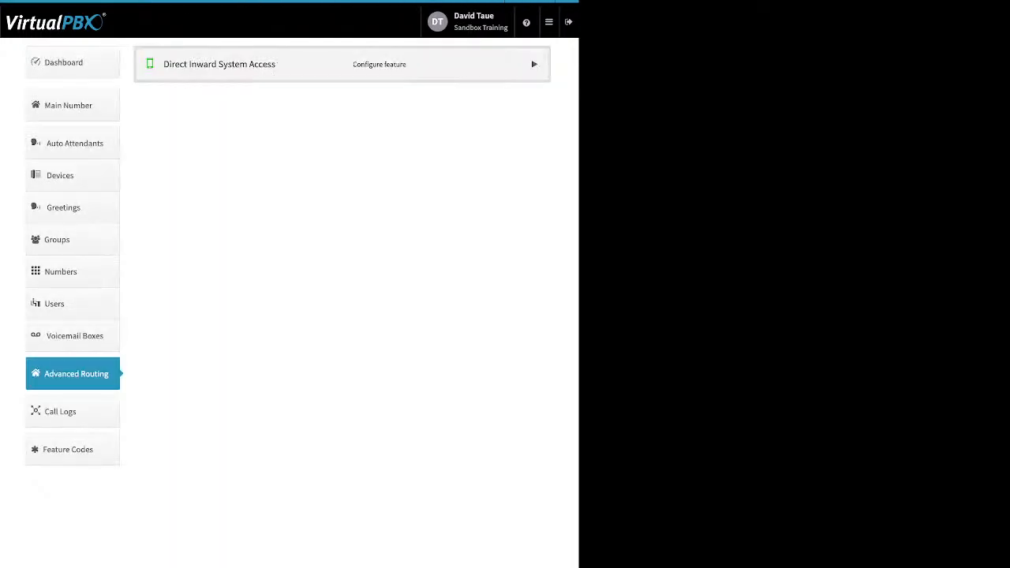
pyautogui.click(219, 64)
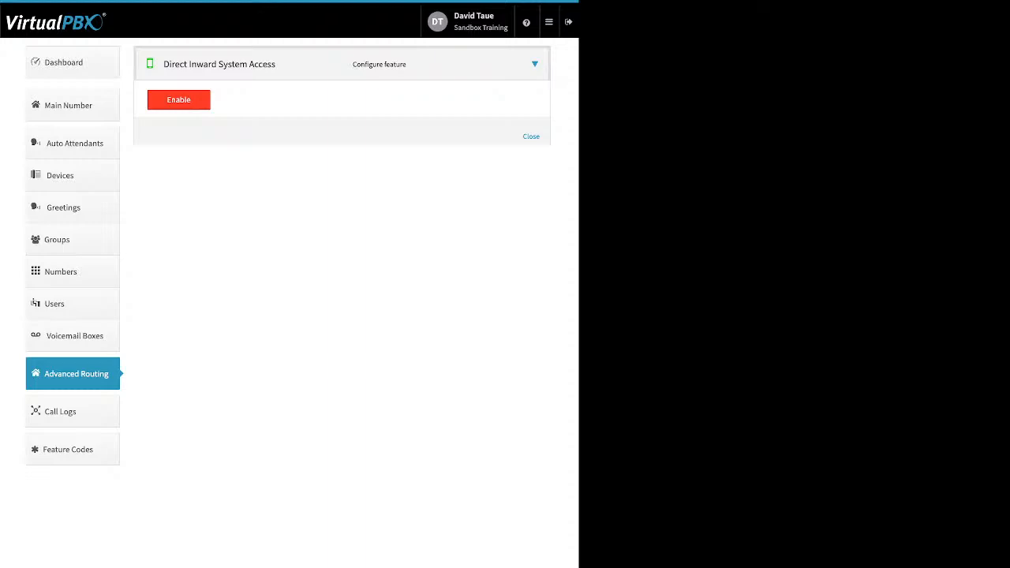
pyautogui.click(178, 99)
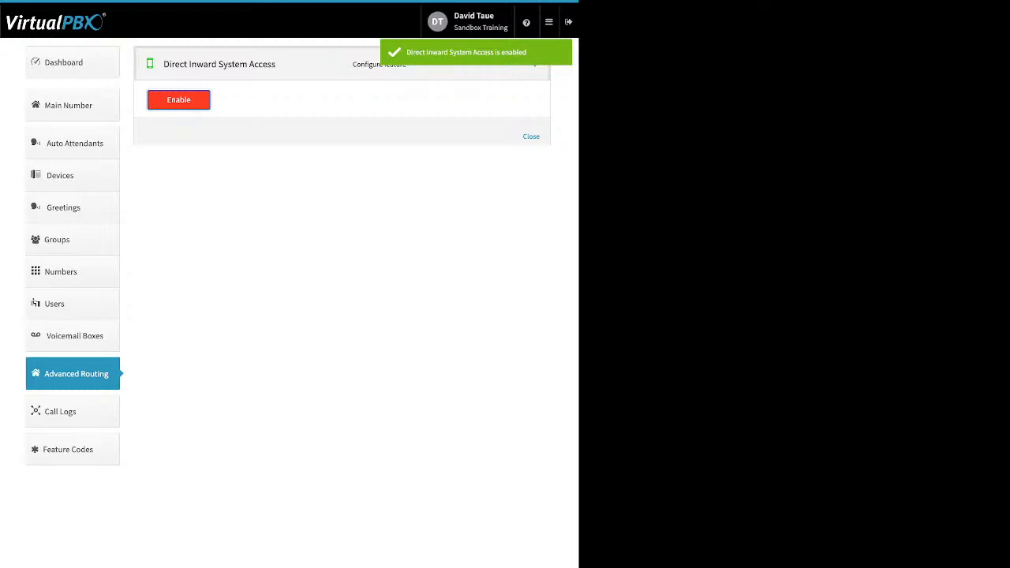
pyautogui.click(535, 64)
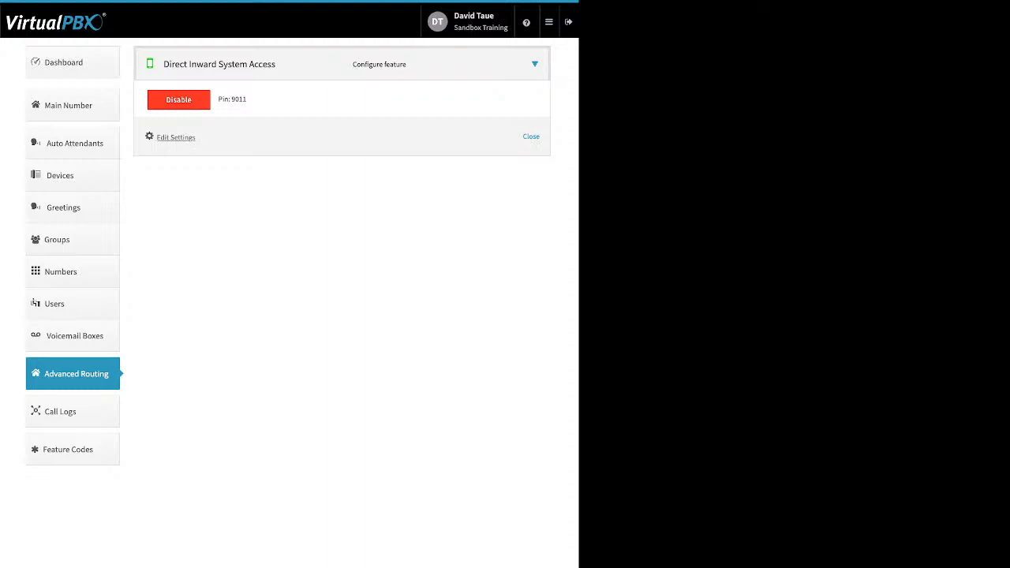
pyautogui.click(175, 138)
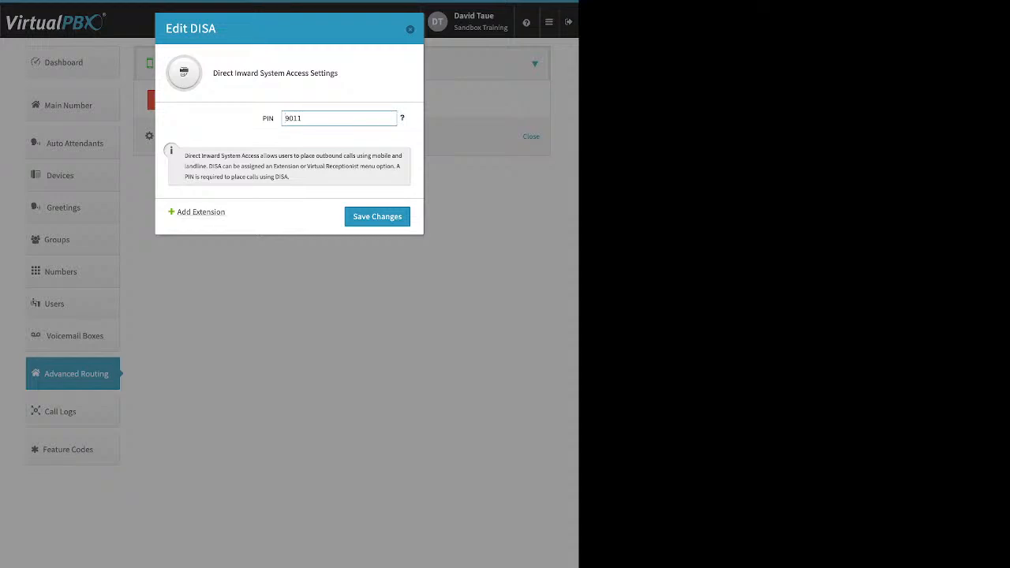
pyautogui.click(201, 211)
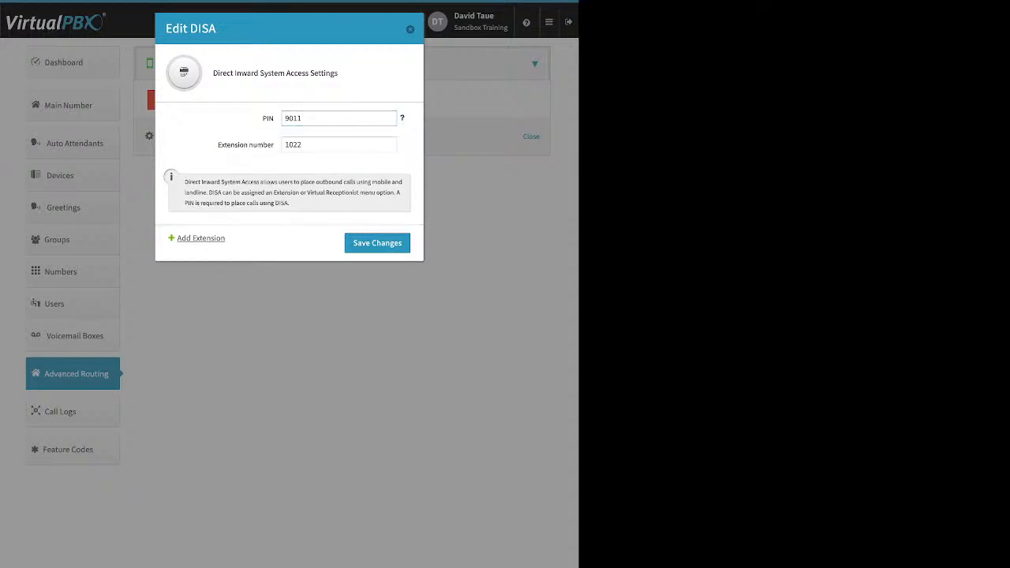
pyautogui.press('Tab')
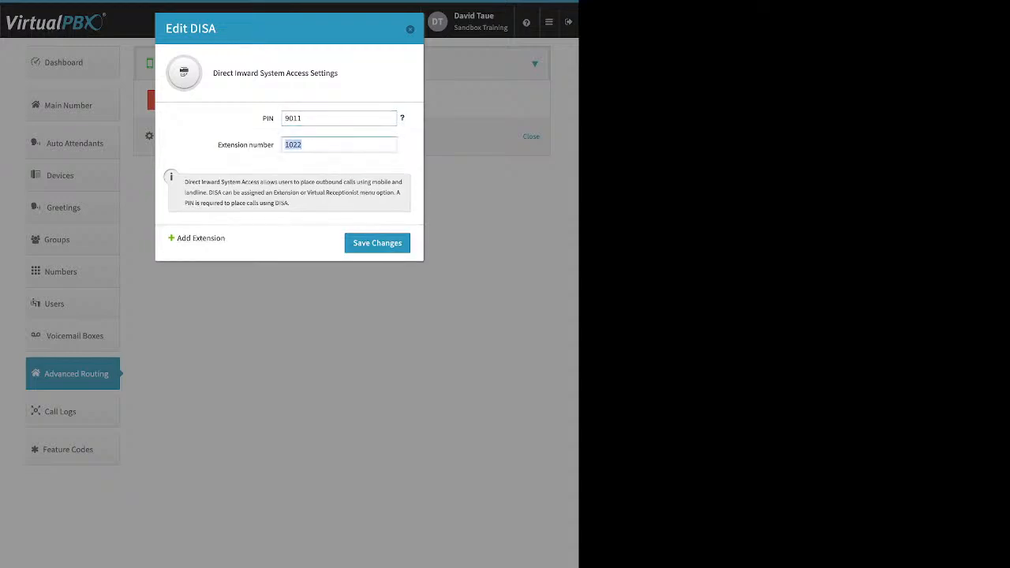
pyautogui.press('Return')
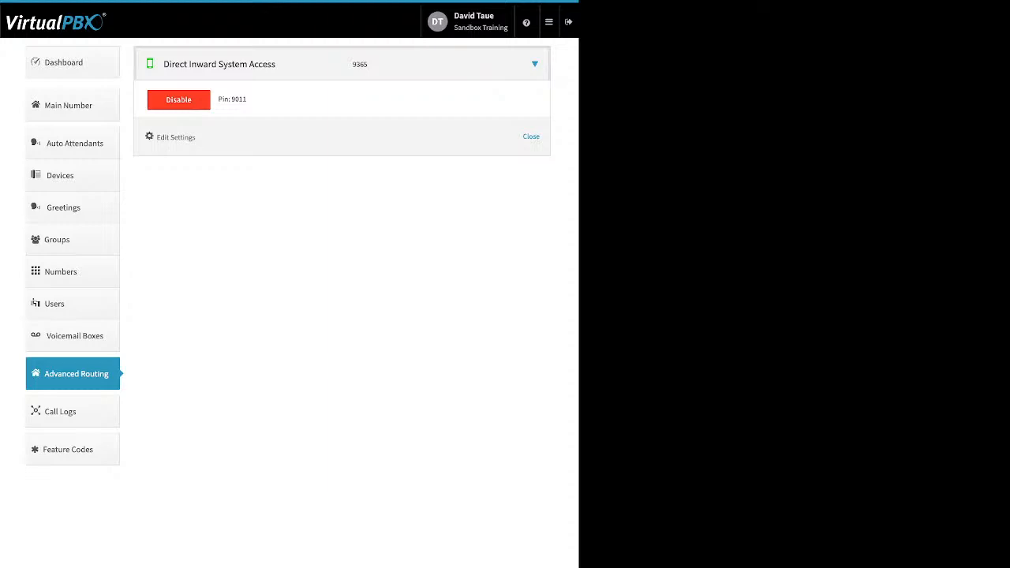
pyautogui.click(178, 99)
# Step: Dismiss the disable confirmation and view today's call logs, which are empty
pyautogui.click(353, 128)
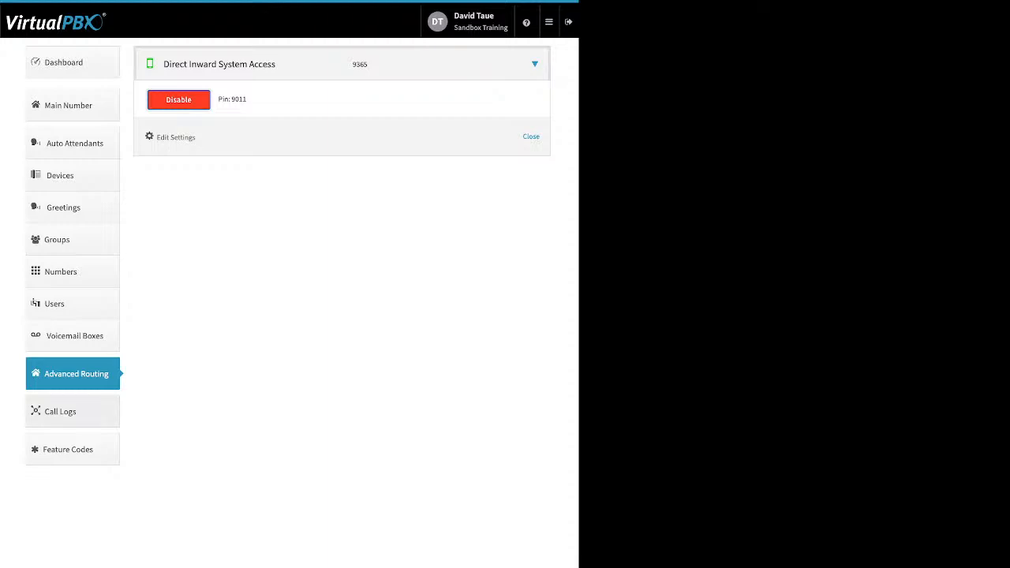
pyautogui.click(72, 411)
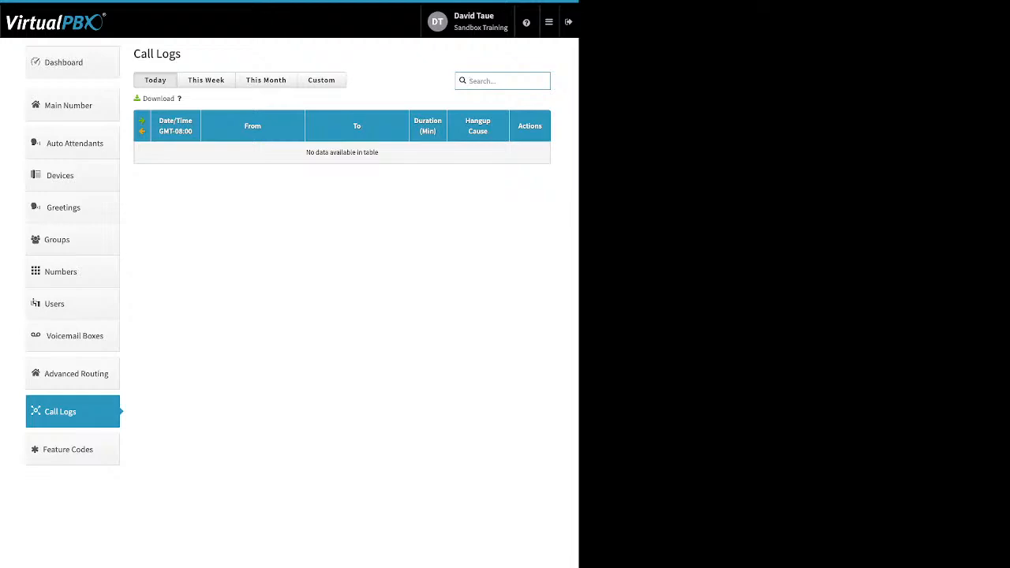
# Step: Filter the call logs to a custom range from 06/01/2022 to 07/01/2022
pyautogui.click(266, 81)
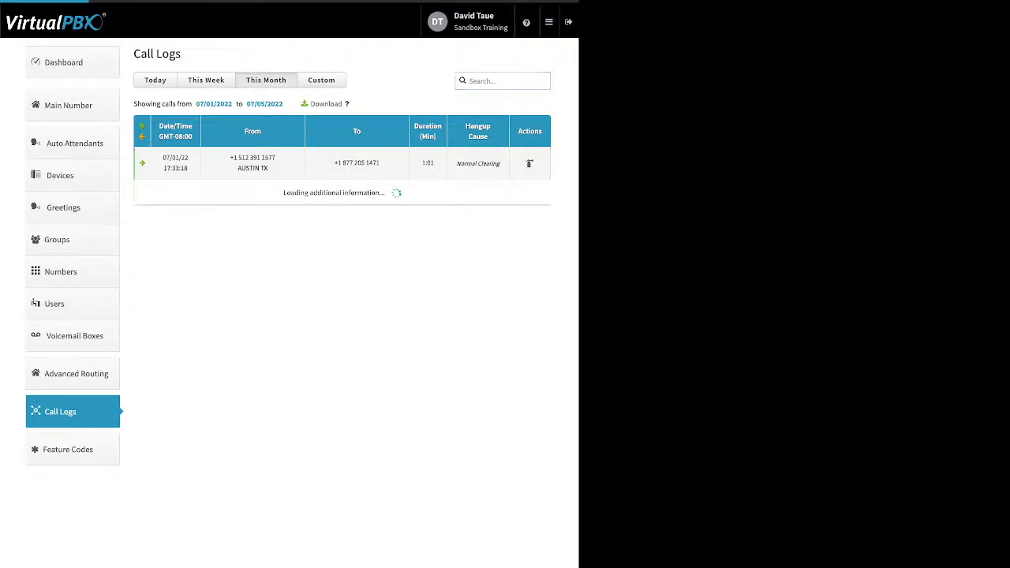
pyautogui.click(321, 81)
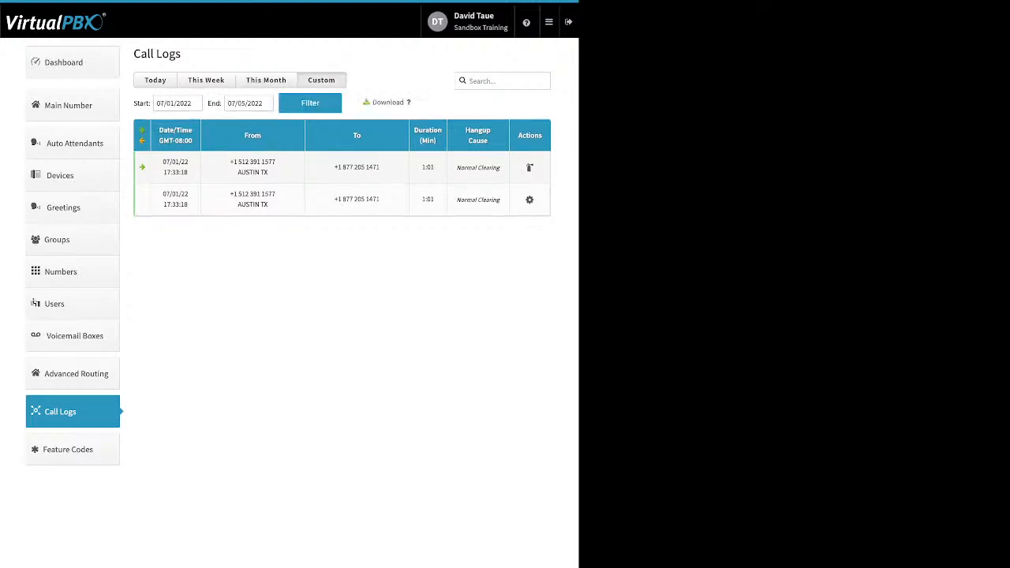
pyautogui.click(174, 103)
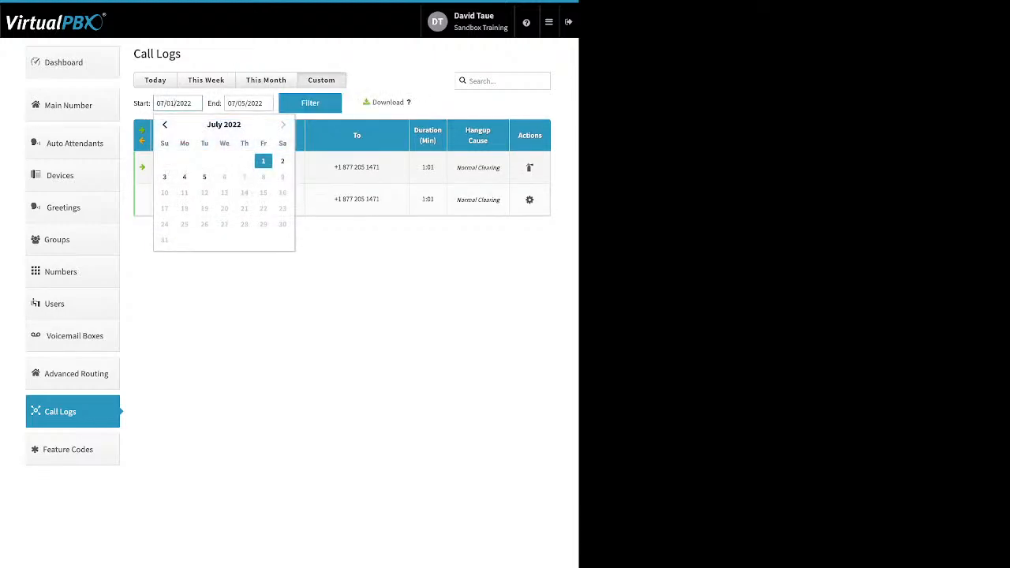
pyautogui.click(165, 124)
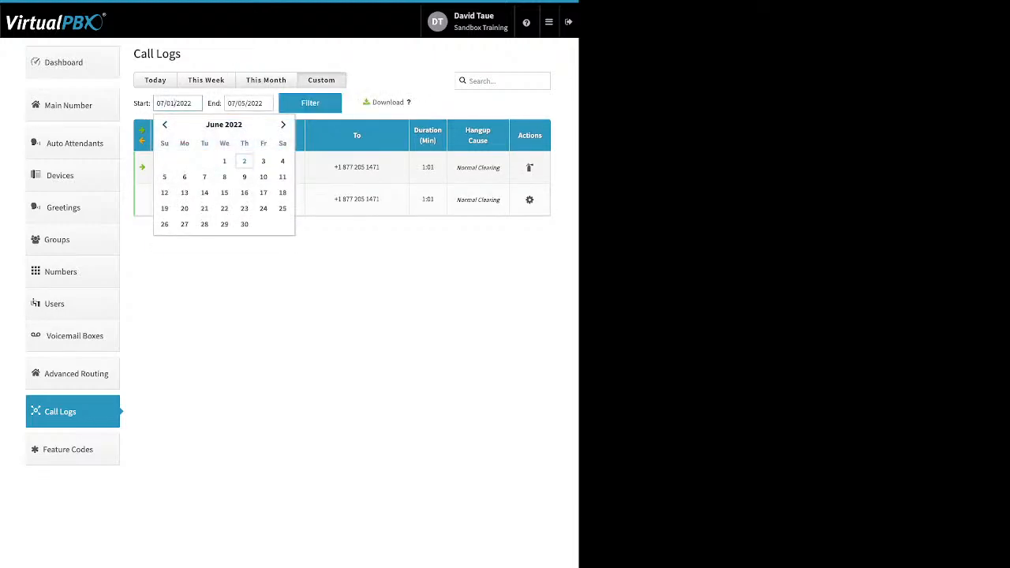
pyautogui.click(224, 161)
pyautogui.click(247, 103)
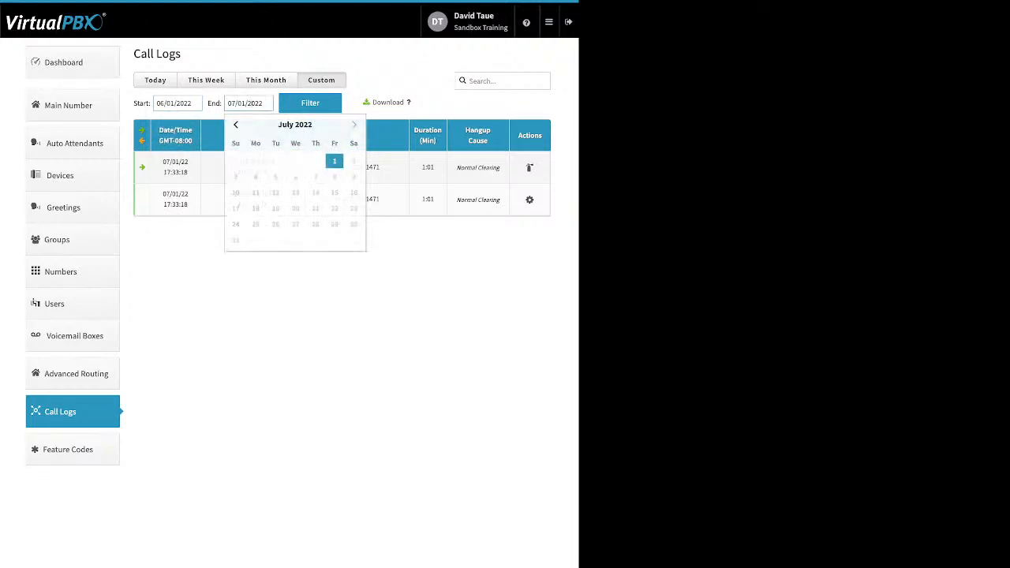
pyautogui.click(310, 103)
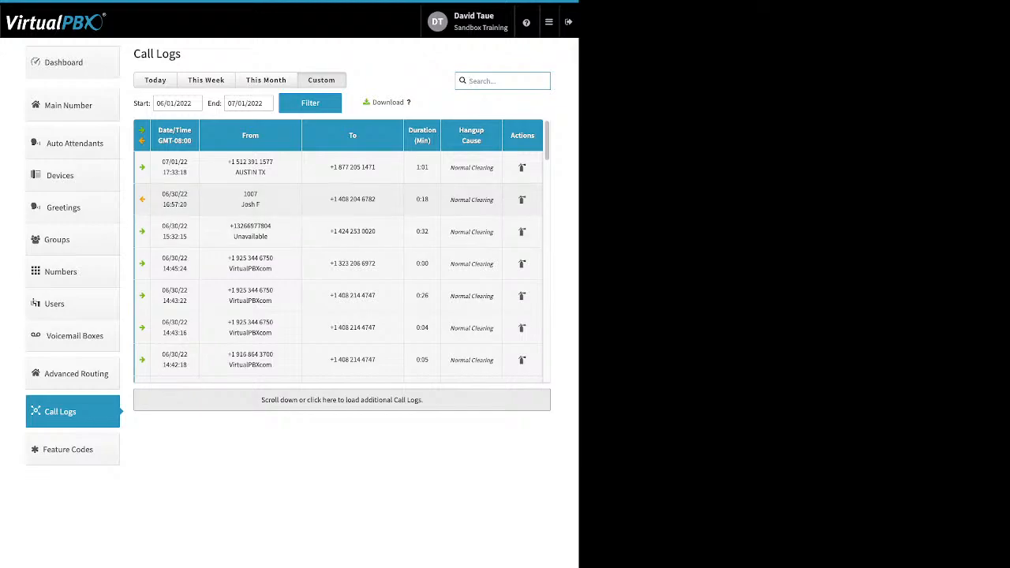
# Step: Inspect the details of the 16:57:20, 15:32:15 and Brookville IN calls
pyautogui.click(339, 200)
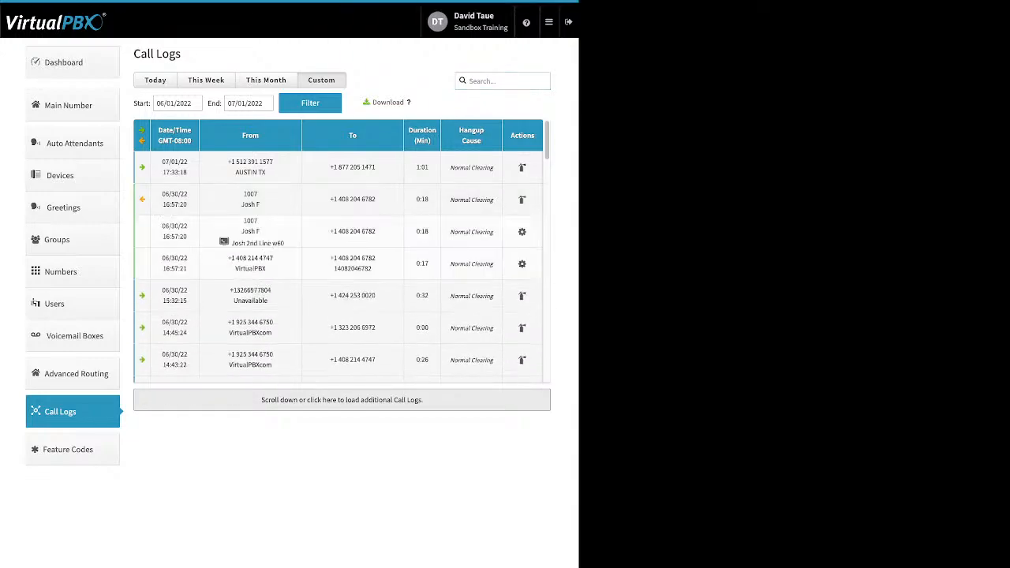
pyautogui.moveTo(285, 243); pyautogui.dragTo(259, 243)
pyautogui.click(264, 200)
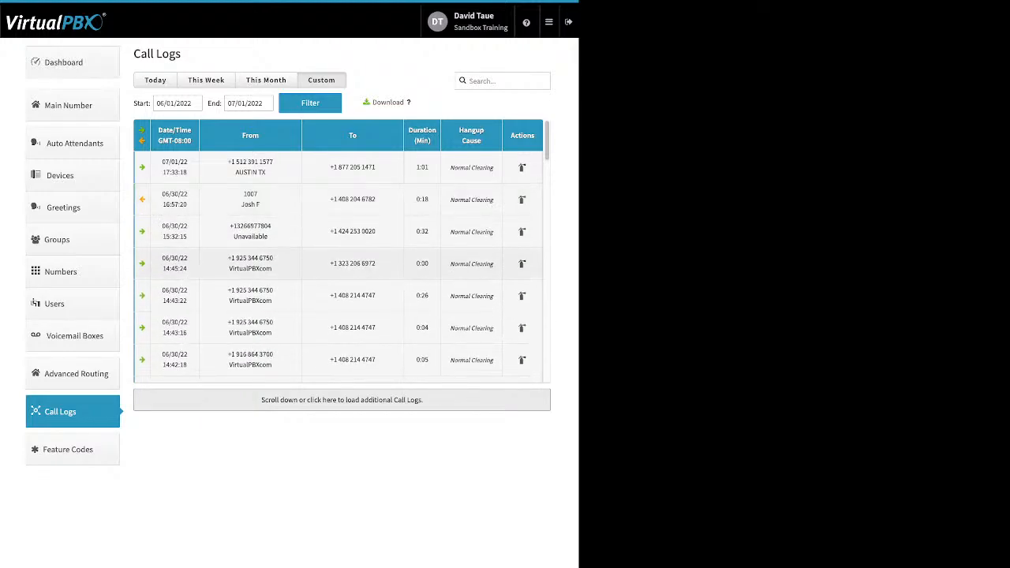
pyautogui.click(268, 232)
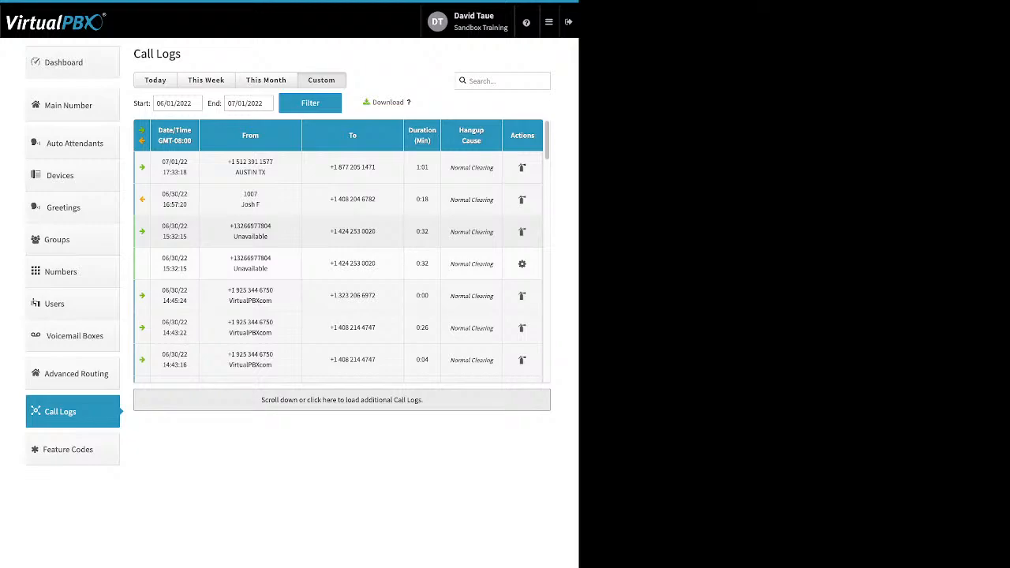
pyautogui.click(269, 234)
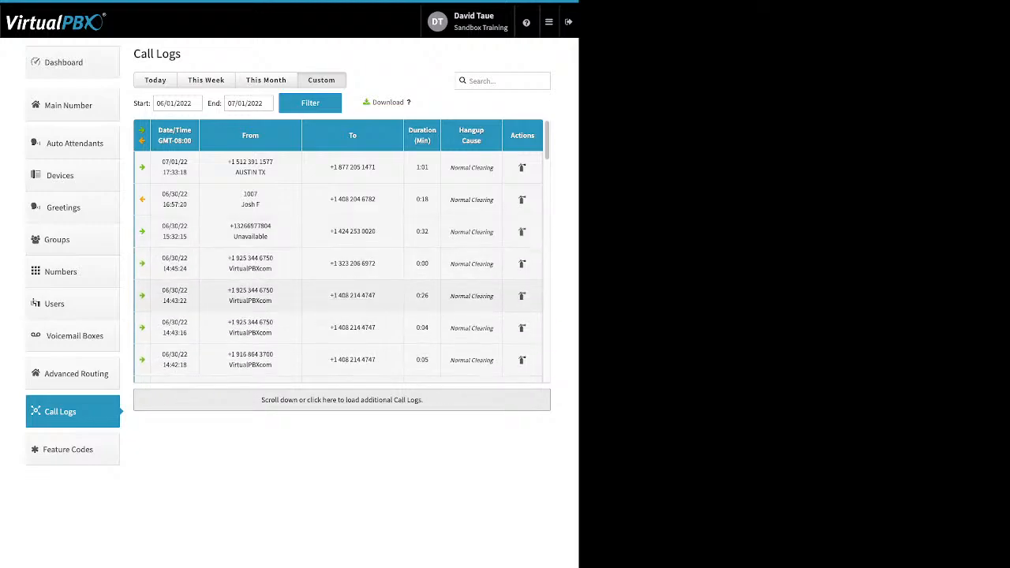
pyautogui.scroll(-1, 268, 308)
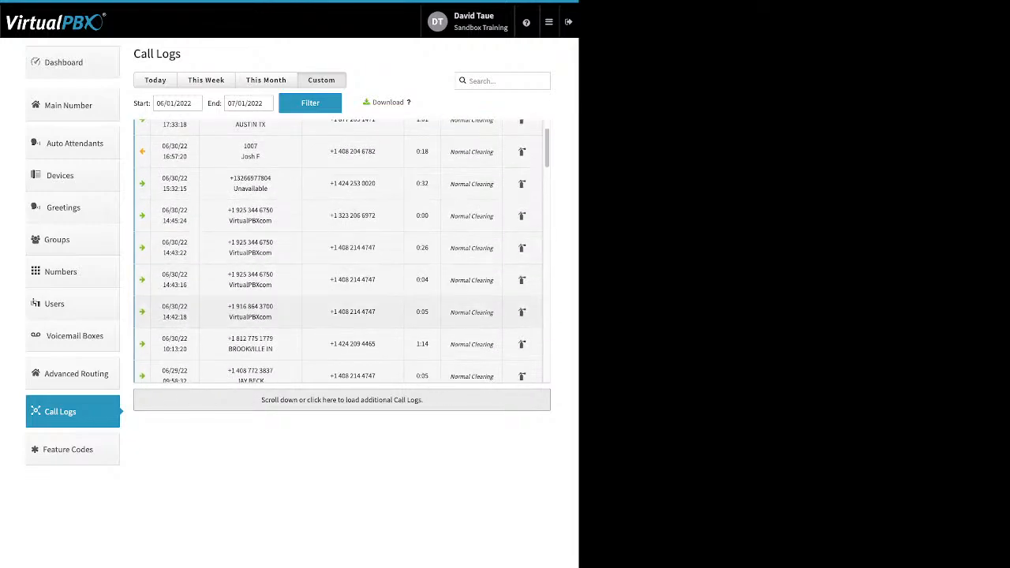
pyautogui.click(268, 344)
pyautogui.scroll(-1, 268, 247)
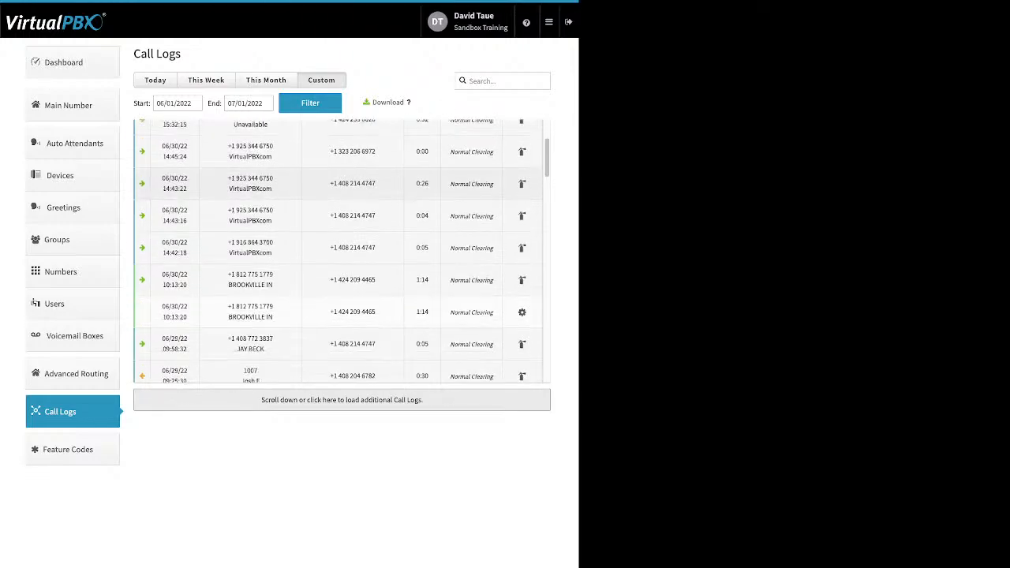
pyautogui.click(268, 271)
# Step: Inspect the 06/26 02:25:09 and 06/21 Saratoga CA calls, then show this week's empty range
pyautogui.scroll(-1, 268, 239)
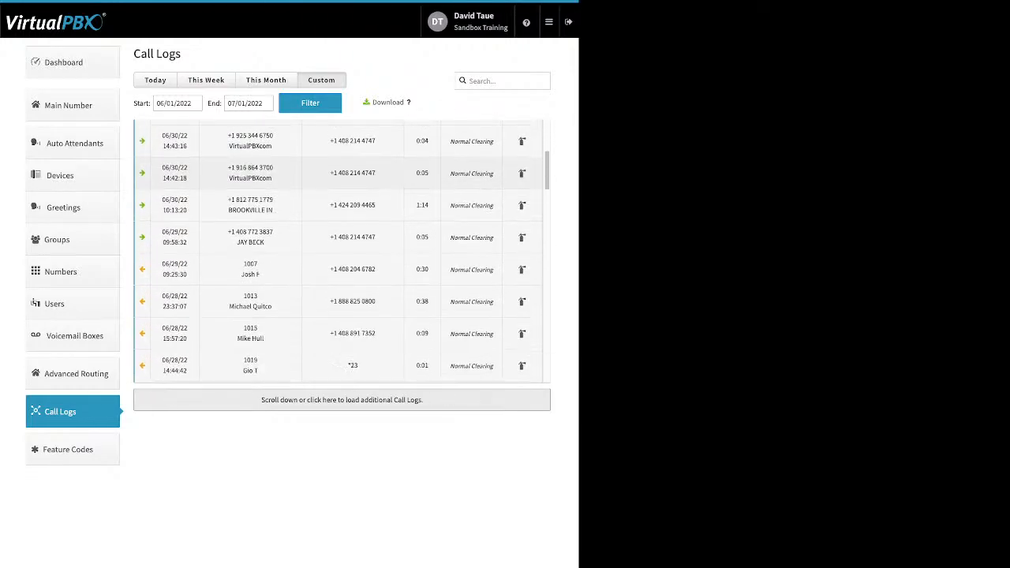
pyautogui.scroll(-2, 268, 221)
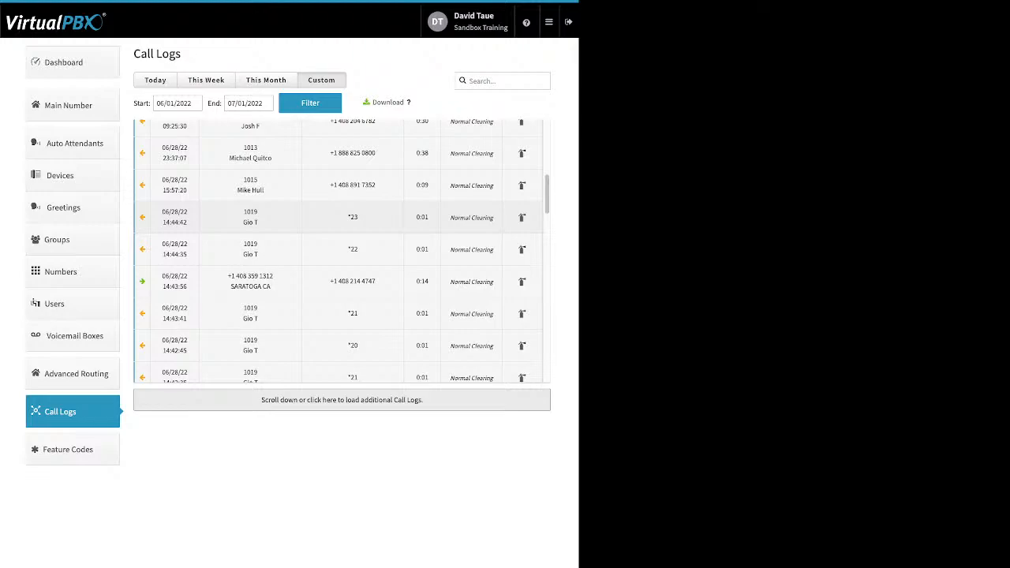
pyautogui.scroll(-1, 268, 205)
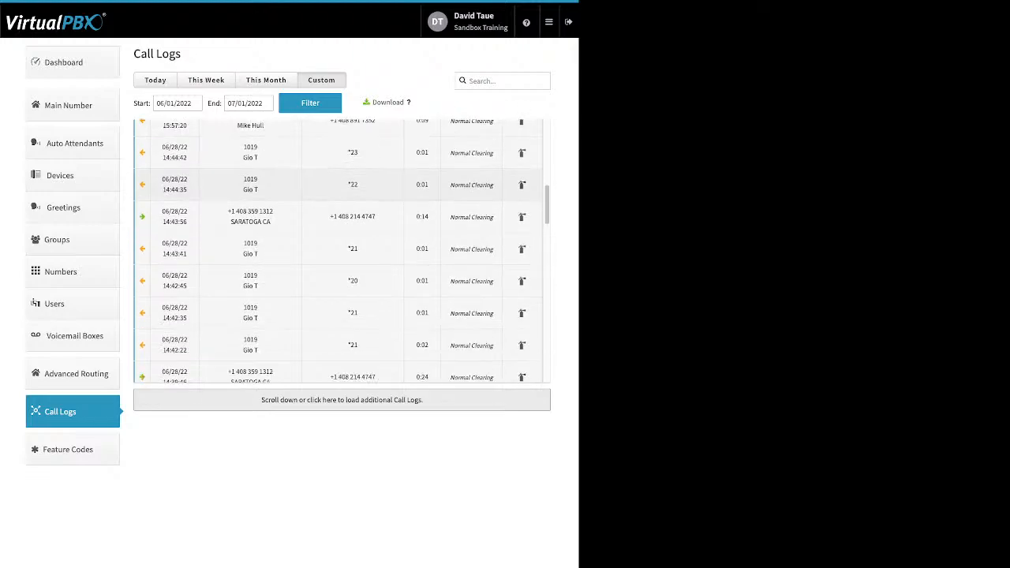
pyautogui.scroll(-3, 268, 189)
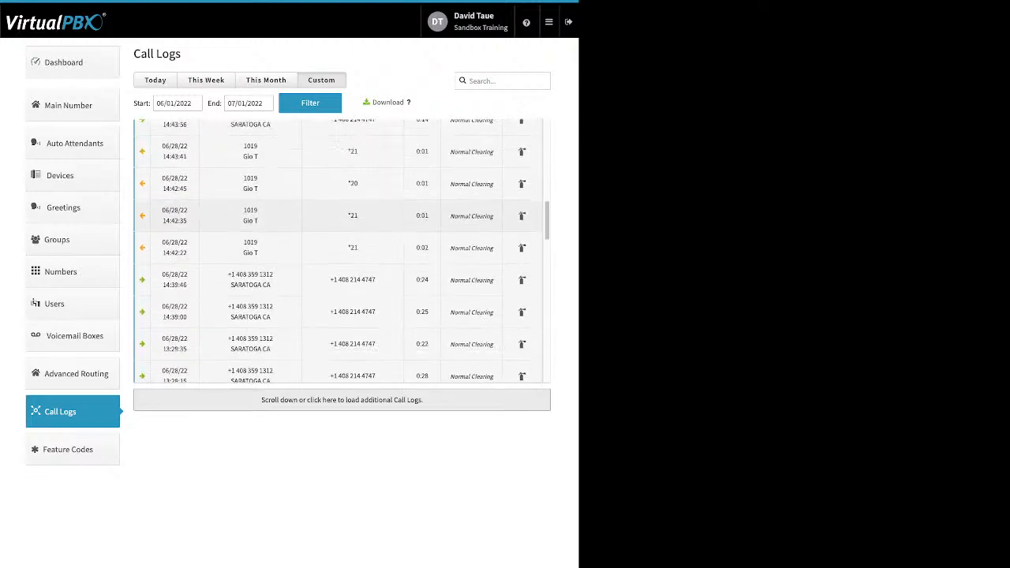
pyautogui.scroll(-6, 342, 250)
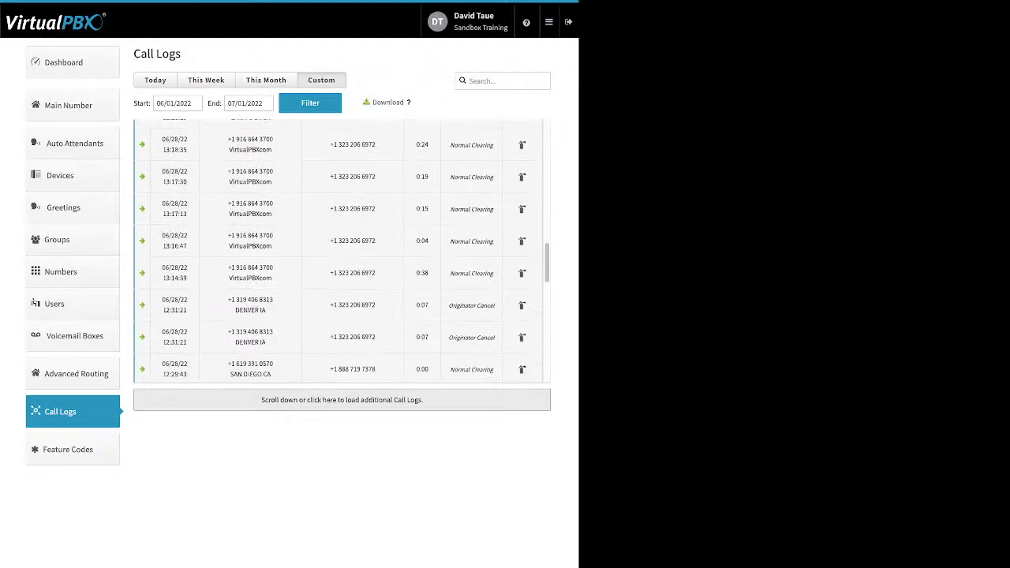
pyautogui.scroll(-2, 341, 250)
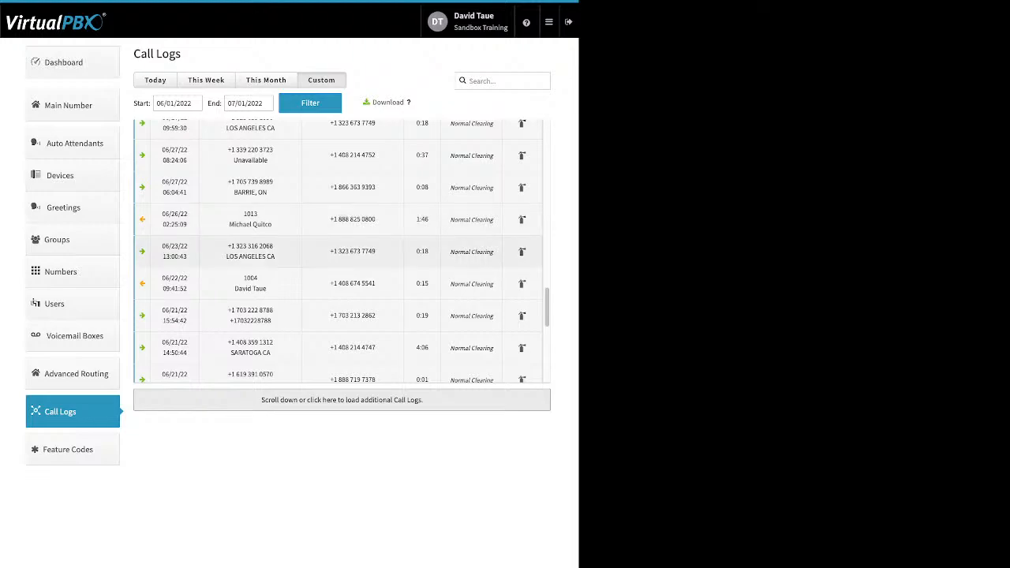
pyautogui.click(229, 223)
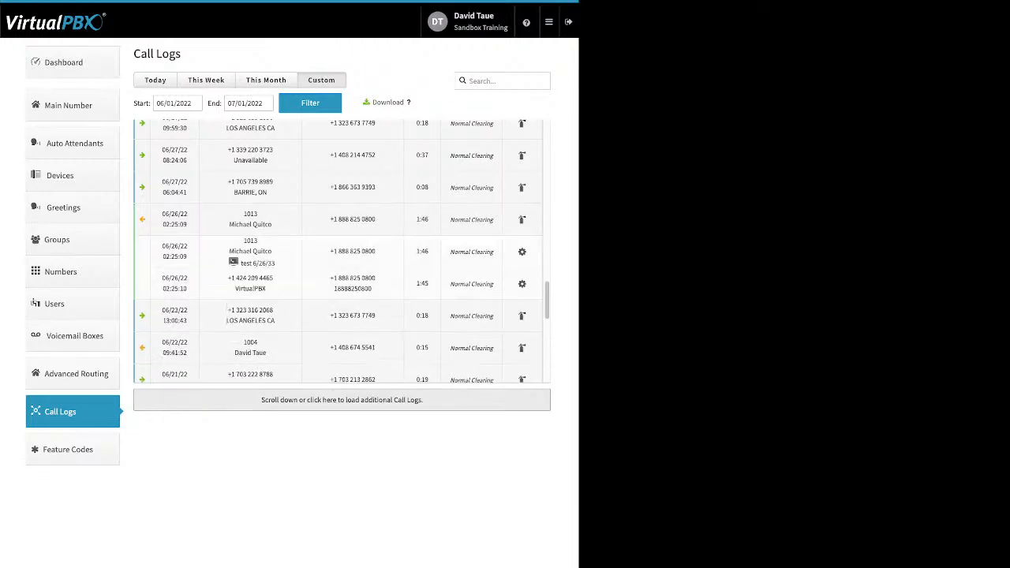
pyautogui.scroll(-2, 228, 315)
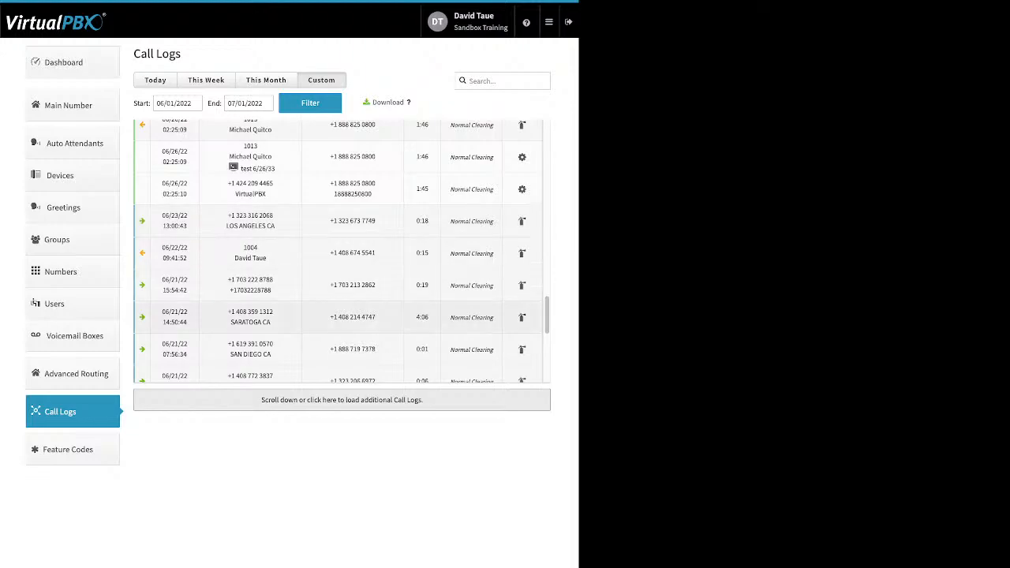
pyautogui.click(237, 318)
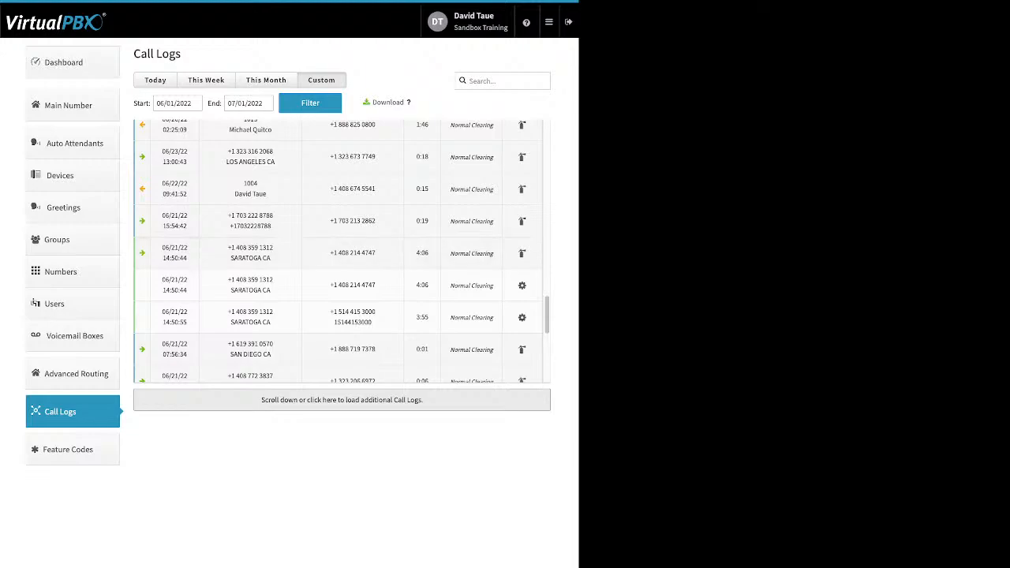
pyautogui.scroll(-1, 227, 137)
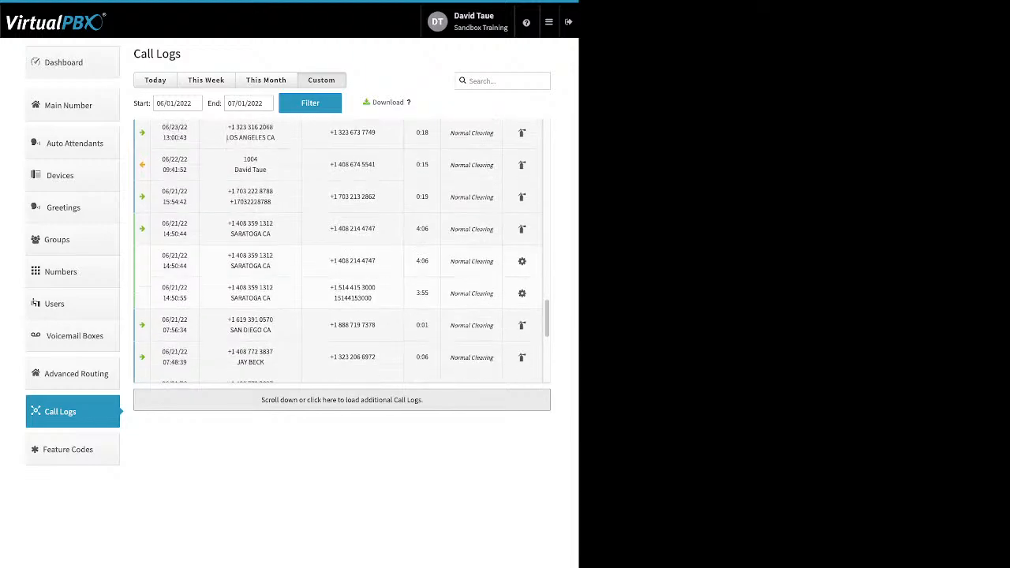
pyautogui.scroll(-2, 227, 137)
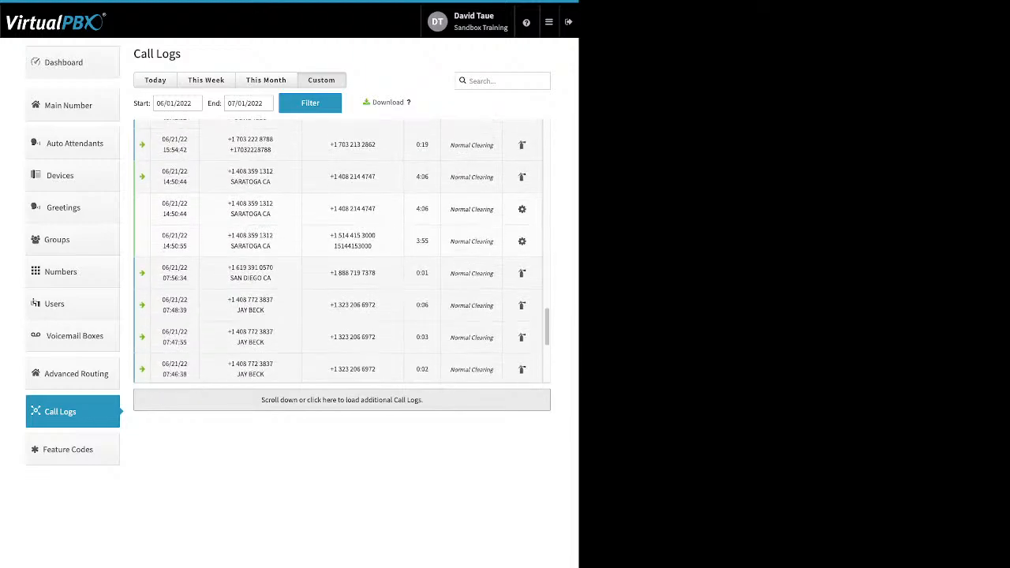
pyautogui.scroll(-3, 237, 237)
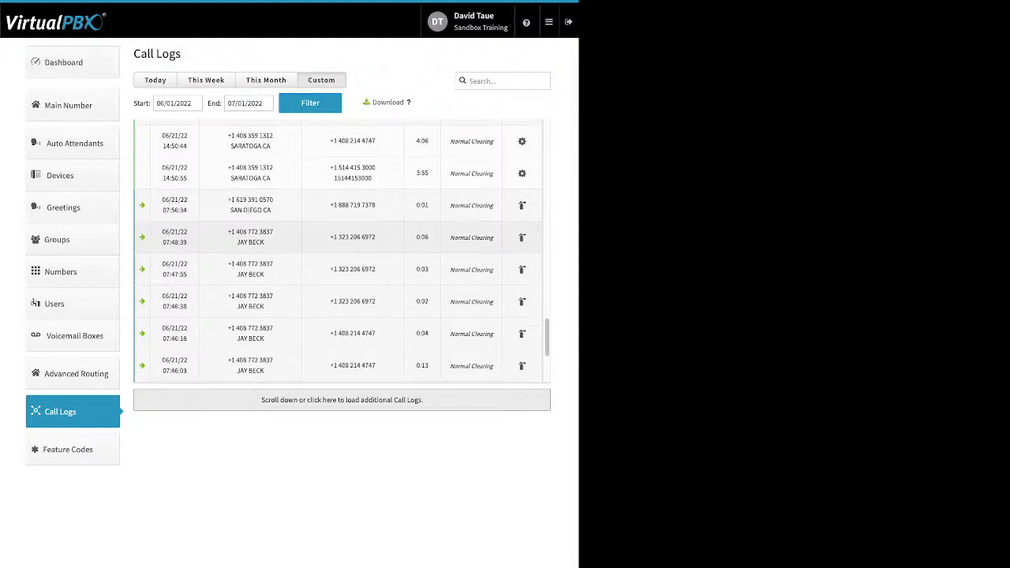
pyautogui.scroll(-6, 342, 252)
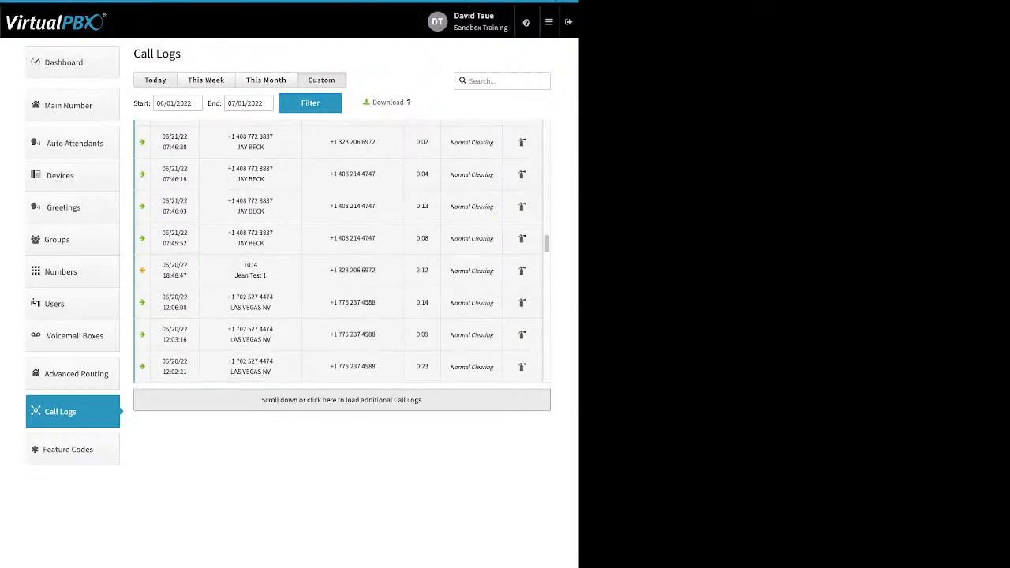
pyautogui.click(156, 81)
pyautogui.click(206, 81)
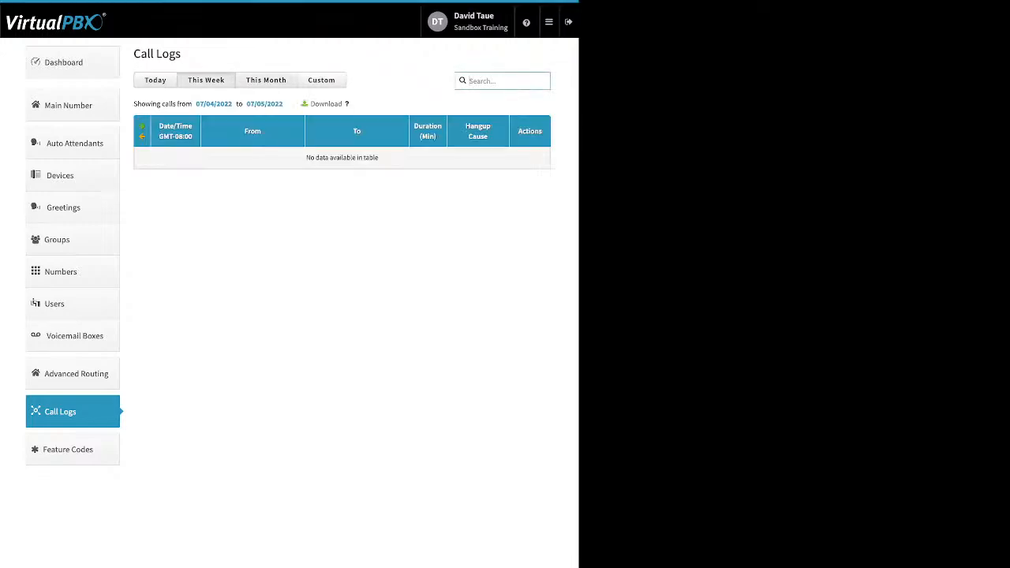
# Step: Check the 07/01/22 call's details under a custom range, then view the Feature Codes list
pyautogui.click(266, 80)
pyautogui.click(321, 81)
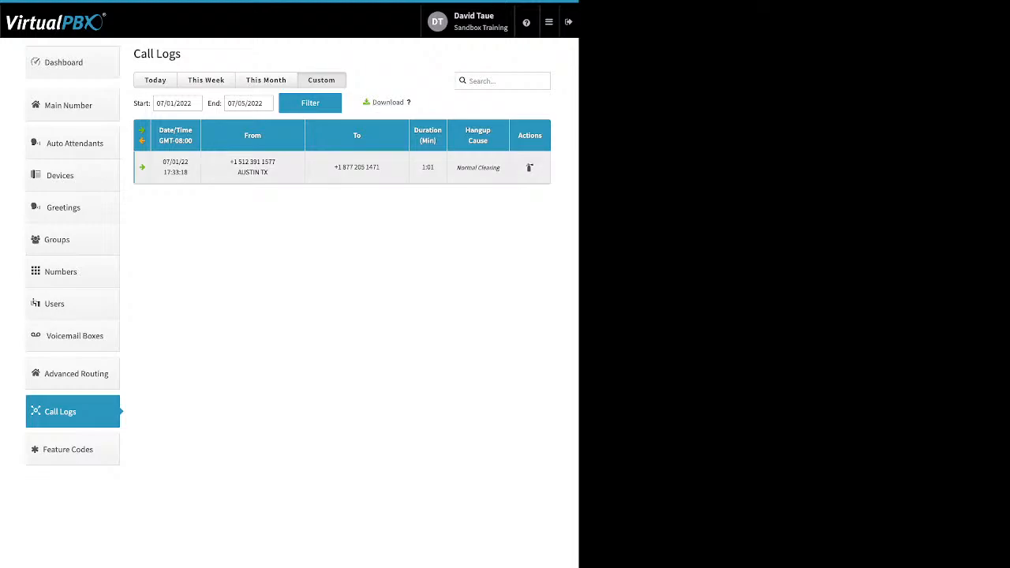
pyautogui.click(529, 167)
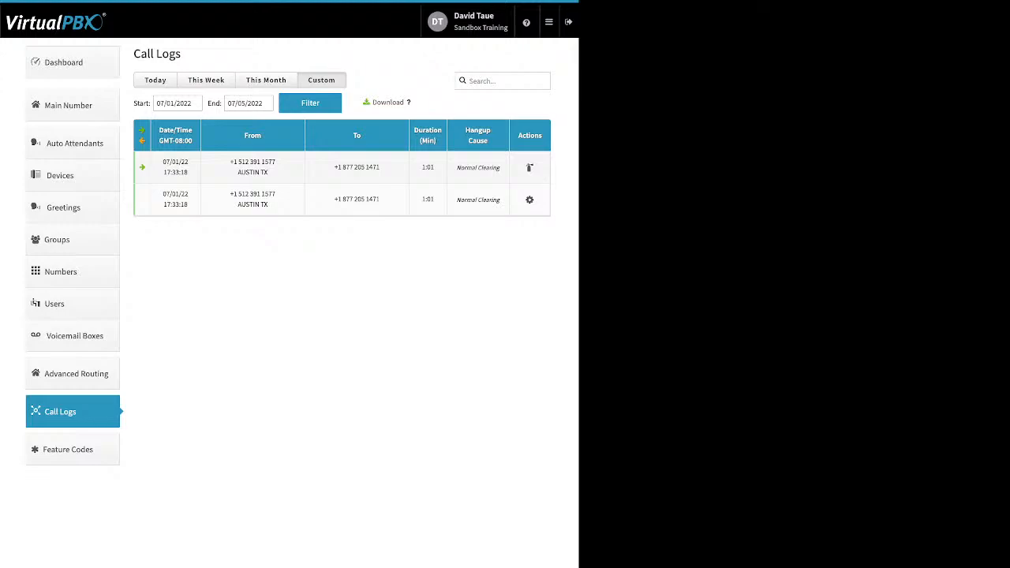
pyautogui.click(68, 449)
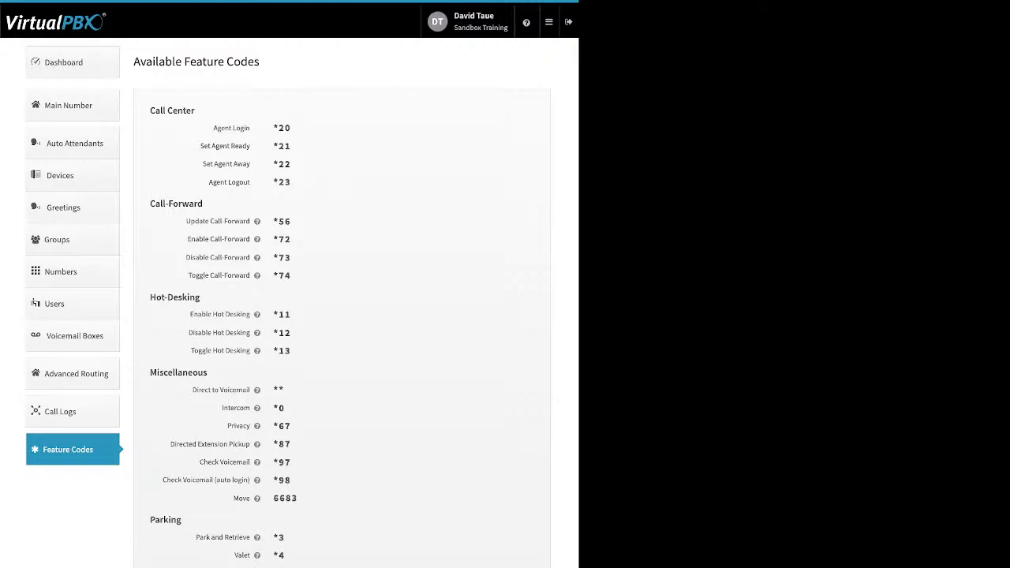
# Step: Go to Blacklists through the apps menu and start editing blacklists
pyautogui.click(549, 22)
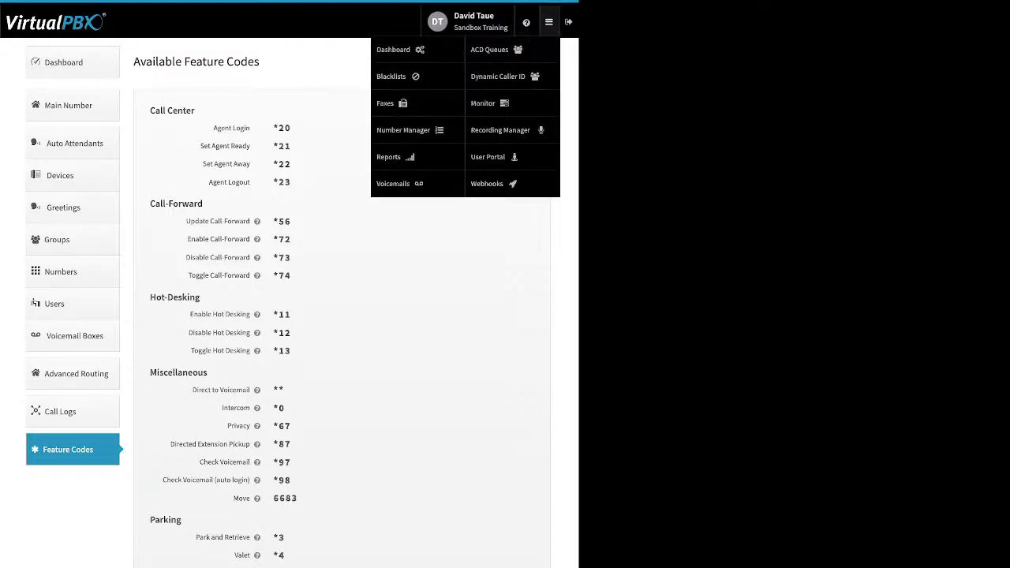
pyautogui.click(392, 76)
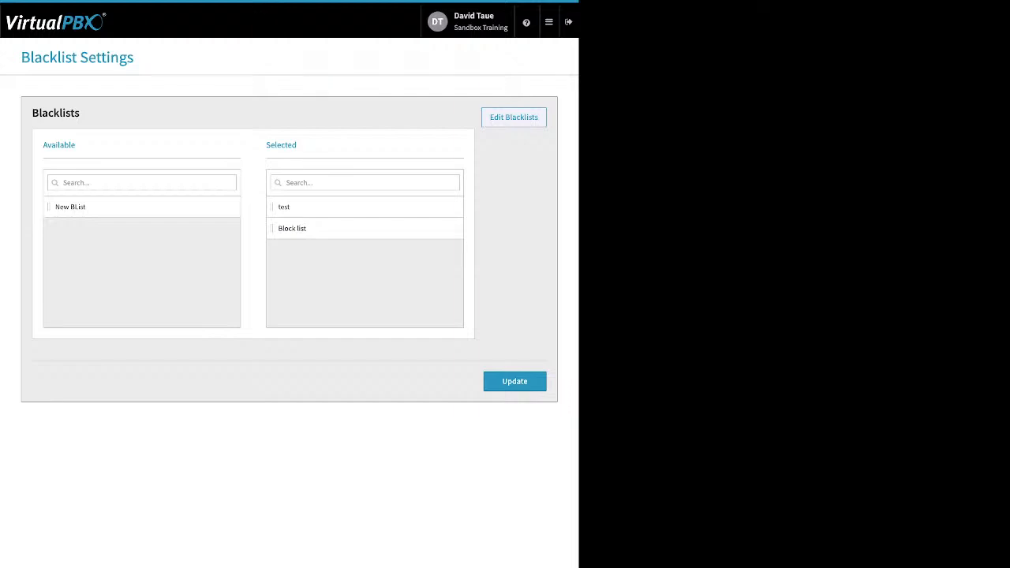
pyautogui.click(513, 118)
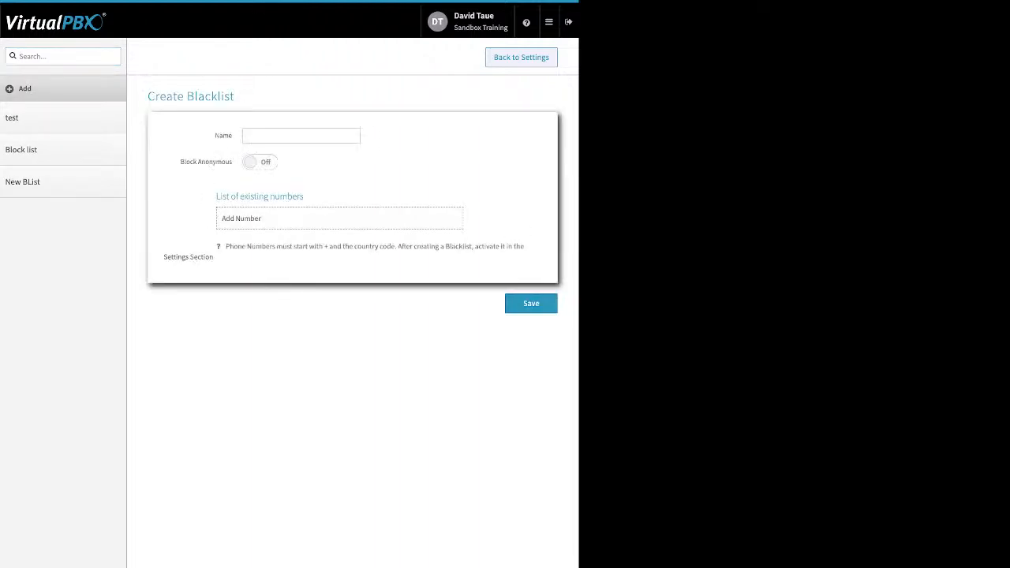
# Step: Toggle Block Anonymous on and off, try Add Number, then go back to settings unsaved
pyautogui.click(300, 136)
pyautogui.moveTo(181, 162); pyautogui.dragTo(233, 162)
pyautogui.click(261, 162)
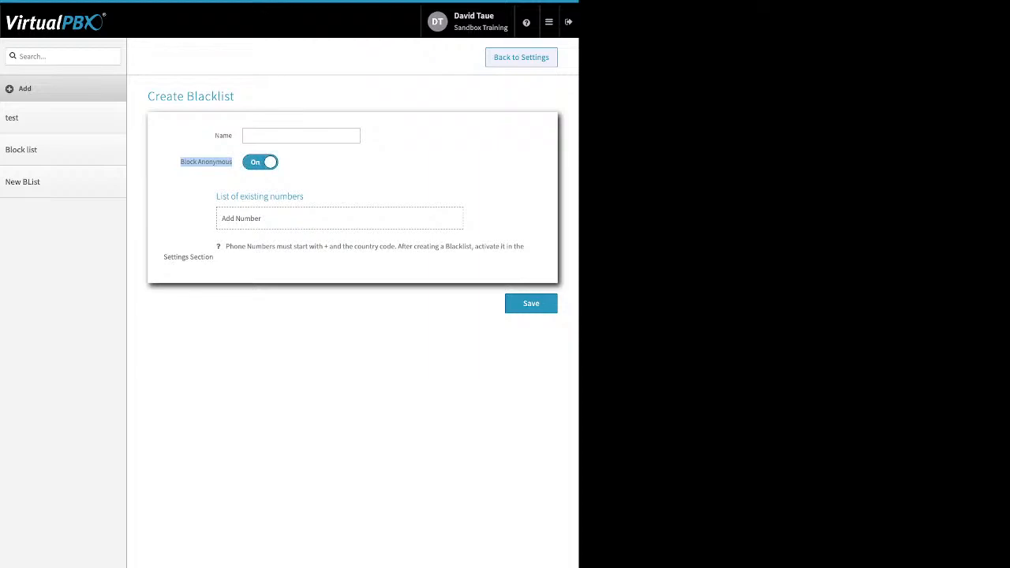
pyautogui.click(260, 162)
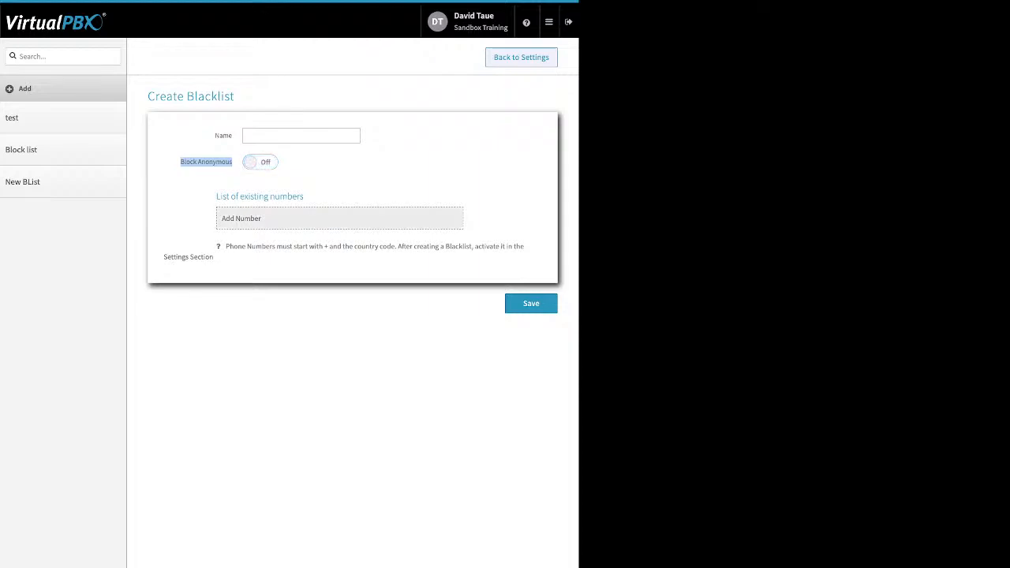
pyautogui.click(241, 219)
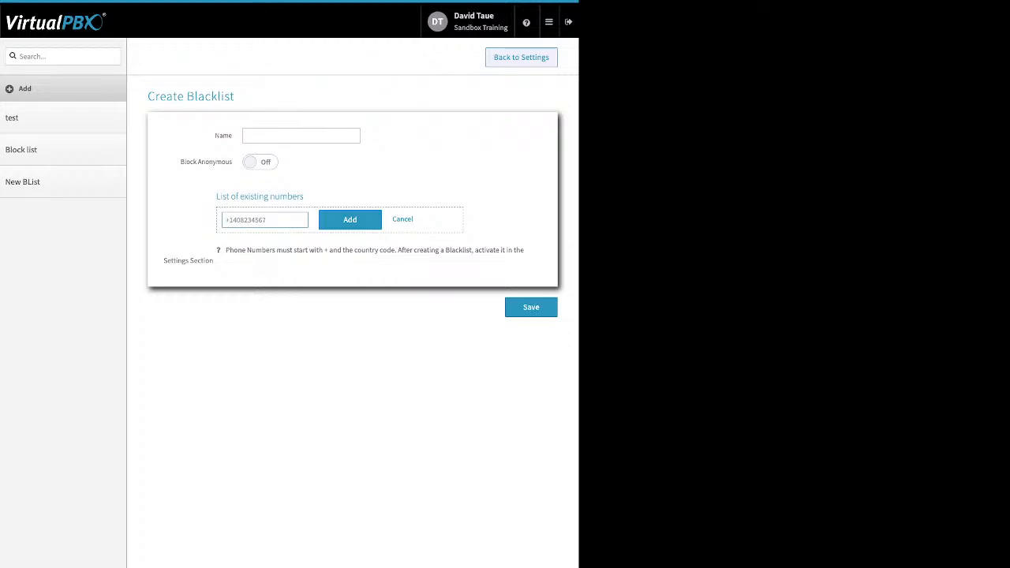
pyautogui.click(521, 57)
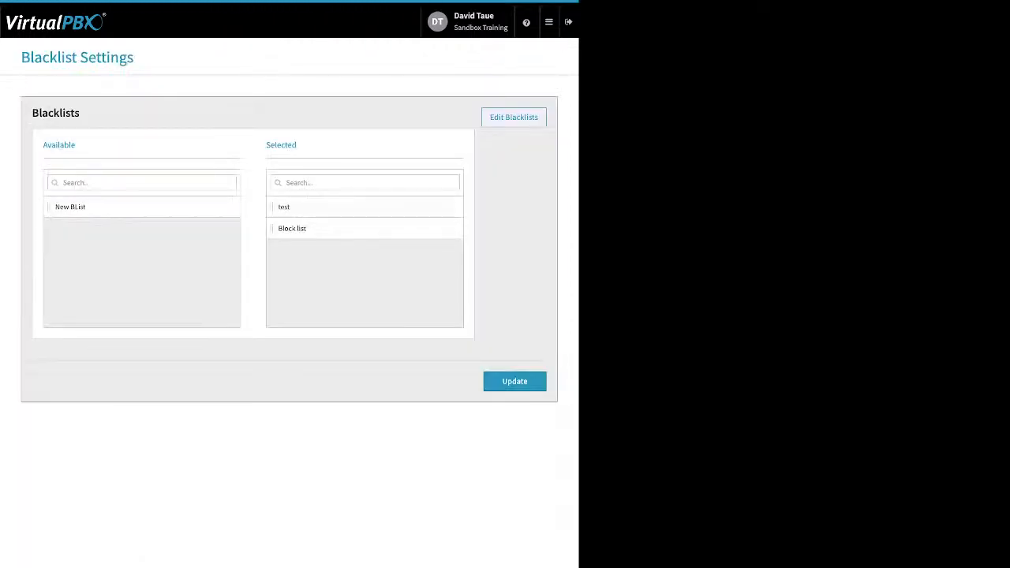
# Step: Update the blacklist settings and go to Faxes from the apps menu
pyautogui.doubleClick(281, 145)
pyautogui.click(514, 382)
pyautogui.click(549, 22)
pyautogui.click(505, 106)
pyautogui.click(549, 22)
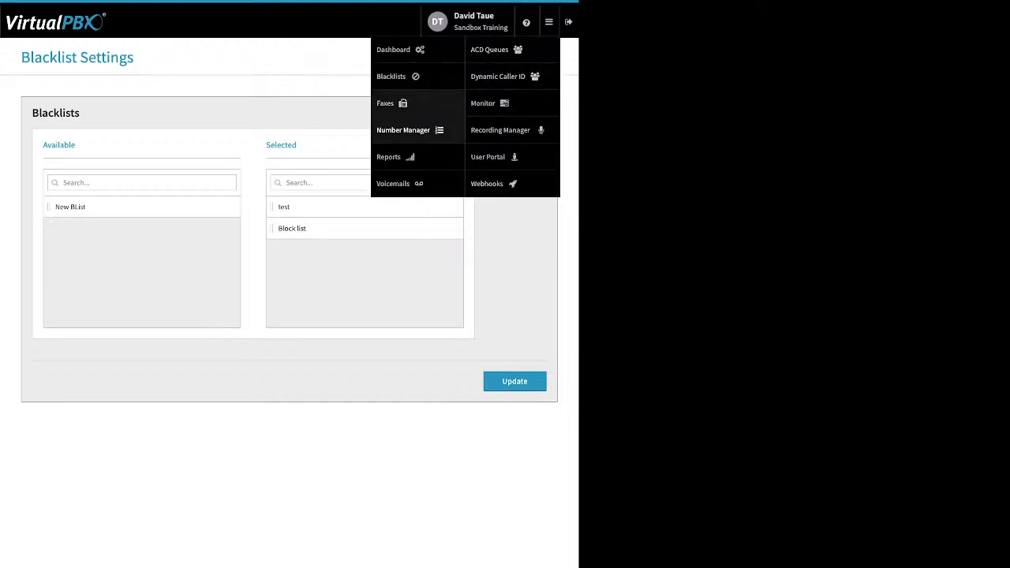
pyautogui.click(408, 129)
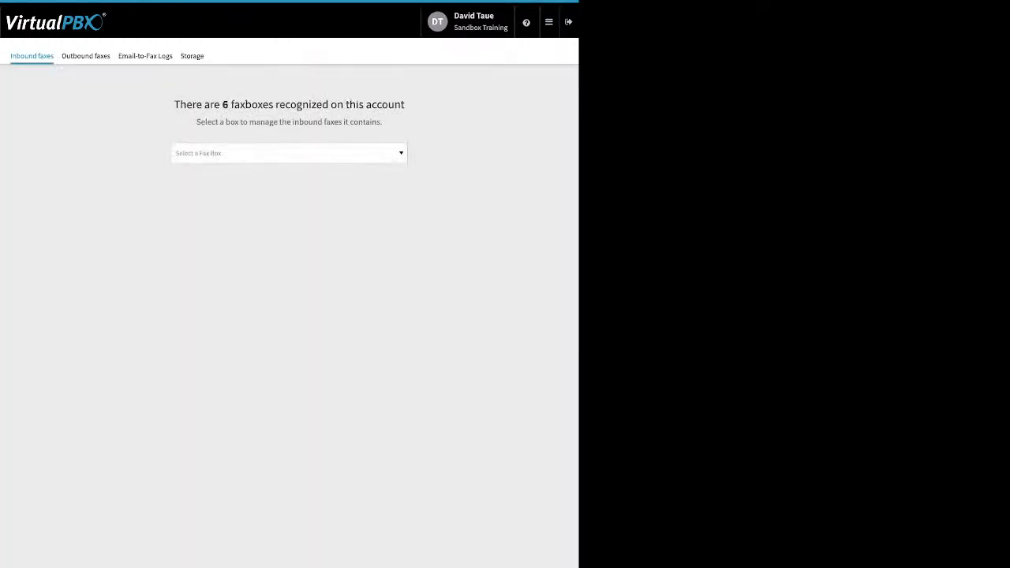
# Step: Choose Sandbox Training's Main Faxbox to view inbound faxes, then switch to Outbound faxes
pyautogui.click(289, 153)
pyautogui.press('Down')
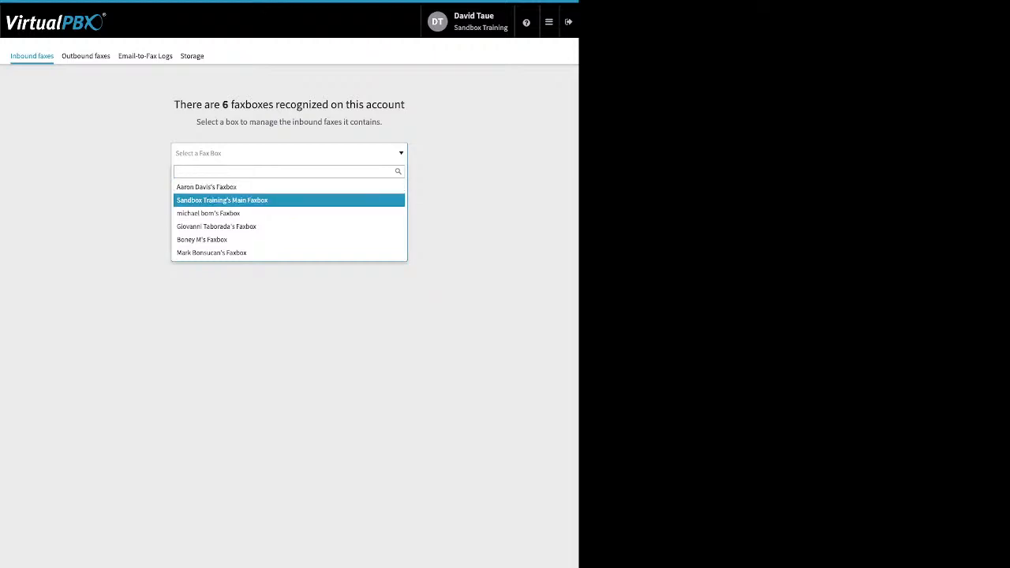
pyautogui.press('Return')
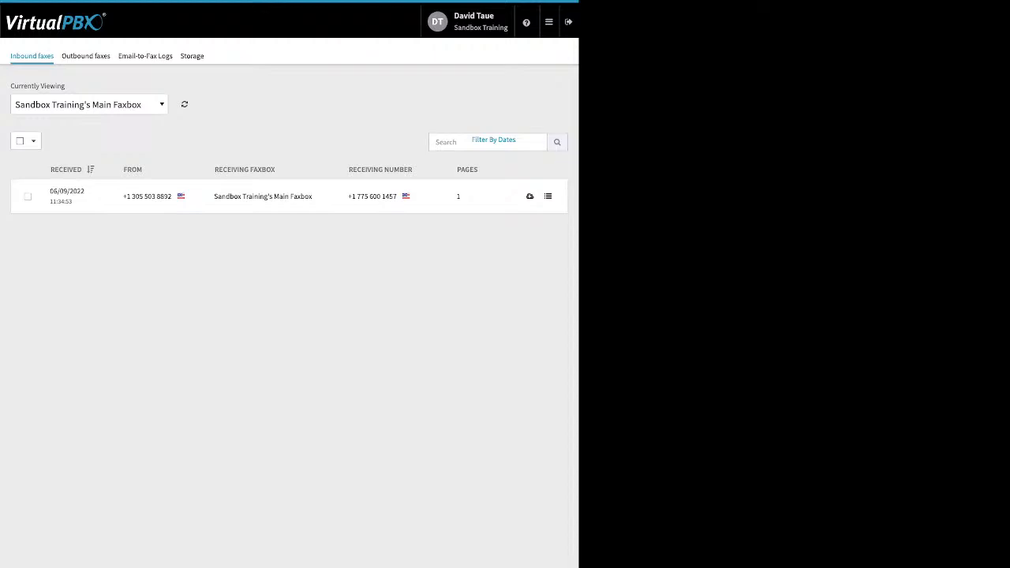
pyautogui.click(89, 104)
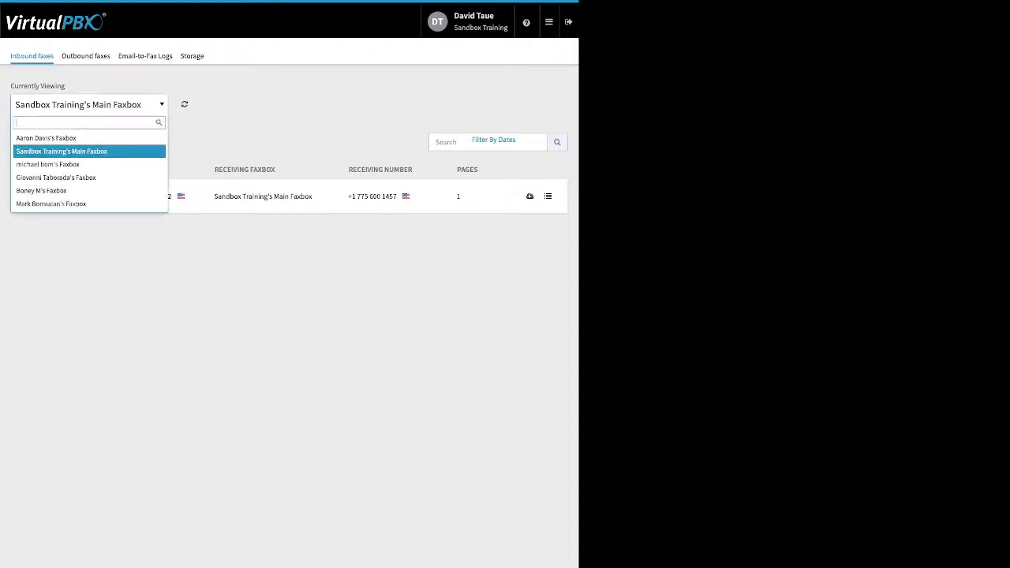
pyautogui.click(142, 57)
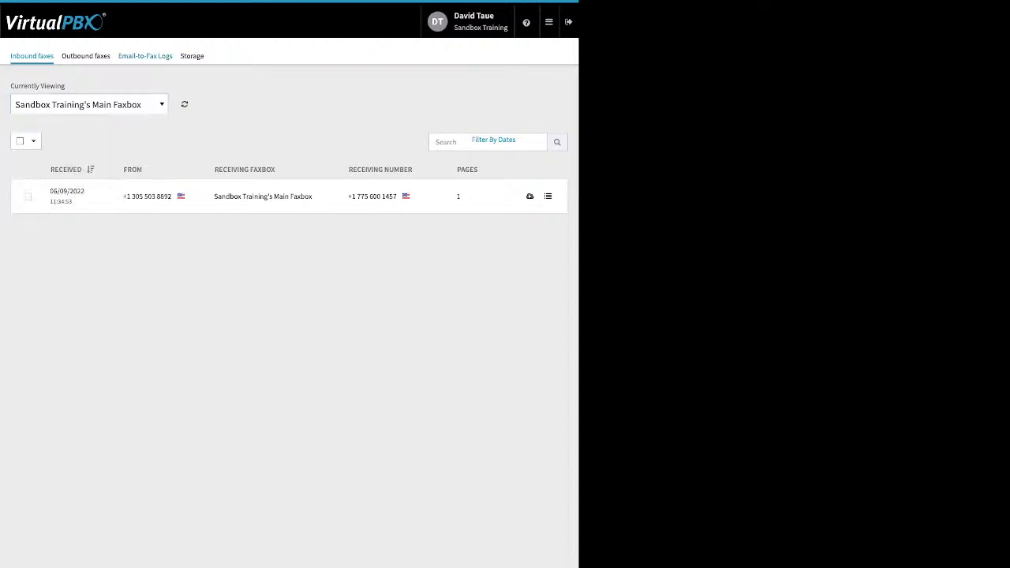
pyautogui.click(86, 56)
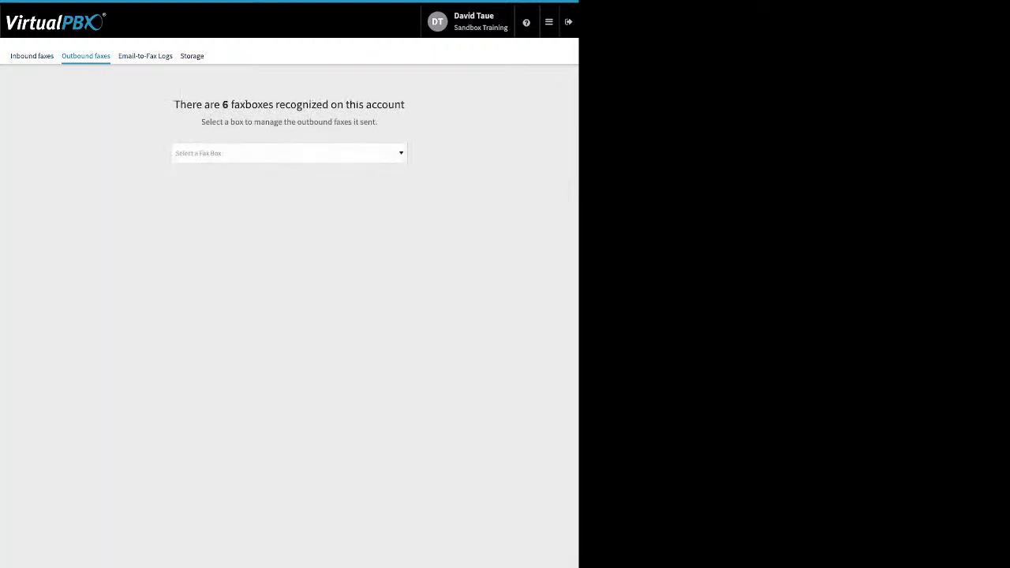
# Step: Select Main Faxbox, inspect the failed fax's details, then move to Email-to-Fax logs
pyautogui.click(288, 153)
pyautogui.press('Return')
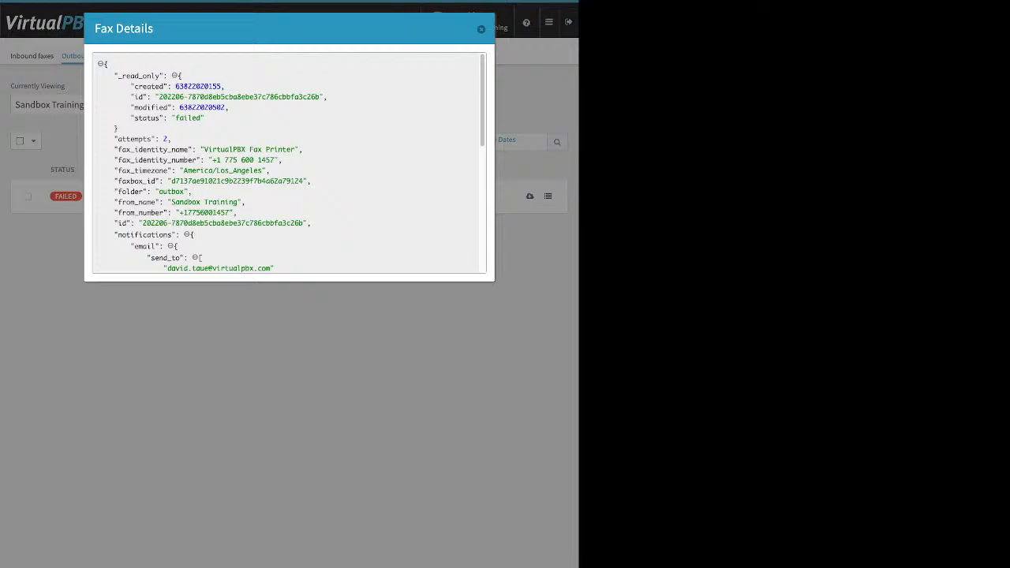
pyautogui.scroll(-4, 289, 163)
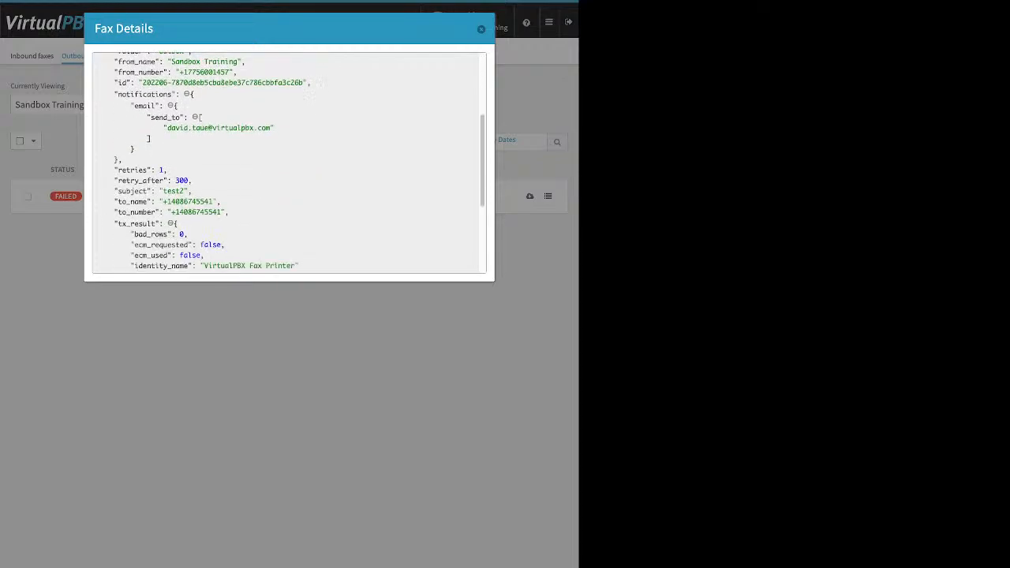
pyautogui.scroll(-4, 289, 162)
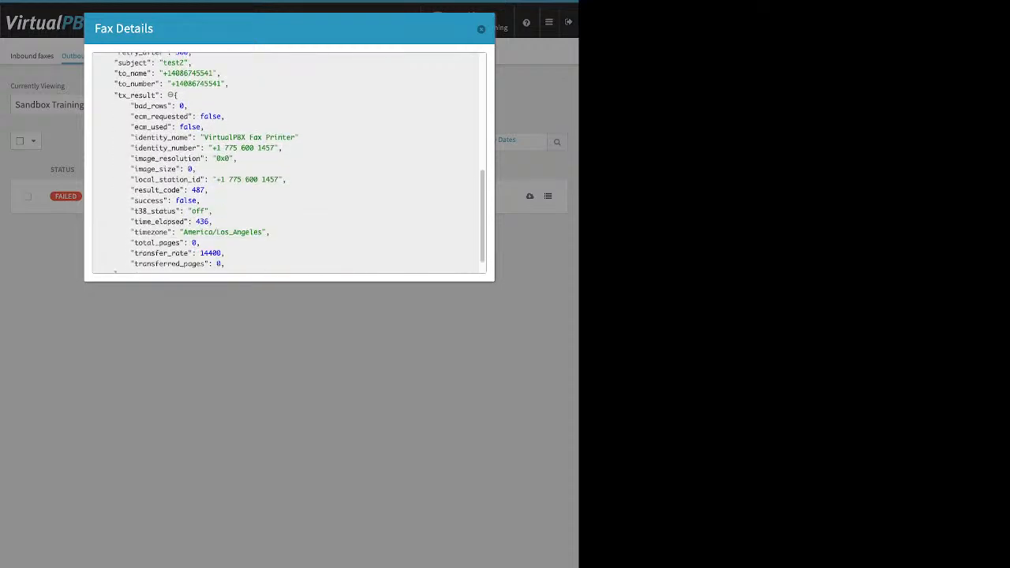
pyautogui.scroll(-1, 289, 163)
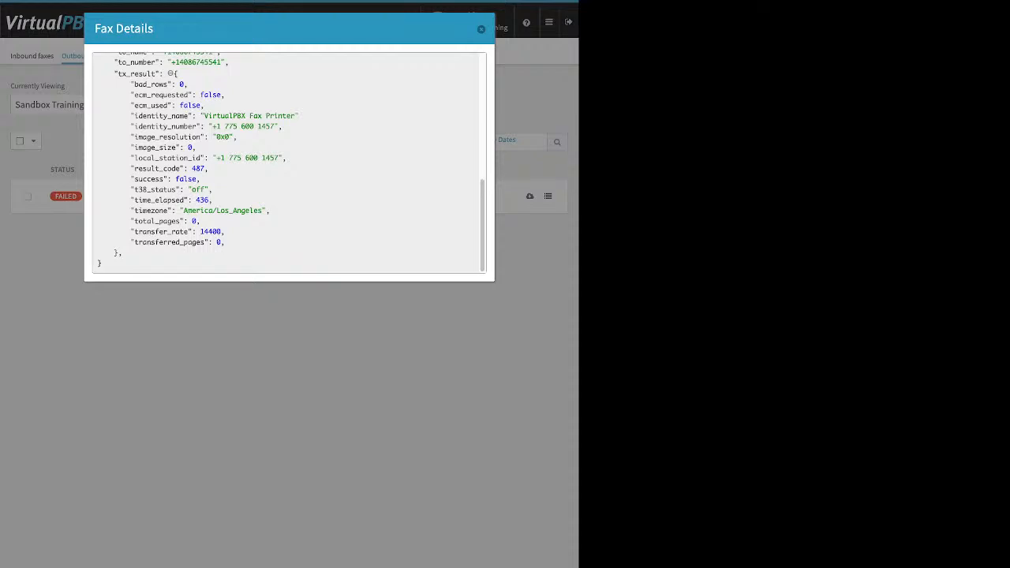
pyautogui.moveTo(201, 179); pyautogui.dragTo(176, 179)
pyautogui.click(482, 29)
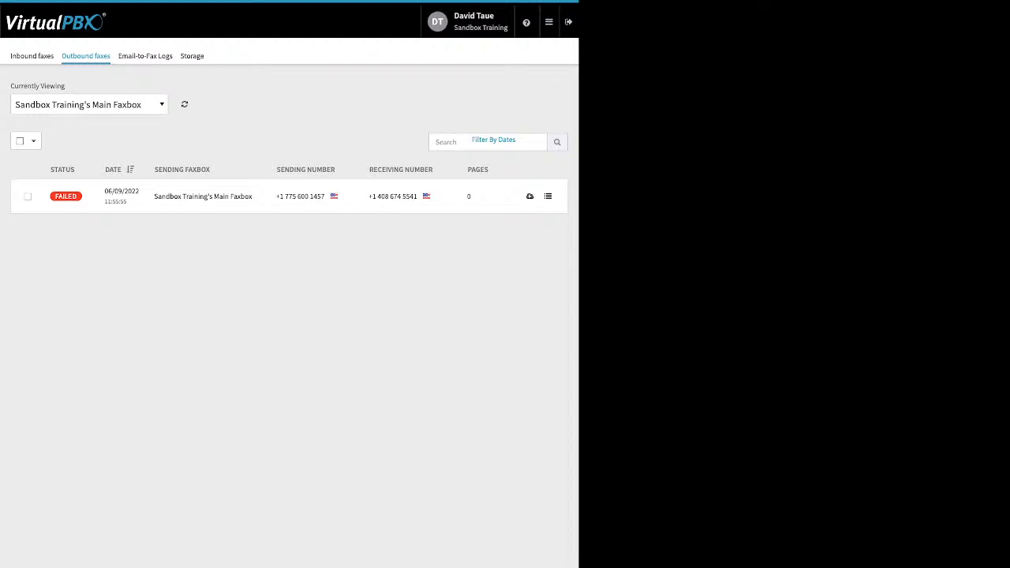
pyautogui.click(145, 56)
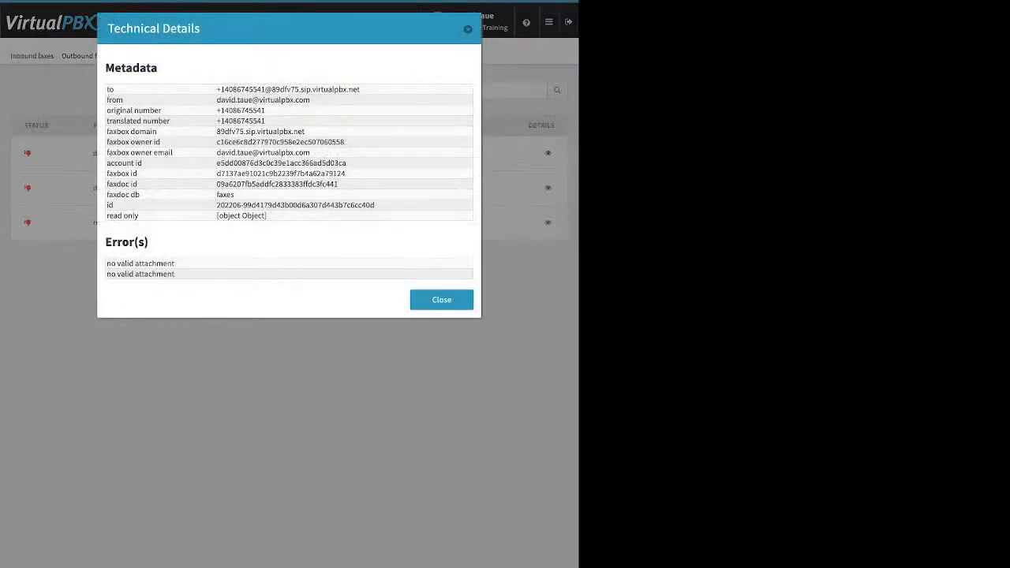
# Step: Review a failed fax entry's two 'no valid attachment' errors in Technical Details, then close it
pyautogui.moveTo(176, 275); pyautogui.dragTo(107, 263)
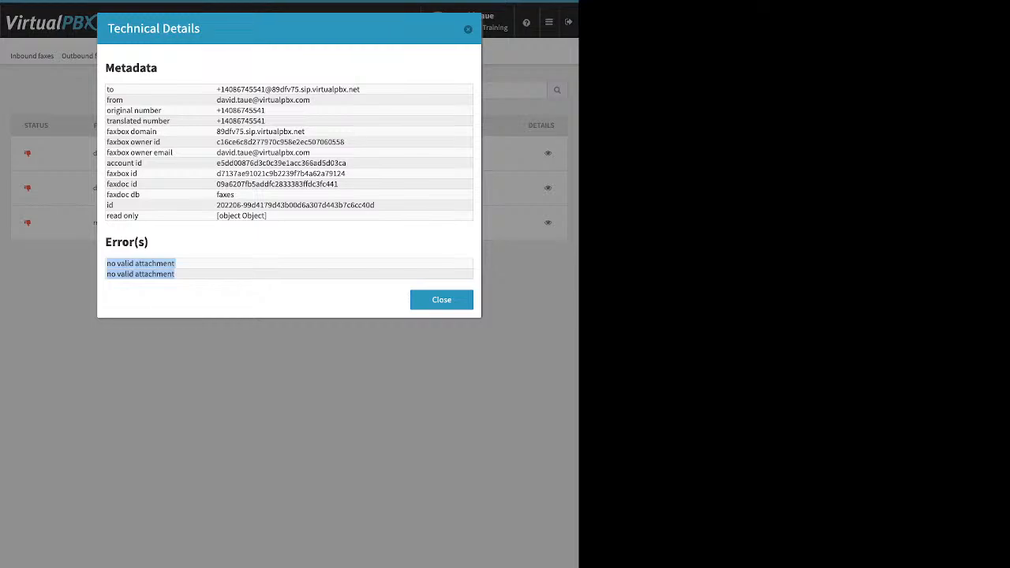
pyautogui.click(202, 282)
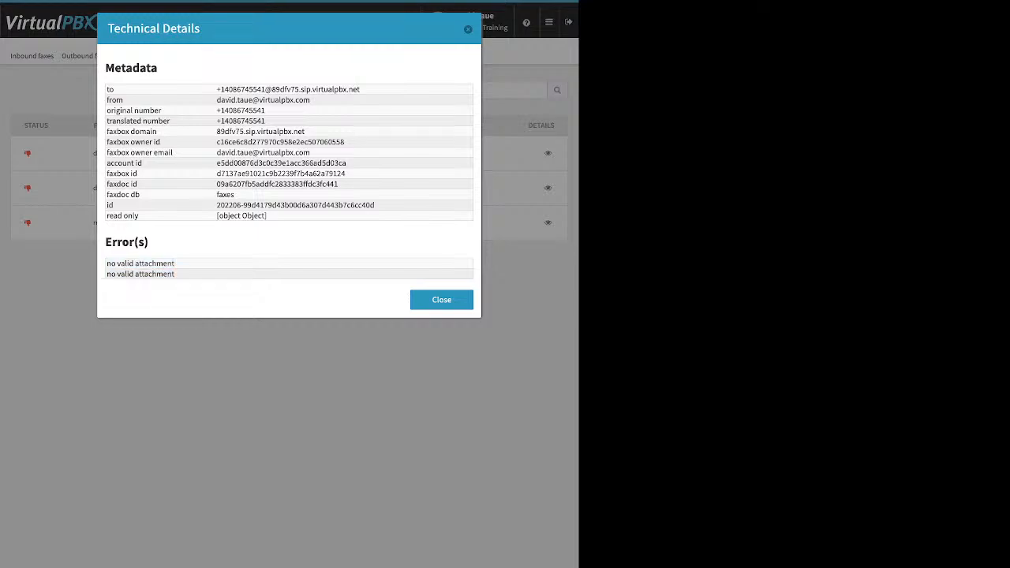
pyautogui.click(468, 30)
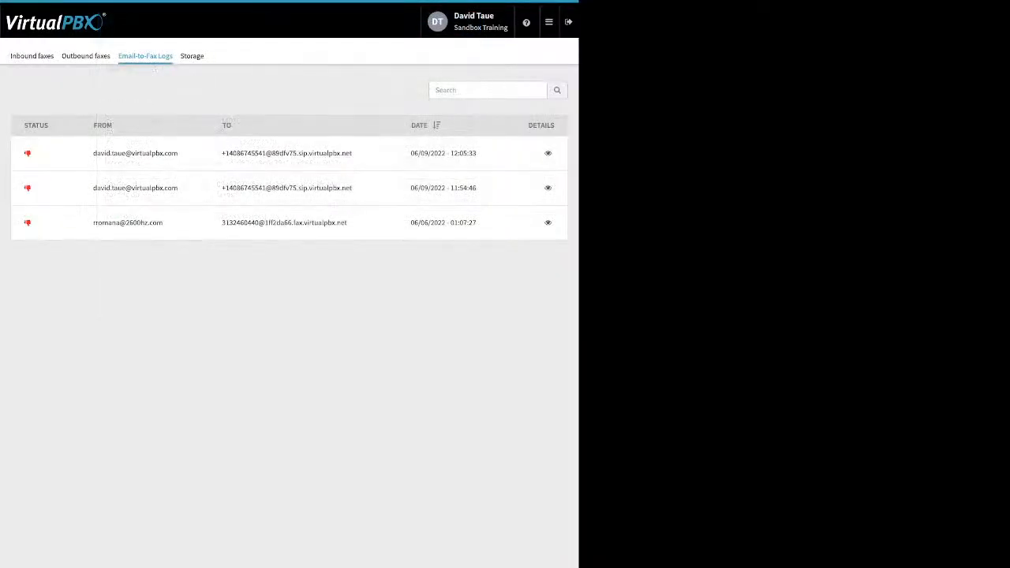
pyautogui.click(550, 22)
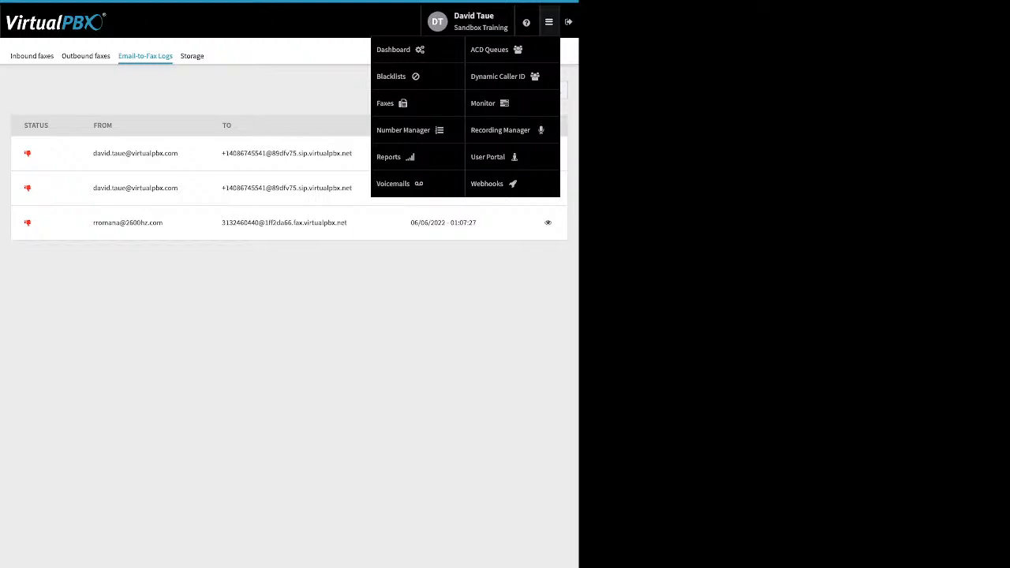
# Step: Open the Number Manager from the apps menu to see Sandbox Training's spare numbers
pyautogui.moveTo(549, 22)
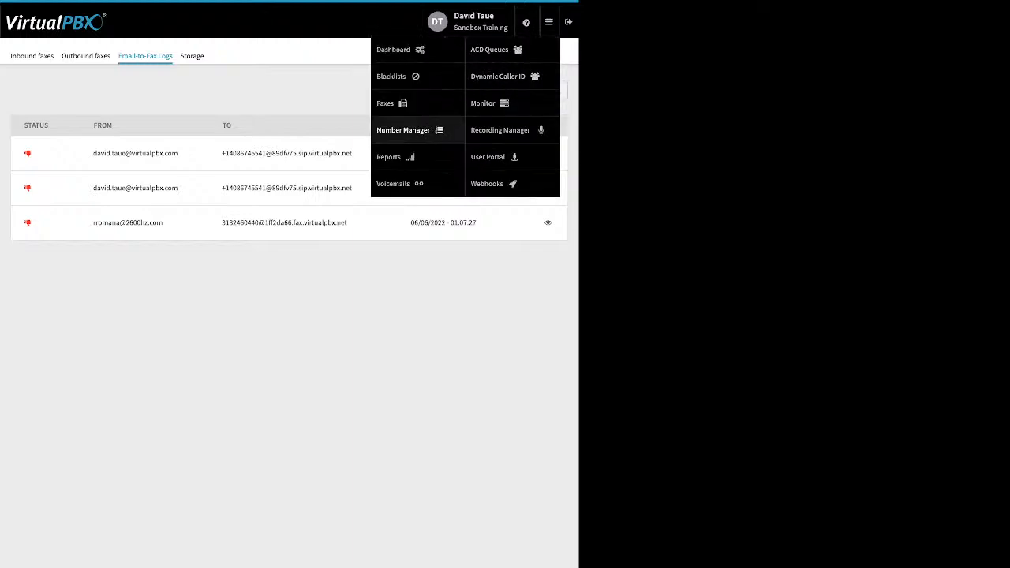
pyautogui.click(402, 130)
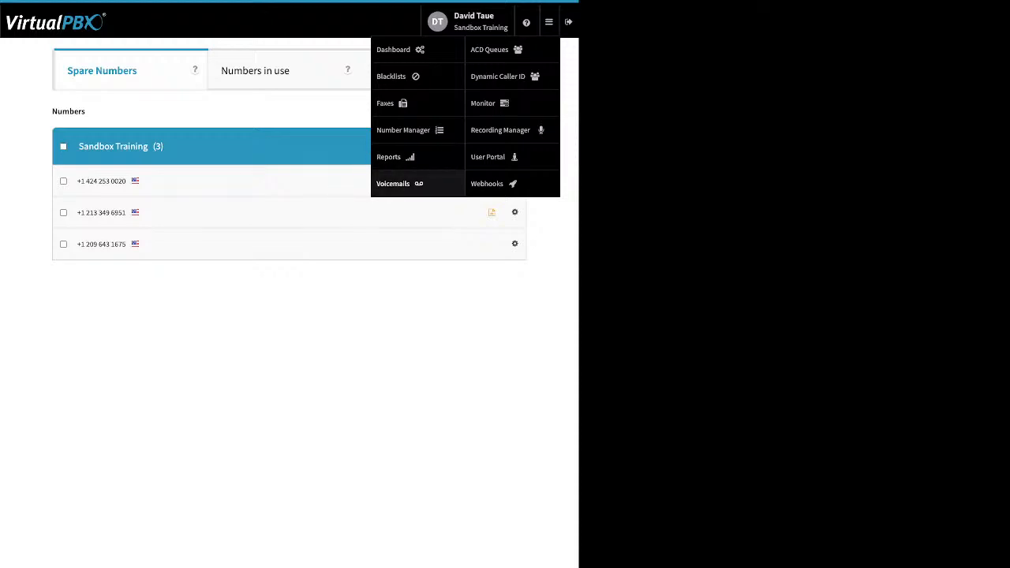
# Step: On the Voicemails page, load the user's voicemail box showing its three messages
pyautogui.click(392, 183)
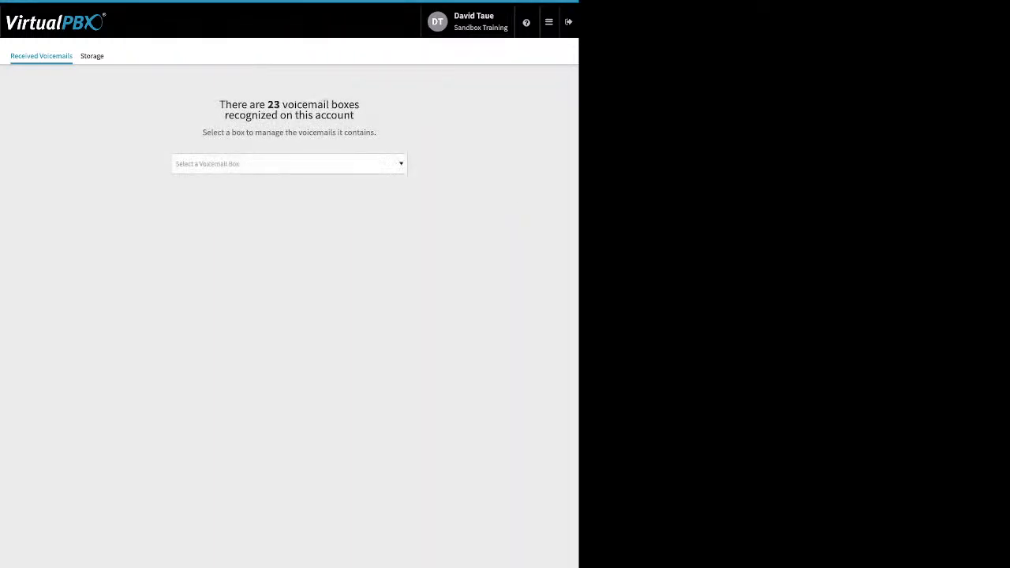
pyautogui.click(288, 164)
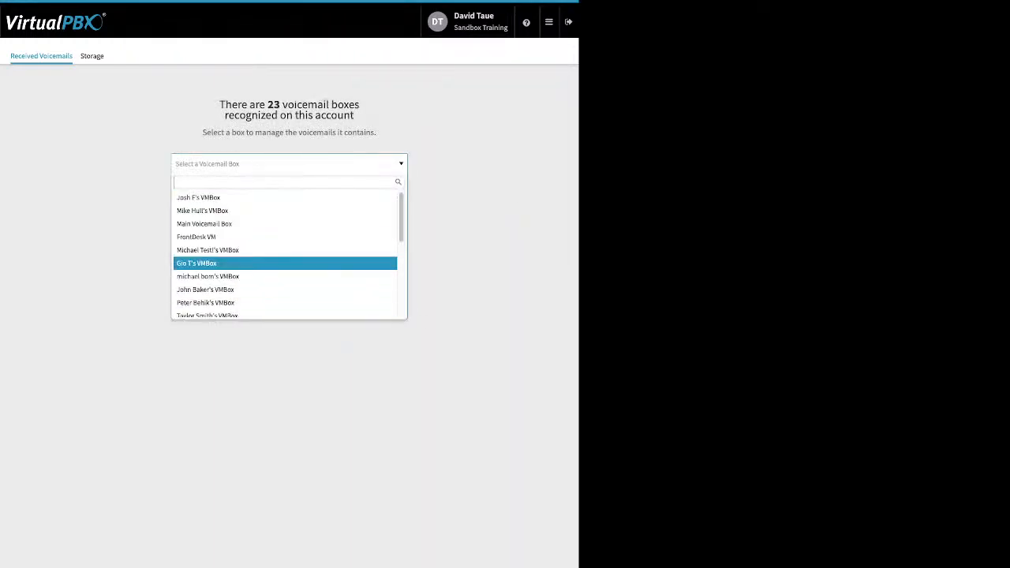
pyautogui.scroll(-3, 289, 261)
pyautogui.press('Down')
pyautogui.press('Down')
pyautogui.press('Down')
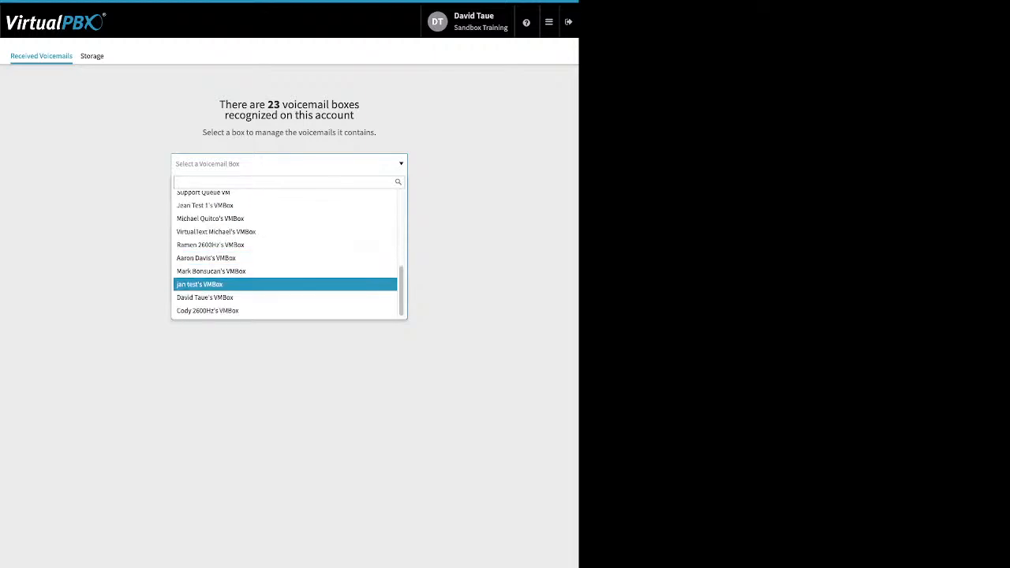
pyautogui.press('Return')
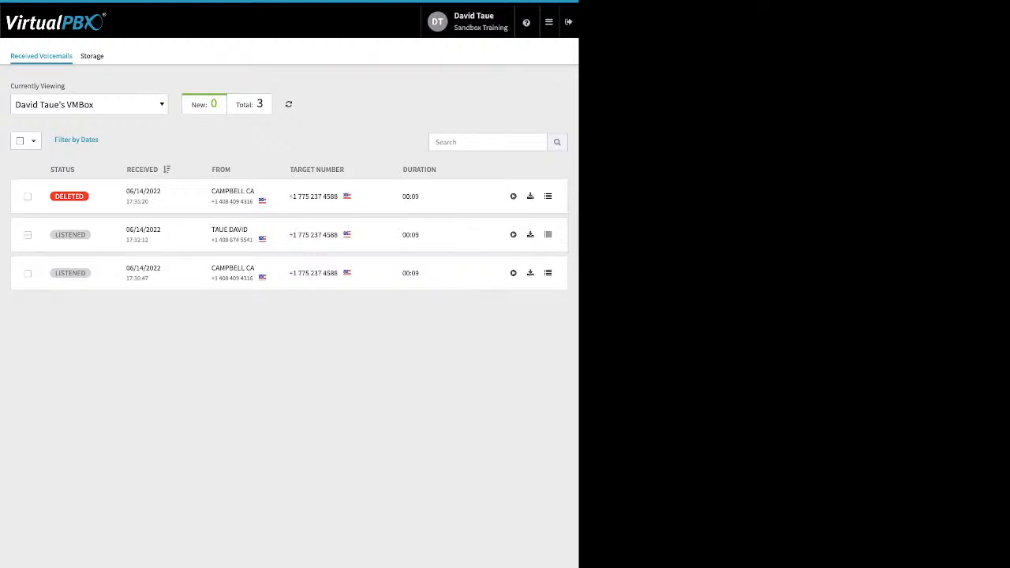
# Step: Tick the second voicemail and review the Mark As and Move To options without applying any
pyautogui.click(27, 235)
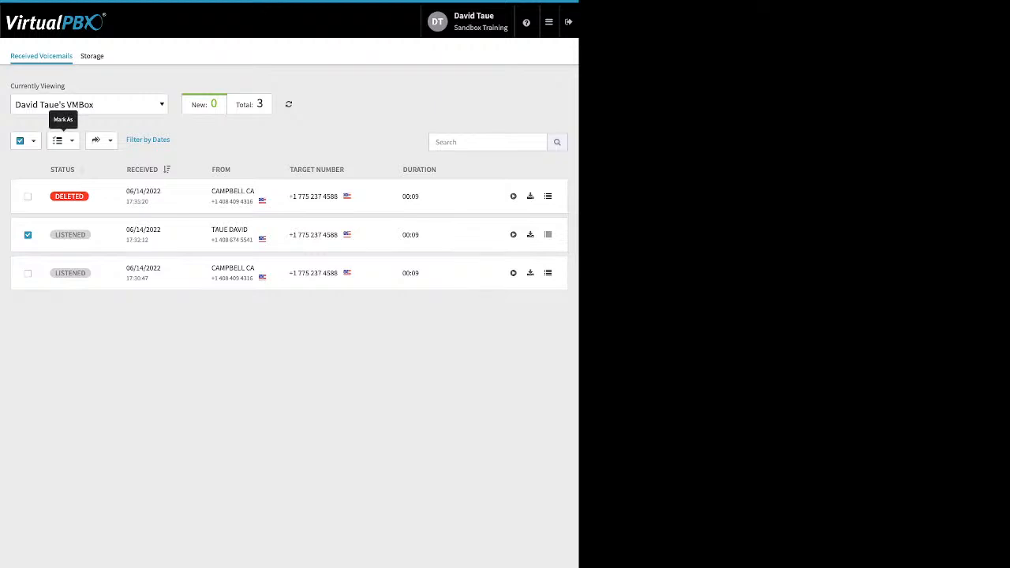
pyautogui.click(61, 141)
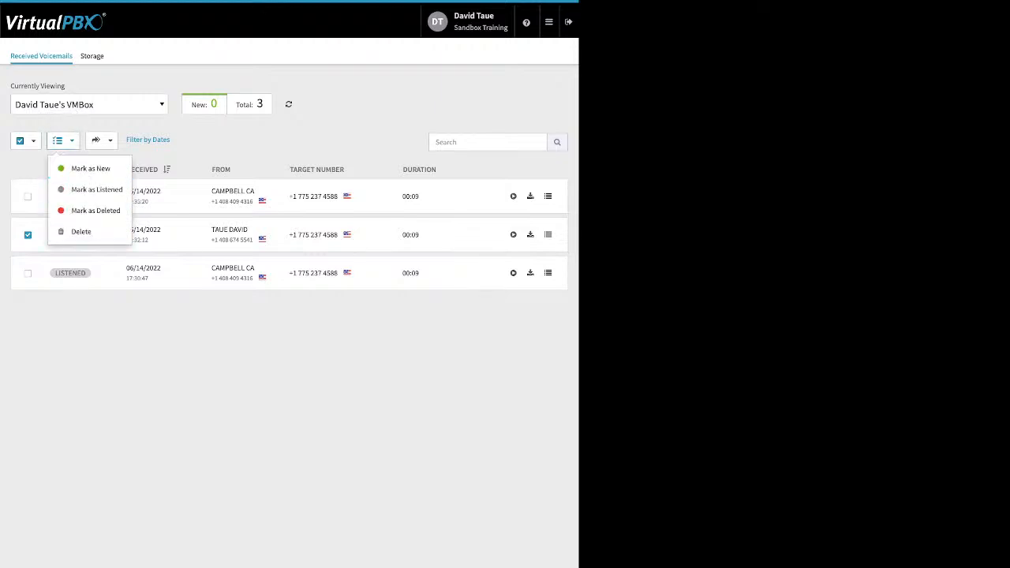
pyautogui.click(101, 139)
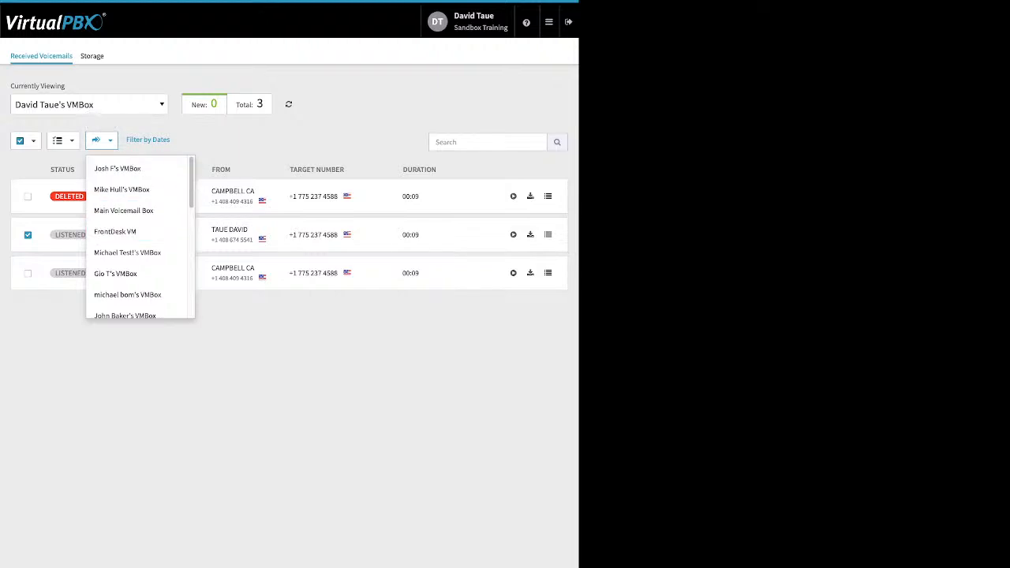
pyautogui.press('Escape')
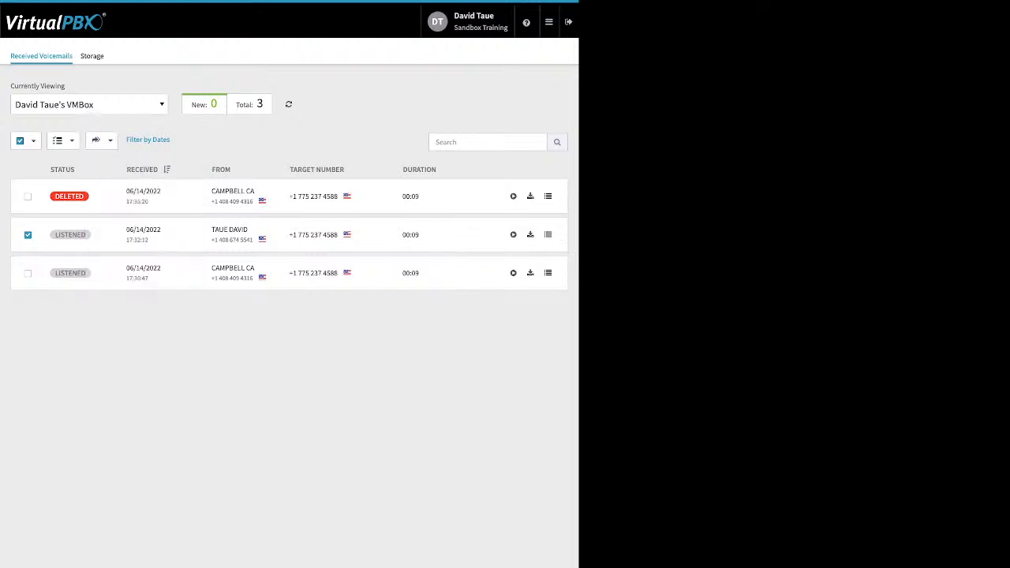
pyautogui.click(549, 21)
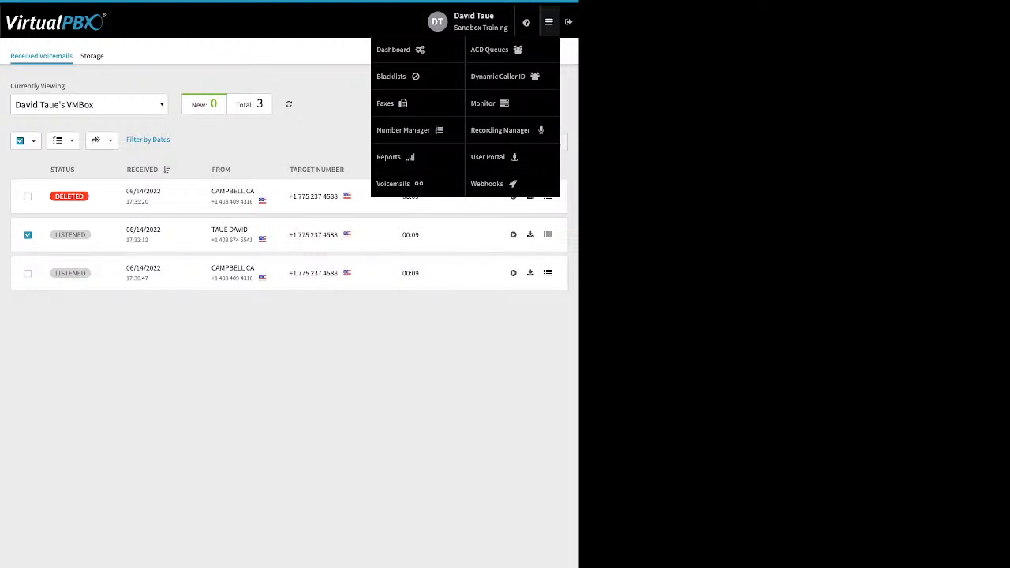
# Step: Go to ACD Queues listing My Support, New MikeQs, Second Q and Tech
pyautogui.click(489, 48)
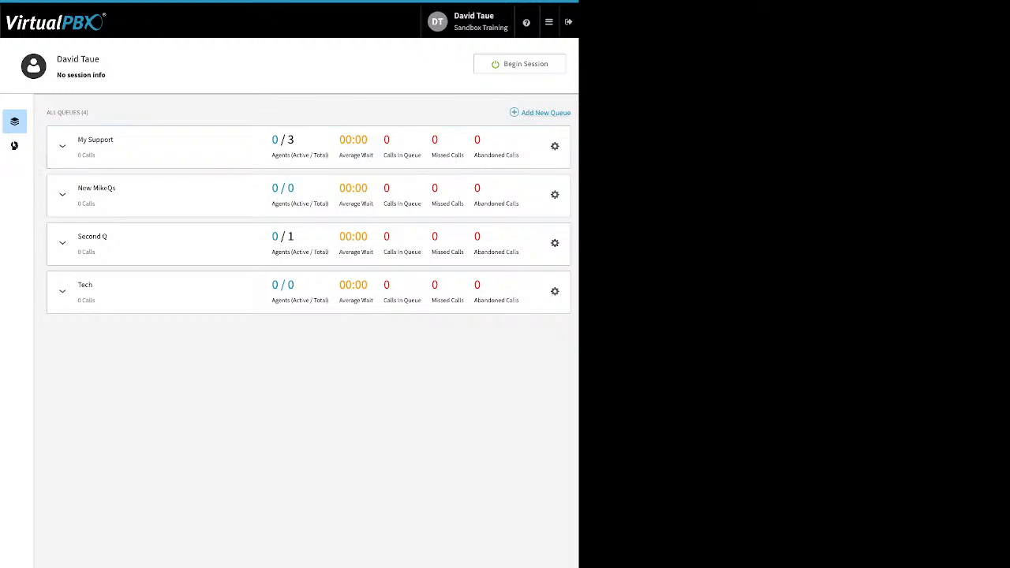
# Step: Open the My Support queue settings and review its name and call-in number options
pyautogui.click(555, 146)
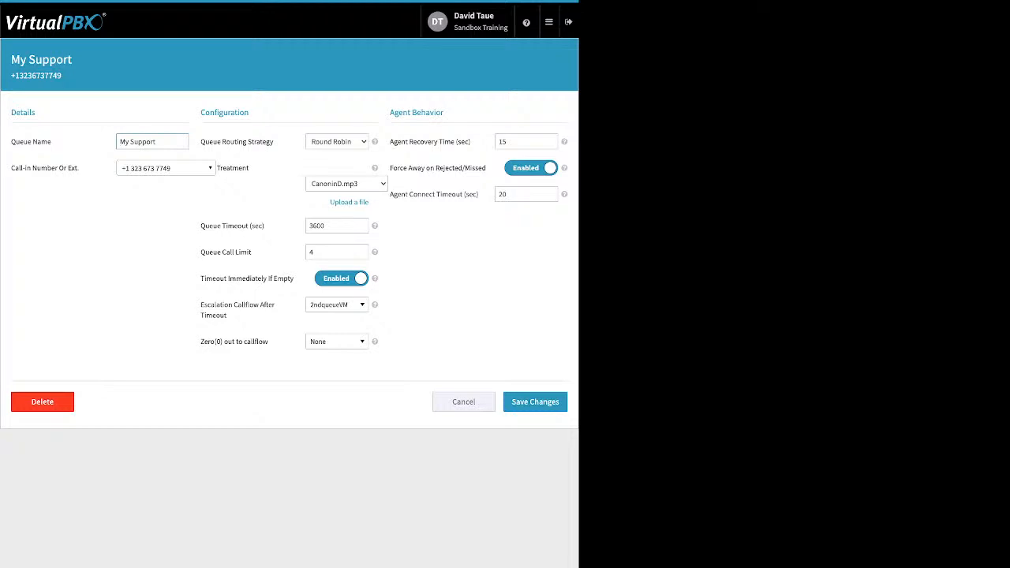
pyautogui.moveTo(52, 141); pyautogui.dragTo(19, 141)
pyautogui.click(20, 142)
pyautogui.click(165, 169)
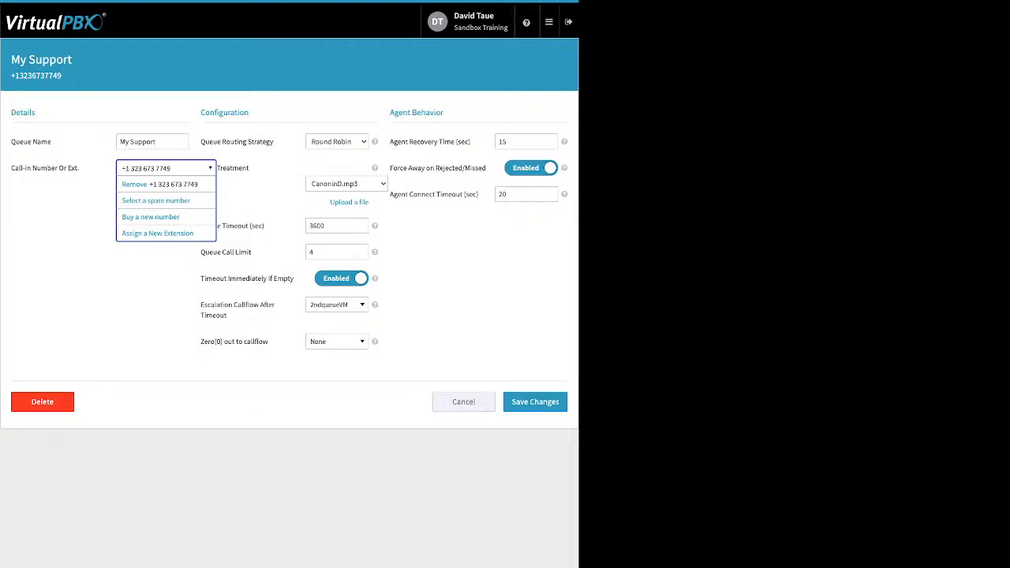
pyautogui.press('Escape')
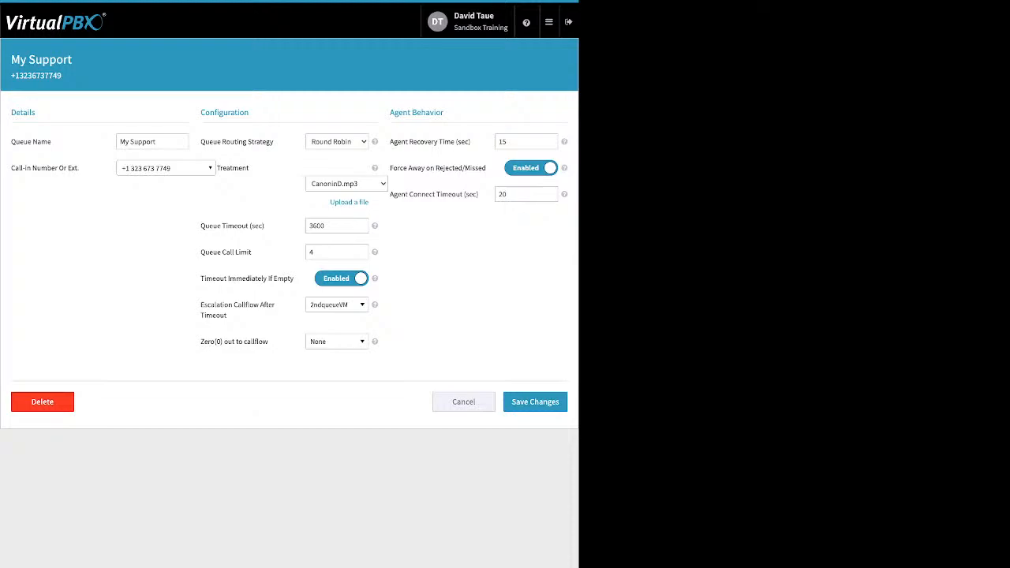
# Step: Review the routing strategy, the treatment audio upload panel, and the Queue Timeout field
pyautogui.moveTo(274, 141); pyautogui.dragTo(212, 142)
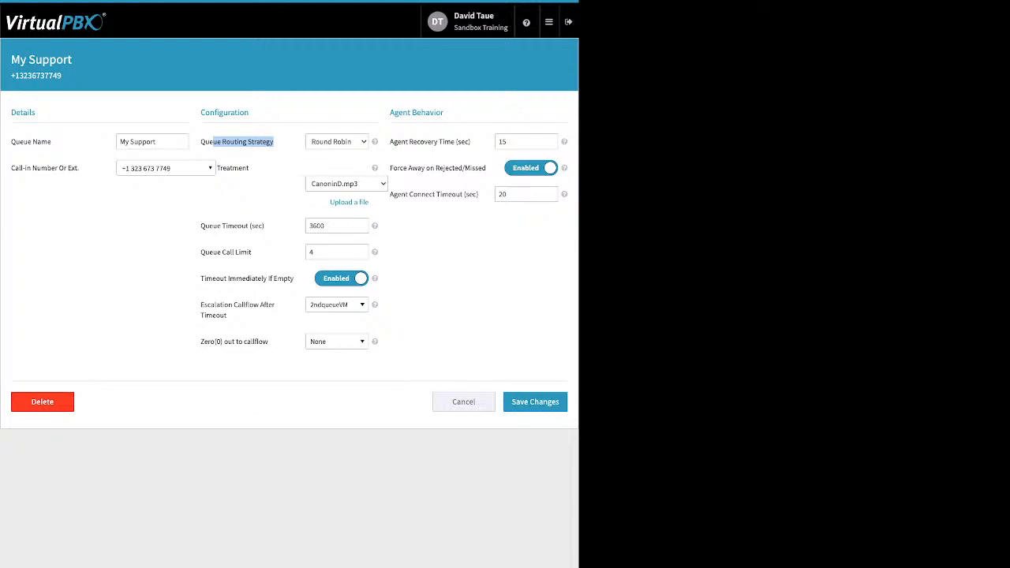
pyautogui.moveTo(254, 168); pyautogui.dragTo(229, 168)
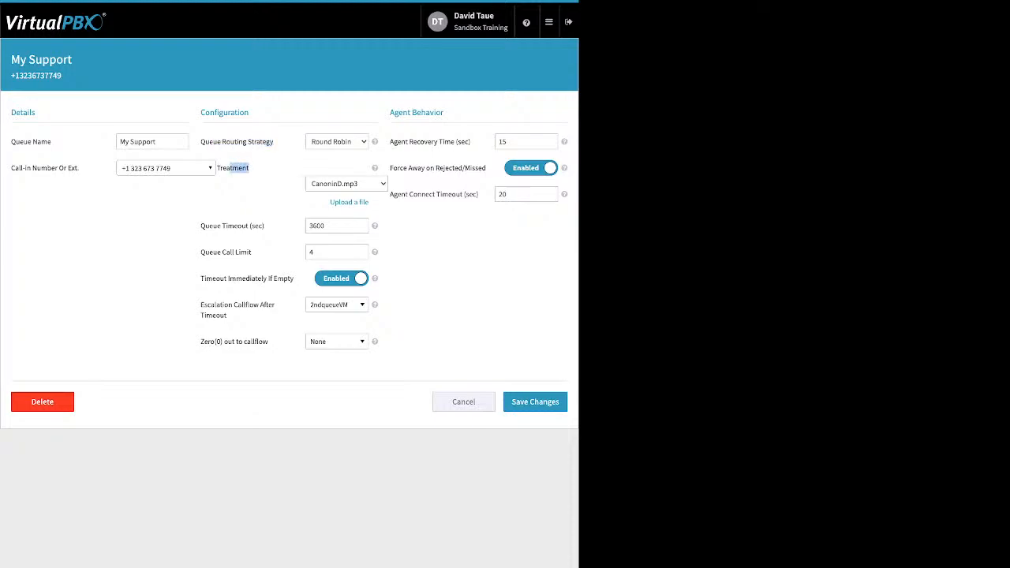
pyautogui.click(348, 202)
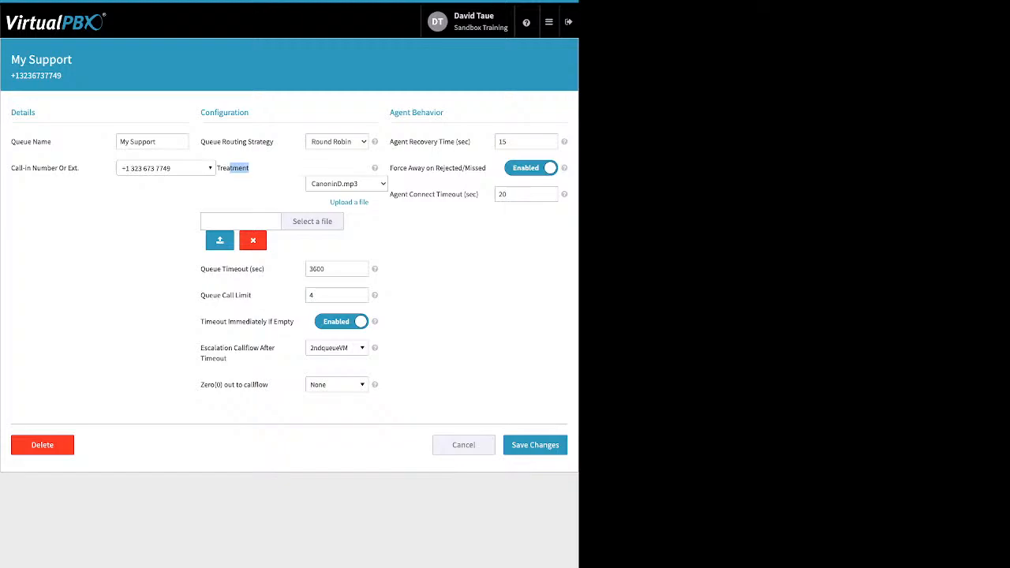
pyautogui.click(267, 269)
pyautogui.click(252, 241)
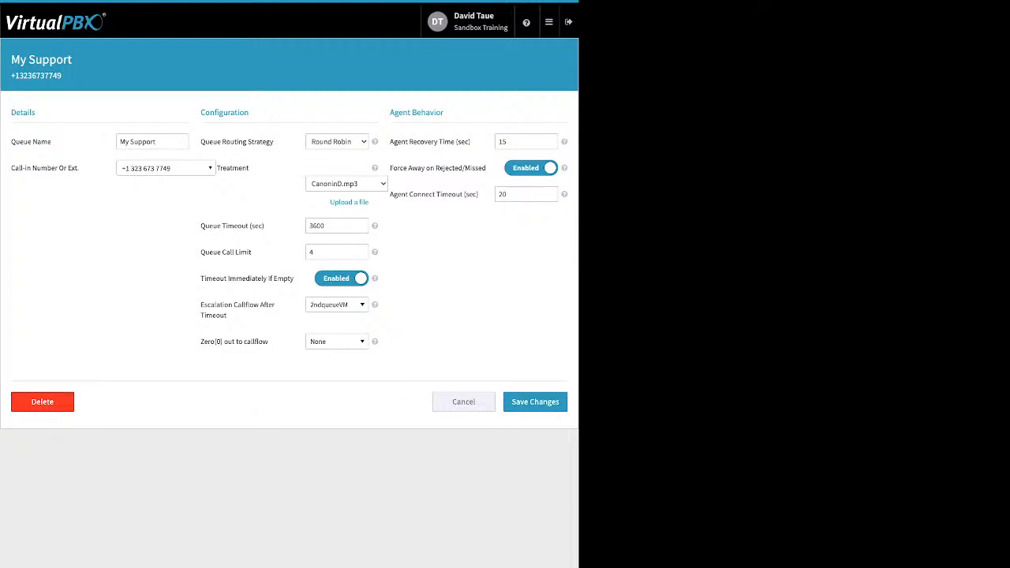
pyautogui.moveTo(265, 226)
pyautogui.mouseDown()
pyautogui.moveTo(200, 225)
pyautogui.moveTo(265, 226)
pyautogui.mouseUp()
pyautogui.moveTo(266, 225); pyautogui.dragTo(208, 251)
pyautogui.click(341, 279)
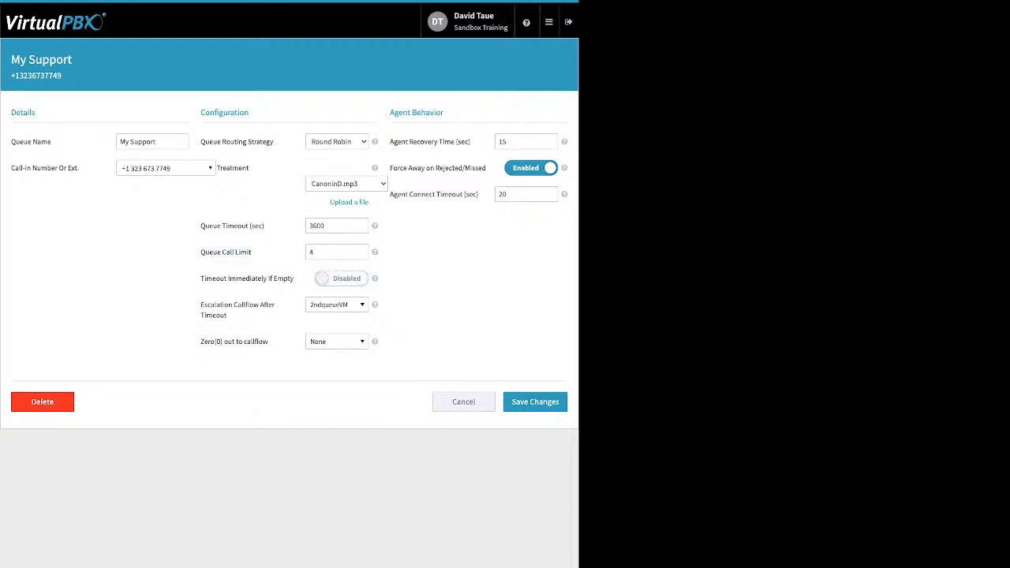
pyautogui.moveTo(200, 278); pyautogui.dragTo(284, 278)
pyautogui.click(341, 279)
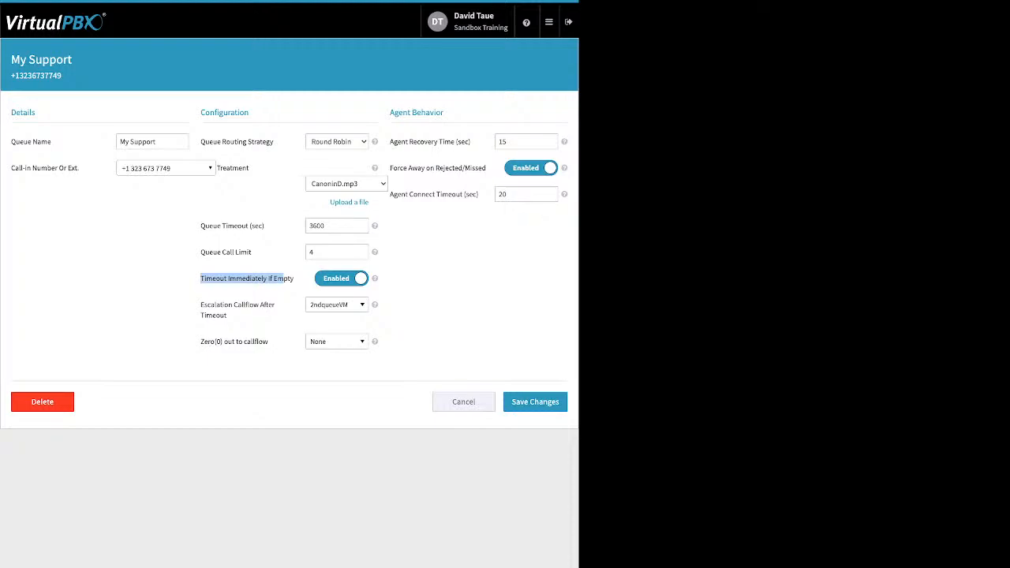
pyautogui.doubleClick(318, 226)
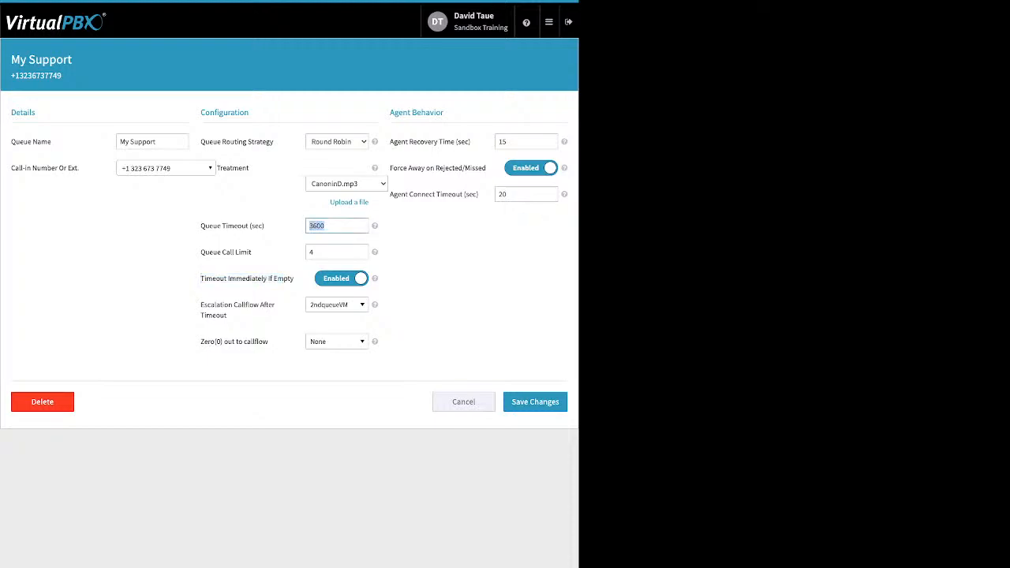
pyautogui.click(332, 239)
pyautogui.moveTo(228, 315)
pyautogui.mouseDown()
pyautogui.moveTo(205, 305)
pyautogui.moveTo(228, 316)
pyautogui.mouseUp()
pyautogui.click(207, 308)
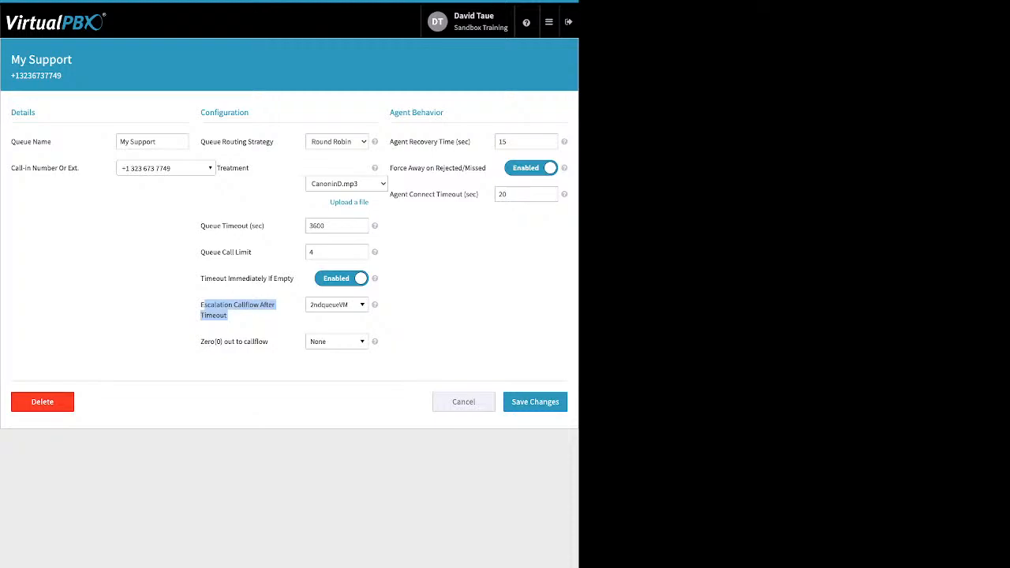
pyautogui.click(337, 305)
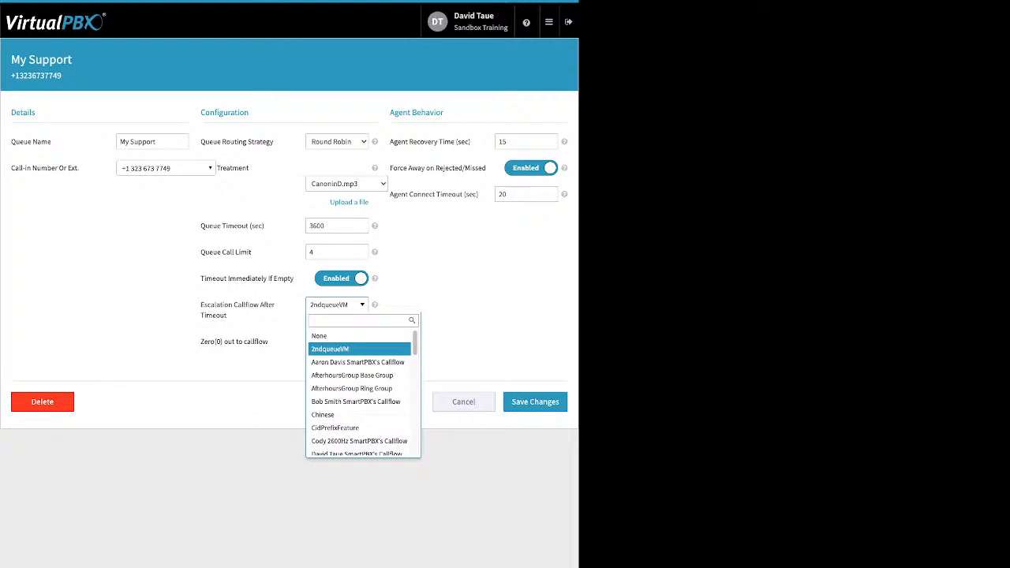
pyautogui.scroll(-8, 359, 413)
pyautogui.press('Escape')
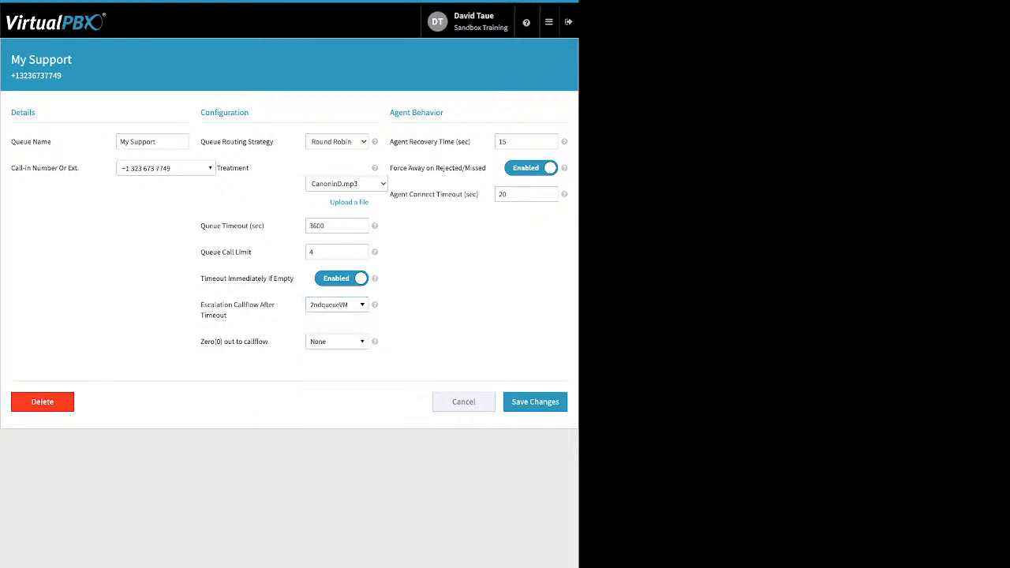
pyautogui.moveTo(270, 341)
pyautogui.mouseDown()
pyautogui.moveTo(204, 342)
pyautogui.moveTo(270, 342)
pyautogui.mouseUp()
pyautogui.click(207, 344)
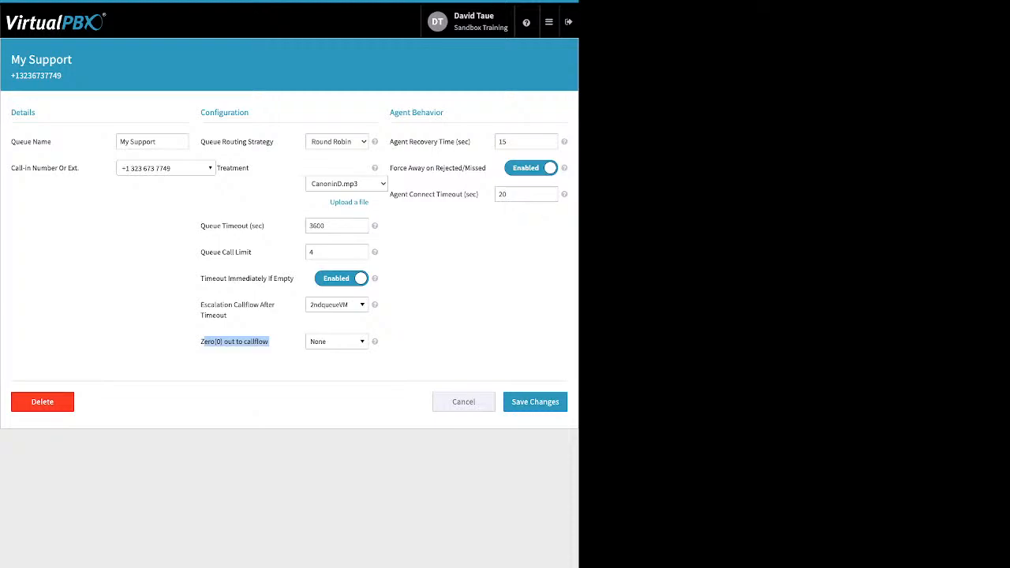
# Step: Keep the Zero(0) out callflow at None and review Agent Recovery Time 15
pyautogui.click(338, 342)
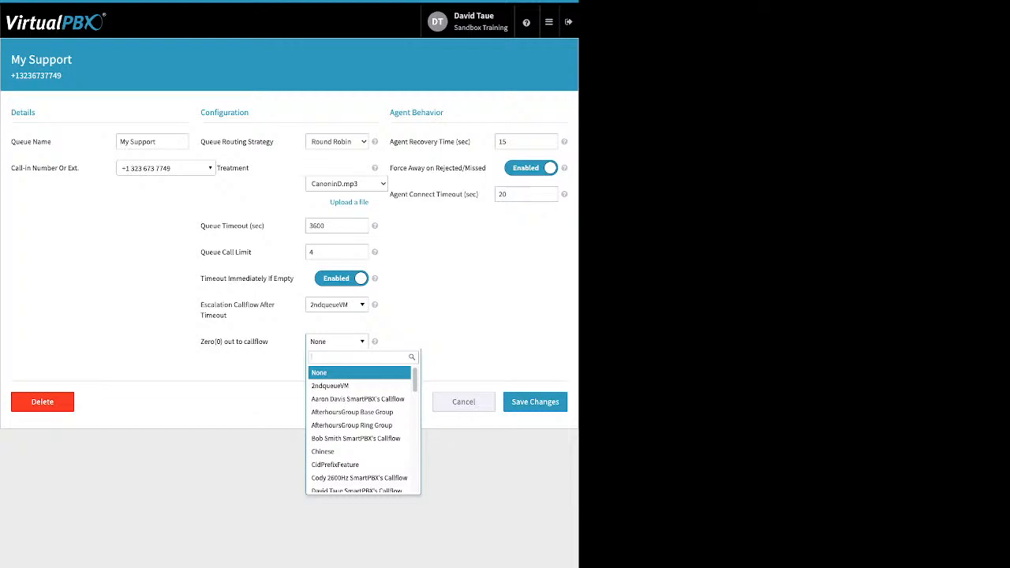
pyautogui.press('Escape')
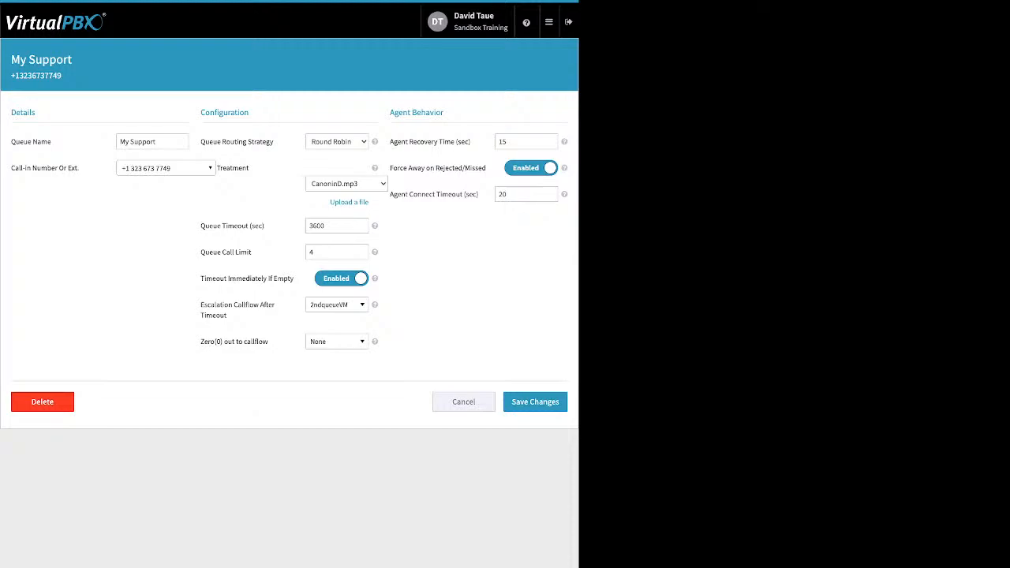
pyautogui.moveTo(444, 112); pyautogui.dragTo(436, 113)
pyautogui.click(471, 142)
pyautogui.moveTo(471, 142); pyautogui.dragTo(444, 142)
pyautogui.click(512, 142)
# Step: Review Force Away on Rejected/Missed and Agent Connect Timeout, then cancel the queue edits
pyautogui.moveTo(390, 168); pyautogui.dragTo(475, 168)
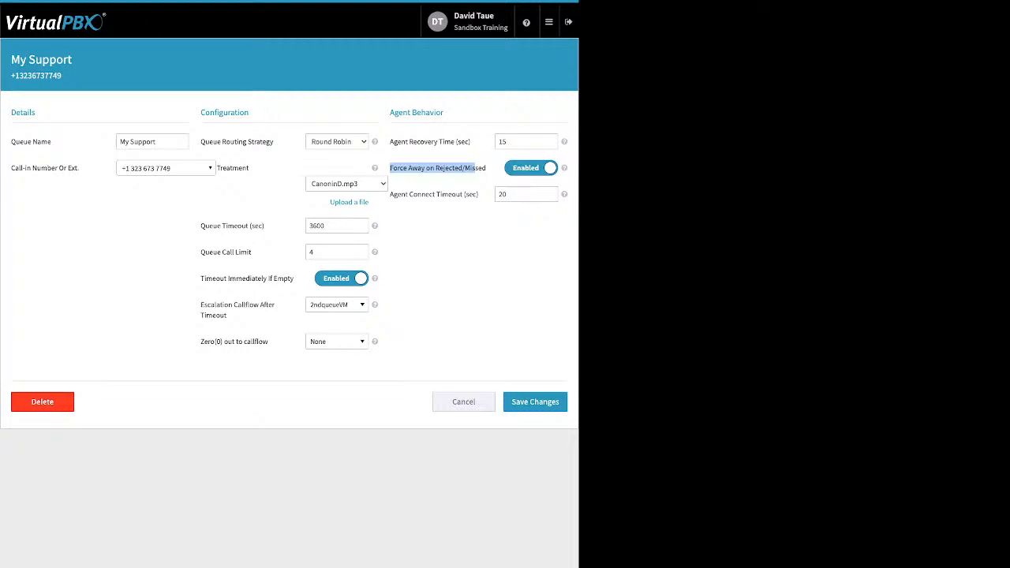
pyautogui.click(475, 168)
pyautogui.moveTo(479, 194); pyautogui.dragTo(390, 194)
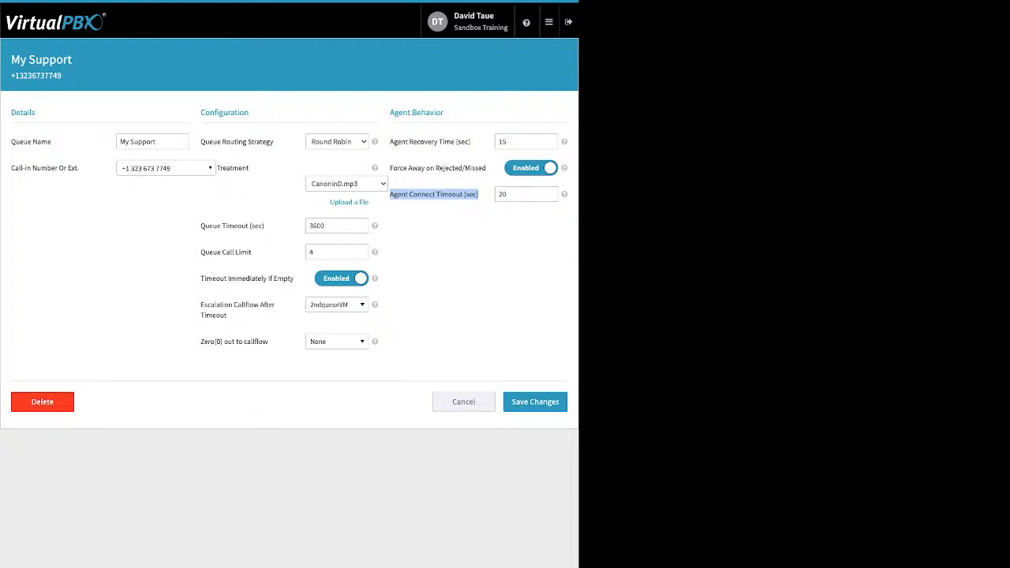
pyautogui.click(464, 402)
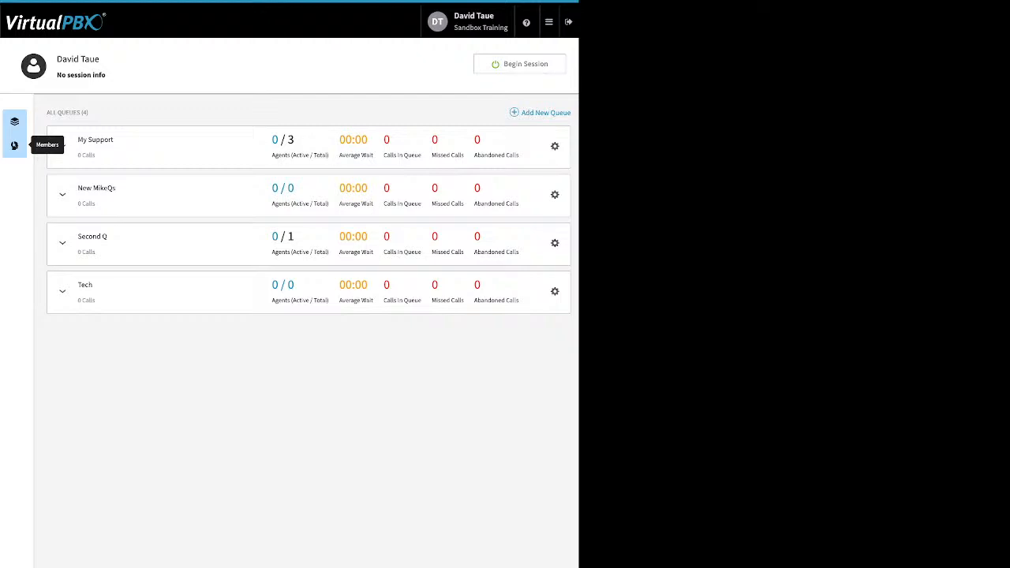
# Step: In call center member management, try adding one user and dismiss the migration warning
pyautogui.click(14, 146)
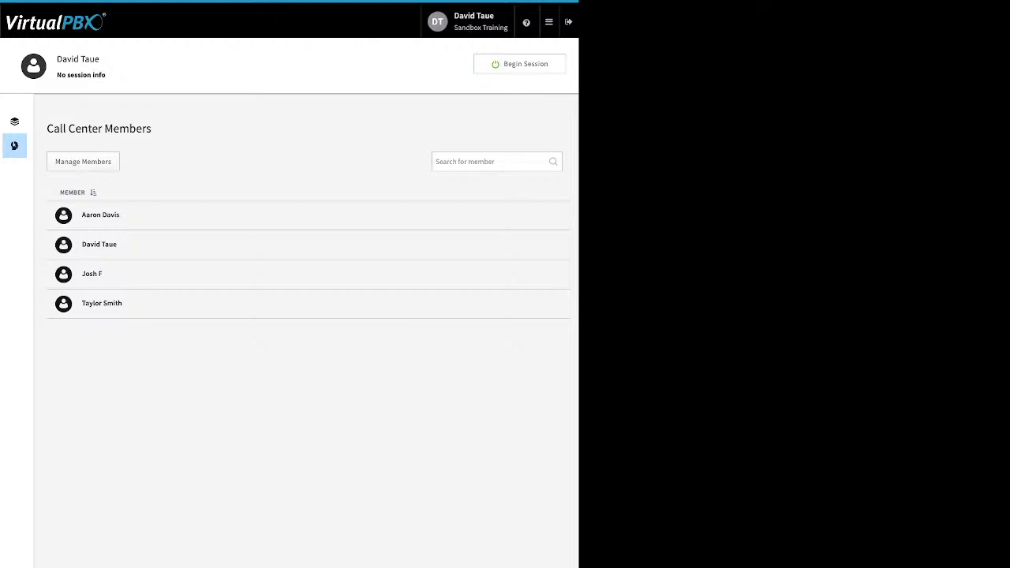
pyautogui.click(83, 161)
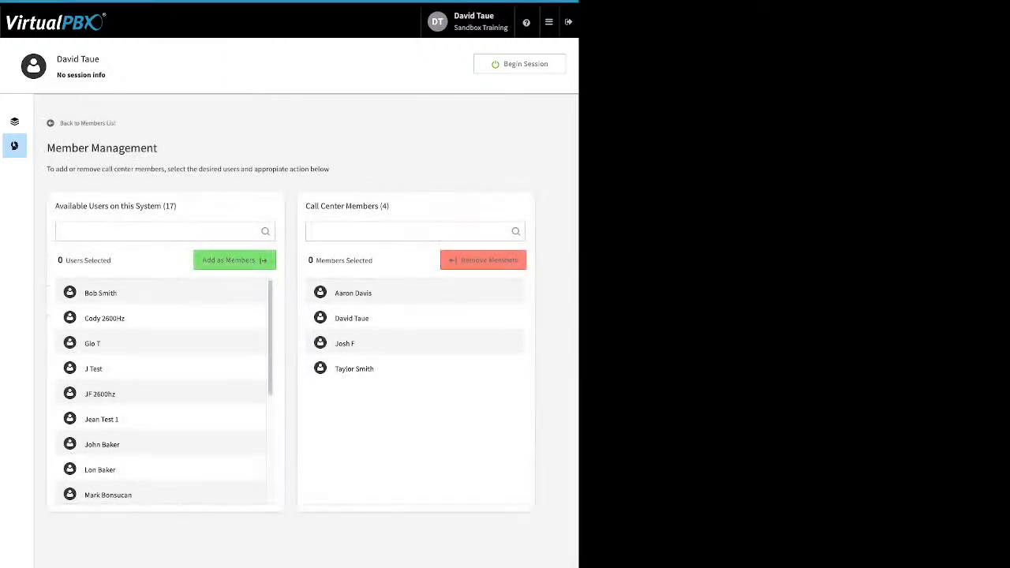
pyautogui.scroll(-5, 162, 391)
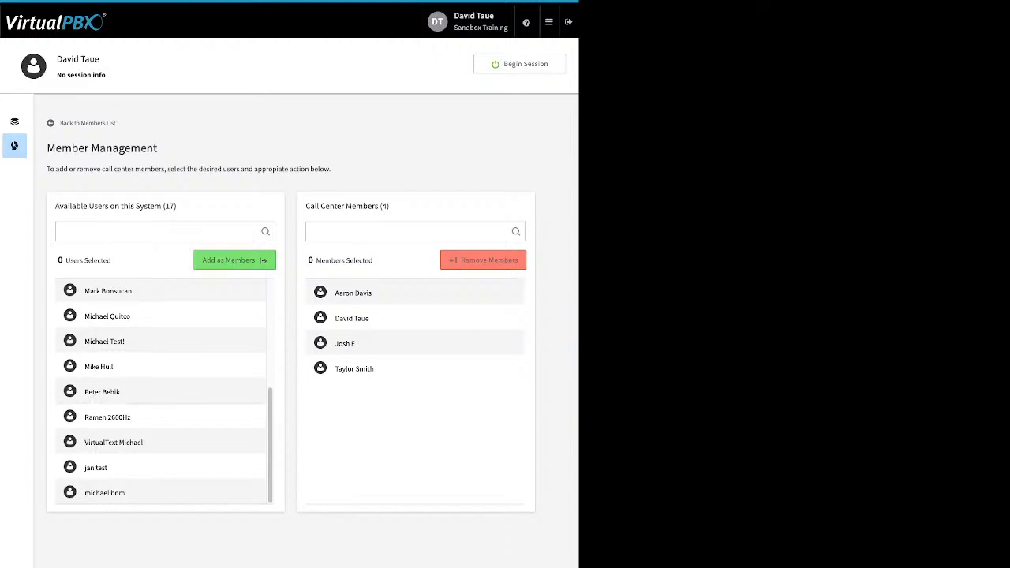
pyautogui.scroll(3, 162, 391)
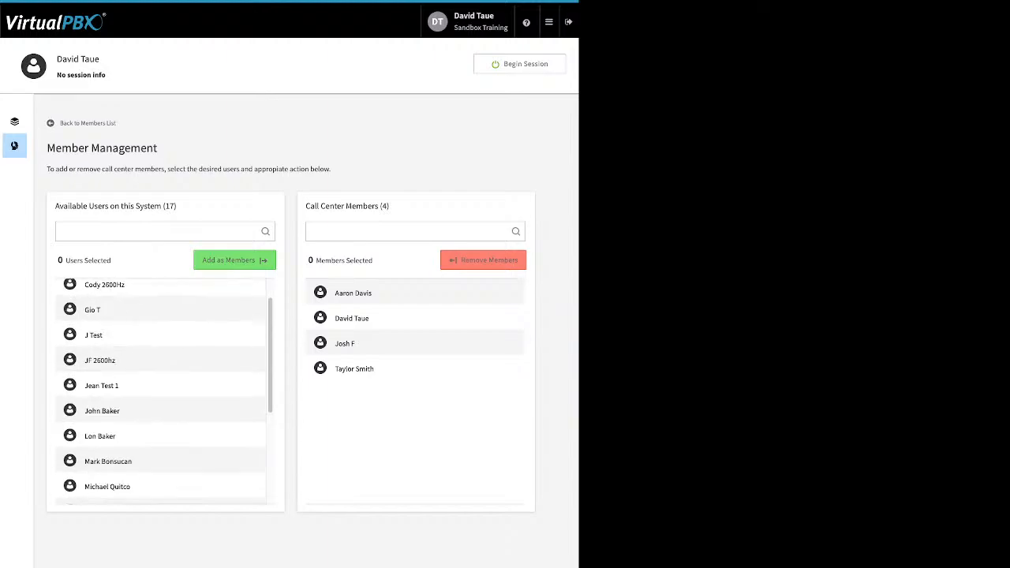
pyautogui.click(161, 310)
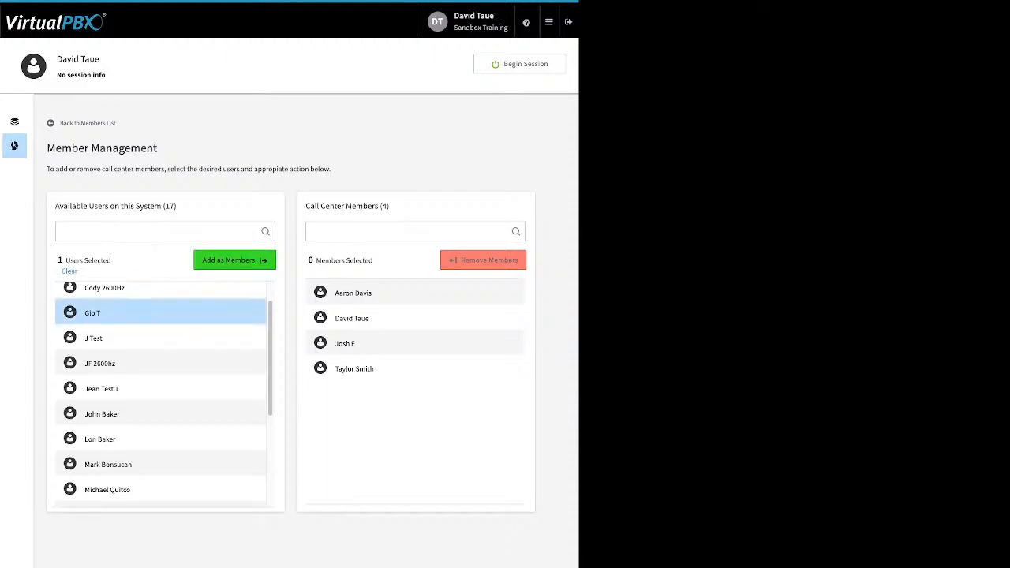
pyautogui.click(234, 260)
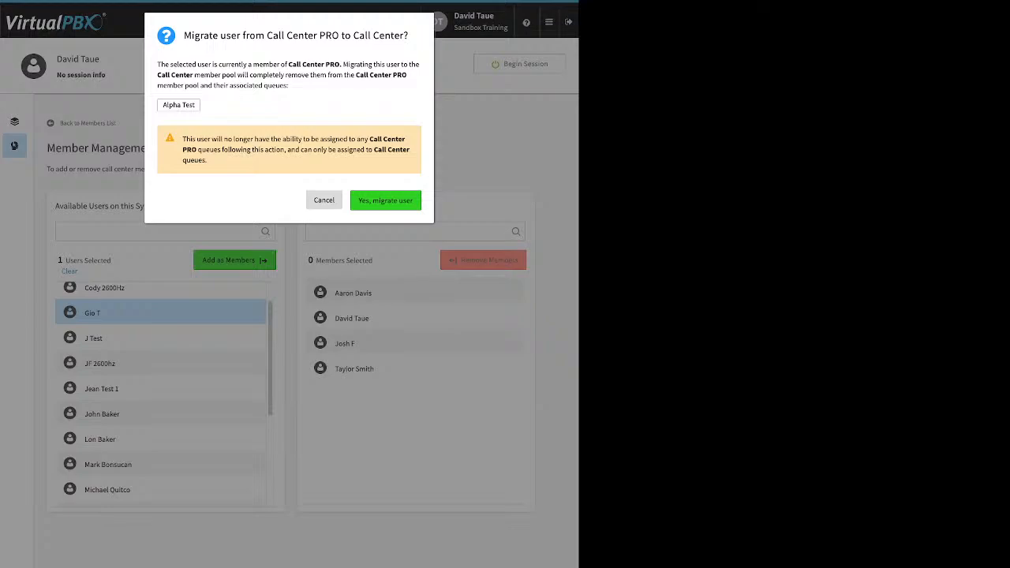
pyautogui.press('Escape')
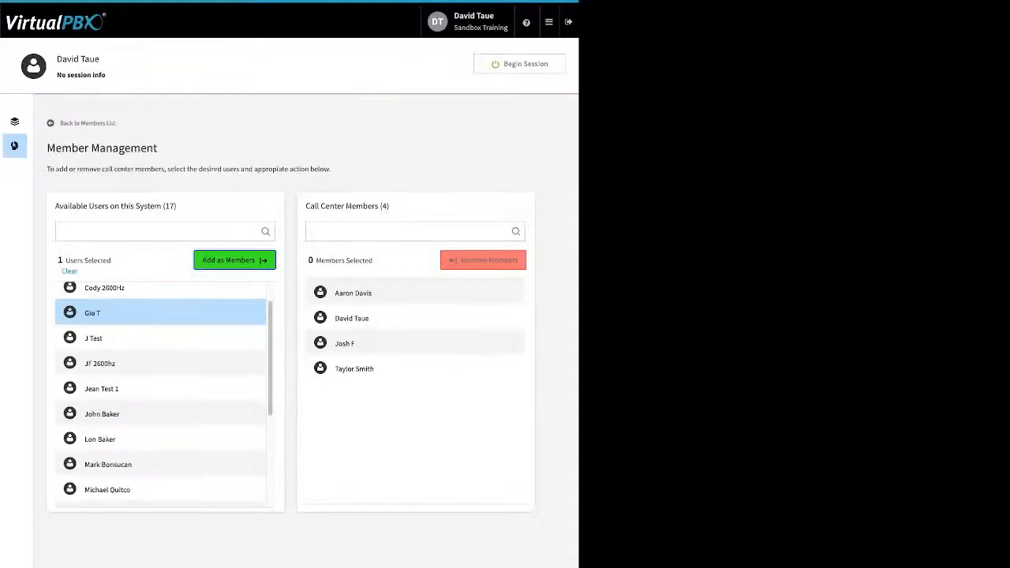
# Step: Try adding a second user, cancel the migration, and return to the queues overview
pyautogui.scroll(-3, 162, 394)
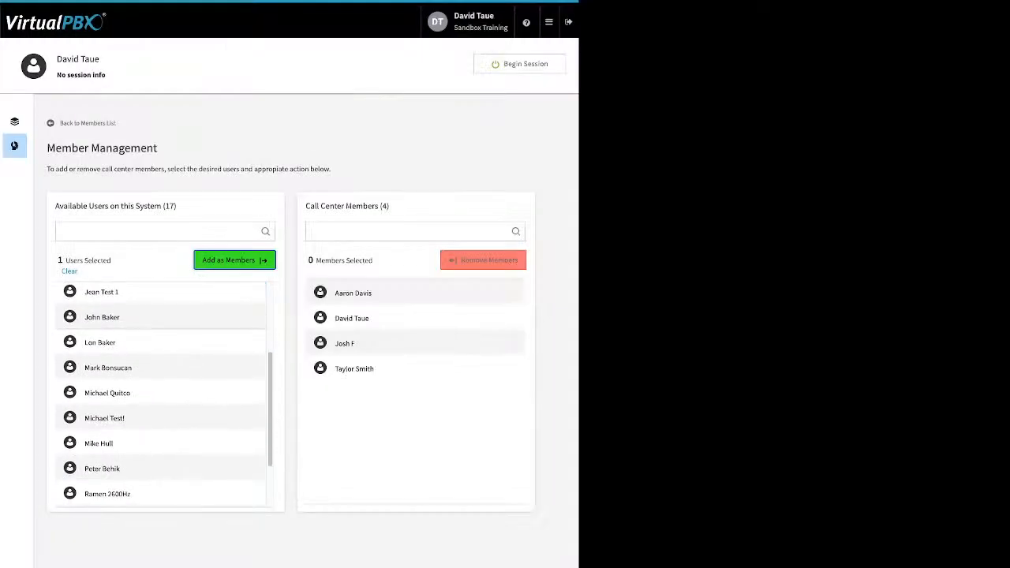
pyautogui.click(161, 392)
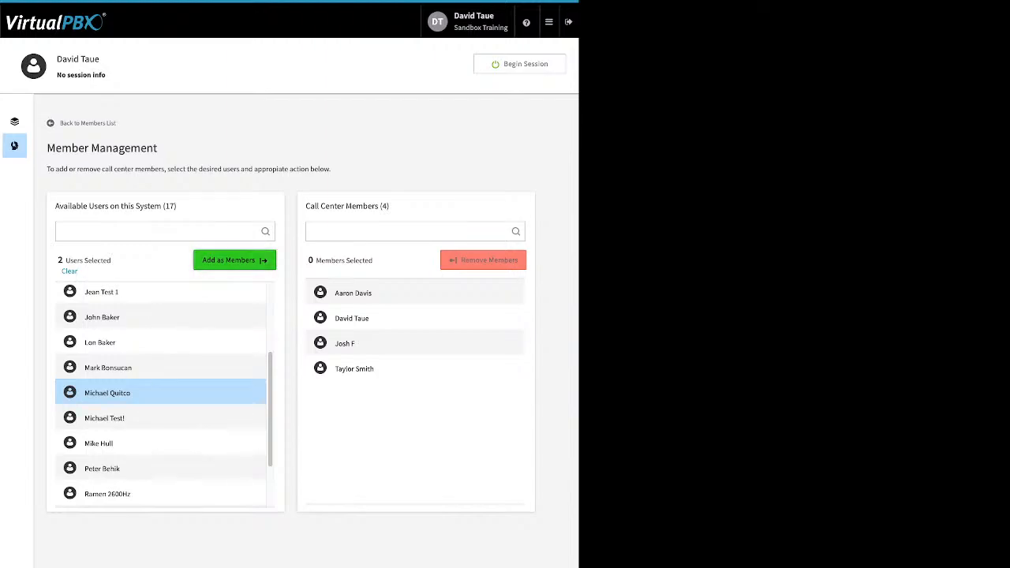
pyautogui.click(234, 260)
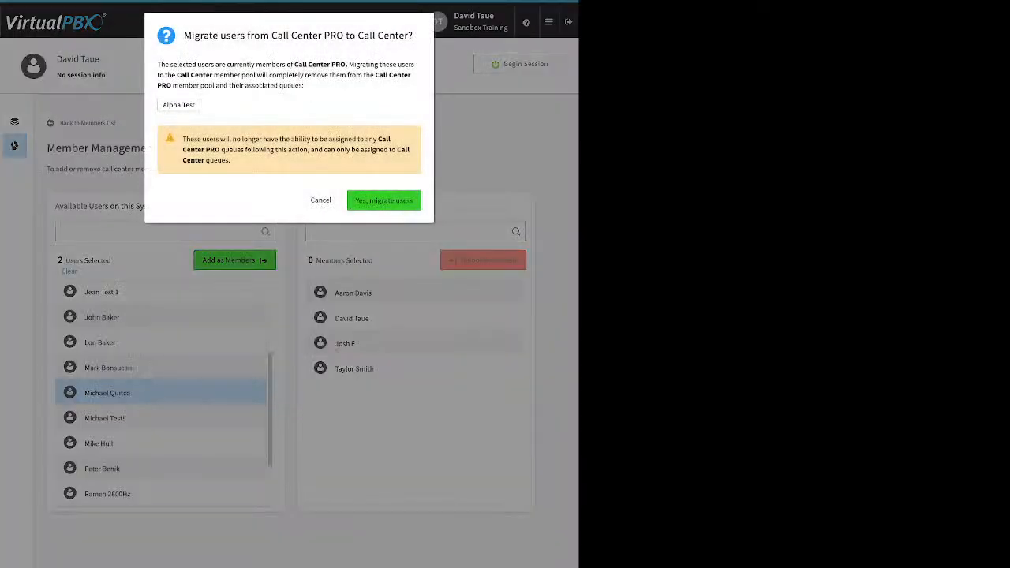
pyautogui.click(322, 200)
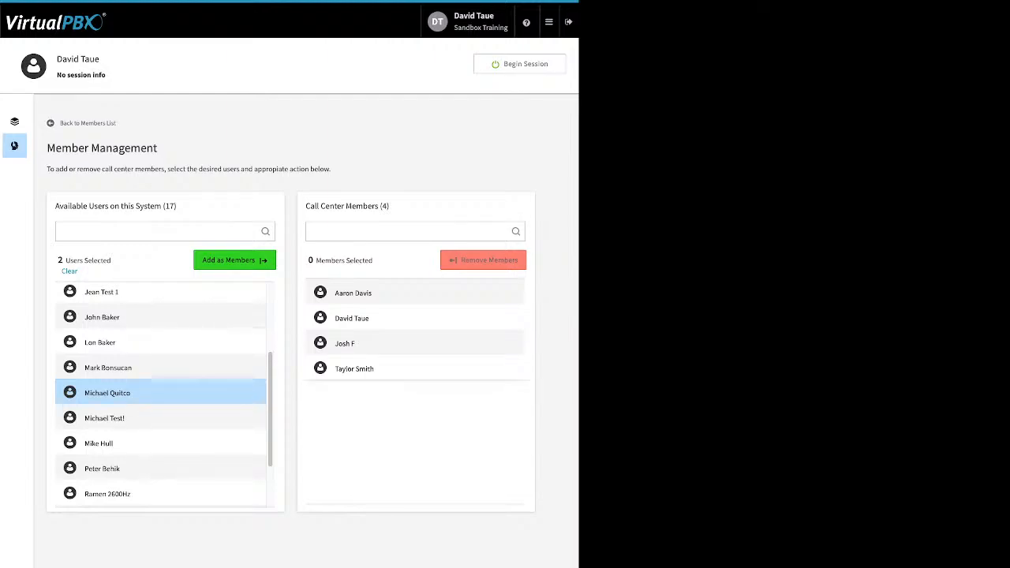
pyautogui.click(15, 120)
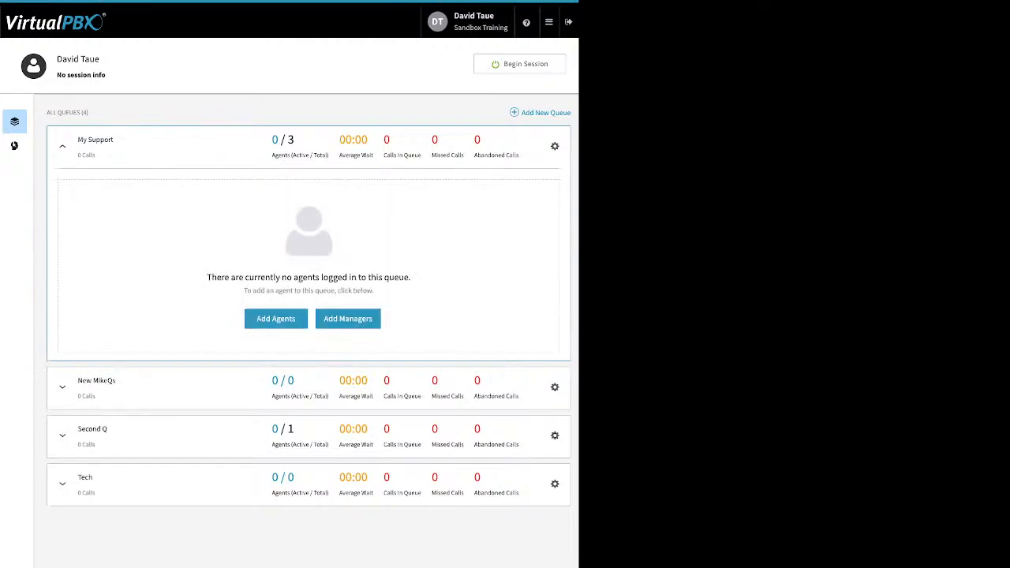
# Step: Assign the remaining user as a My Support agent and save
pyautogui.click(276, 319)
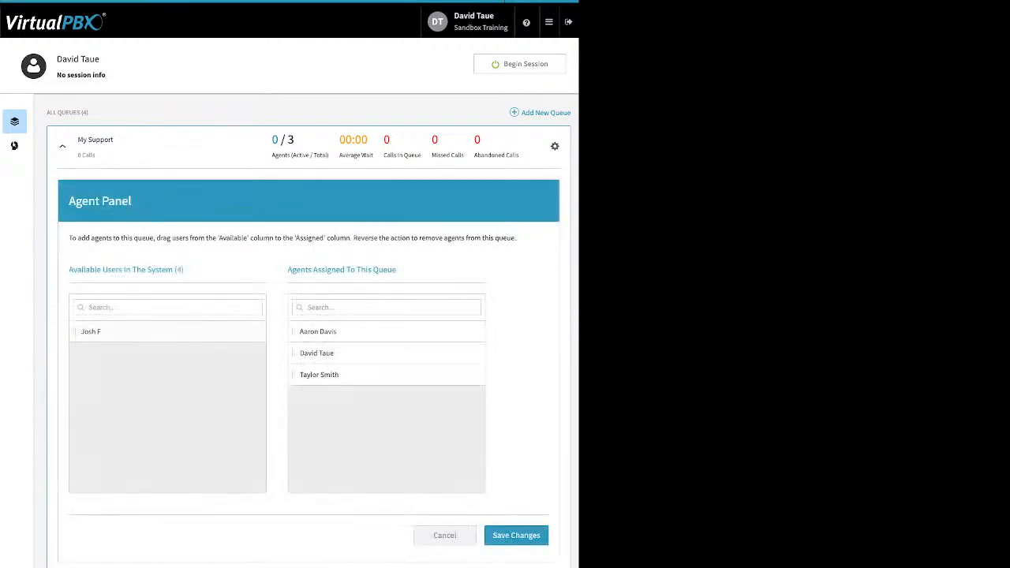
pyautogui.moveTo(91, 332); pyautogui.dragTo(324, 418)
pyautogui.click(493, 537)
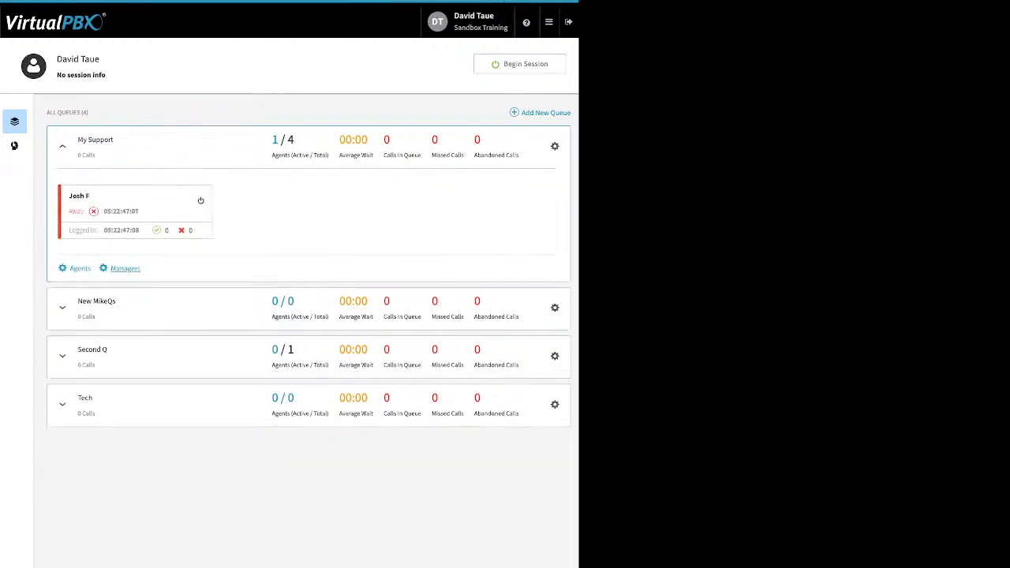
# Step: Make that user a My Support queue manager and save the assignment
pyautogui.click(125, 268)
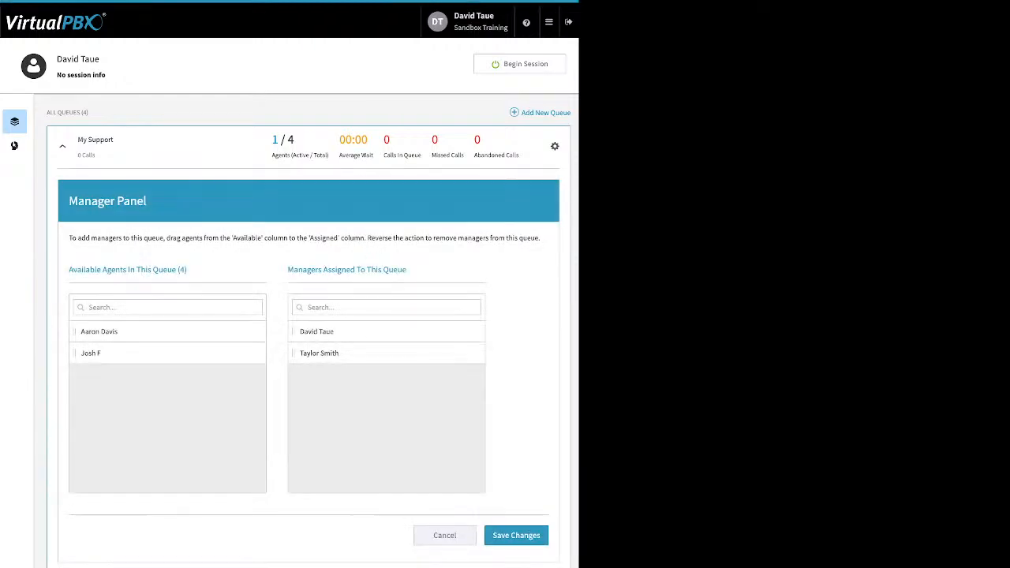
pyautogui.moveTo(91, 353); pyautogui.dragTo(378, 353)
pyautogui.click(516, 535)
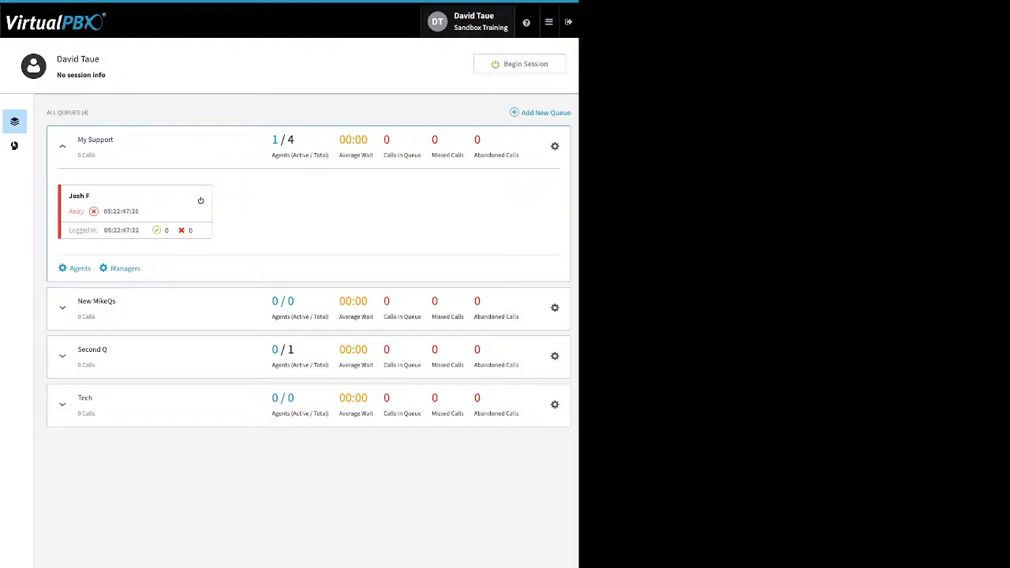
pyautogui.moveTo(549, 22)
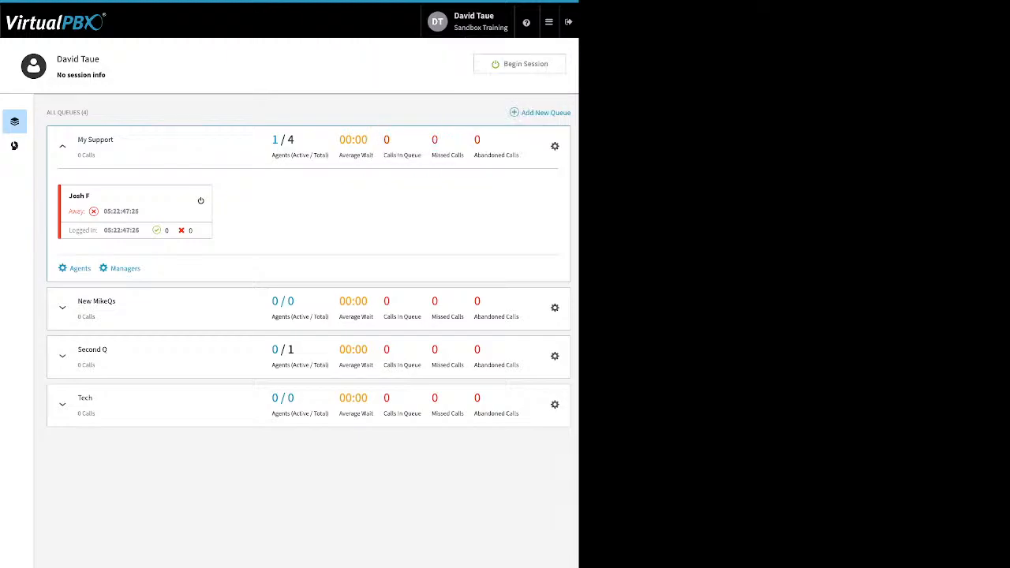
# Step: Begin an agent session keeping DTsandSP as the answering device
pyautogui.click(520, 64)
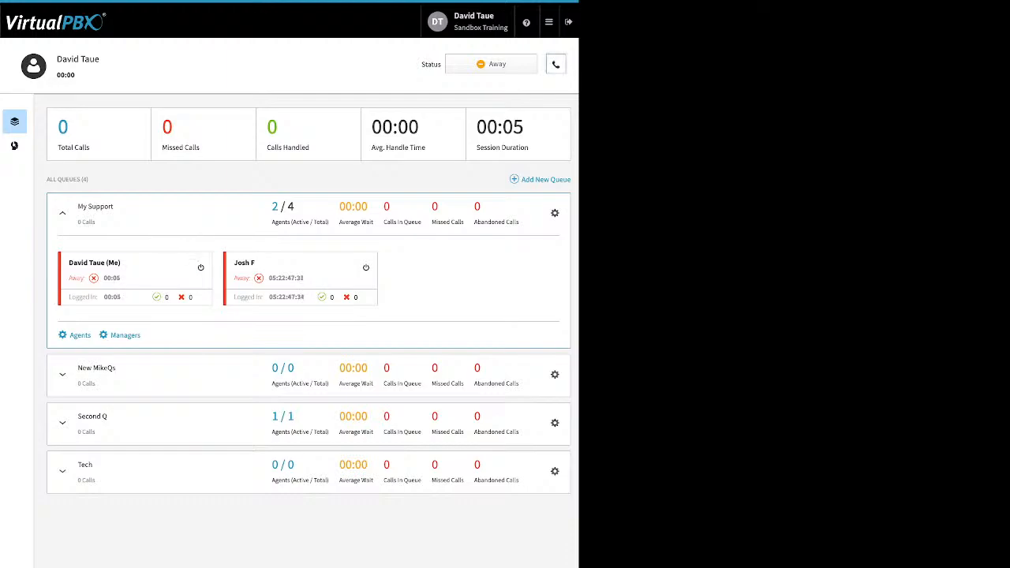
pyautogui.click(555, 64)
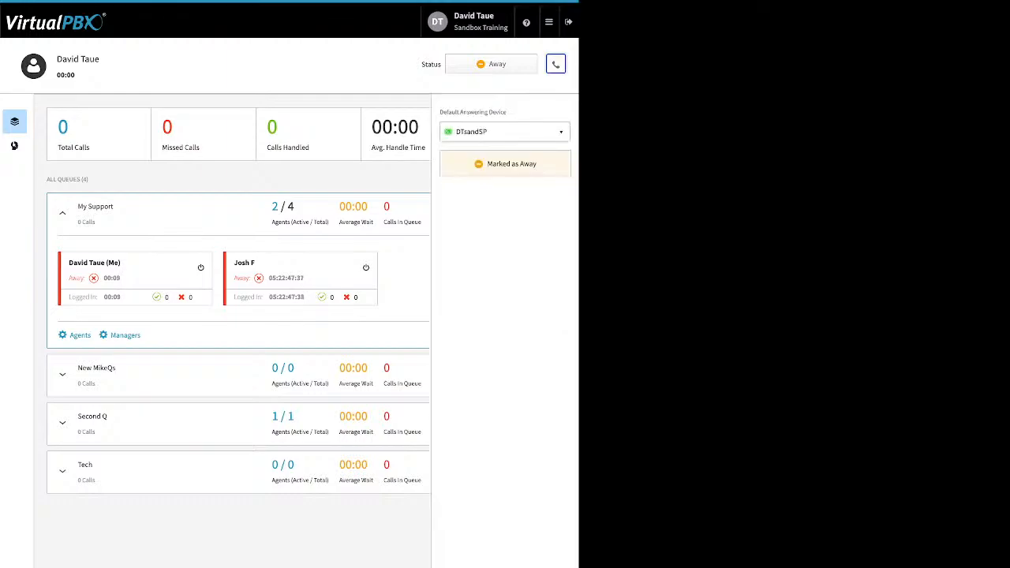
pyautogui.click(505, 132)
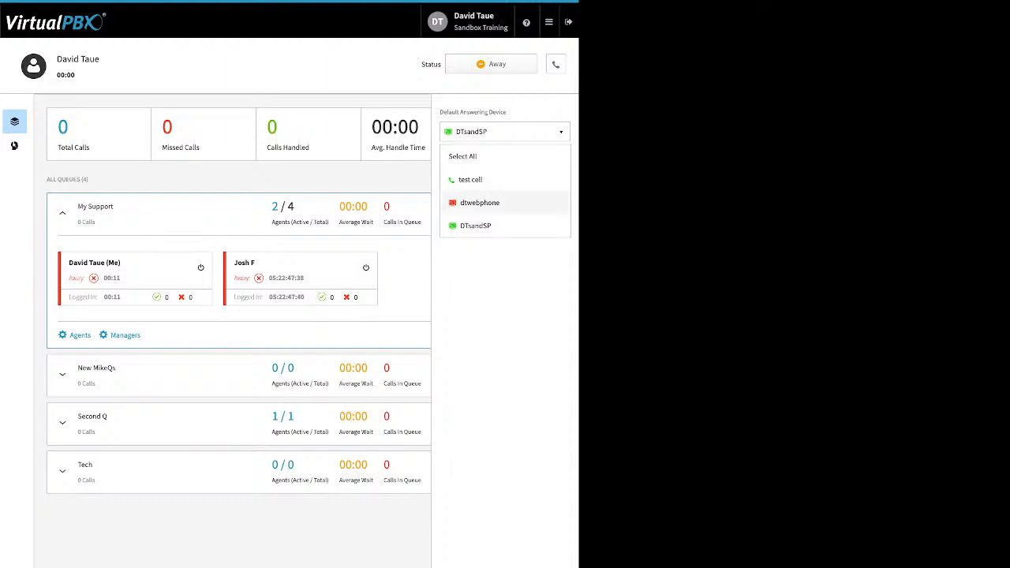
pyautogui.click(505, 226)
pyautogui.click(555, 64)
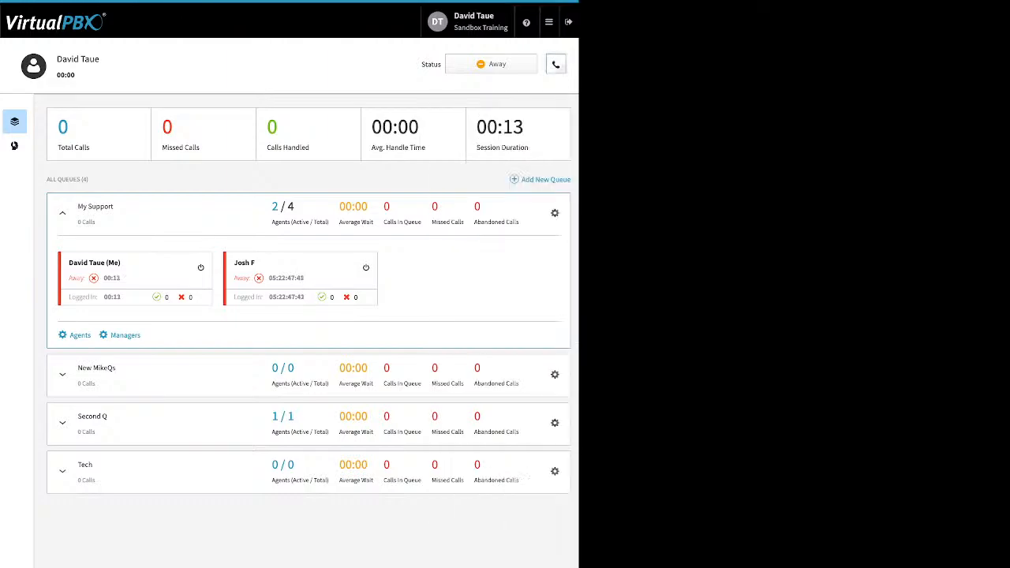
# Step: Mark the agent as Ready in all queues
pyautogui.click(490, 64)
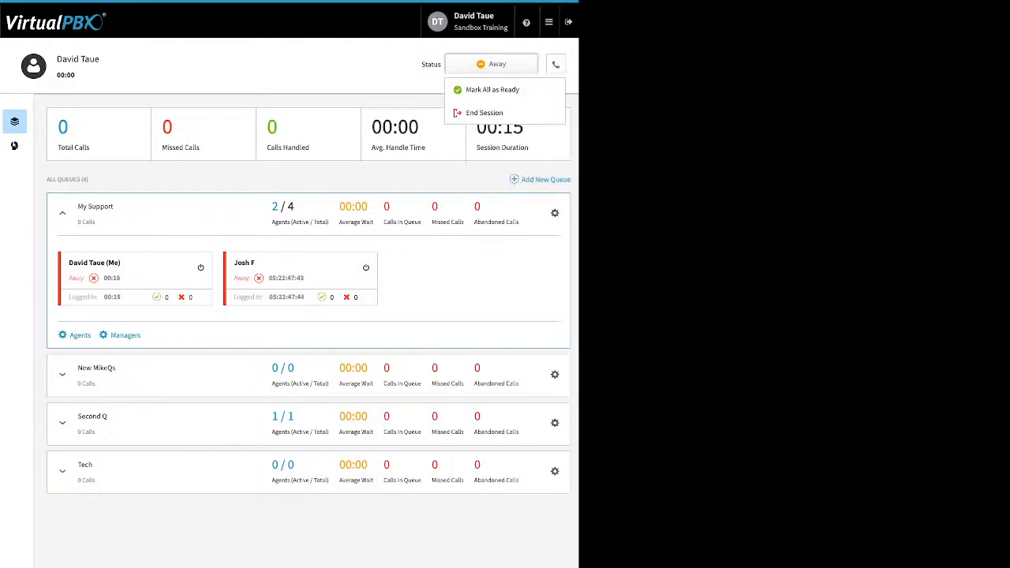
pyautogui.click(491, 90)
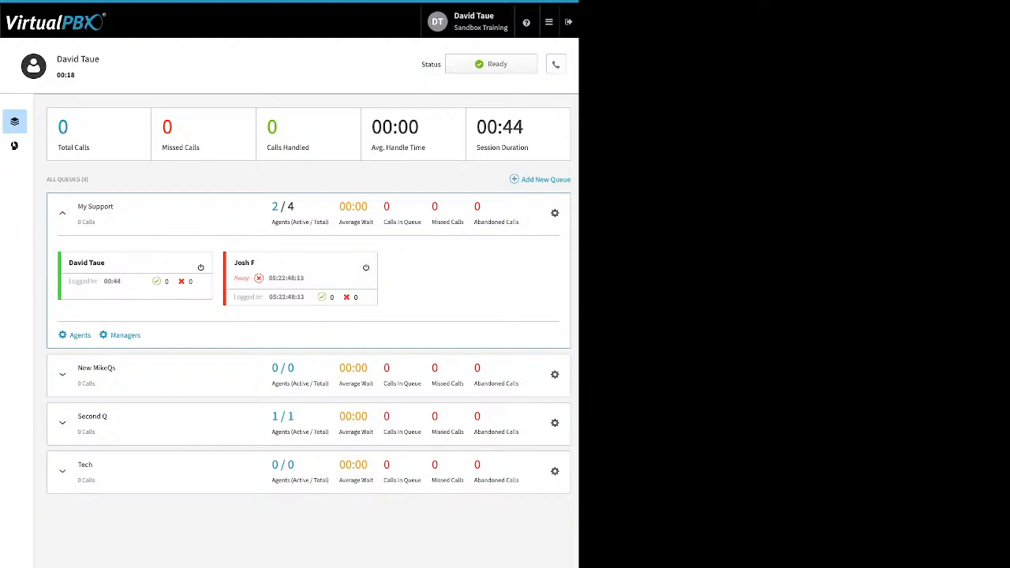
pyautogui.moveTo(549, 22)
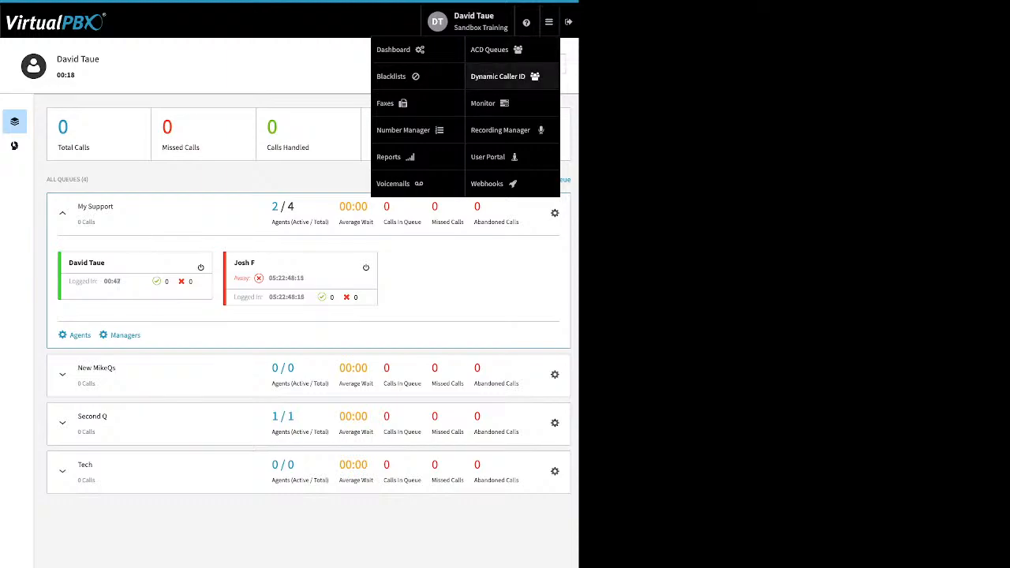
# Step: Open Dynamic Caller ID and inspect the 408 rule's area code without saving
pyautogui.click(484, 103)
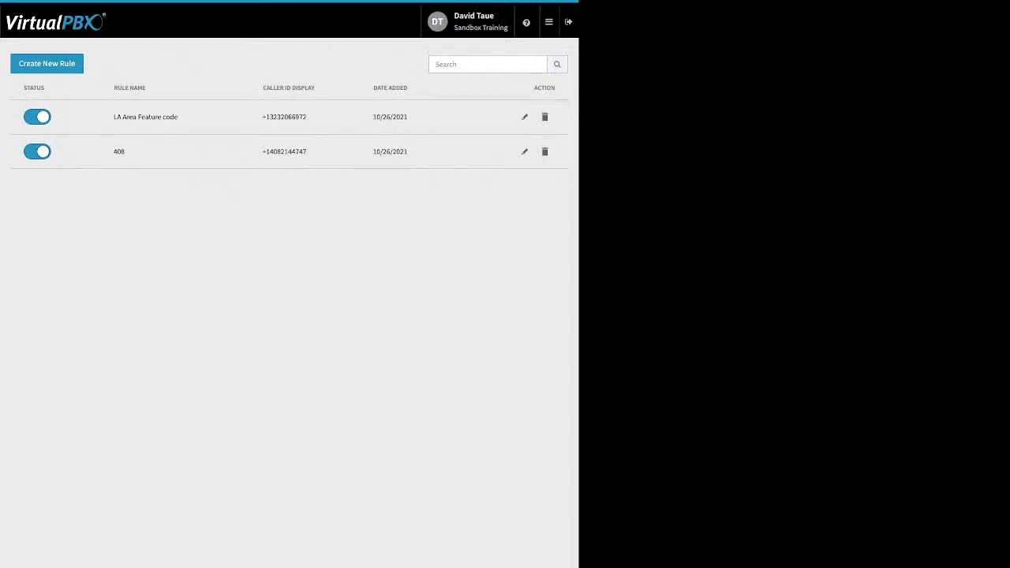
pyautogui.click(524, 152)
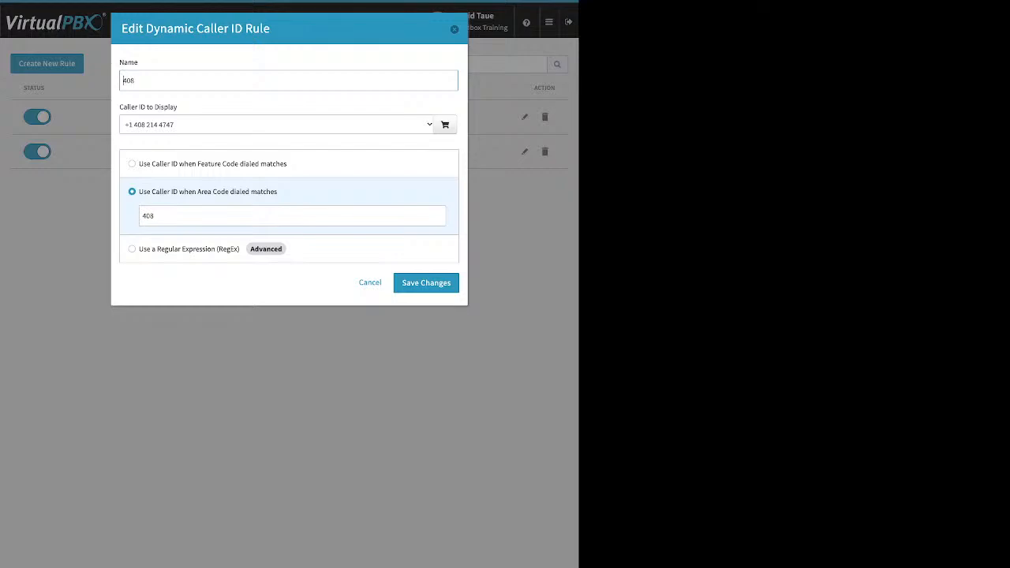
pyautogui.click(292, 215)
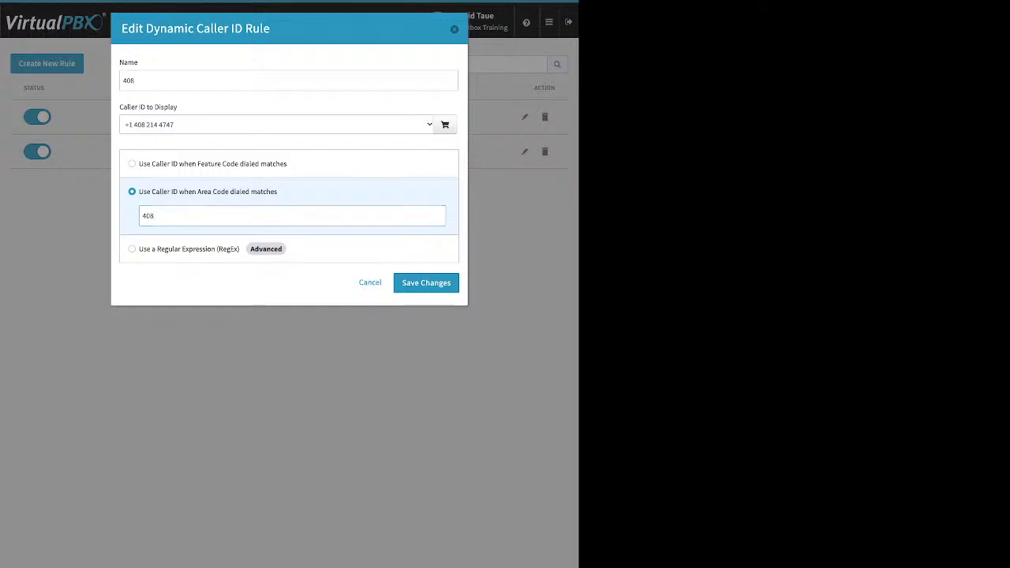
pyautogui.click(426, 283)
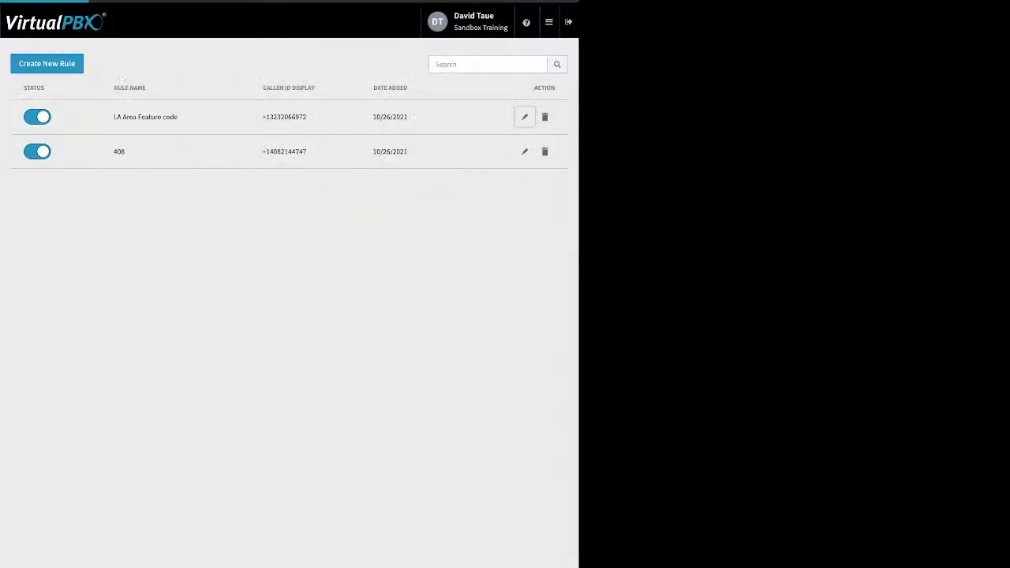
# Step: Inspect the LA Area Feature code rule's feature code *550 and close it unchanged
pyautogui.click(524, 117)
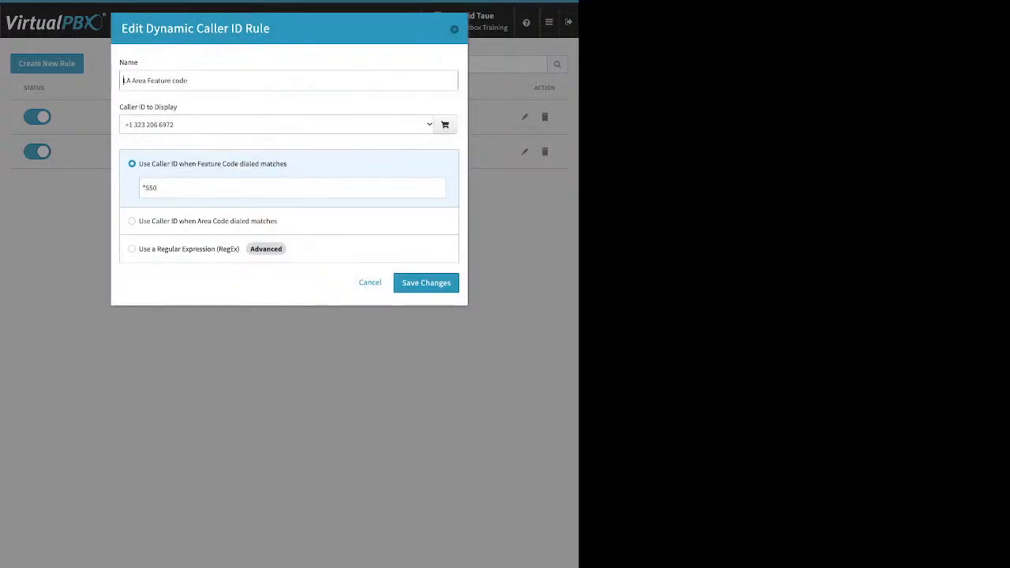
pyautogui.moveTo(158, 188); pyautogui.dragTo(141, 188)
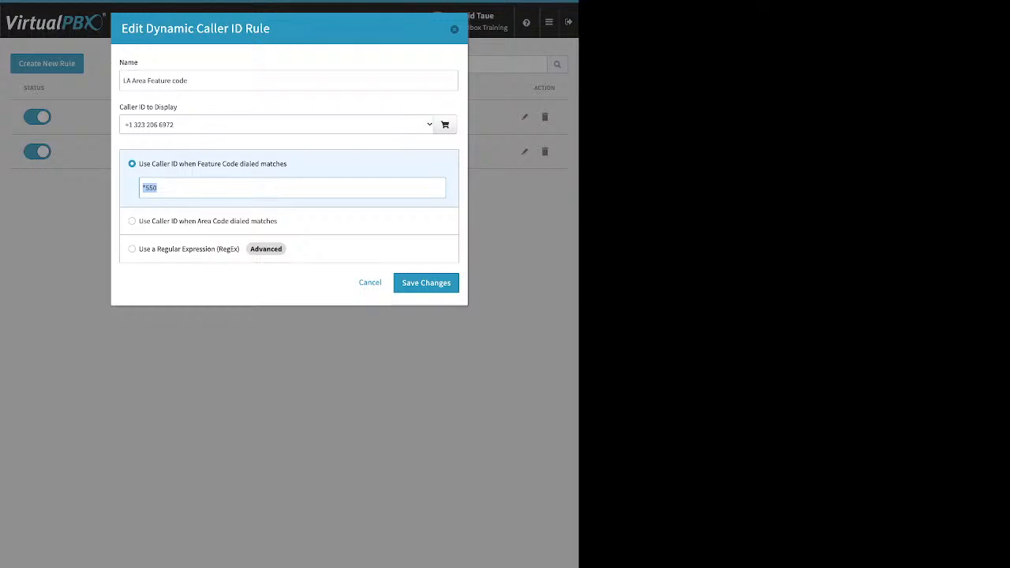
pyautogui.click(206, 188)
pyautogui.click(455, 29)
pyautogui.click(549, 22)
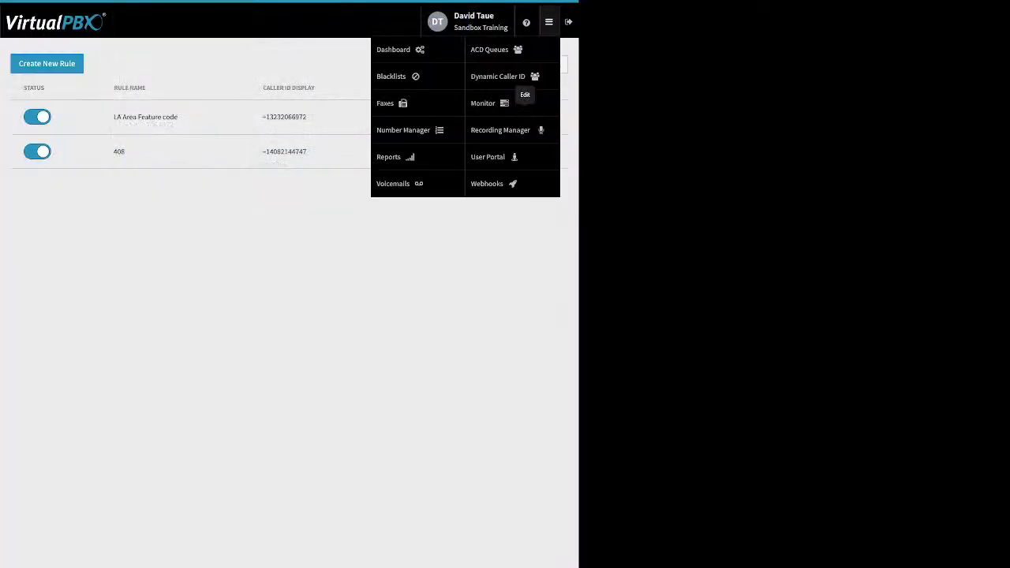
# Step: On the Monitor page, filter employees by Available, Busy and All, then compare the Devices list
pyautogui.click(489, 103)
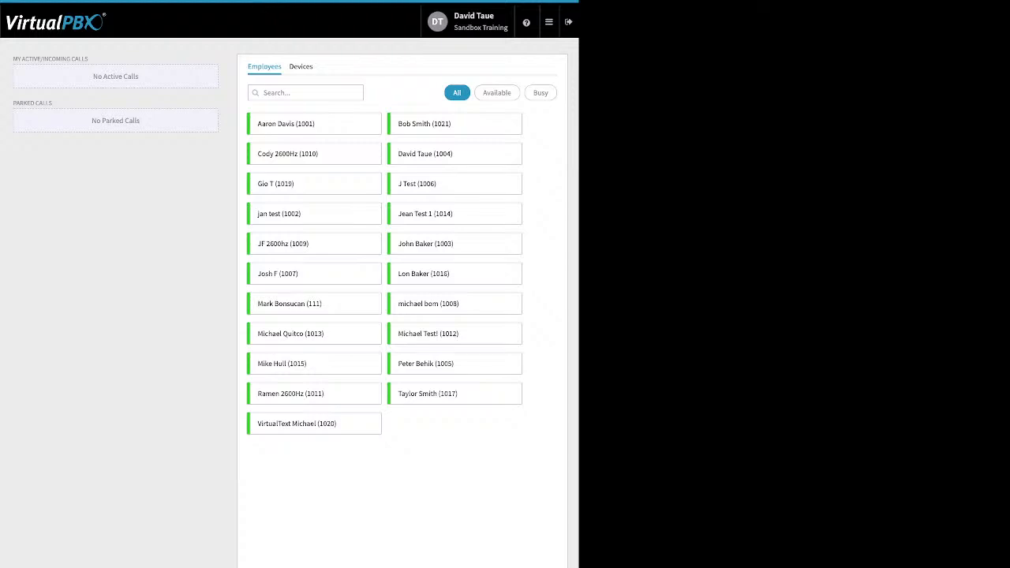
pyautogui.click(497, 93)
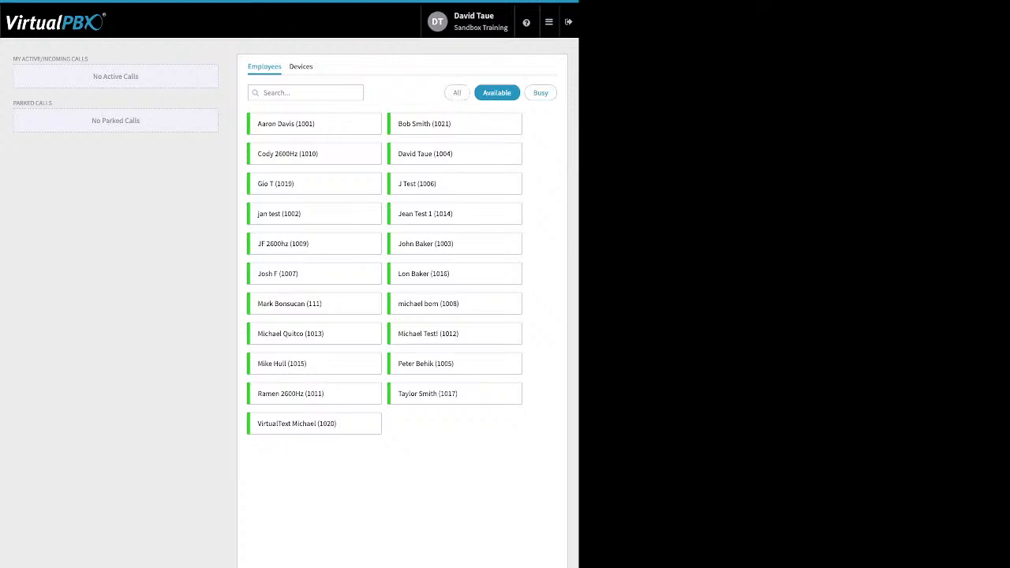
pyautogui.click(540, 93)
pyautogui.click(457, 93)
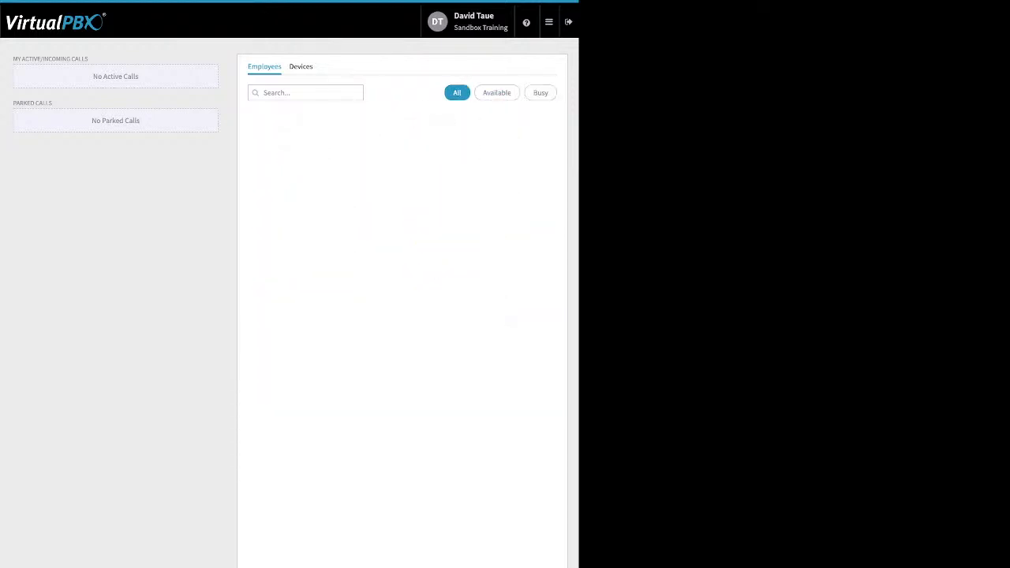
pyautogui.click(301, 66)
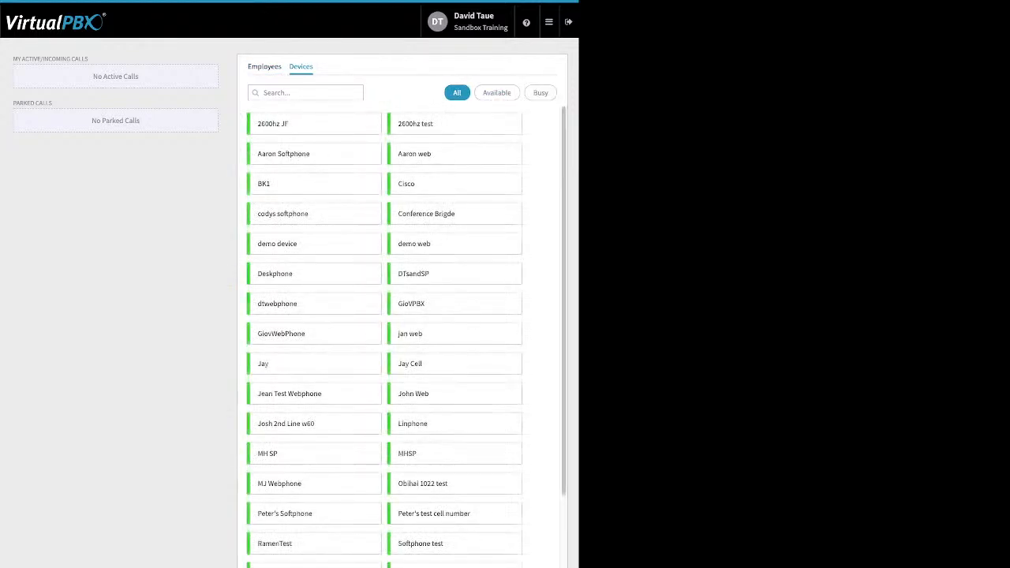
pyautogui.click(264, 66)
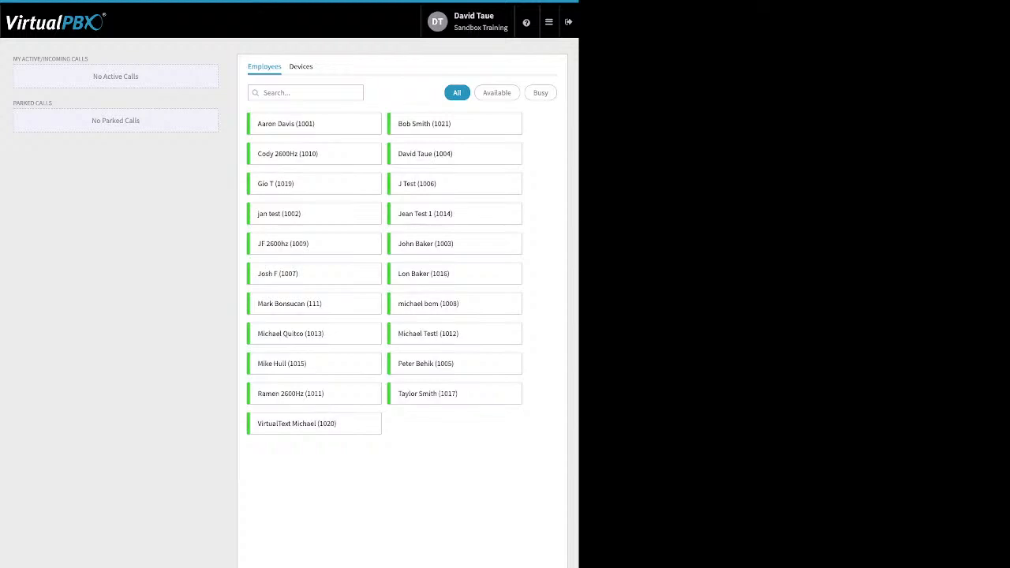
# Step: Highlight the active calls panel text and the Parked Calls heading
pyautogui.moveTo(90, 59); pyautogui.dragTo(20, 58)
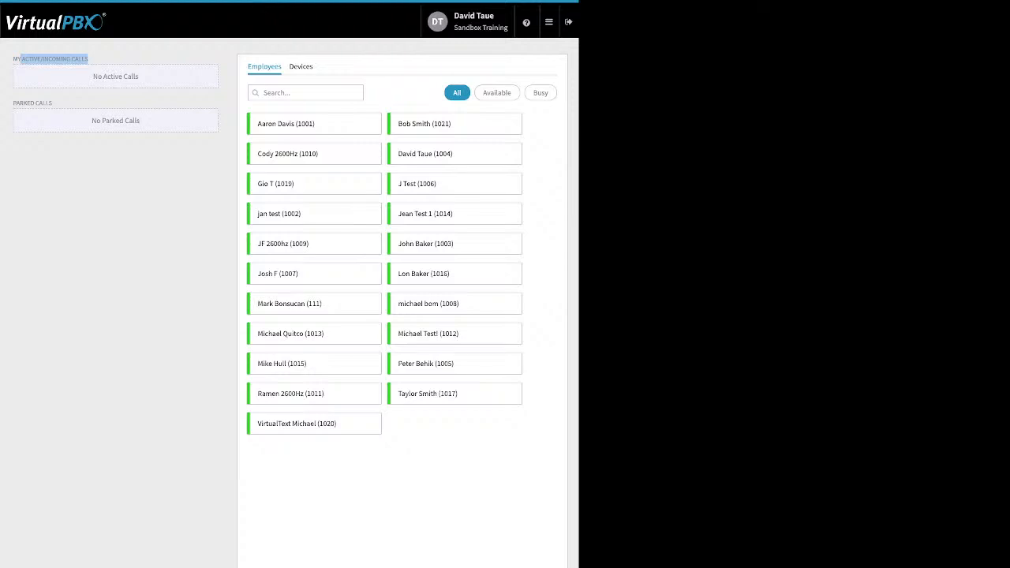
pyautogui.click(21, 58)
pyautogui.moveTo(14, 103); pyautogui.dragTo(52, 104)
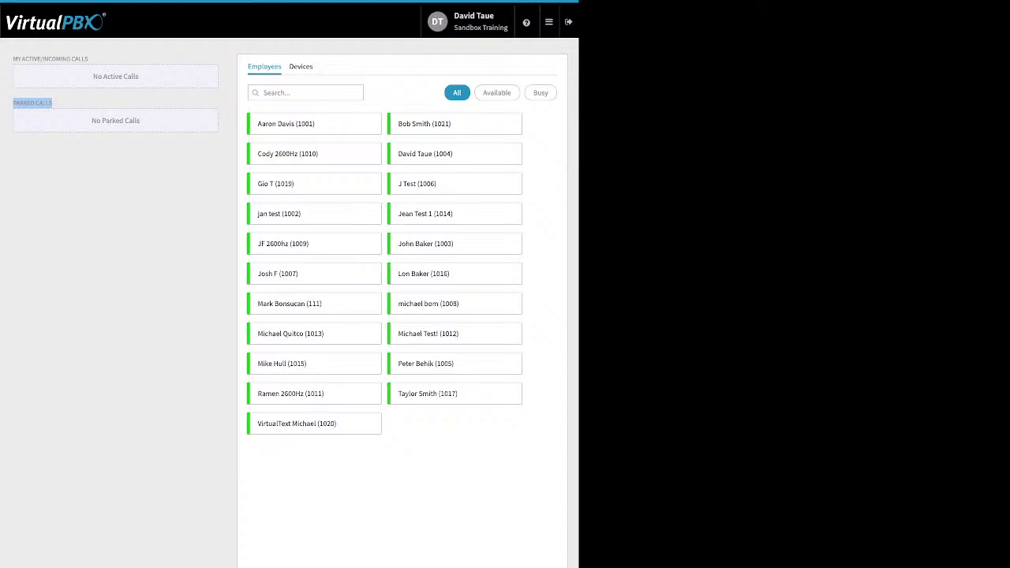
pyautogui.moveTo(550, 22)
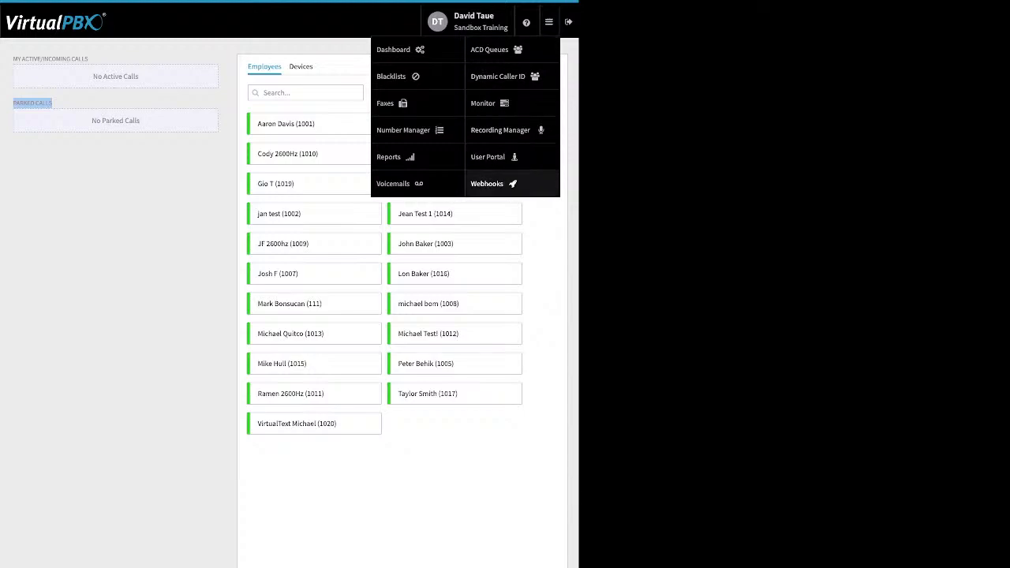
# Step: Go to Webhooks and bring up an empty Create New Webhook form
pyautogui.click(488, 184)
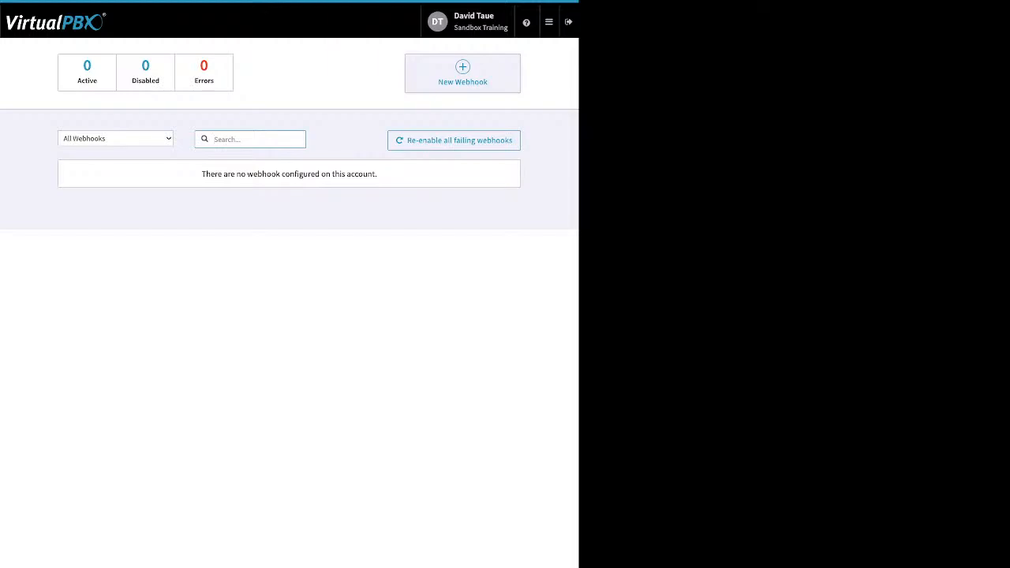
pyautogui.click(473, 82)
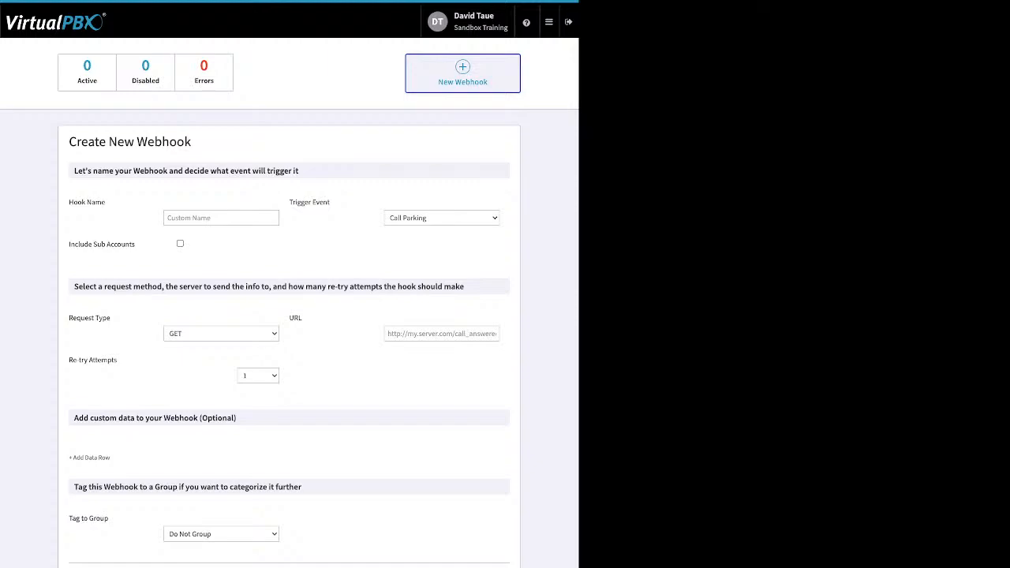
pyautogui.moveTo(549, 22)
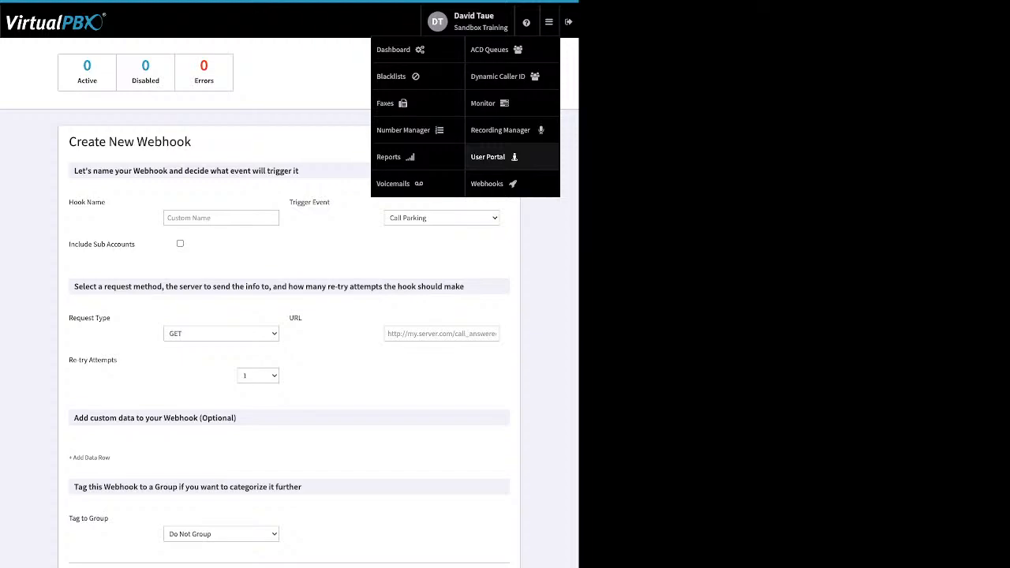
# Step: In the User Portal, select the first voicemail and view its bulk actions
pyautogui.click(488, 156)
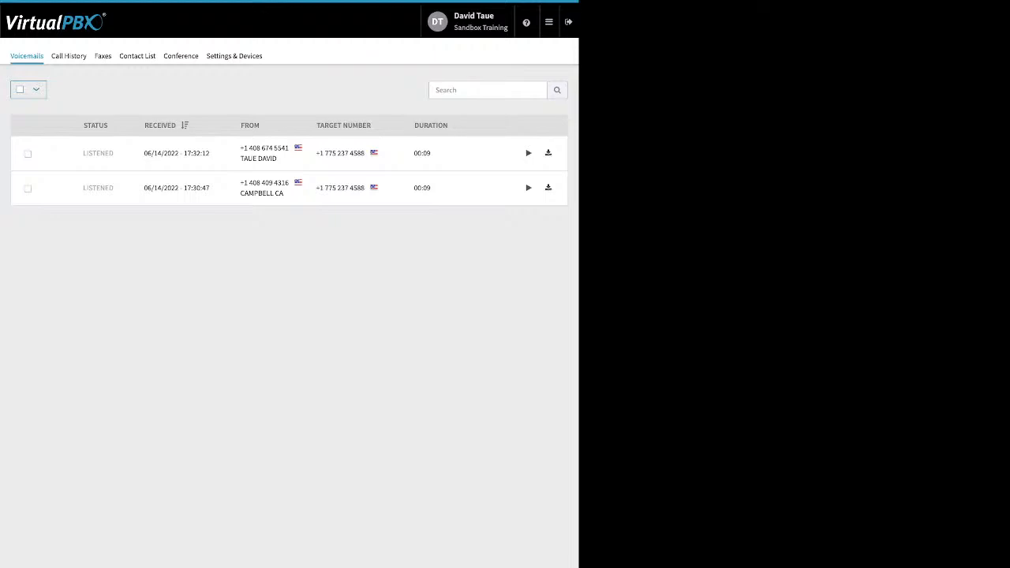
pyautogui.click(28, 154)
pyautogui.click(74, 89)
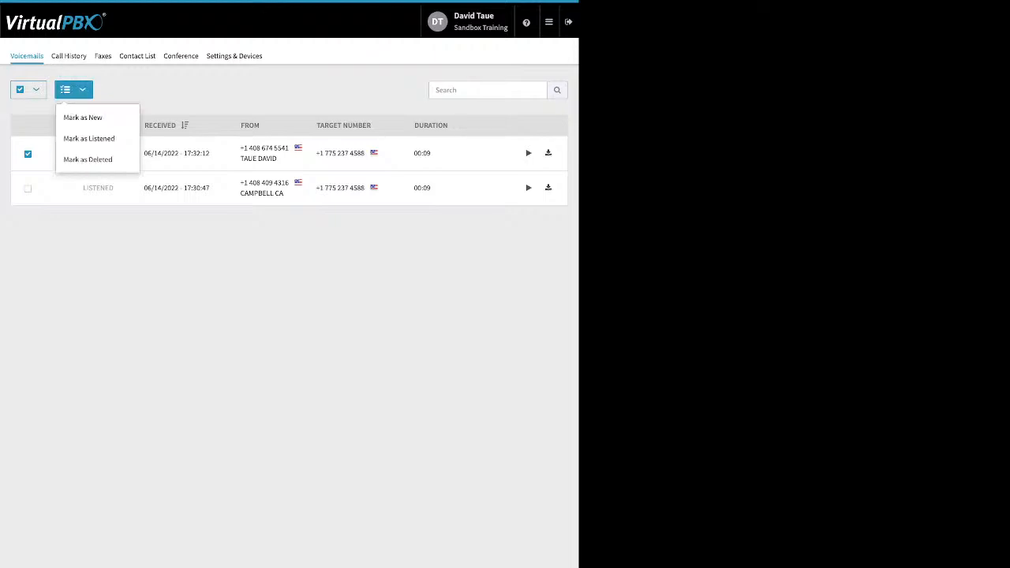
pyautogui.press('Escape')
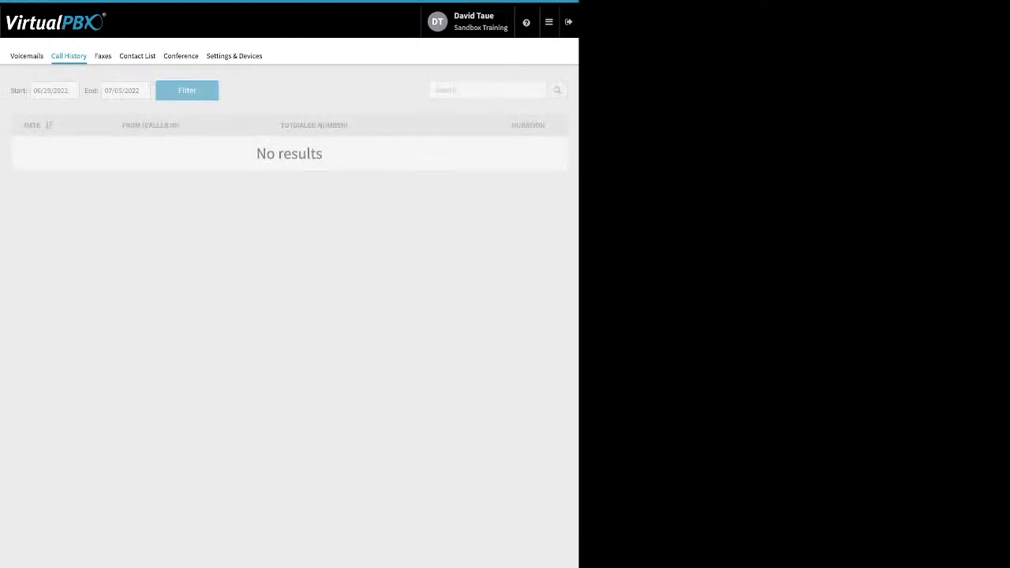
# Step: Filter call history from 06/01/2022 to 07/01/2022, then check the empty Faxes view
pyautogui.click(65, 90)
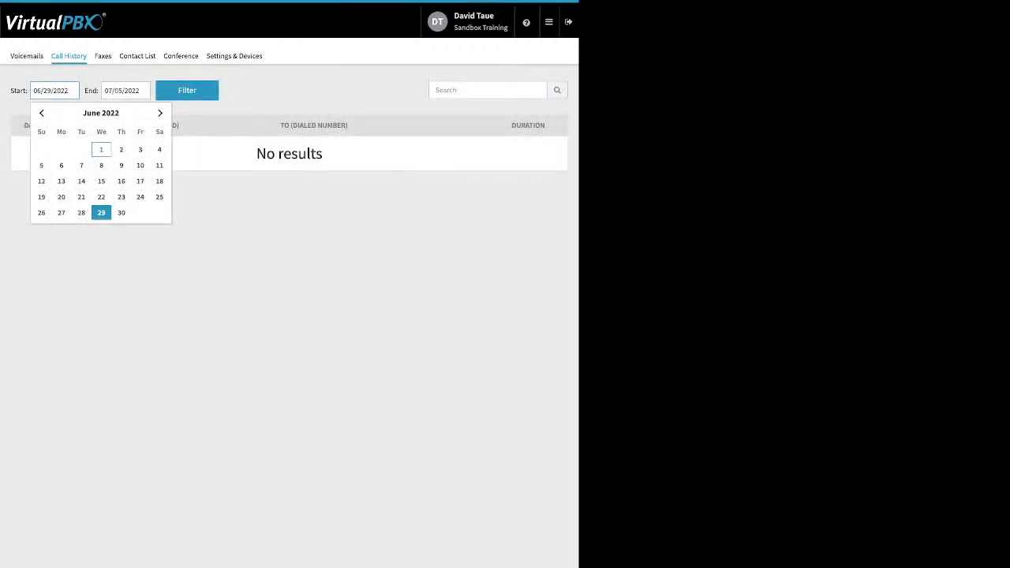
pyautogui.click(101, 149)
pyautogui.click(128, 91)
pyautogui.click(187, 91)
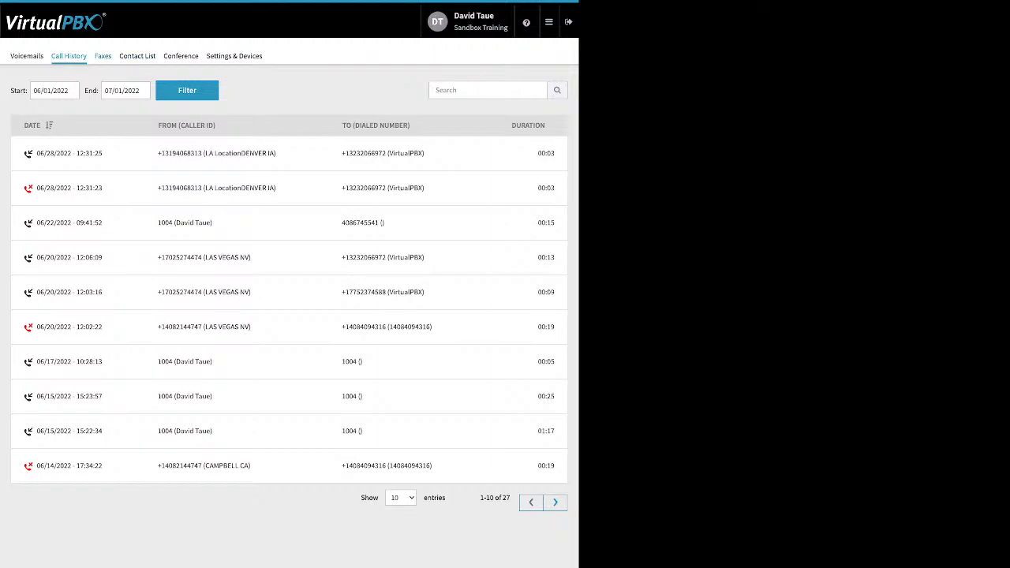
pyautogui.click(103, 56)
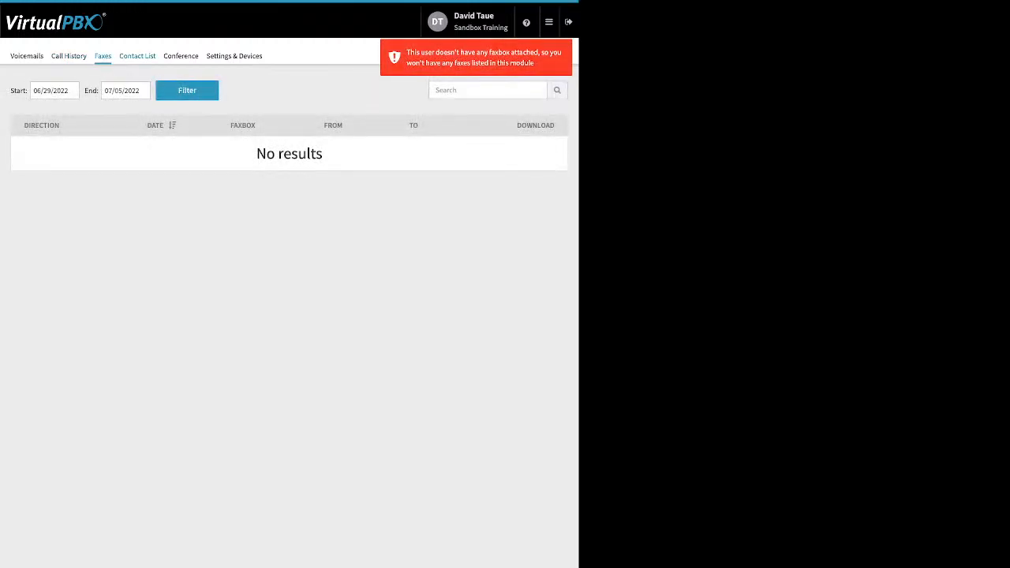
# Step: View the contact list and the conference bridge moderator and participant PINs
pyautogui.click(137, 56)
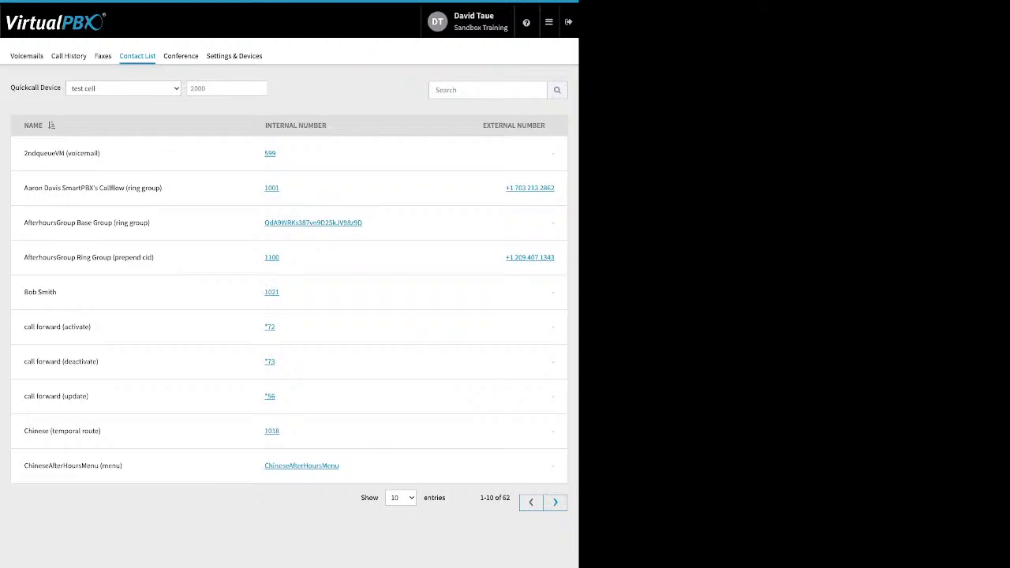
pyautogui.click(181, 56)
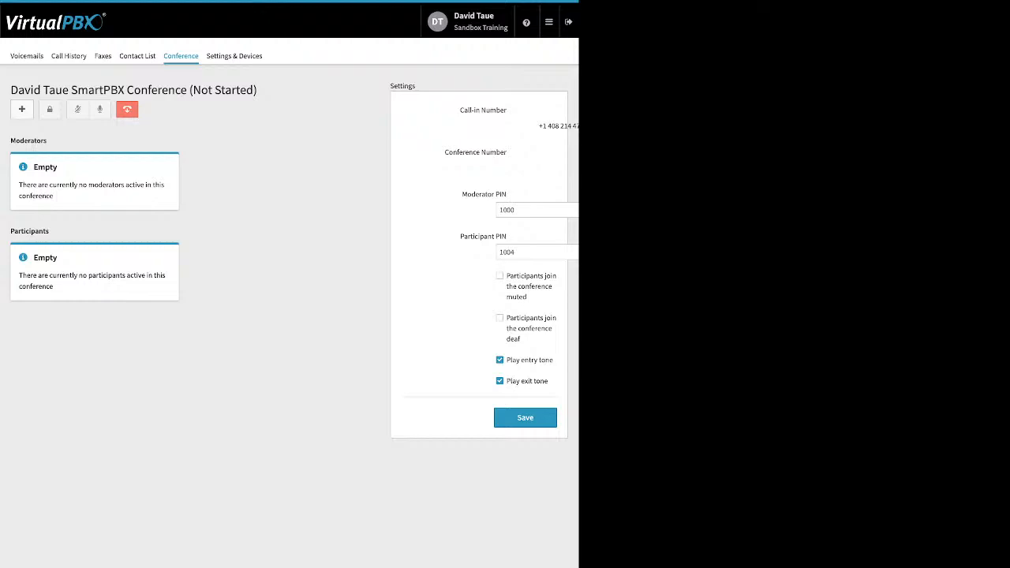
pyautogui.moveTo(461, 193); pyautogui.dragTo(507, 237)
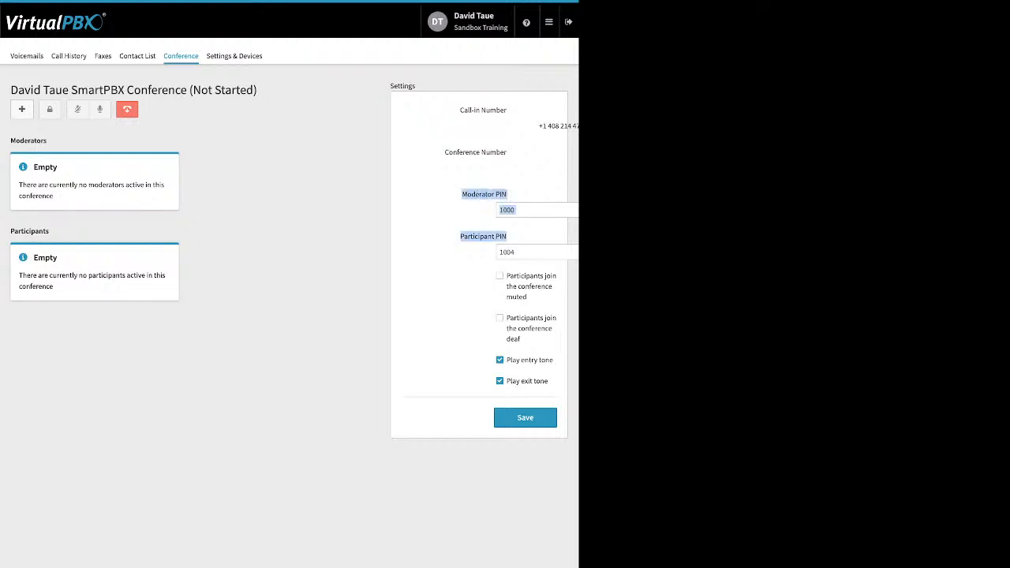
pyautogui.click(483, 252)
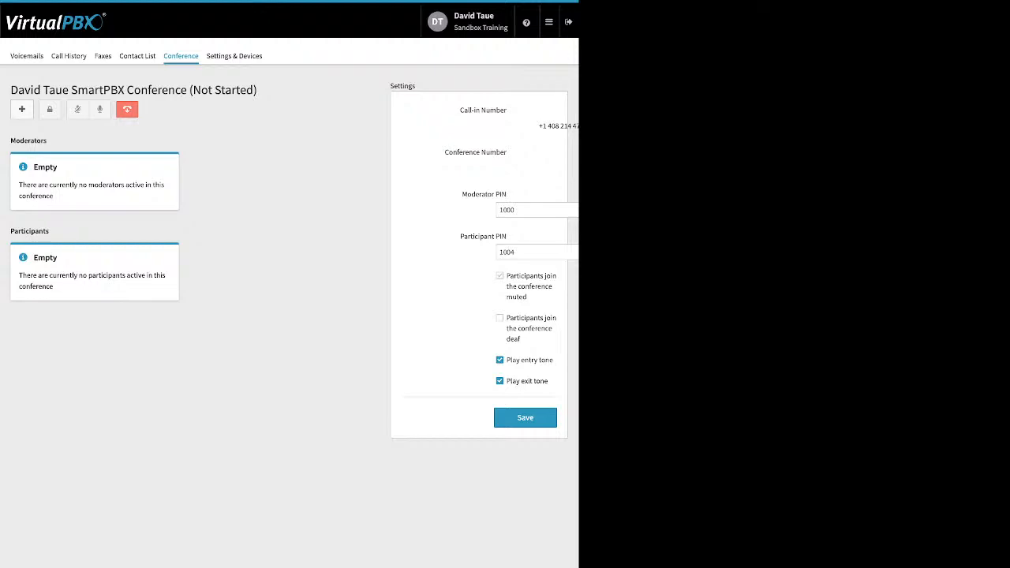
# Step: Review the conference join muted, join deaf and entry/exit tone options, then open Settings & Devices
pyautogui.moveTo(505, 275); pyautogui.dragTo(523, 339)
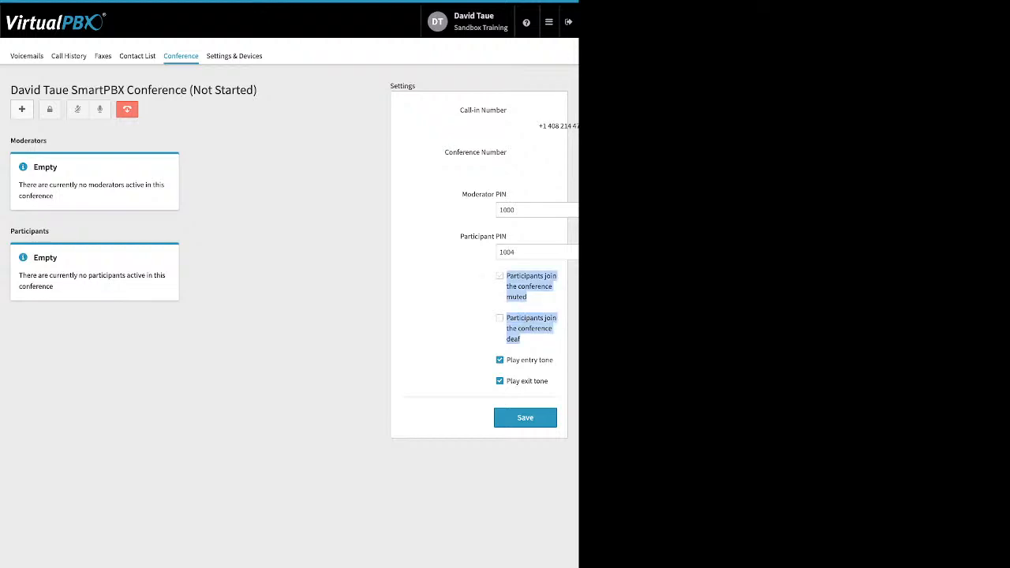
pyautogui.moveTo(506, 359); pyautogui.dragTo(544, 382)
pyautogui.click(545, 382)
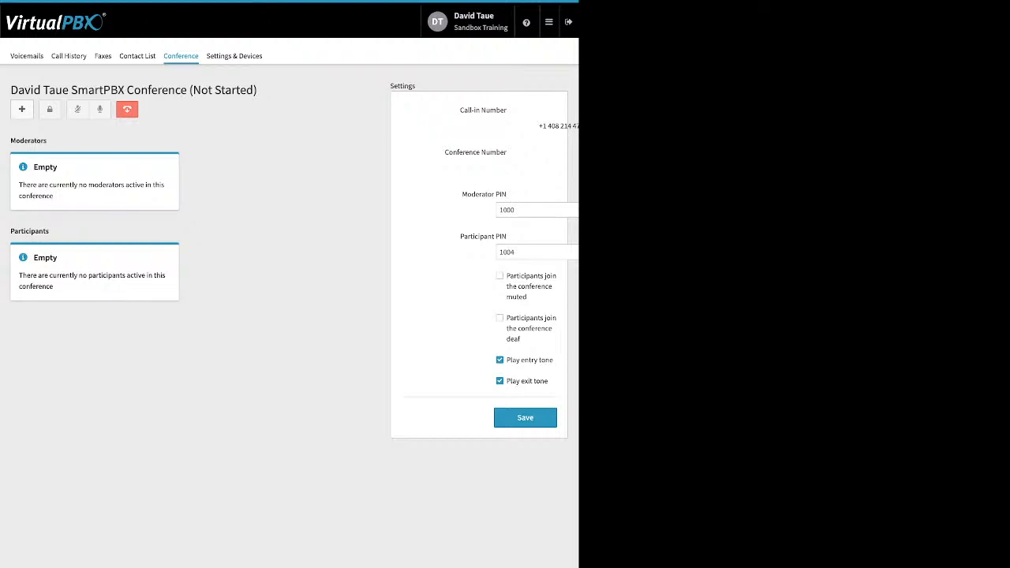
pyautogui.click(234, 55)
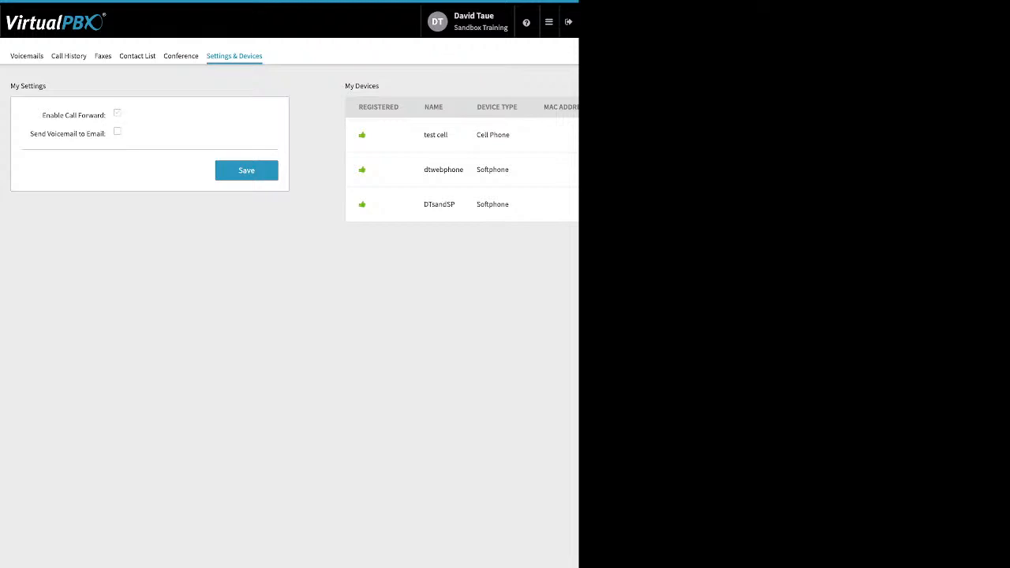
# Step: Enable Send Voicemail to Email with call forwarding left off, then go to the Dashboard
pyautogui.moveTo(41, 115); pyautogui.dragTo(102, 115)
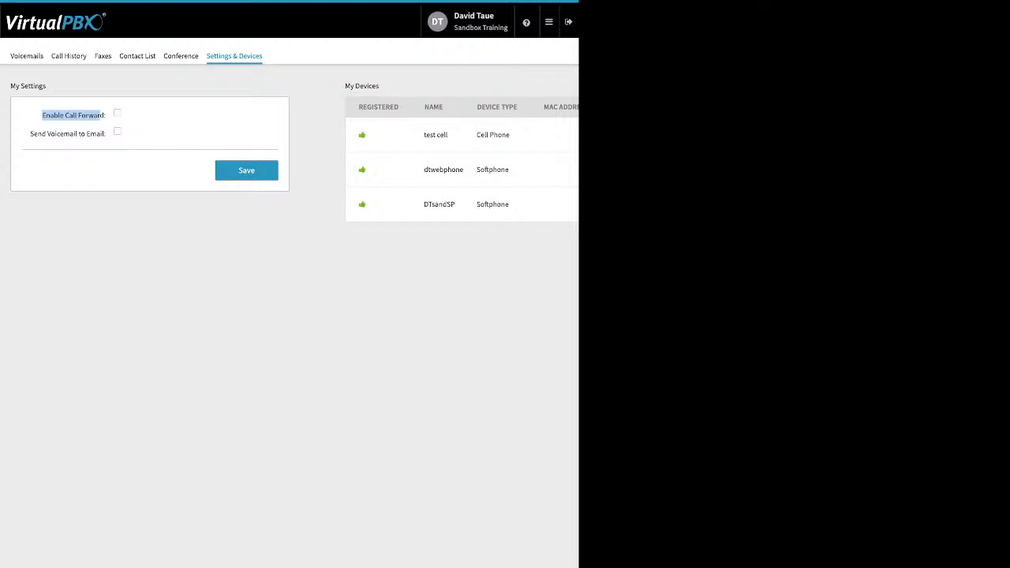
pyautogui.click(117, 113)
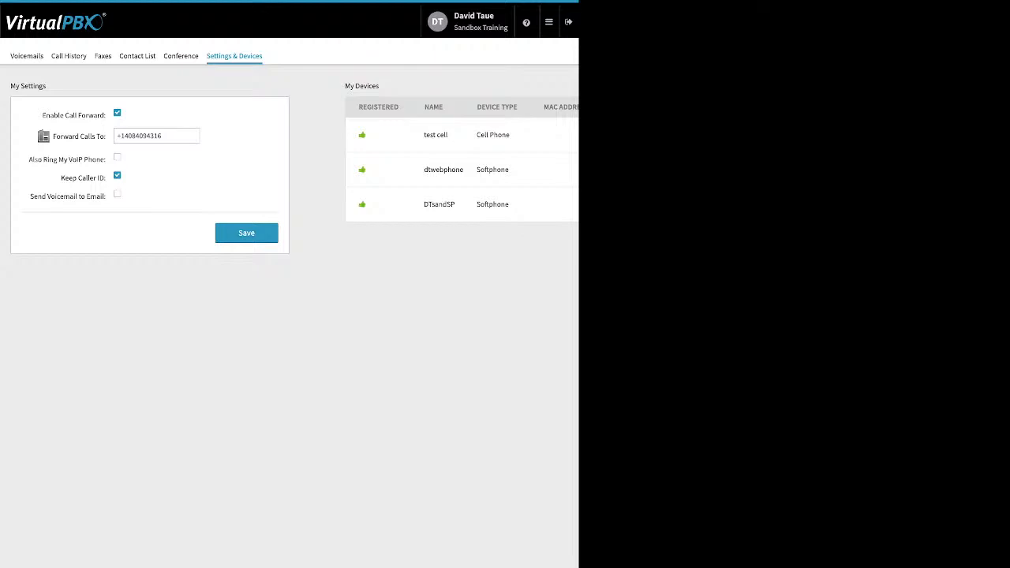
pyautogui.click(116, 112)
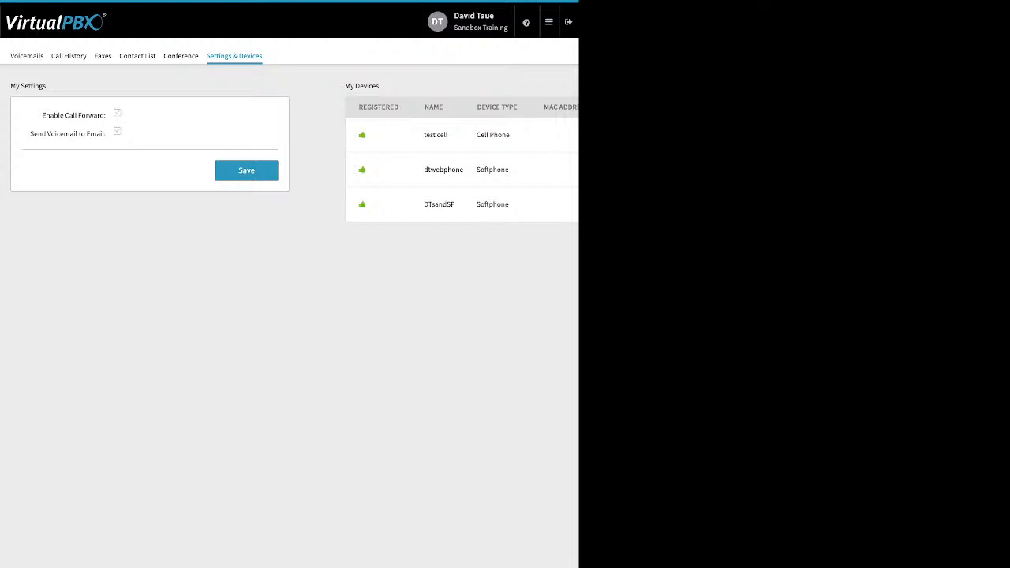
pyautogui.click(117, 131)
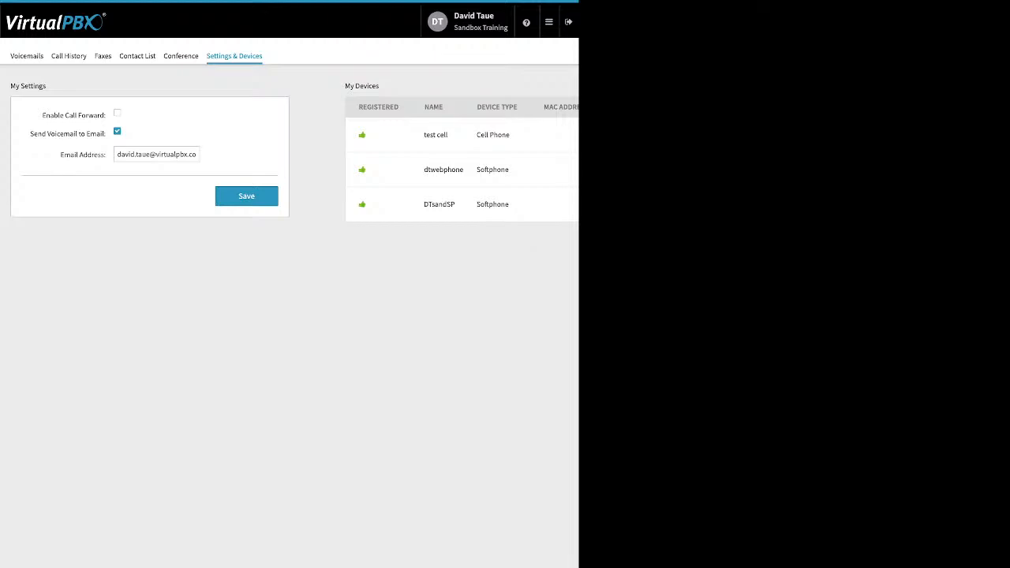
pyautogui.click(548, 21)
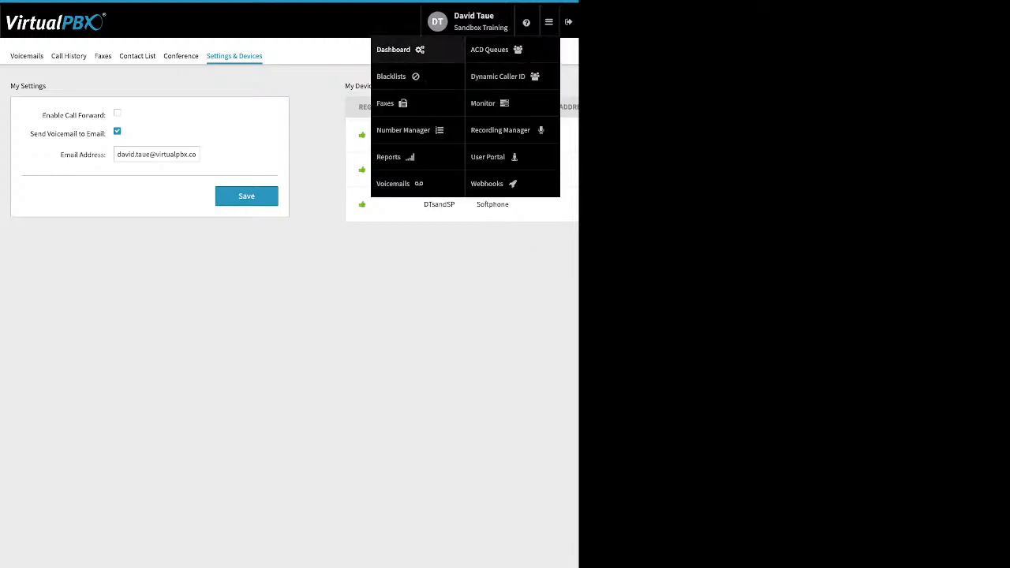
pyautogui.click(393, 48)
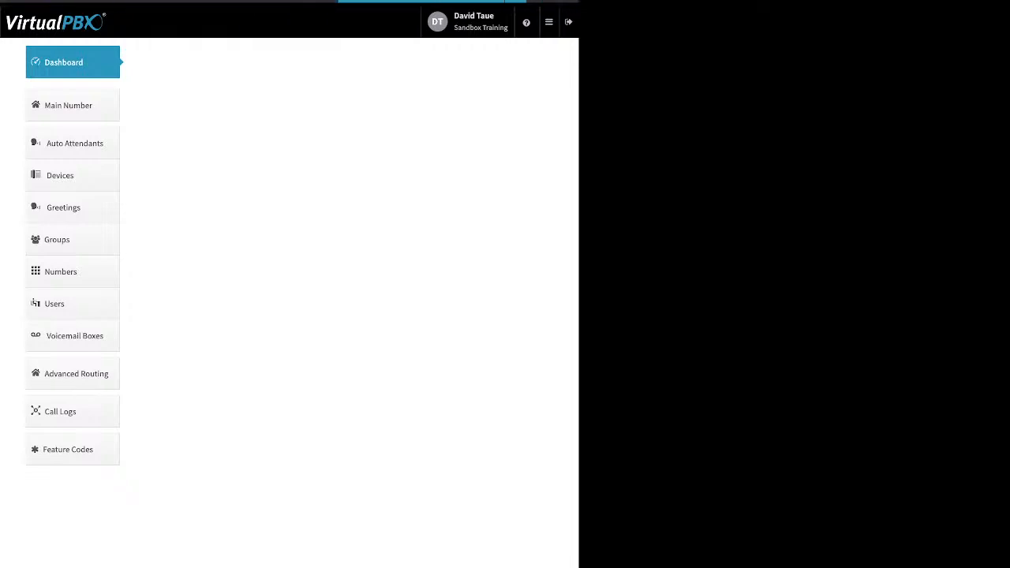